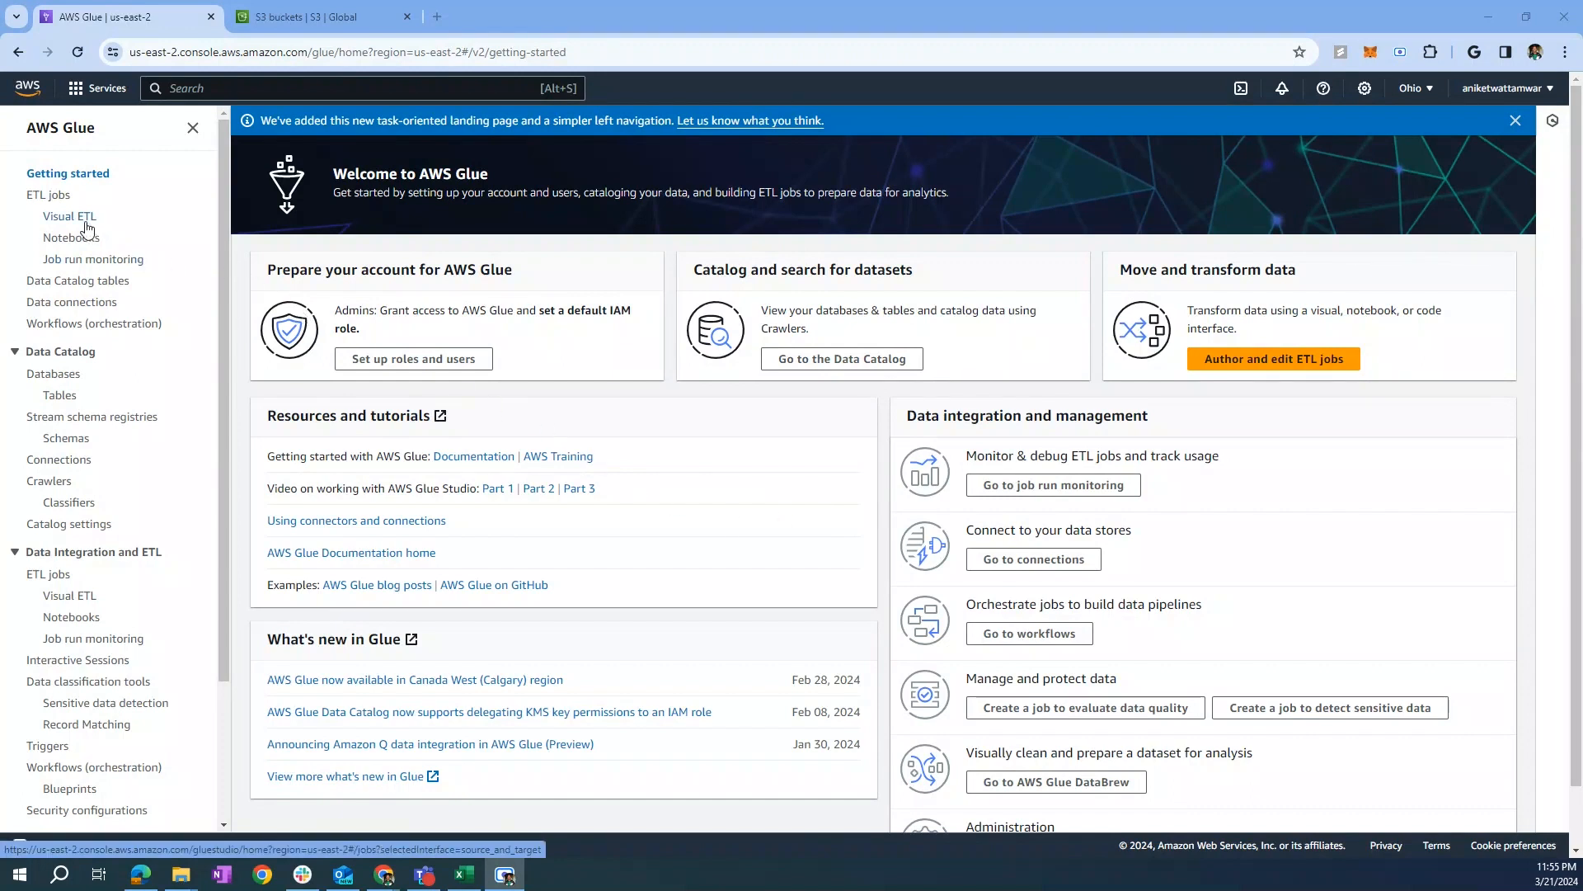
# Step: Create a new visual ETL job in AWS Glue Studio and look through the available data sources
pyautogui.click(86, 223)
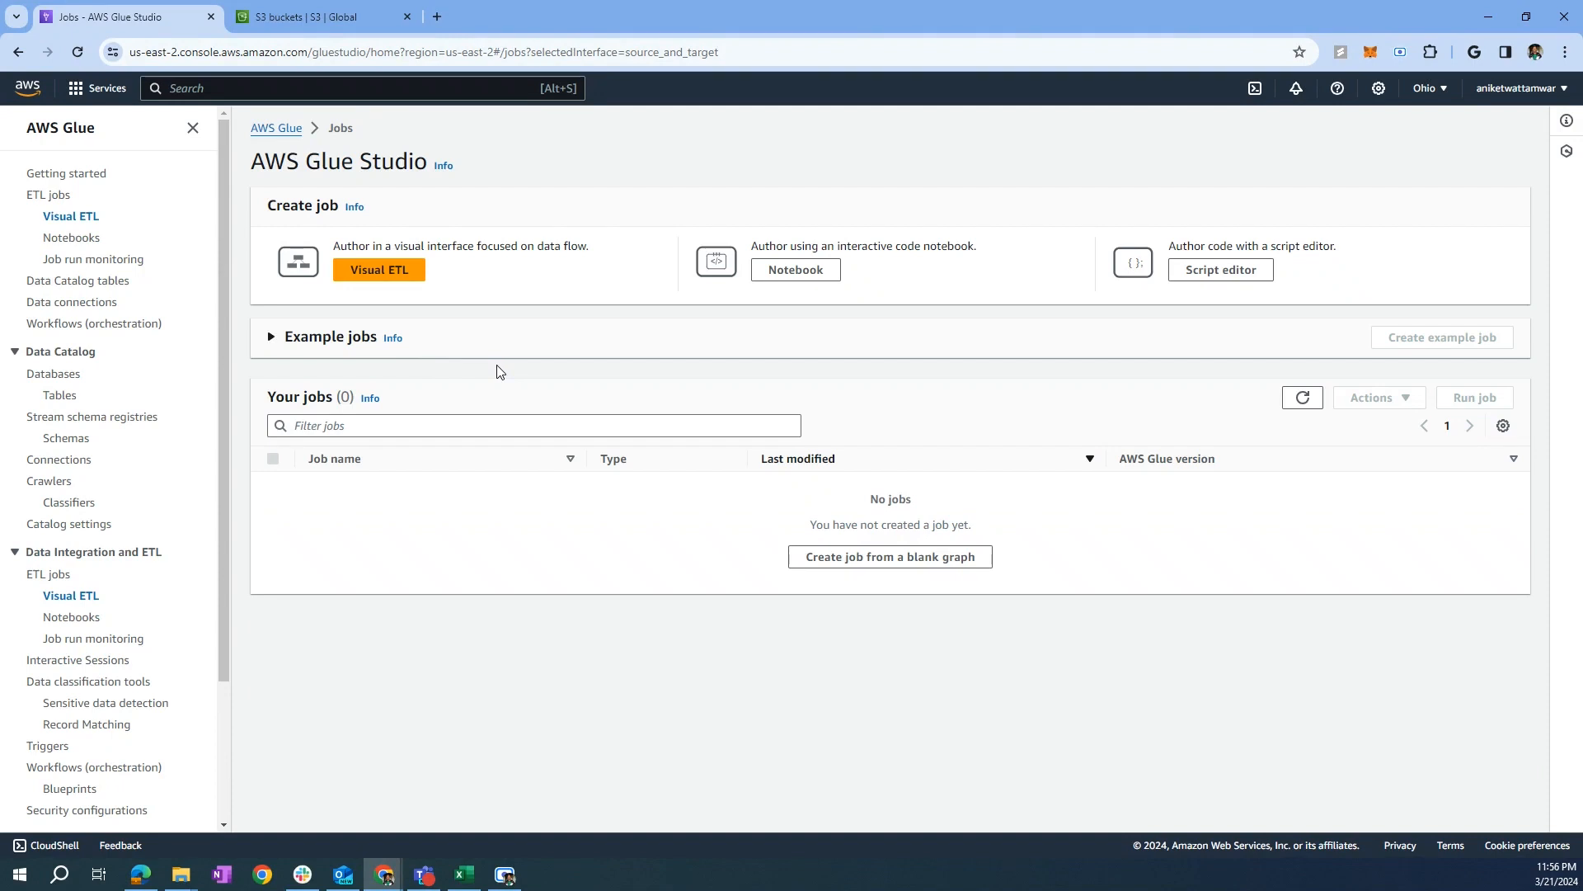
pyautogui.click(392, 272)
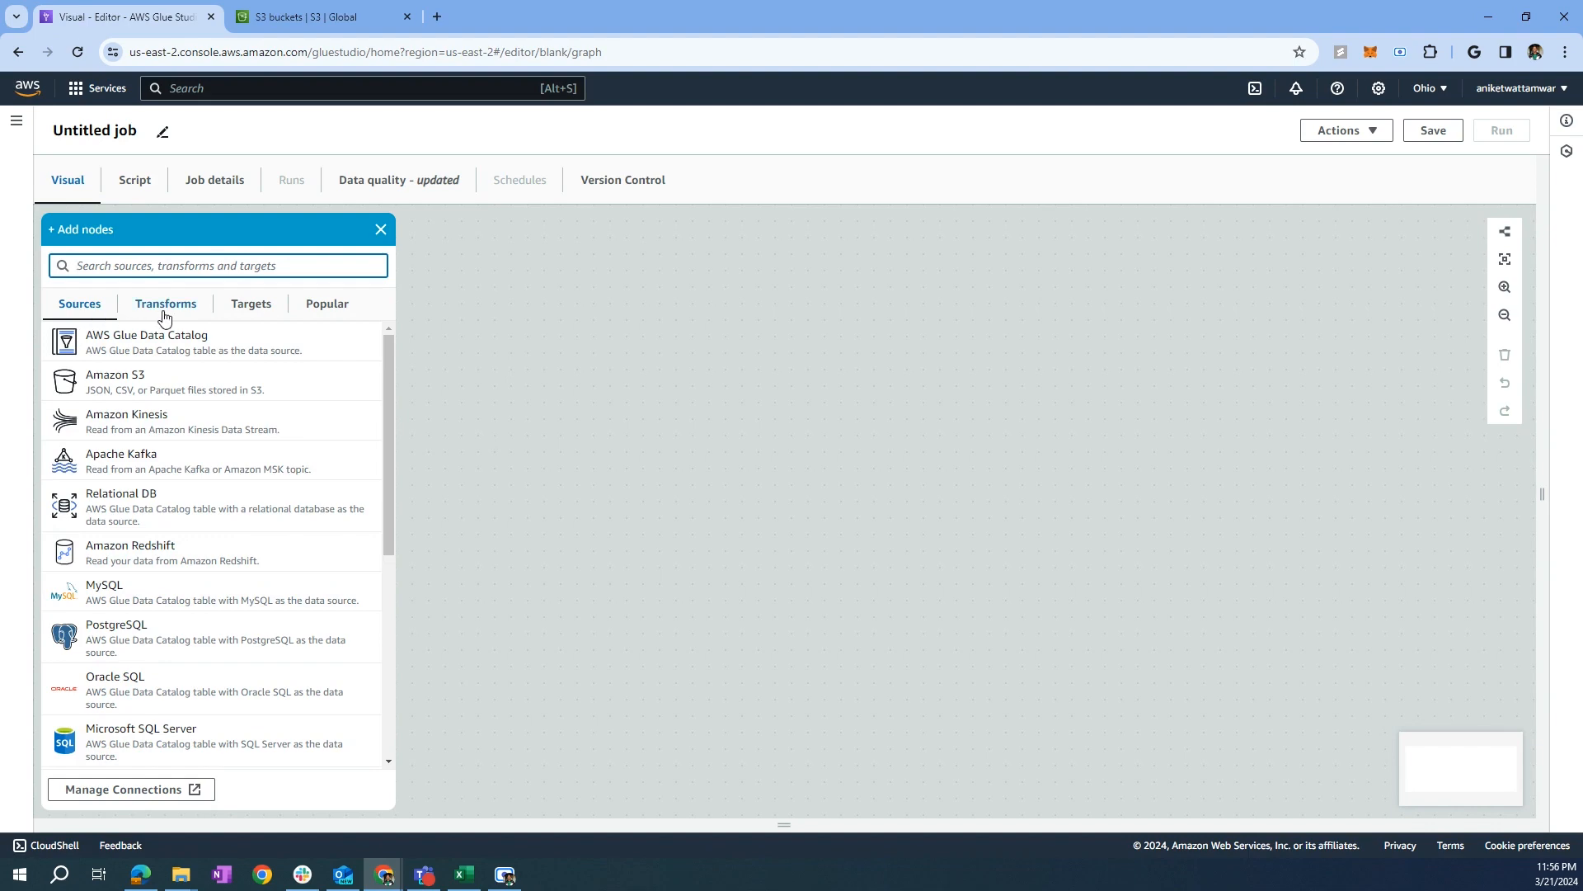
pyautogui.scroll(-1, 216, 580)
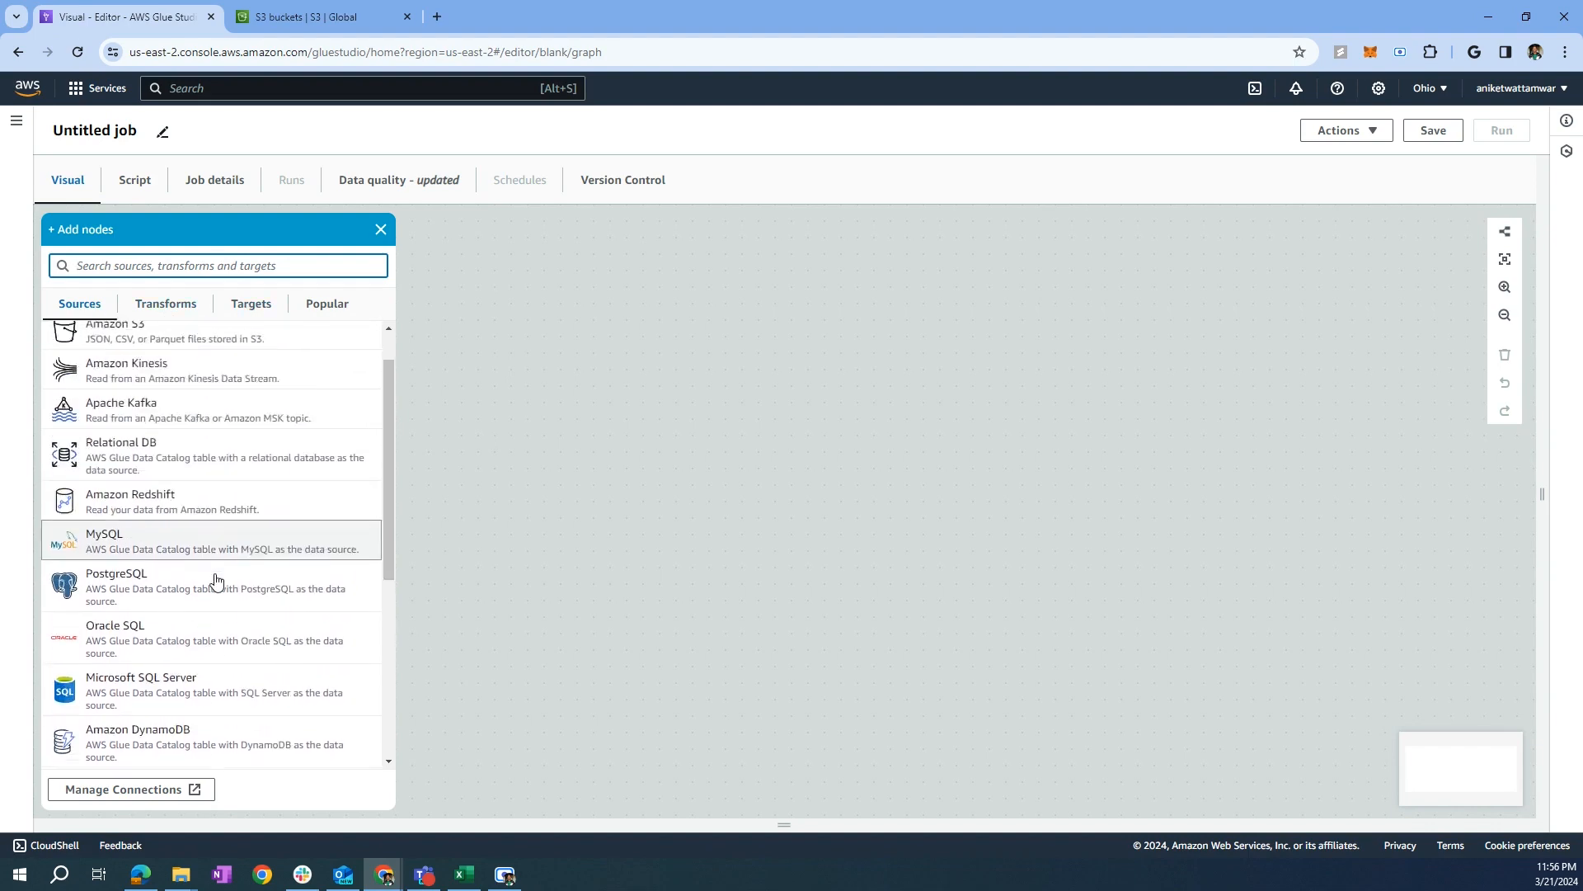
pyautogui.scroll(1, 216, 580)
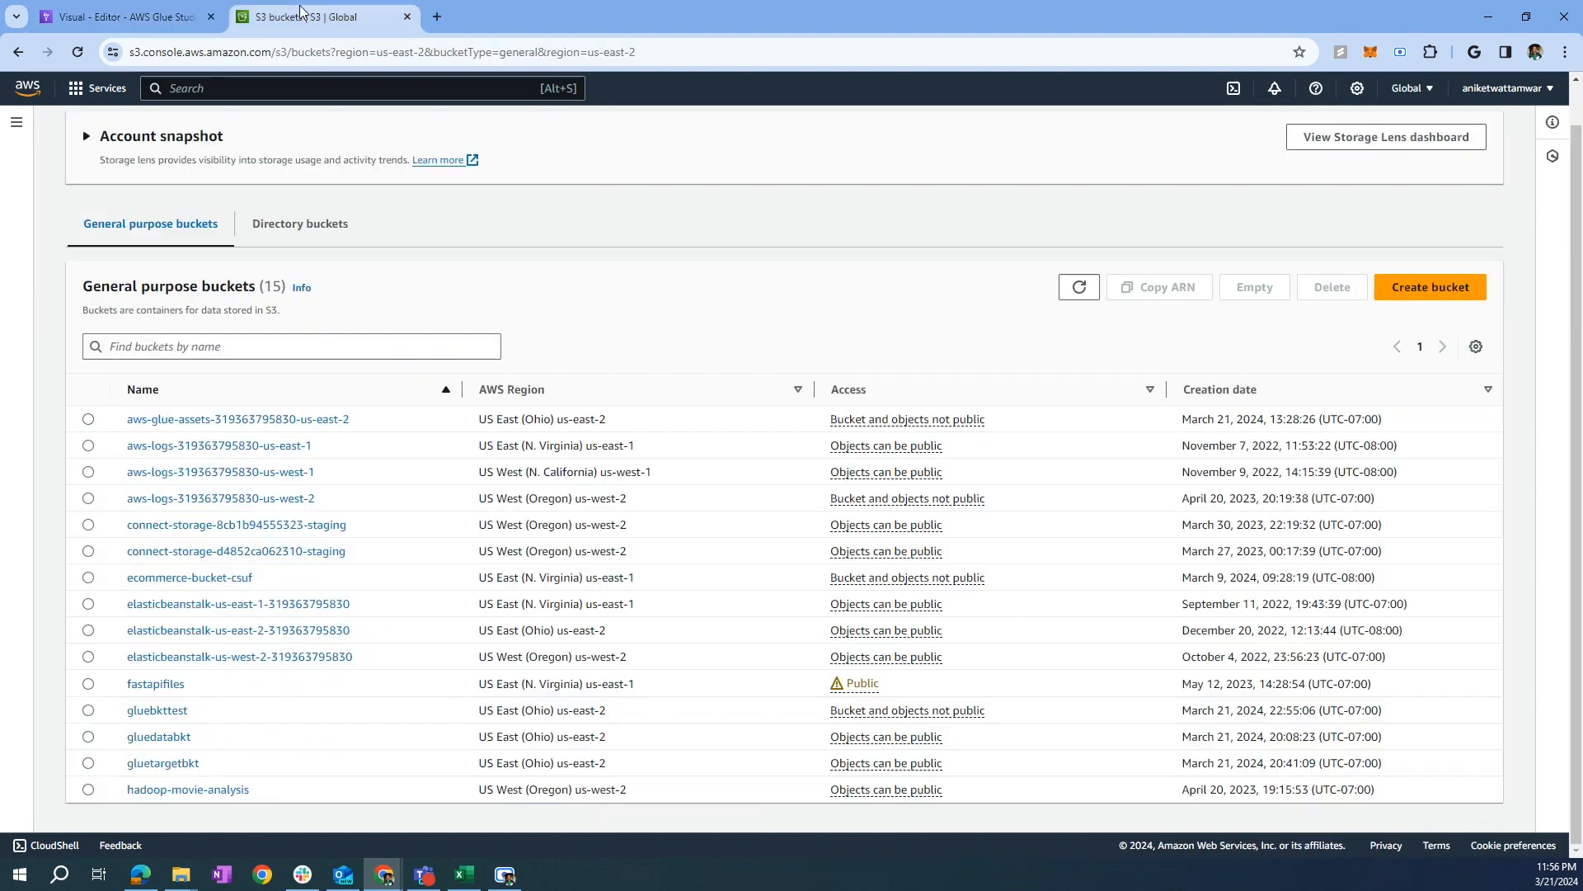
# Step: Switch to the S3 console, examine the objects in the gluedatabkt bucket, and return to the Glue job
pyautogui.click(314, 16)
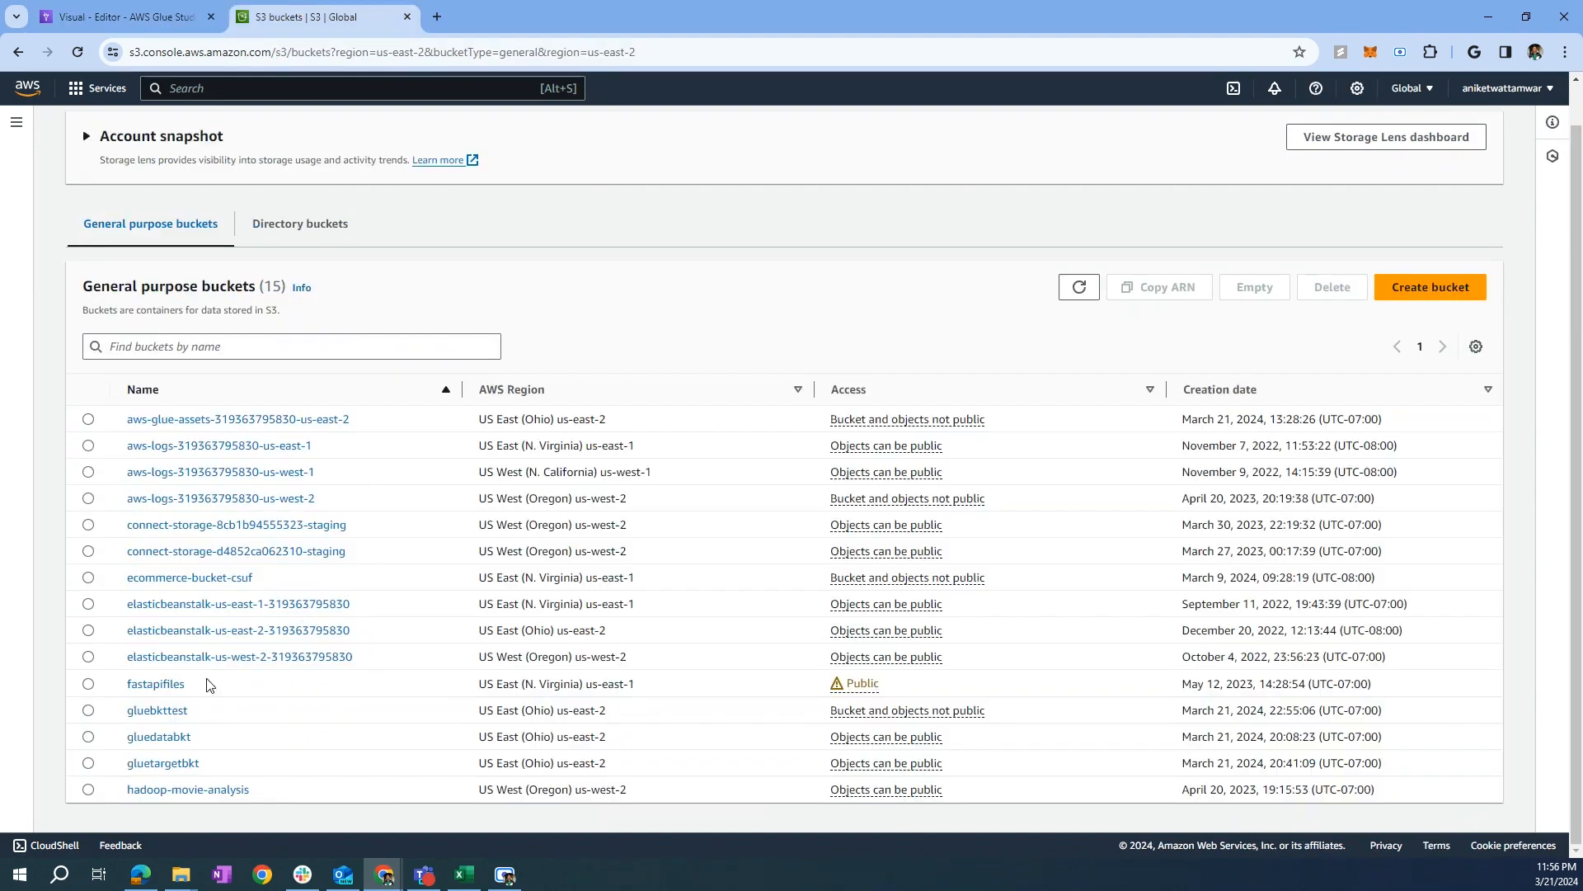
pyautogui.click(165, 737)
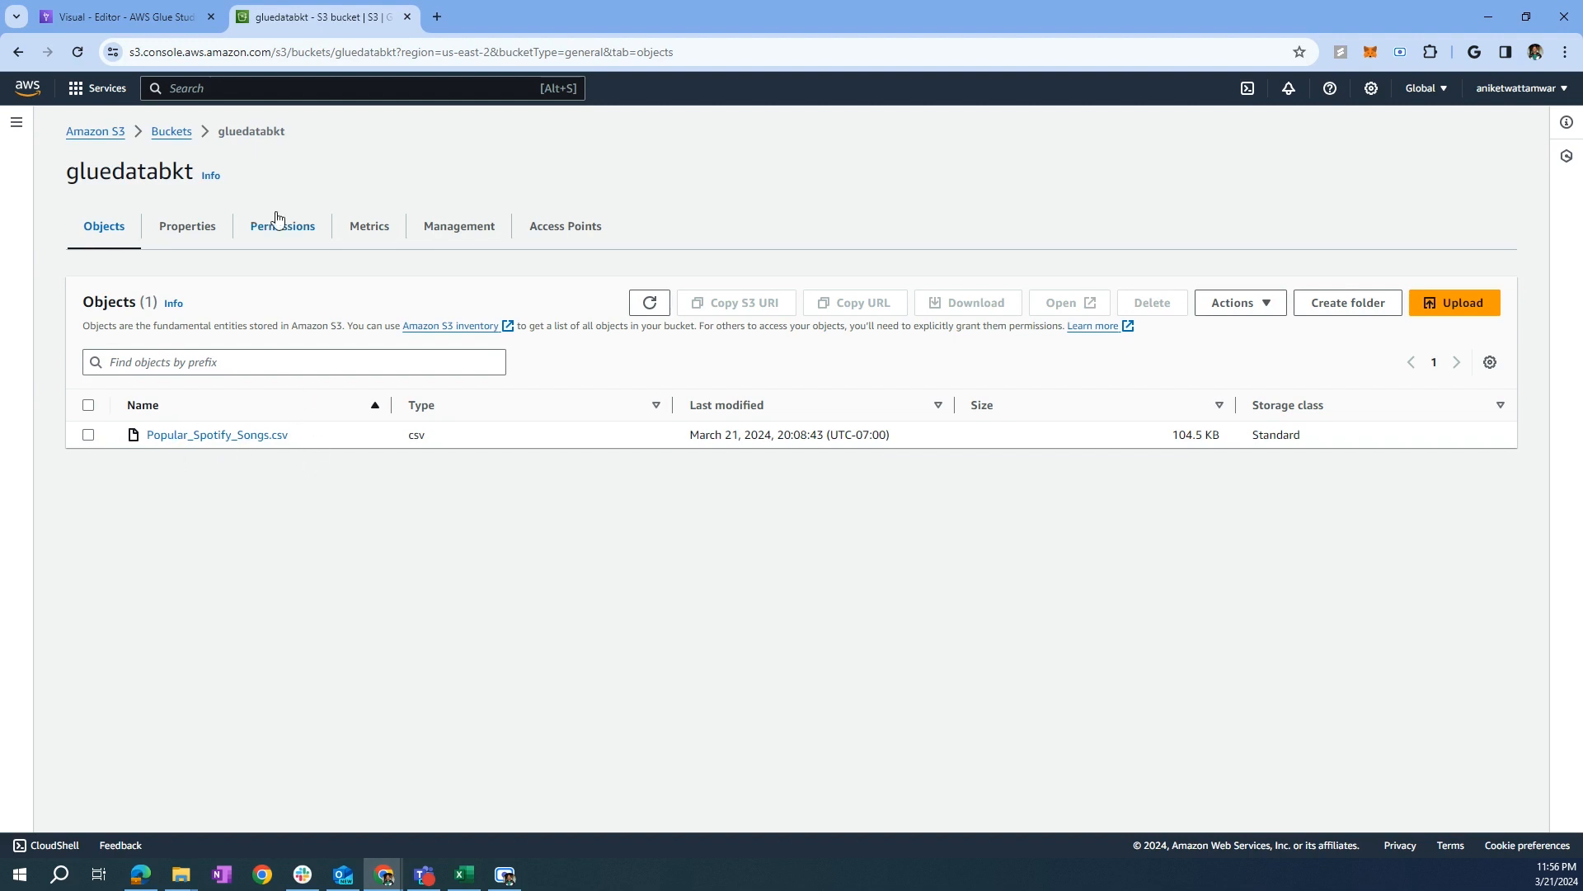
pyautogui.click(123, 17)
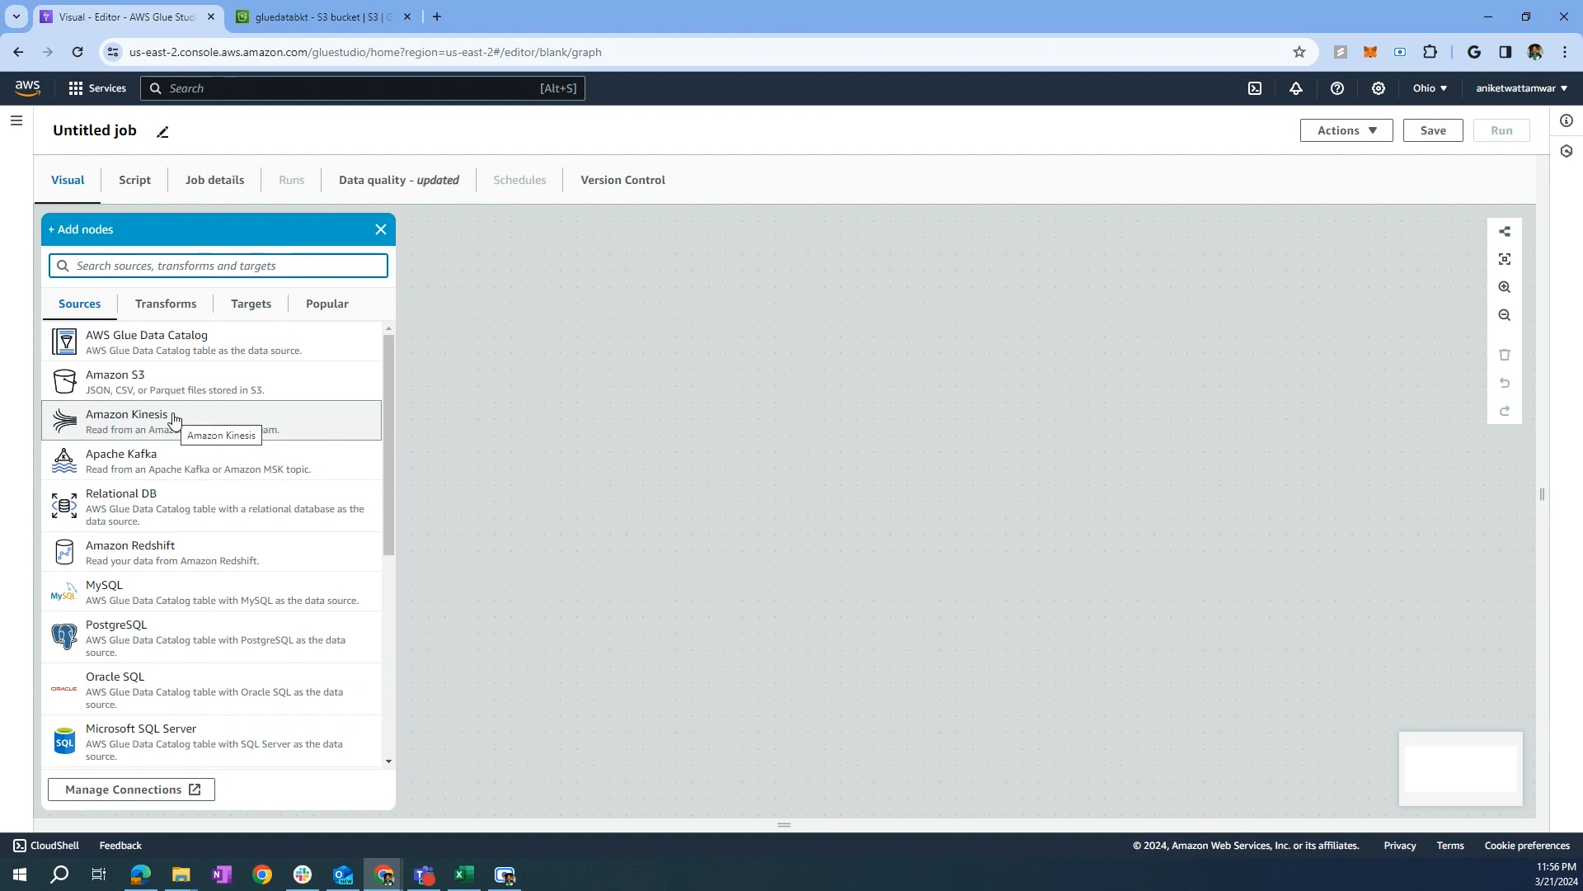
# Step: Add an Amazon S3 data source node to the job and open its properties
pyautogui.click(153, 386)
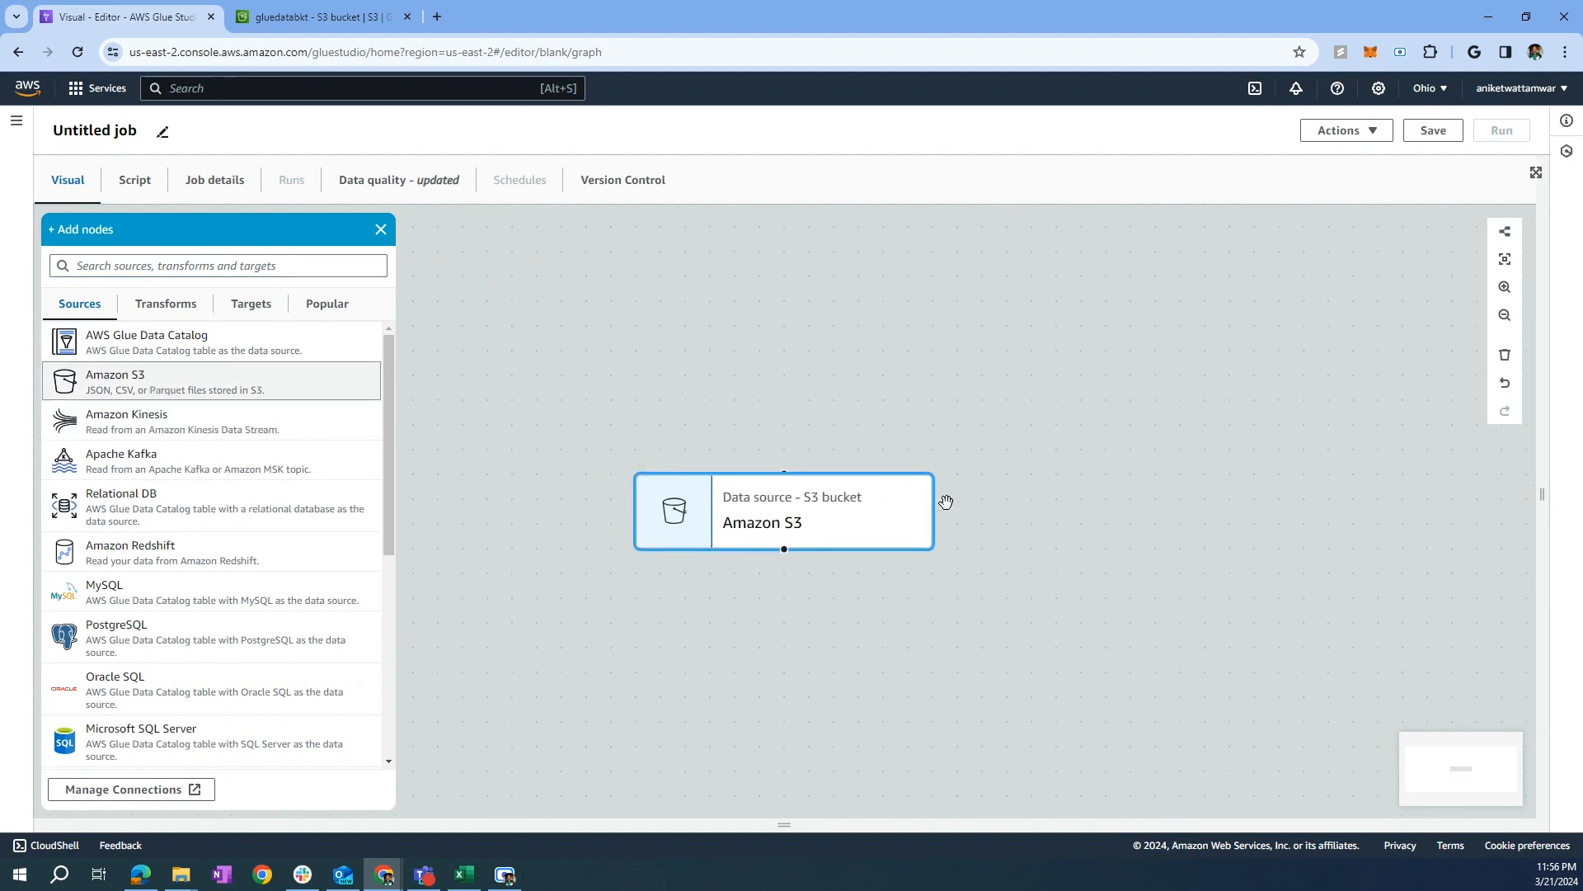
pyautogui.click(851, 524)
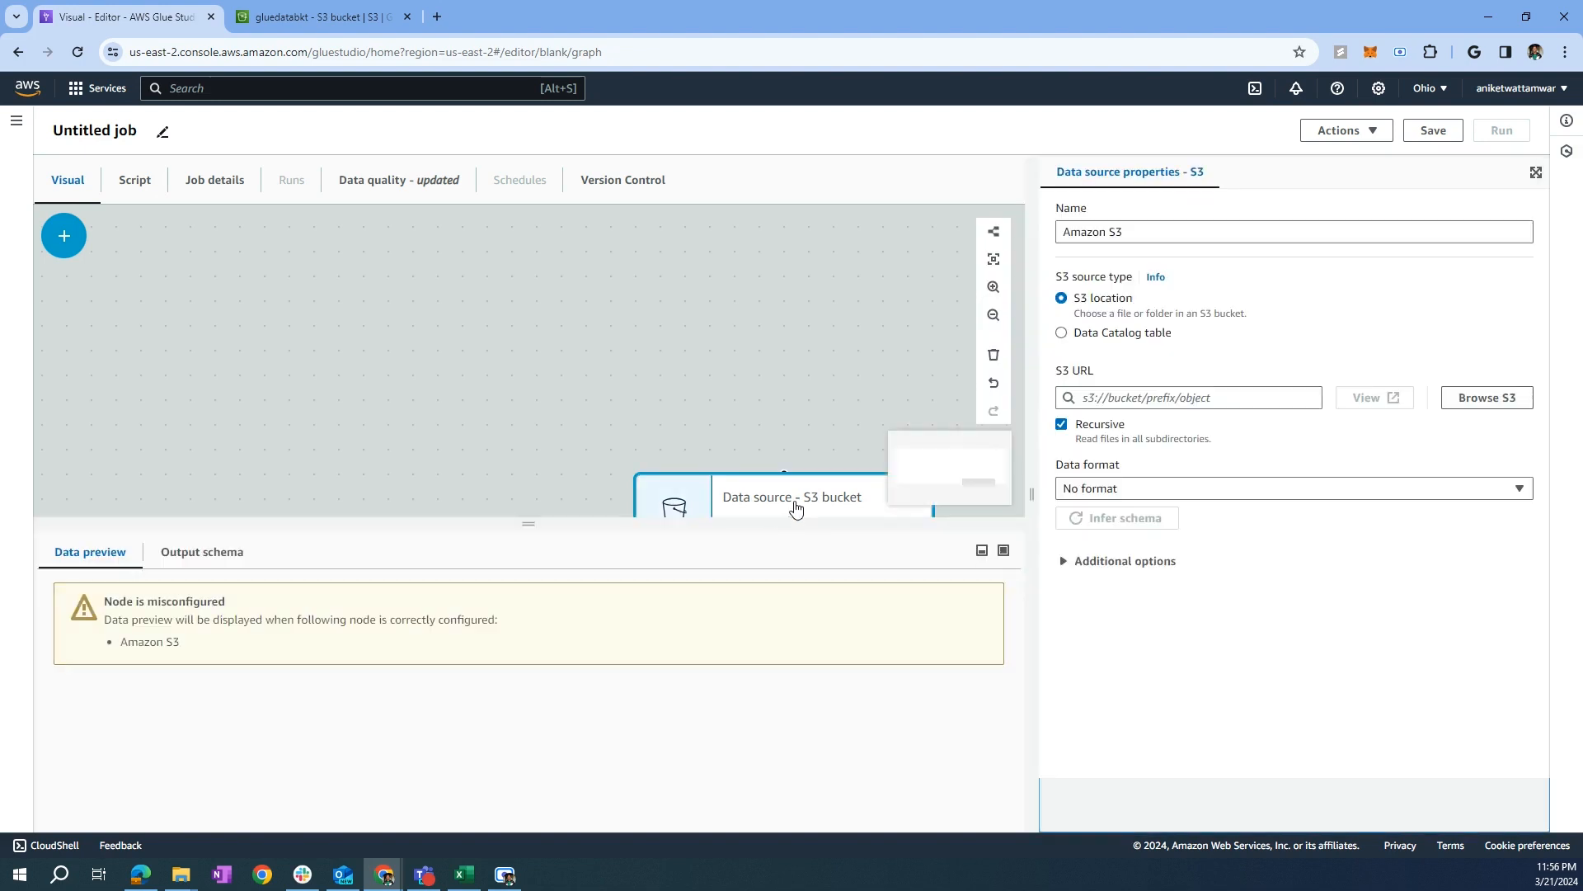
pyautogui.click(796, 509)
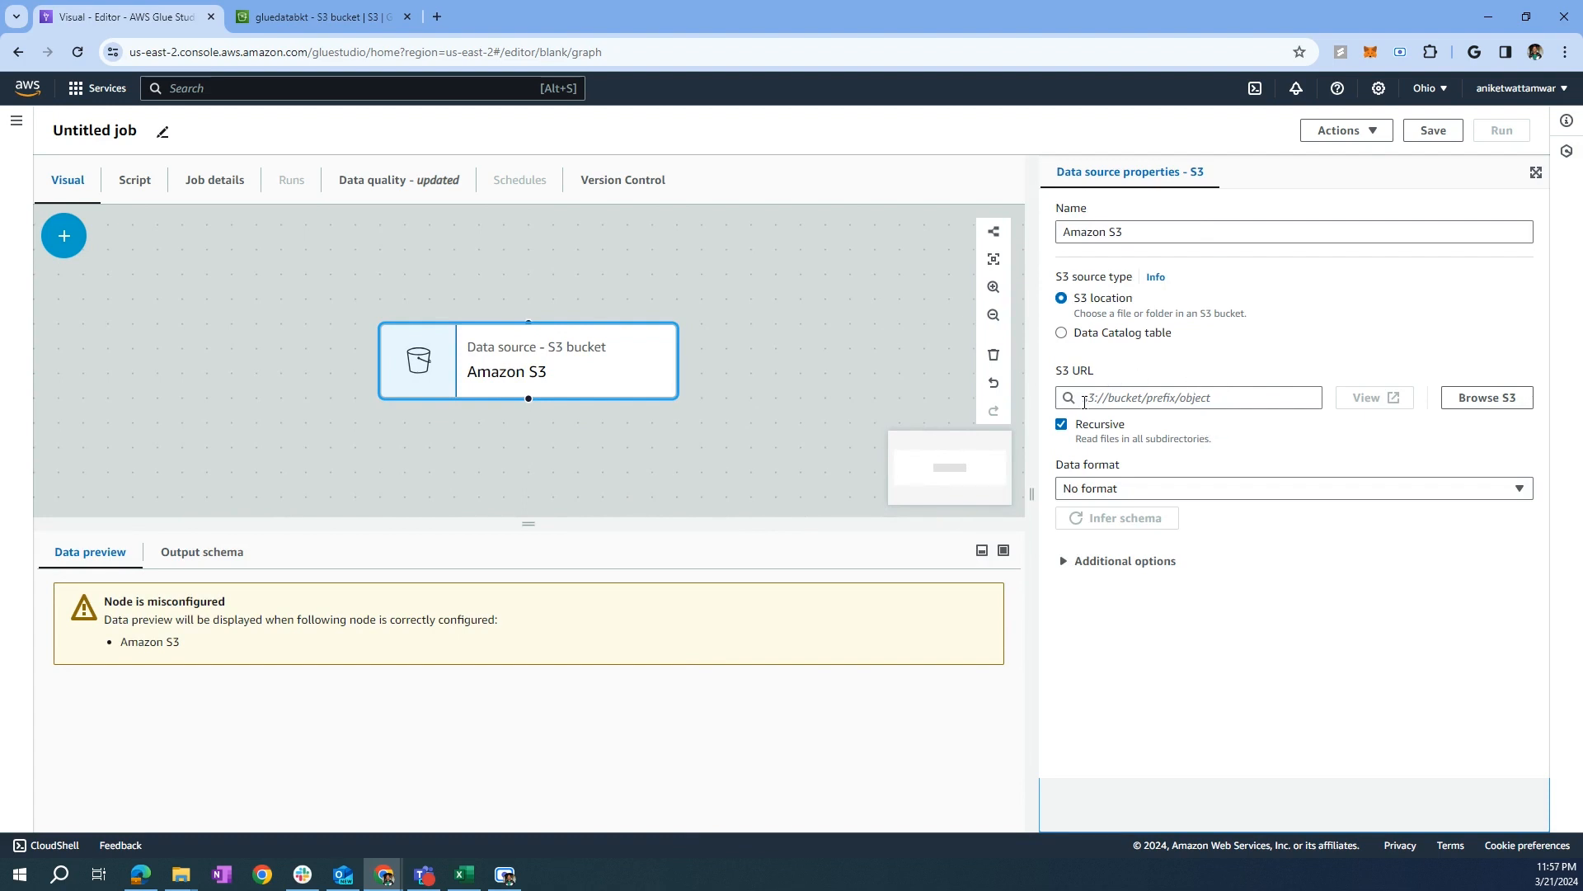
# Step: Set the source's S3 location to Popular_Spotify_Songs.csv in the gluedatabkt bucket, filtering the bucket list by "glue"
pyautogui.click(1486, 399)
pyautogui.click(193, 350)
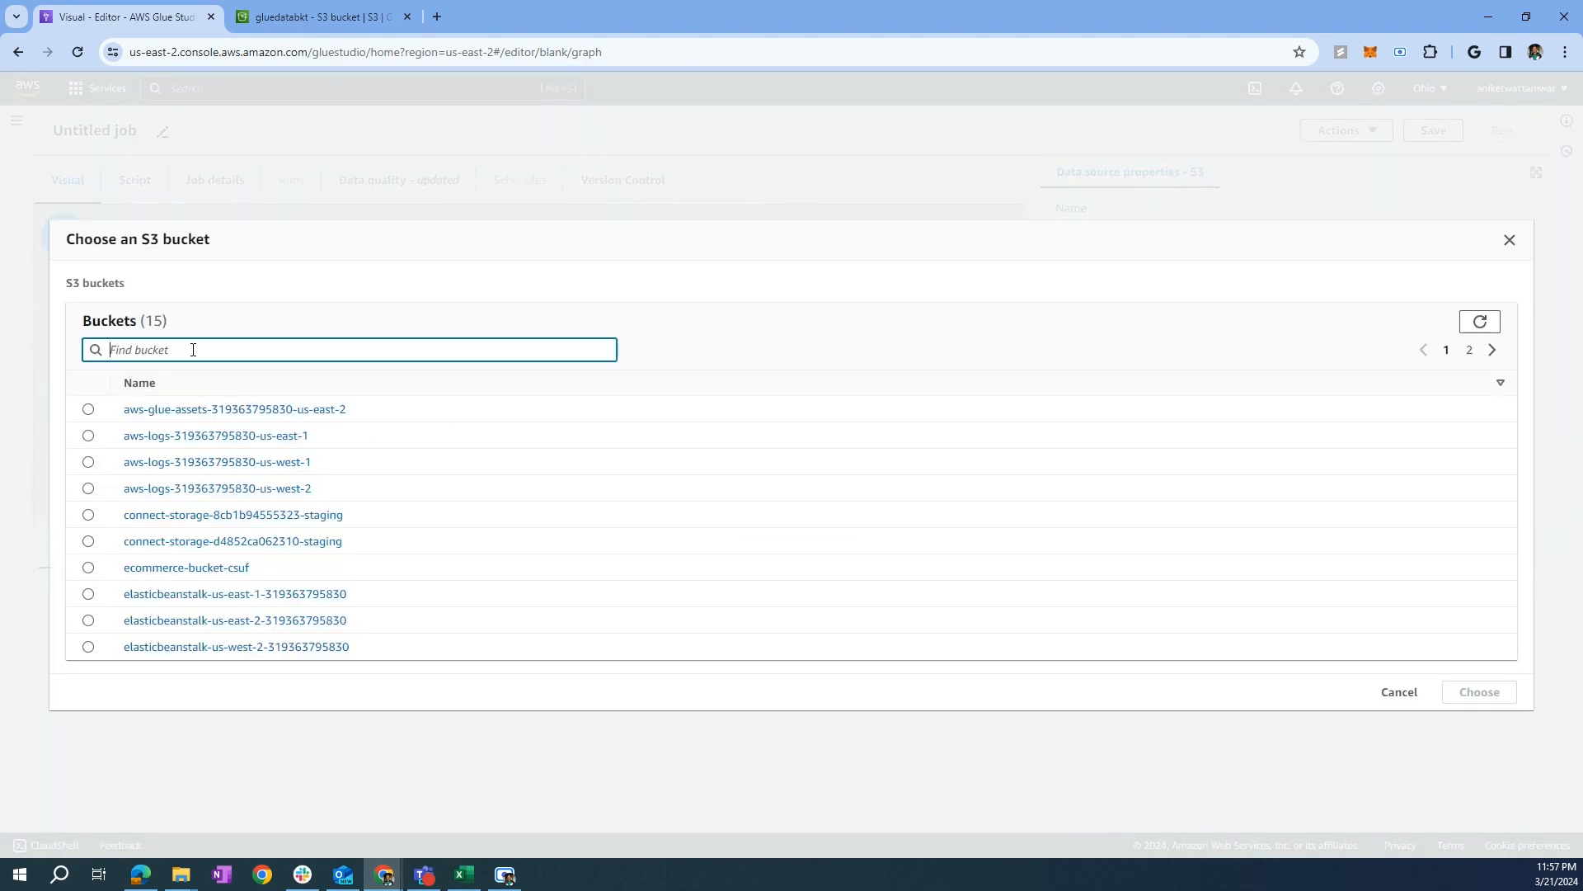
pyautogui.write('glue')
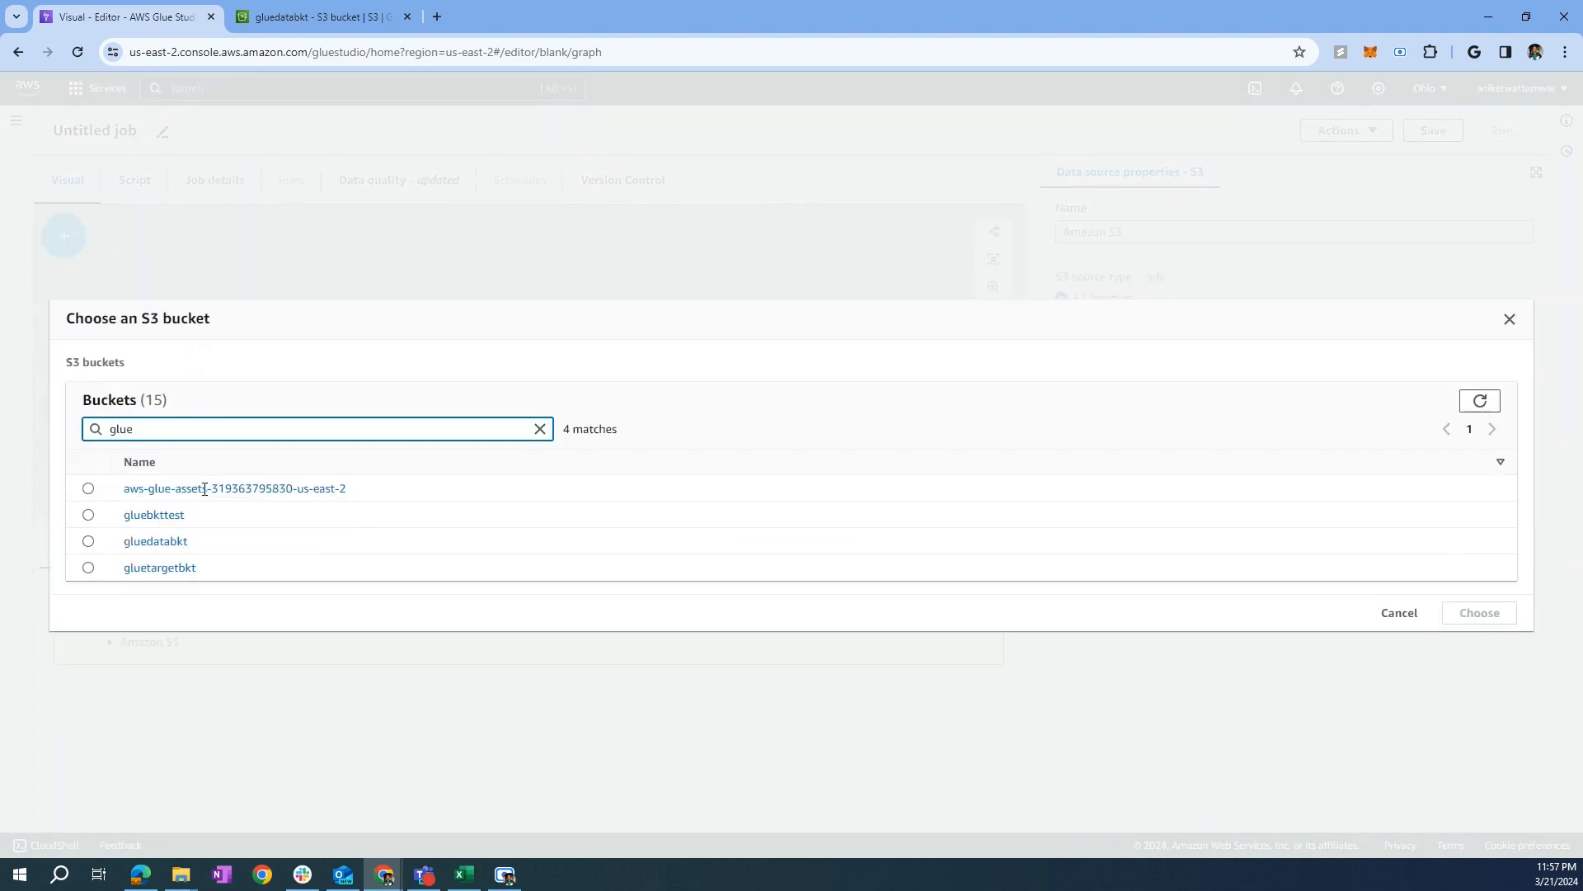
pyautogui.click(173, 542)
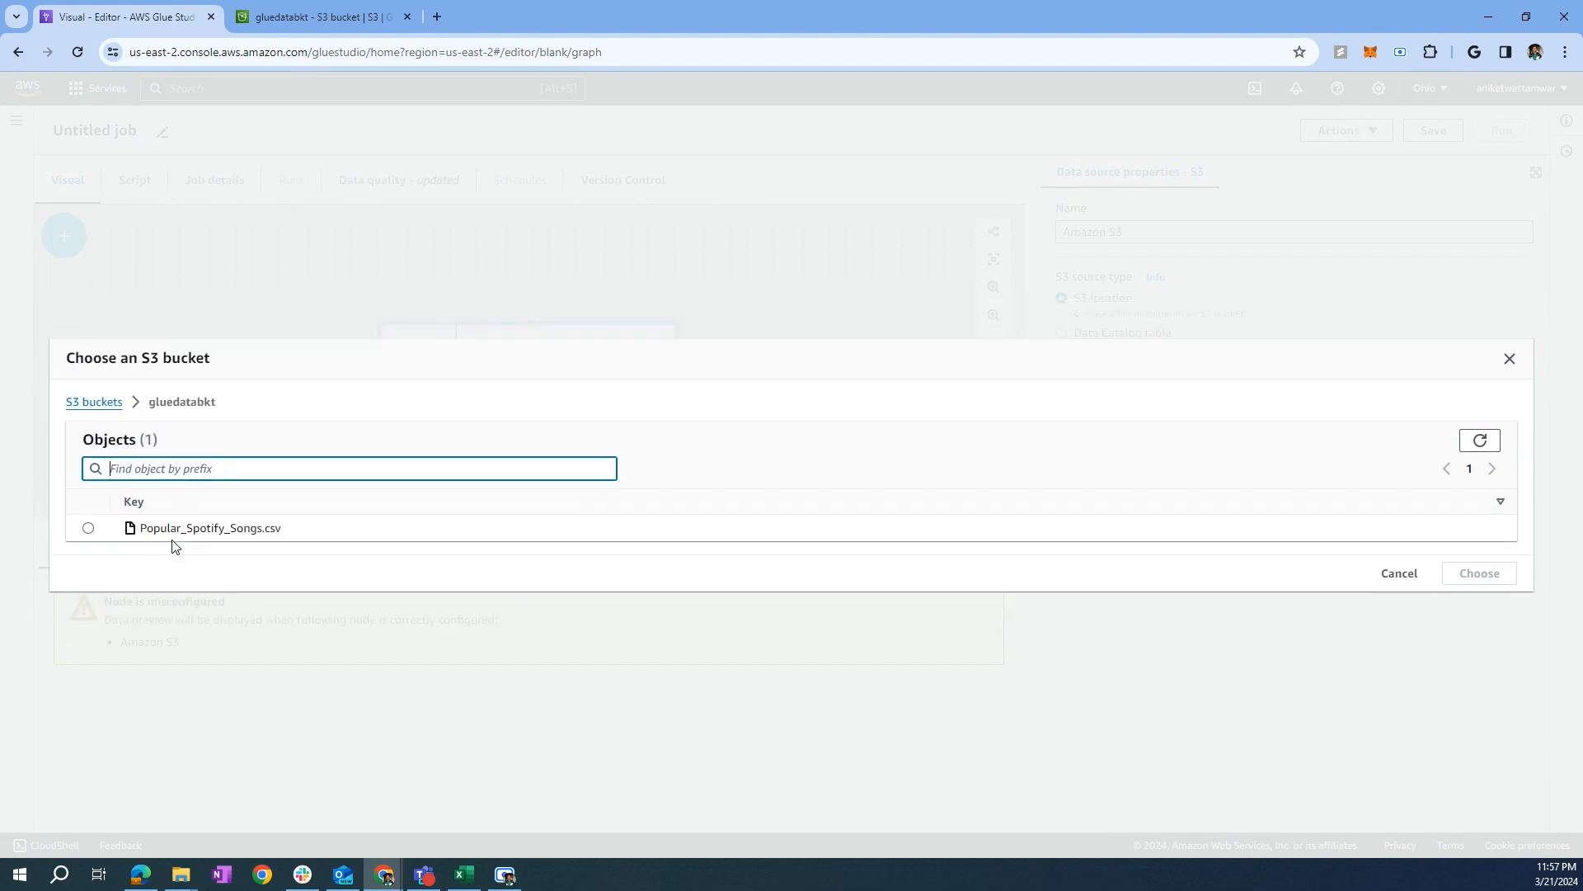
pyautogui.click(88, 528)
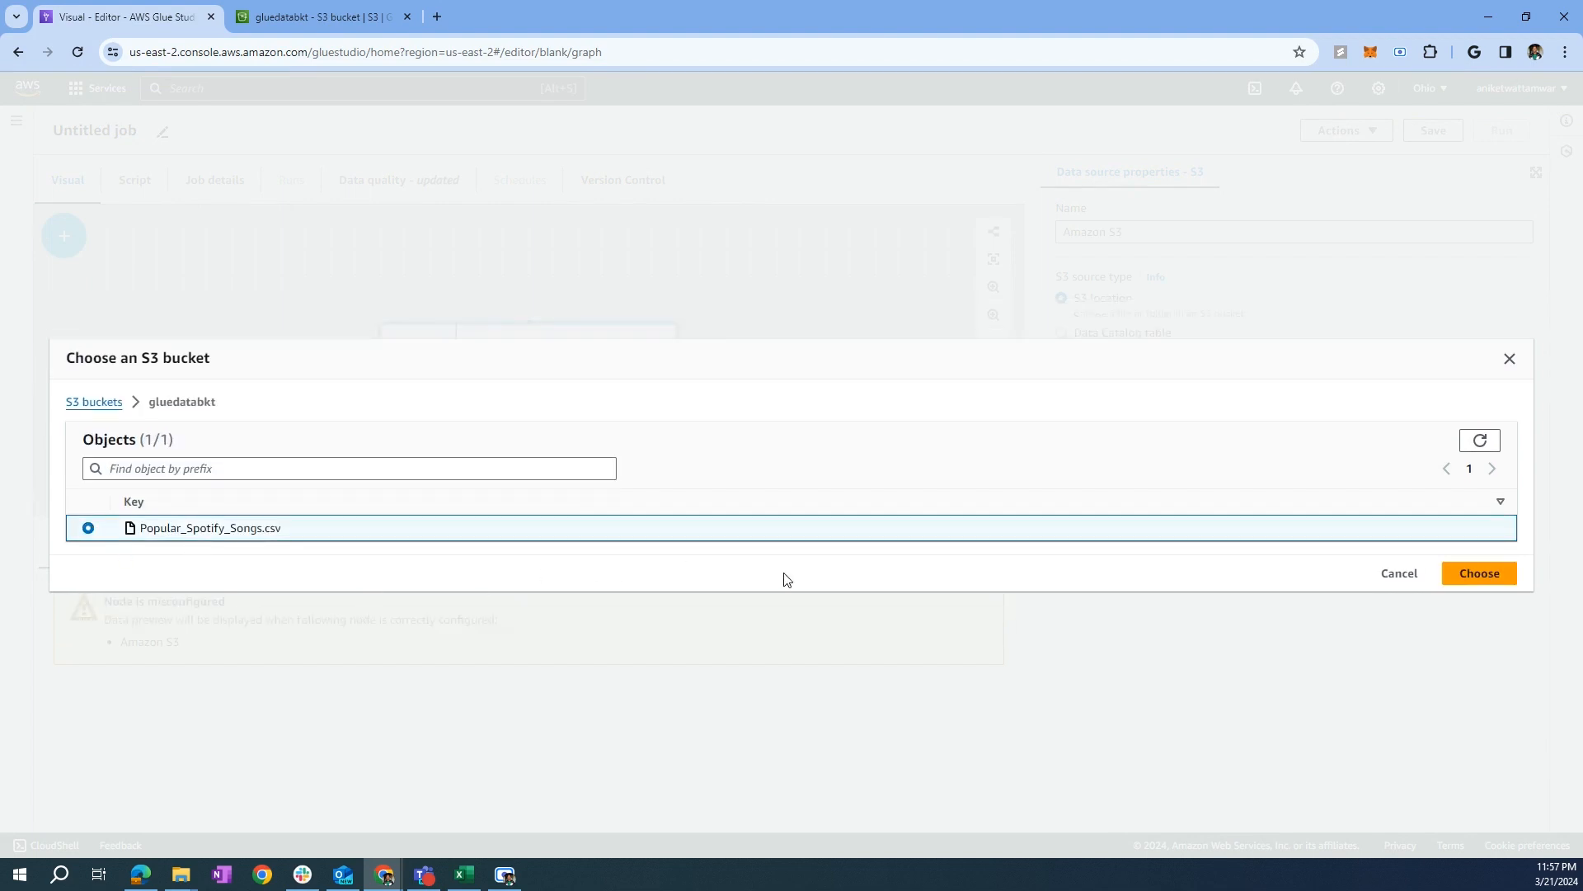
pyautogui.click(1477, 574)
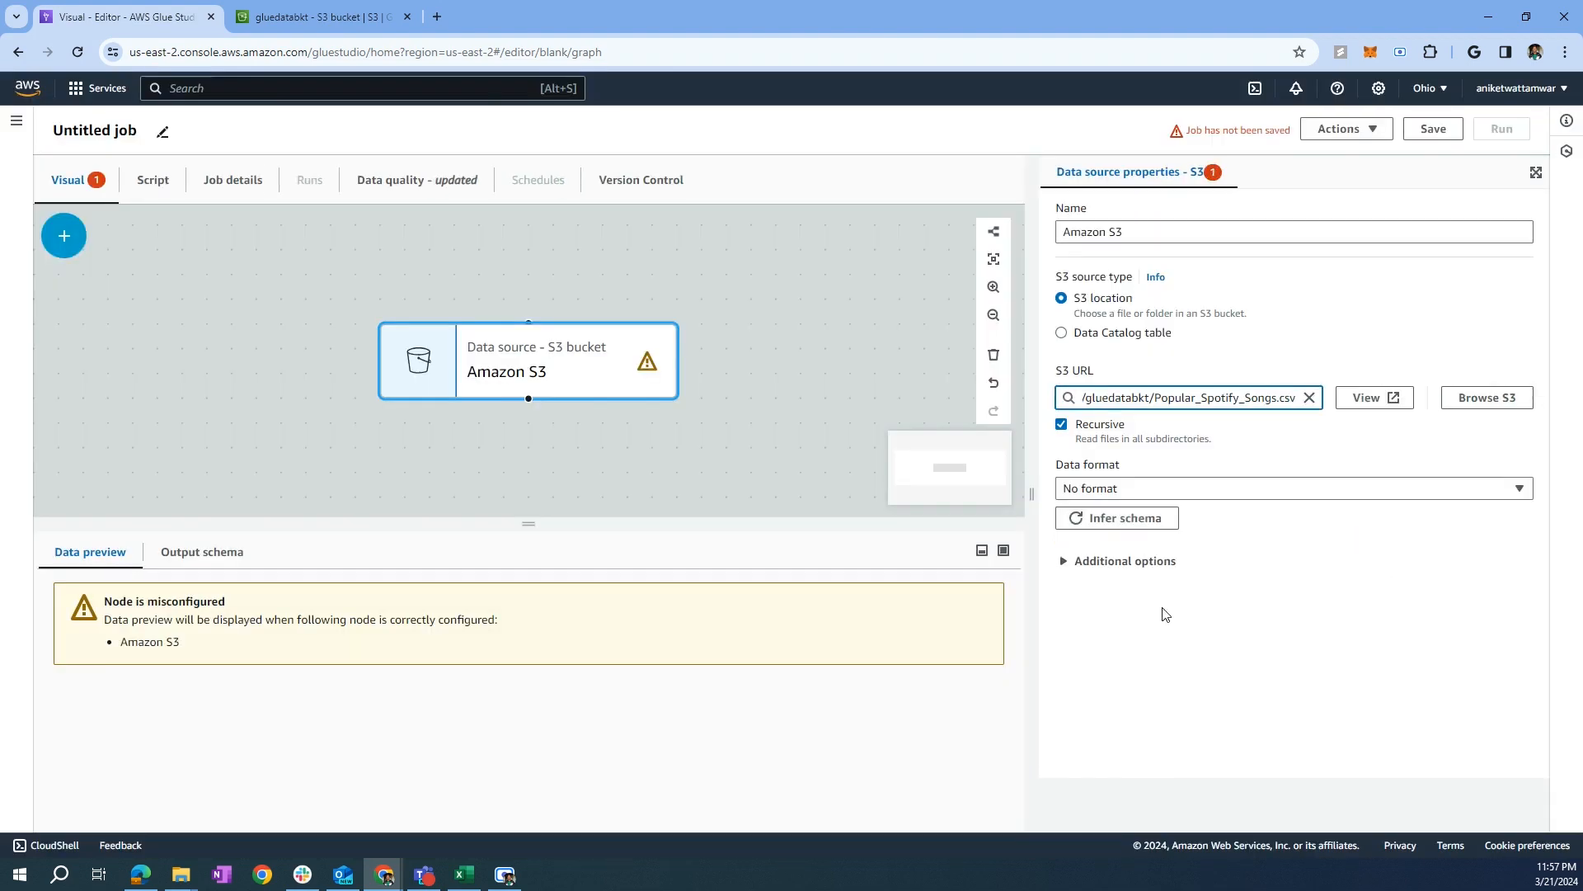
# Step: Set the data format of the Amazon S3 source to CSV
pyautogui.click(1117, 493)
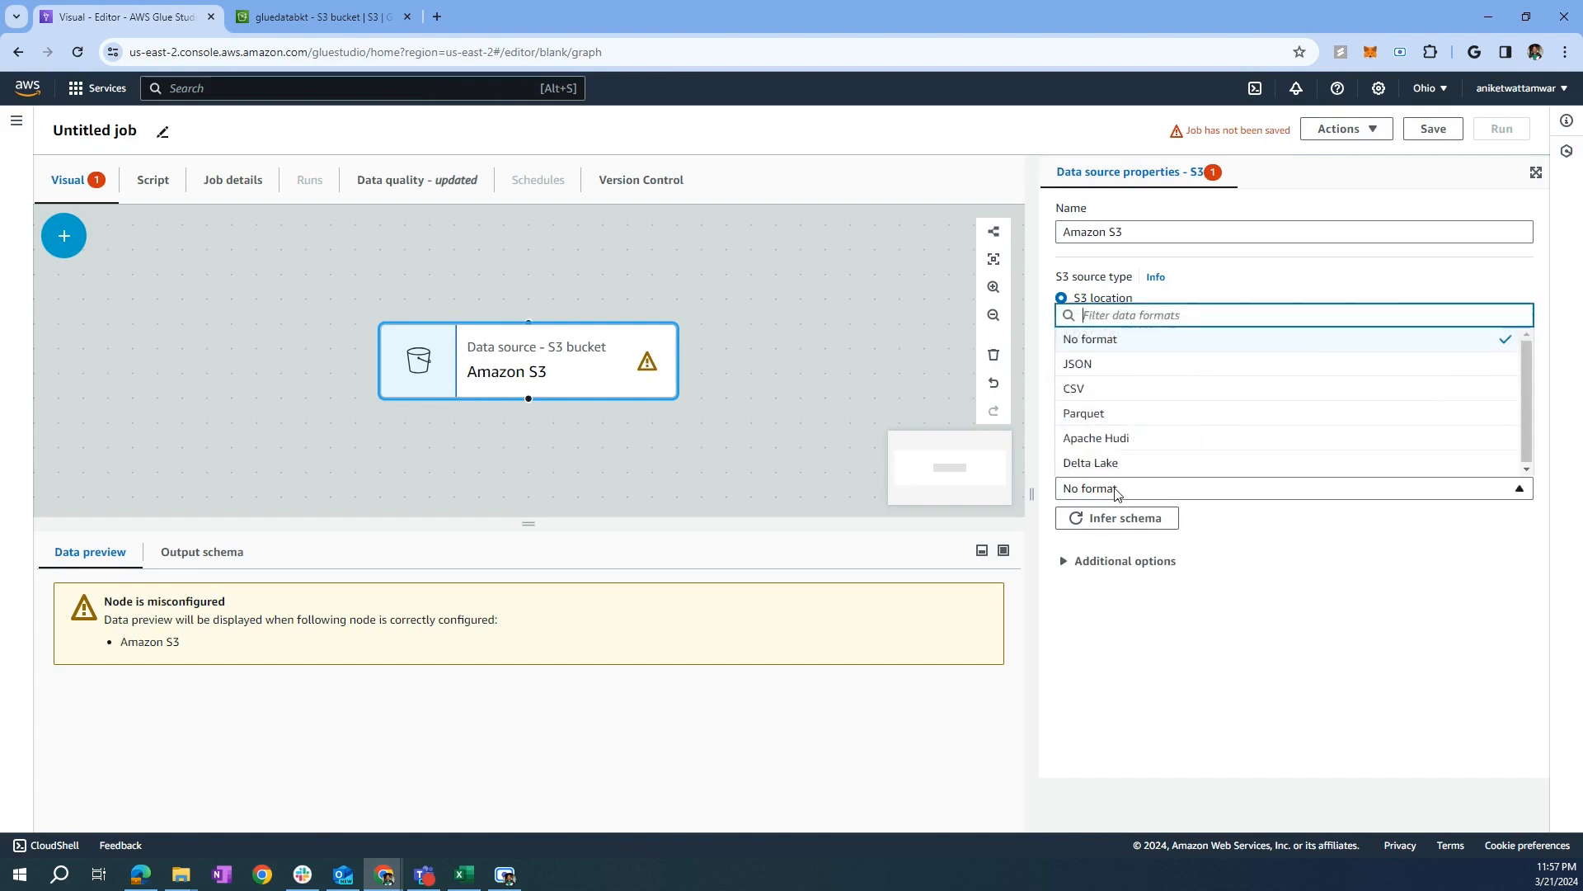
pyautogui.click(1087, 389)
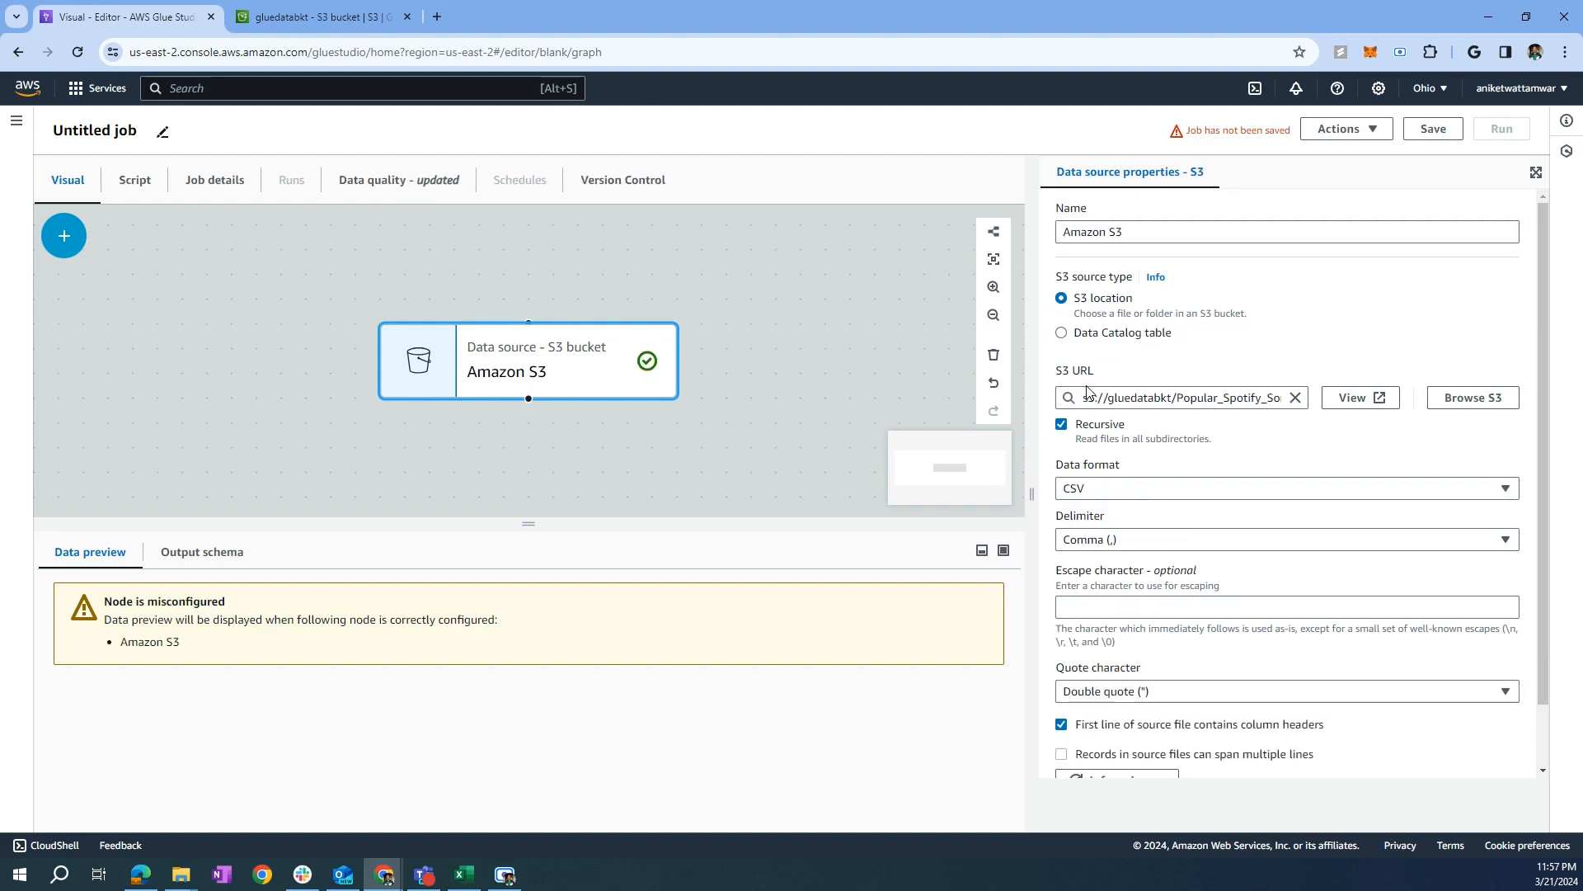
pyautogui.scroll(-1, 1274, 573)
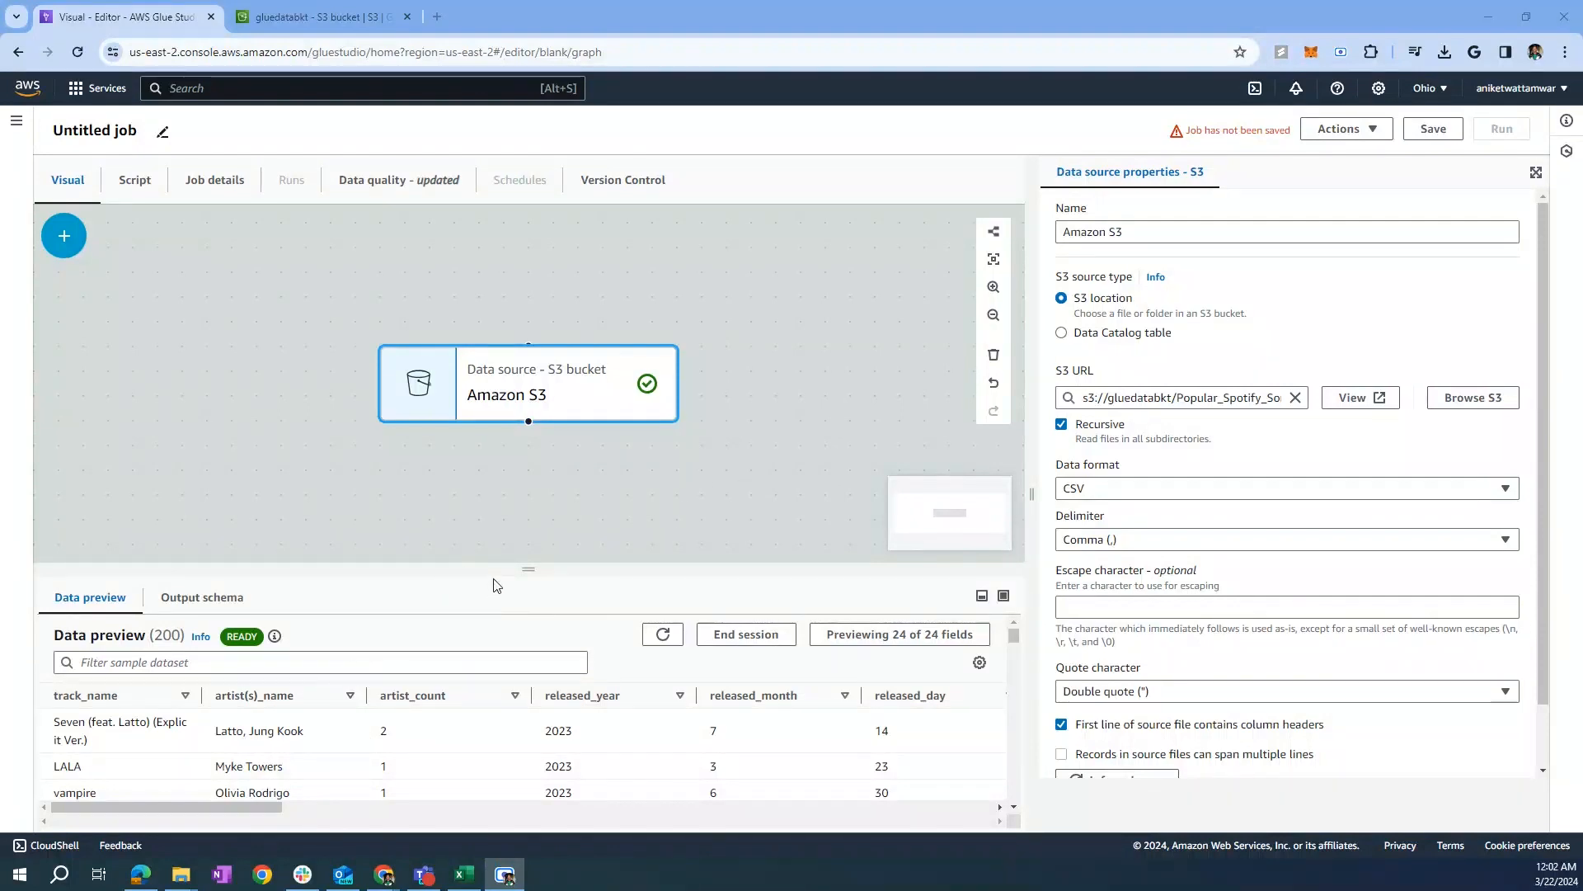
# Step: Examine the data preview of the Amazon S3 source across all of its columns
pyautogui.moveTo(499, 569); pyautogui.dragTo(499, 512)
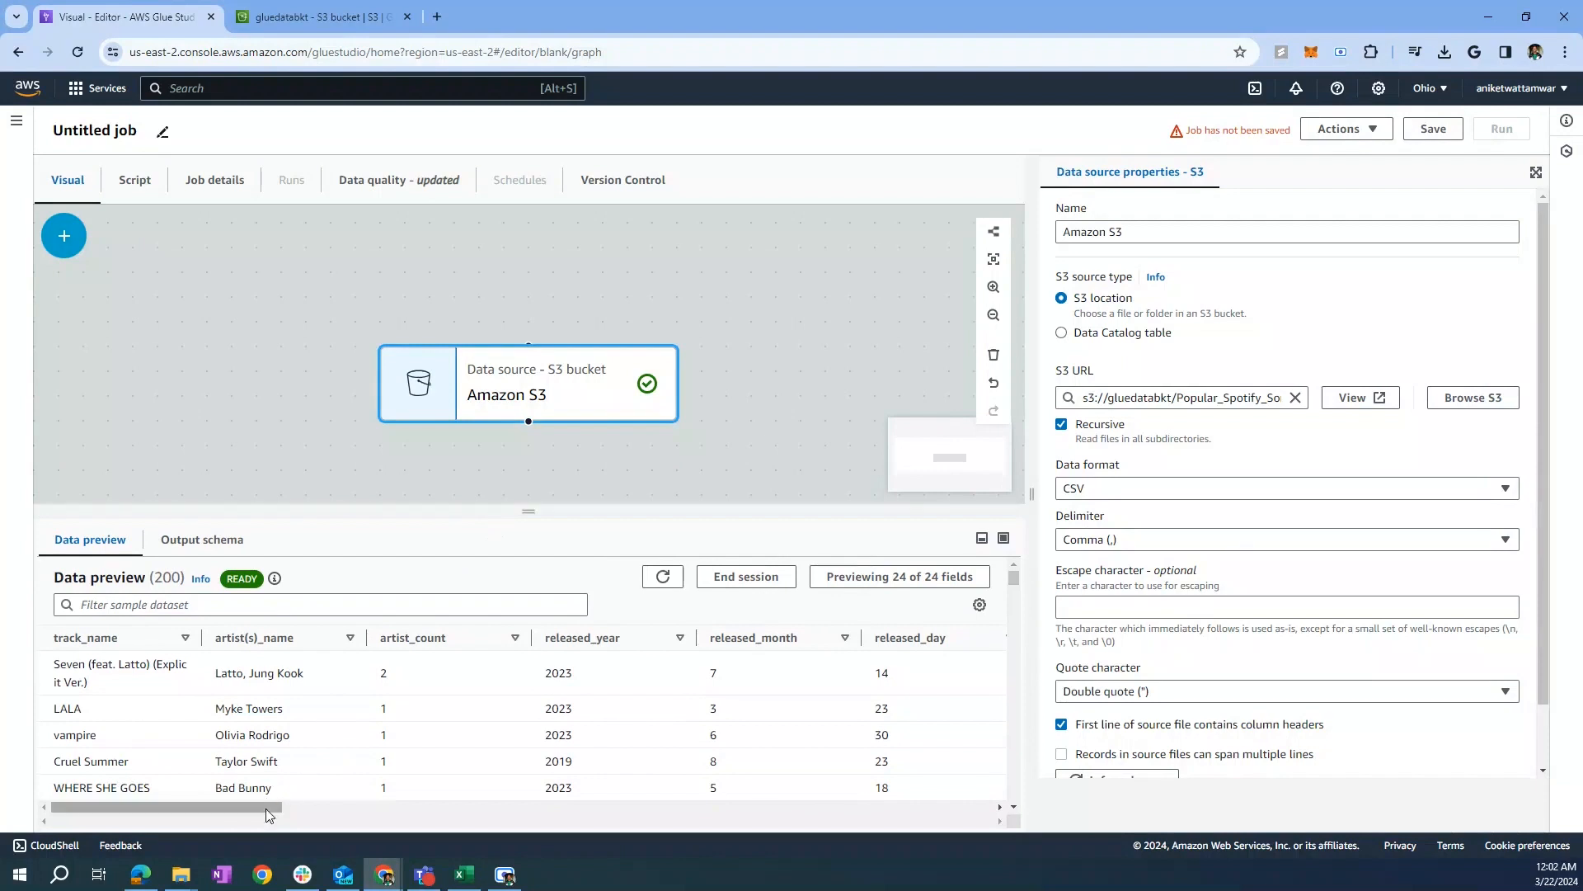
pyautogui.moveTo(265, 808); pyautogui.dragTo(1002, 825)
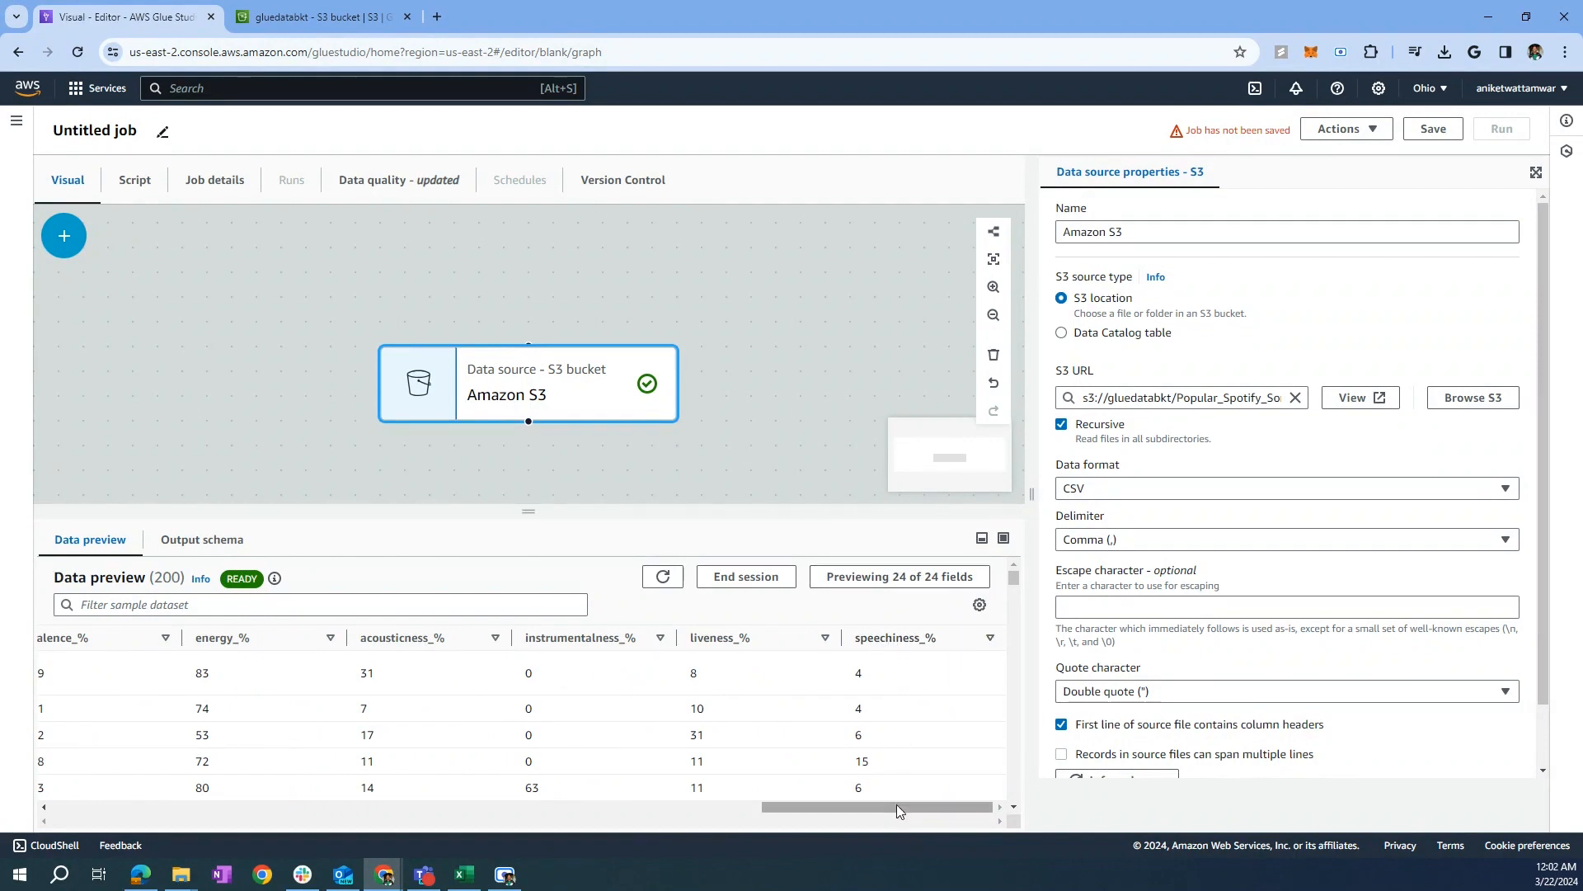
pyautogui.moveTo(897, 807); pyautogui.dragTo(229, 760)
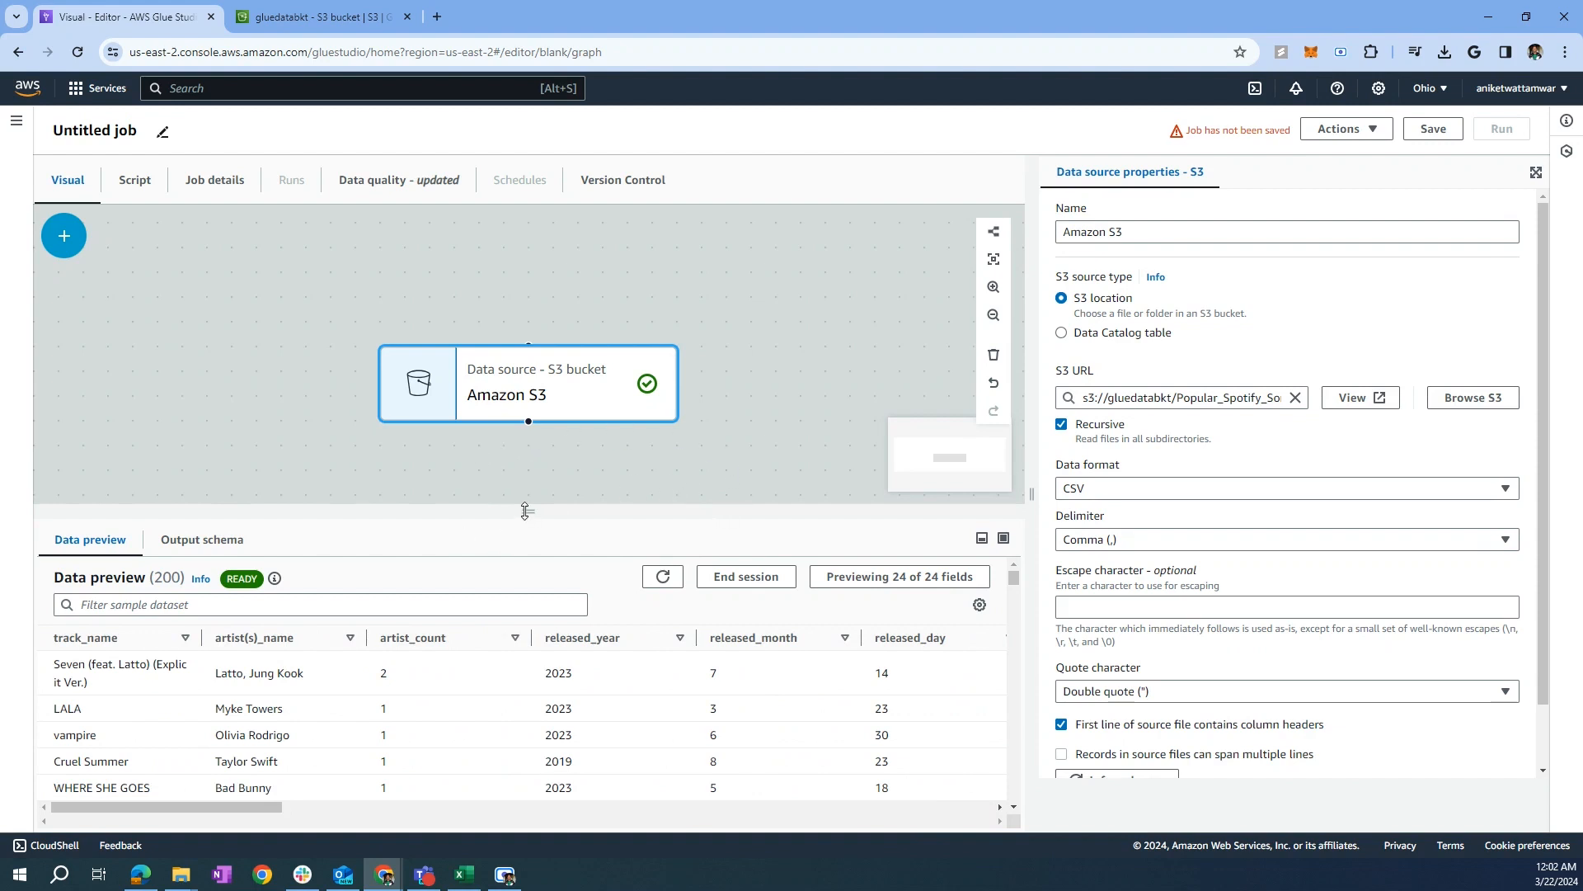
pyautogui.moveTo(524, 512); pyautogui.dragTo(519, 591)
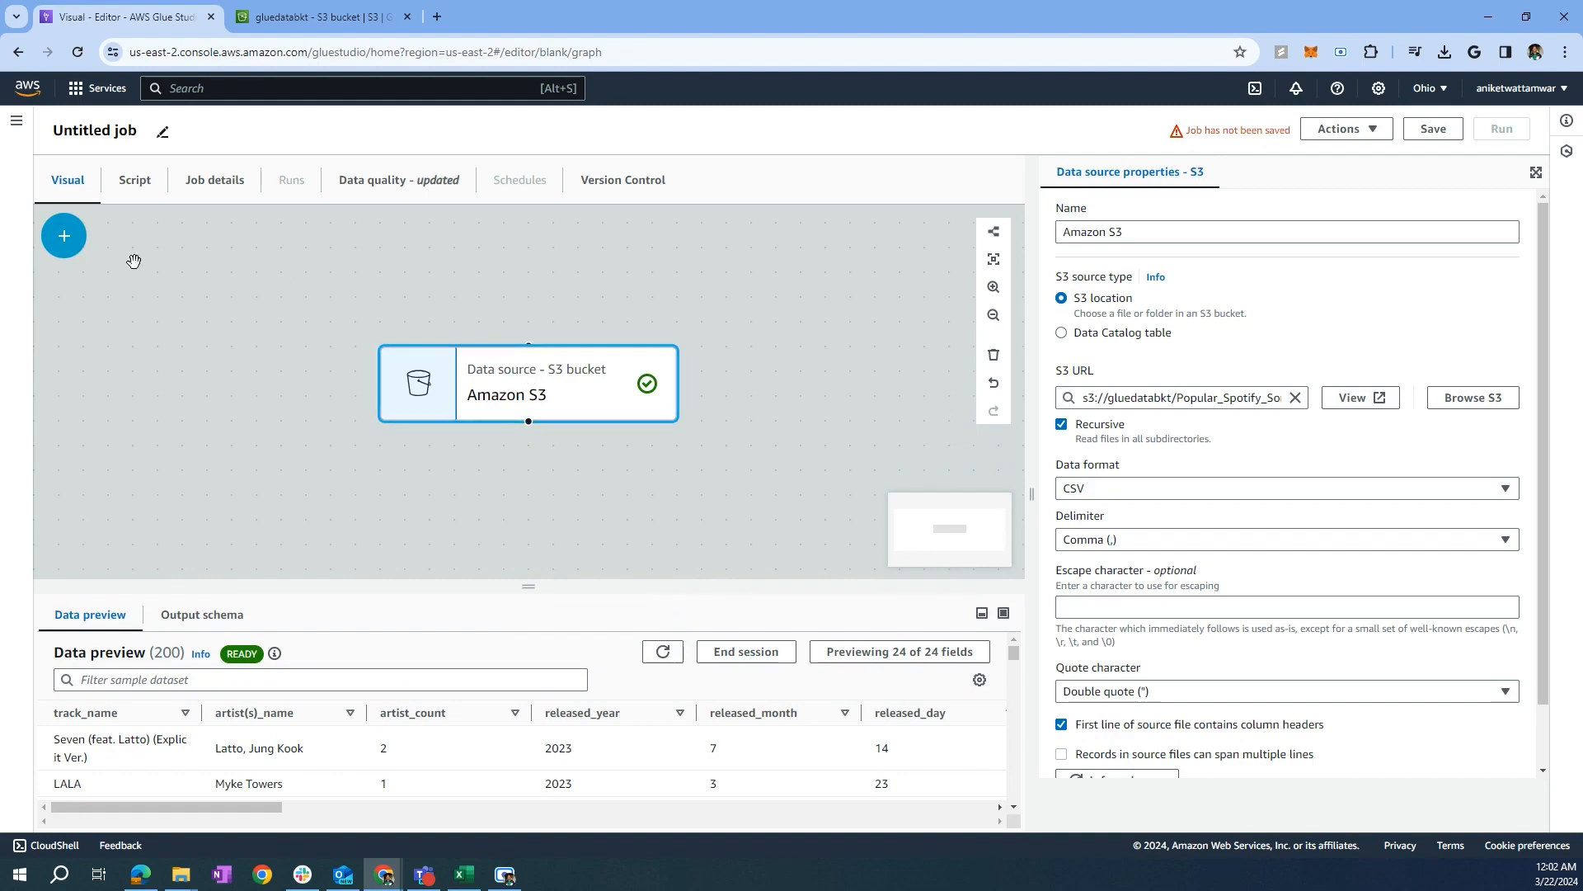
# Step: Browse the available transforms and add a Change Schema transform after the Amazon S3 source
pyautogui.click(65, 237)
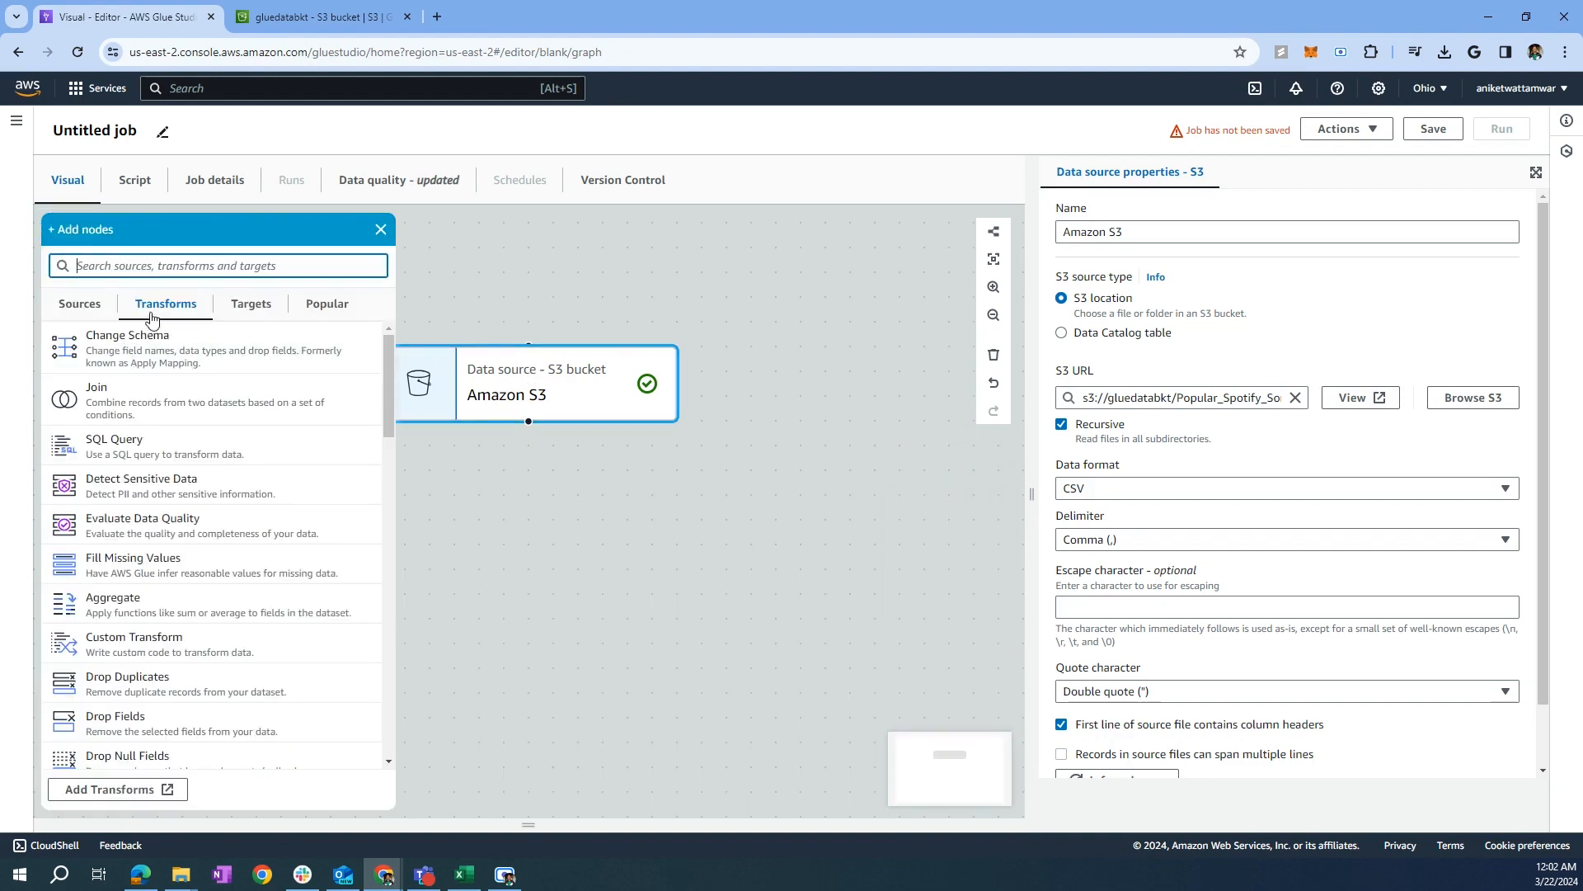
pyautogui.scroll(-4, 159, 474)
pyautogui.scroll(-4, 159, 473)
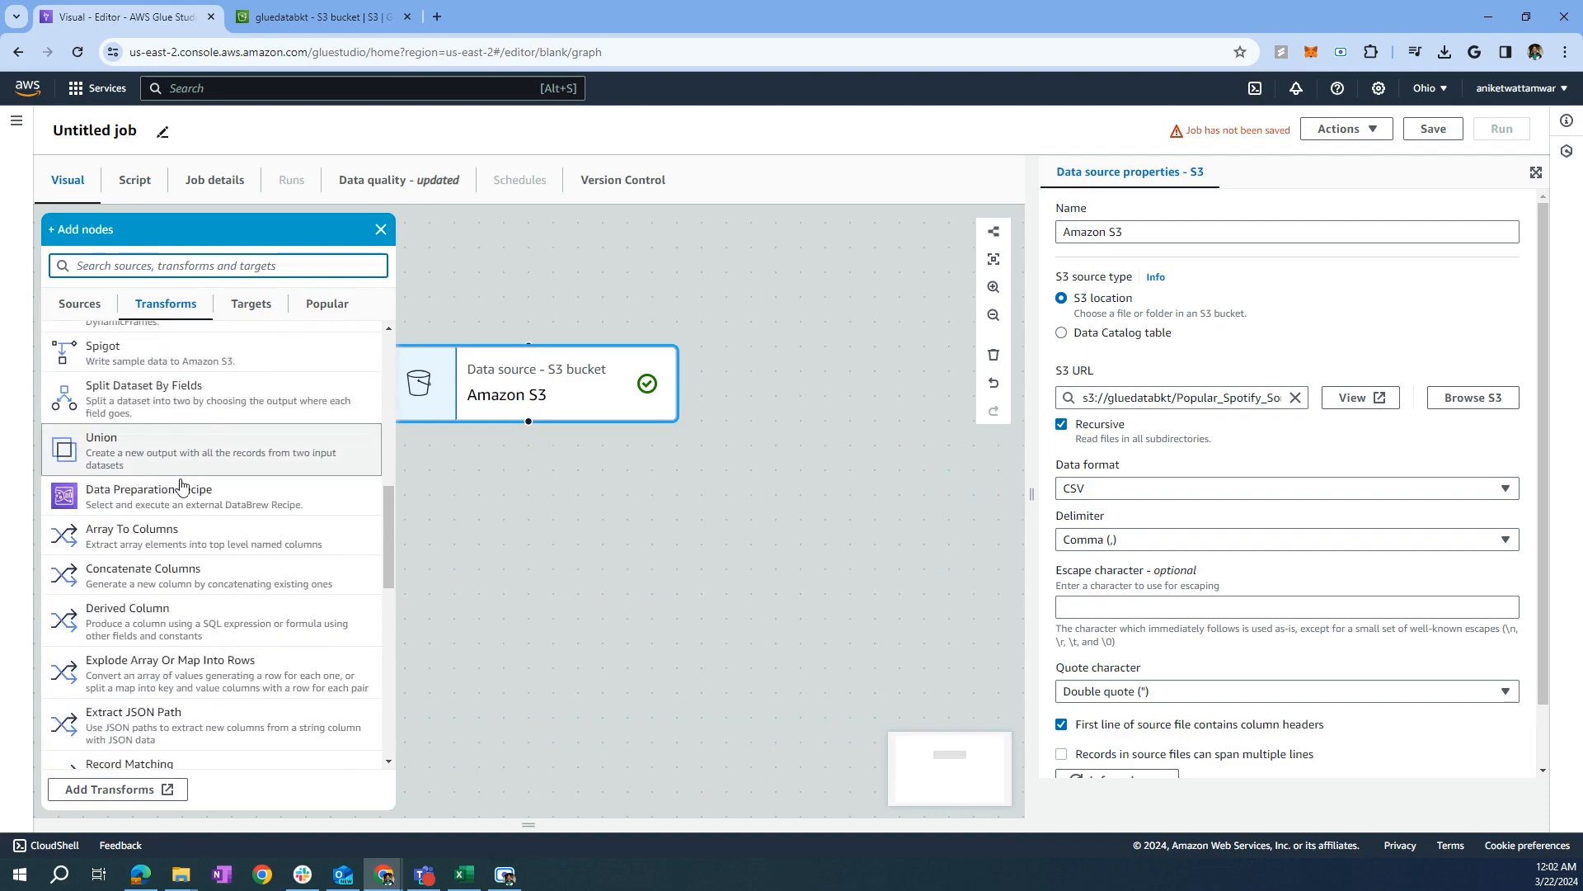
pyautogui.moveTo(388, 537); pyautogui.dragTo(387, 375)
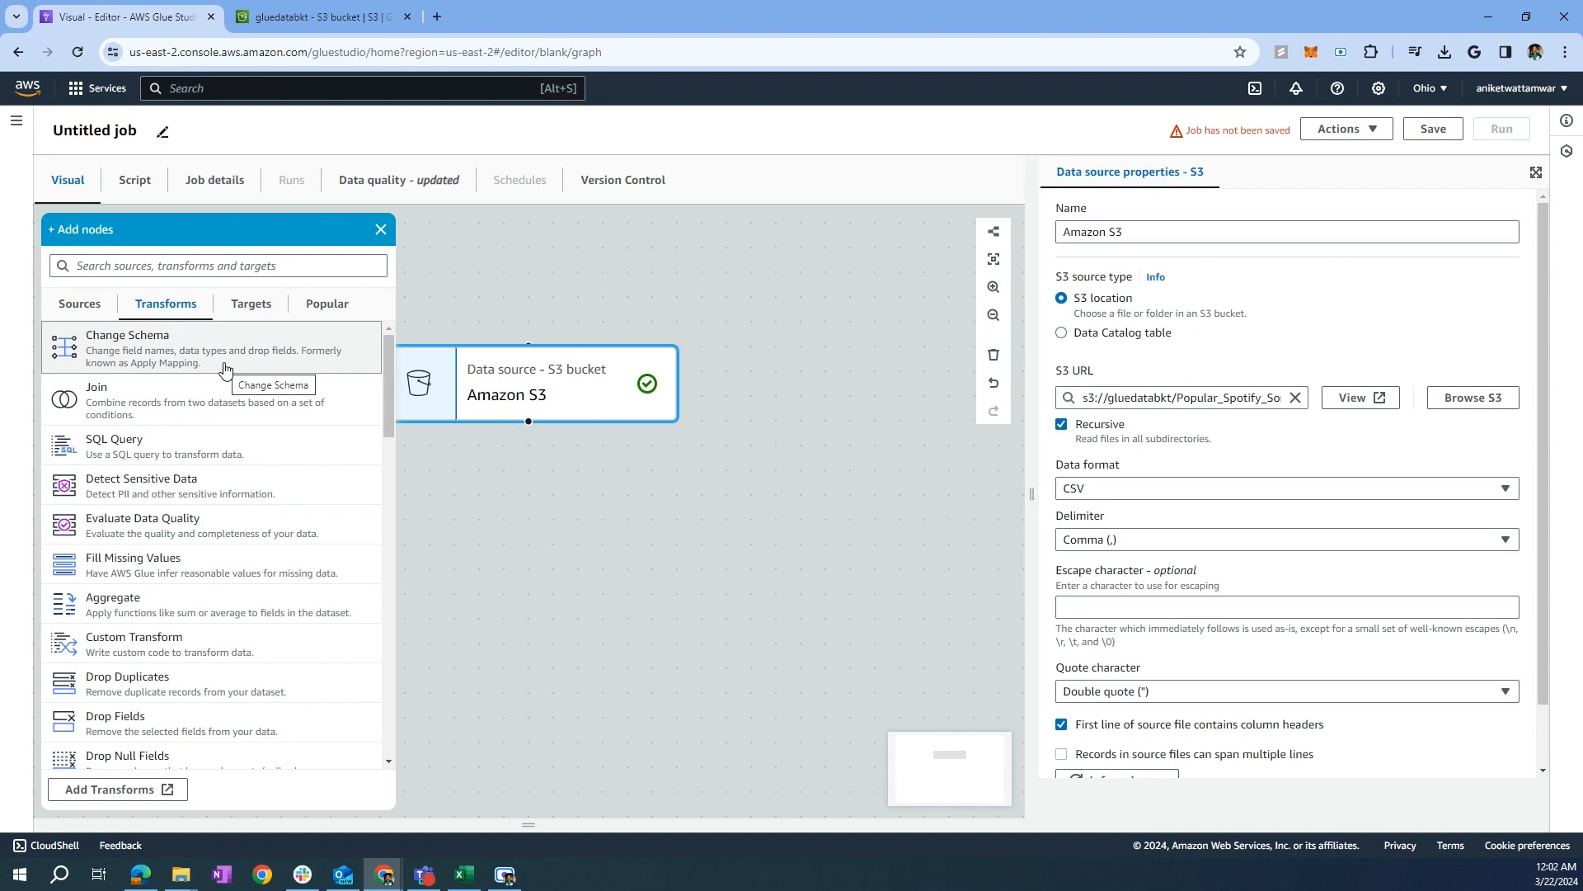
pyautogui.click(171, 356)
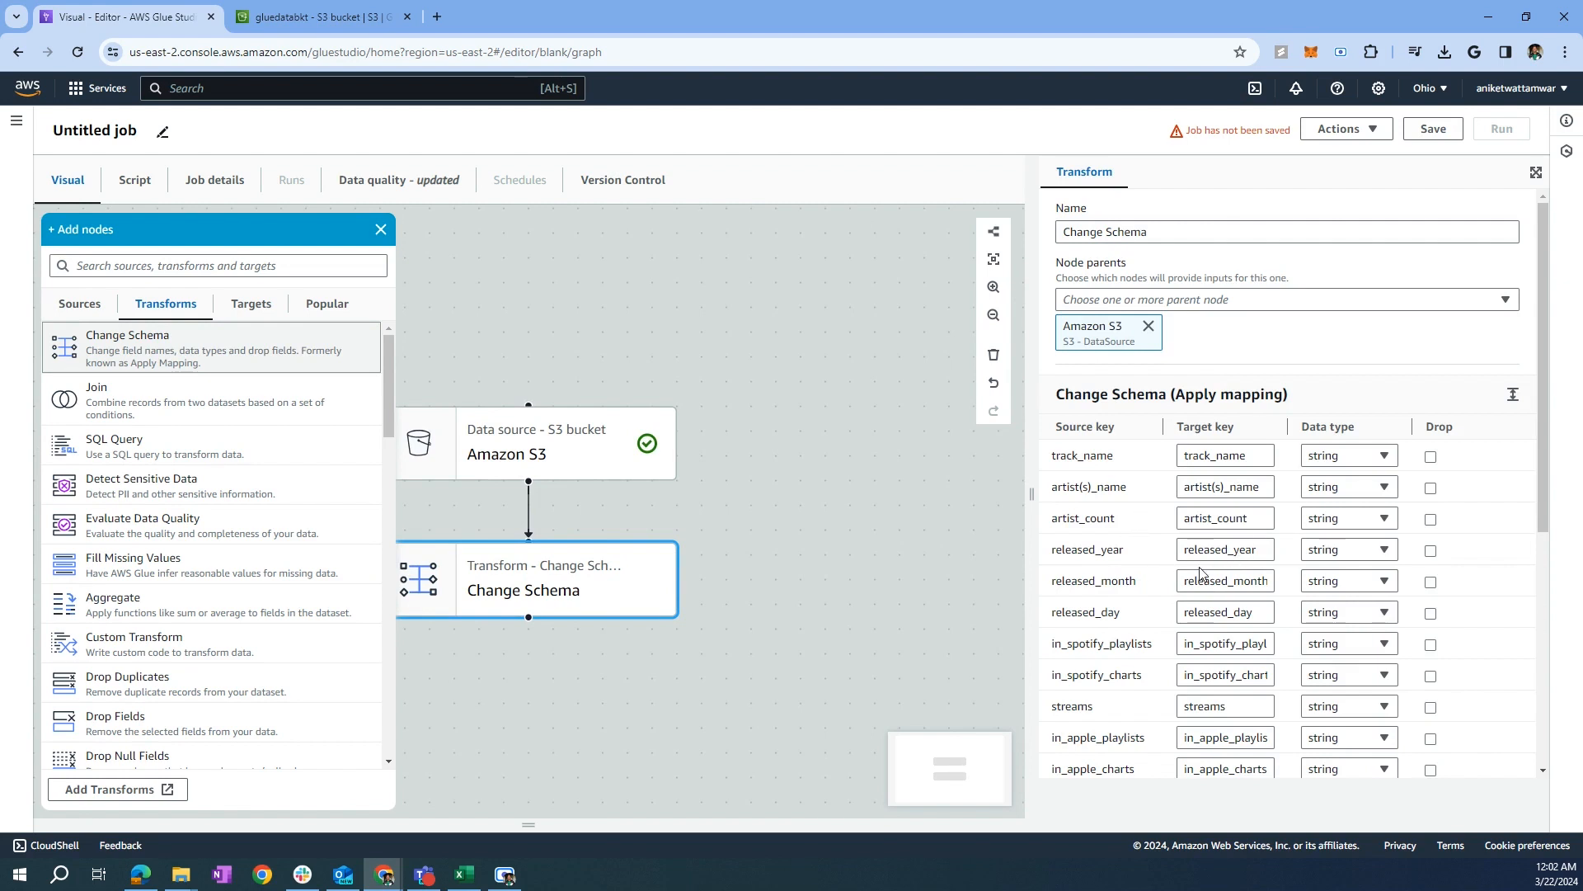
# Step: Drop the speechiness_% and liveness_% fields in the Change Schema mapping and check the data types offered for valence_%
pyautogui.scroll(-5, 1200, 573)
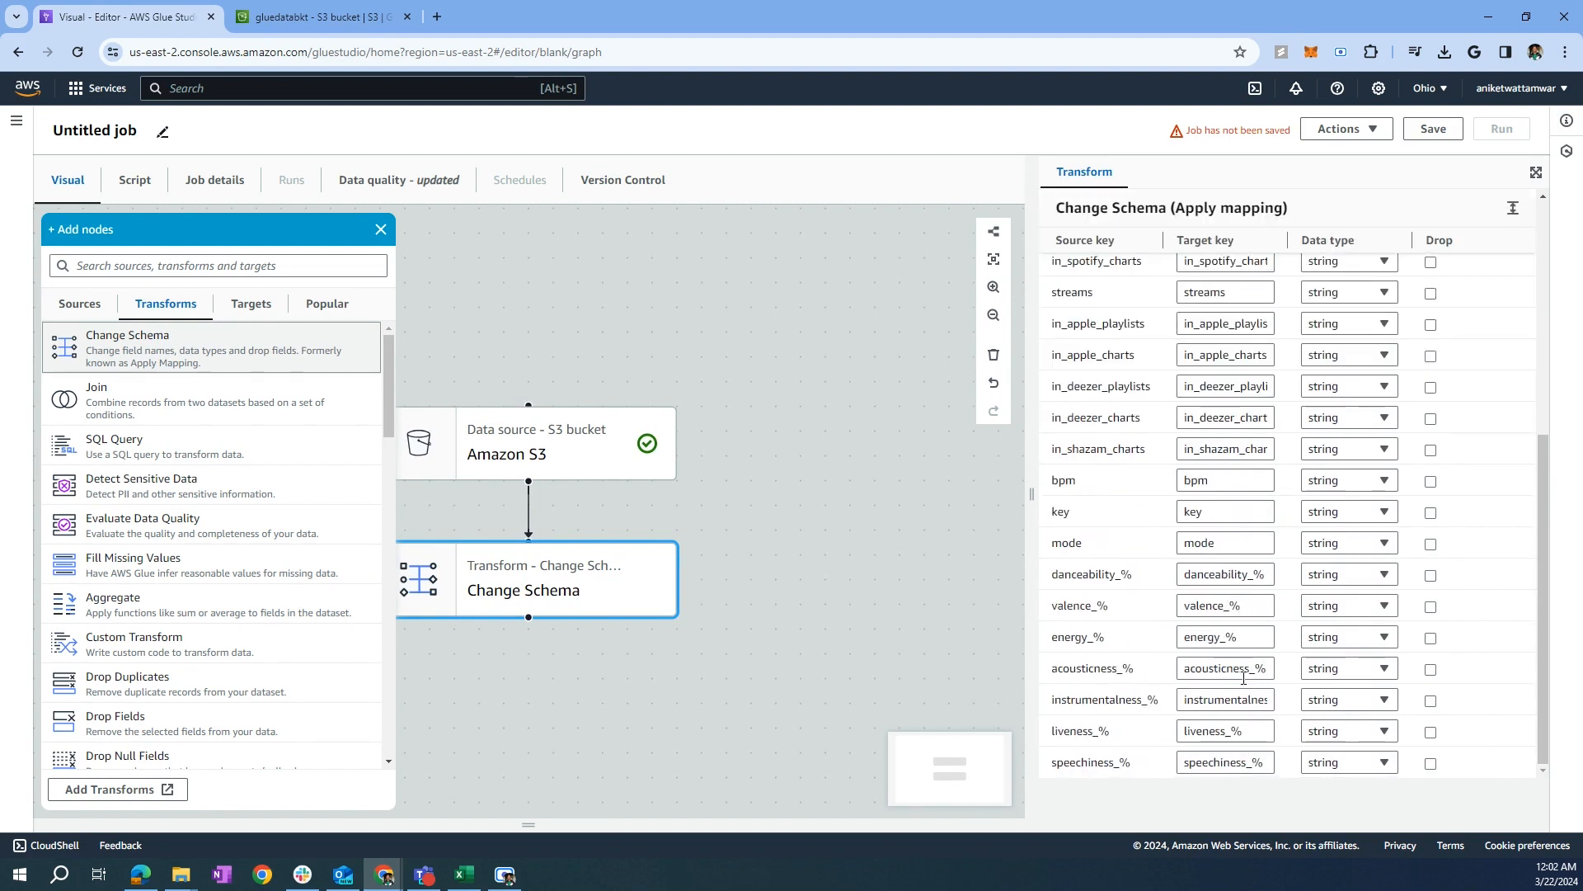
pyautogui.click(1430, 764)
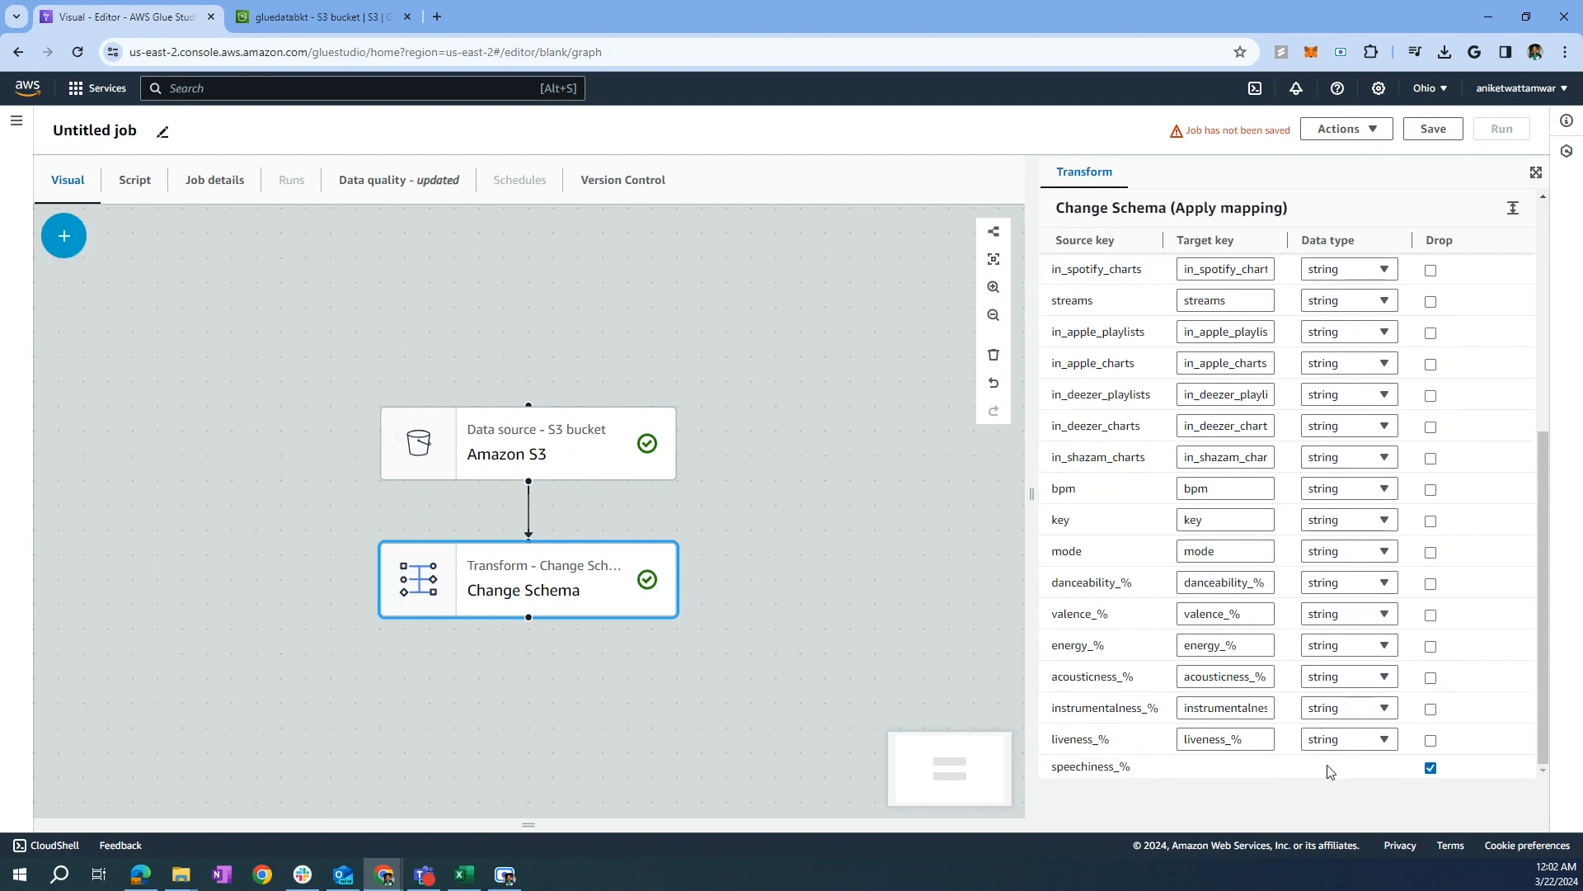
pyautogui.click(1432, 741)
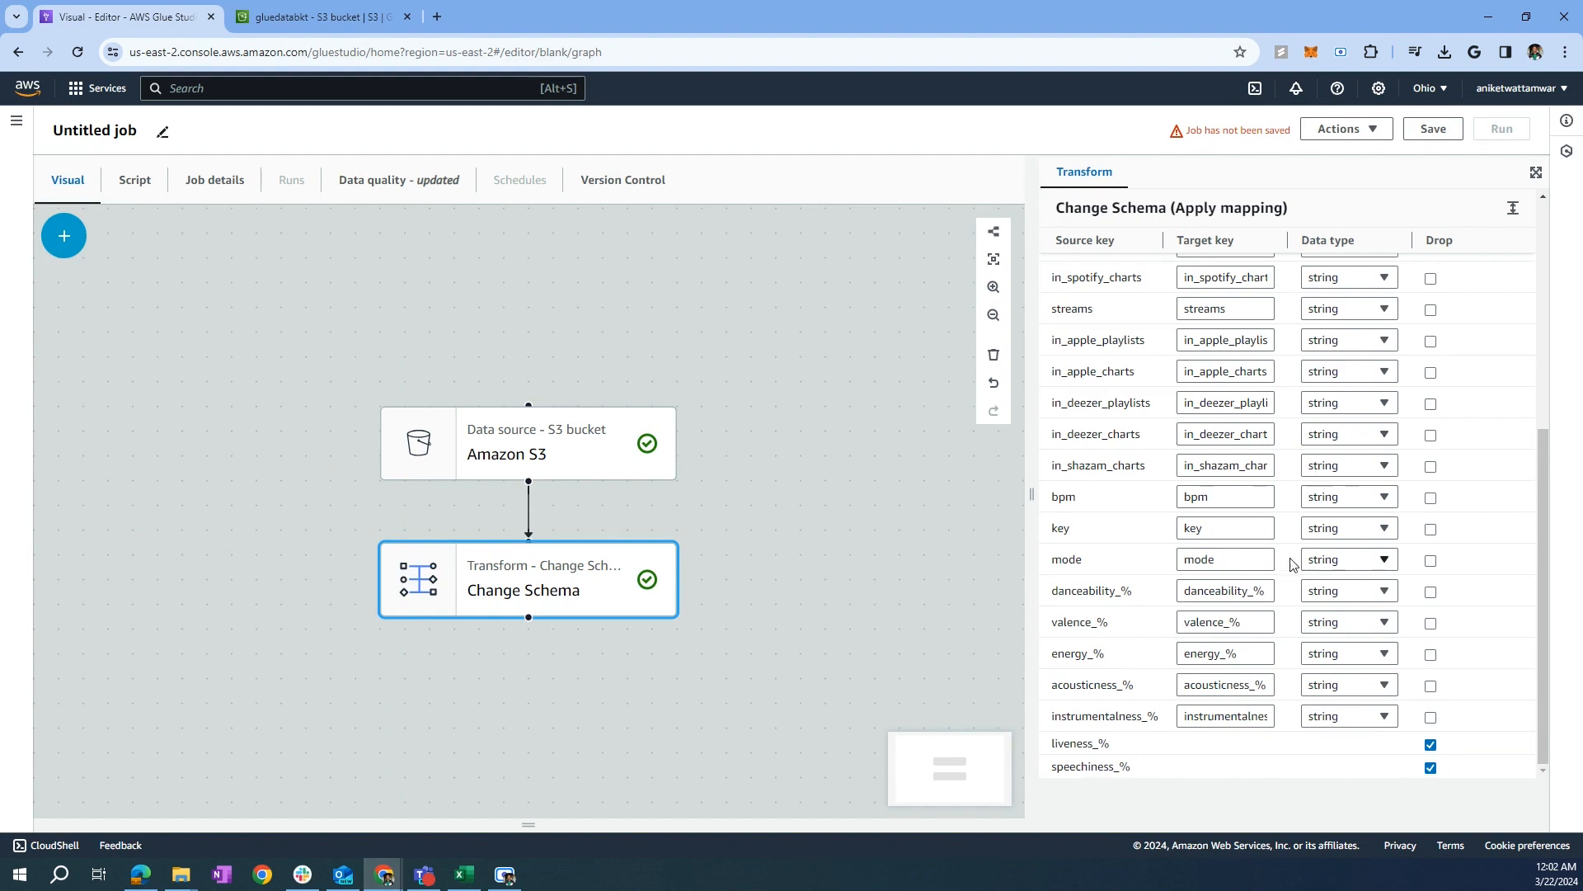
pyautogui.click(1372, 634)
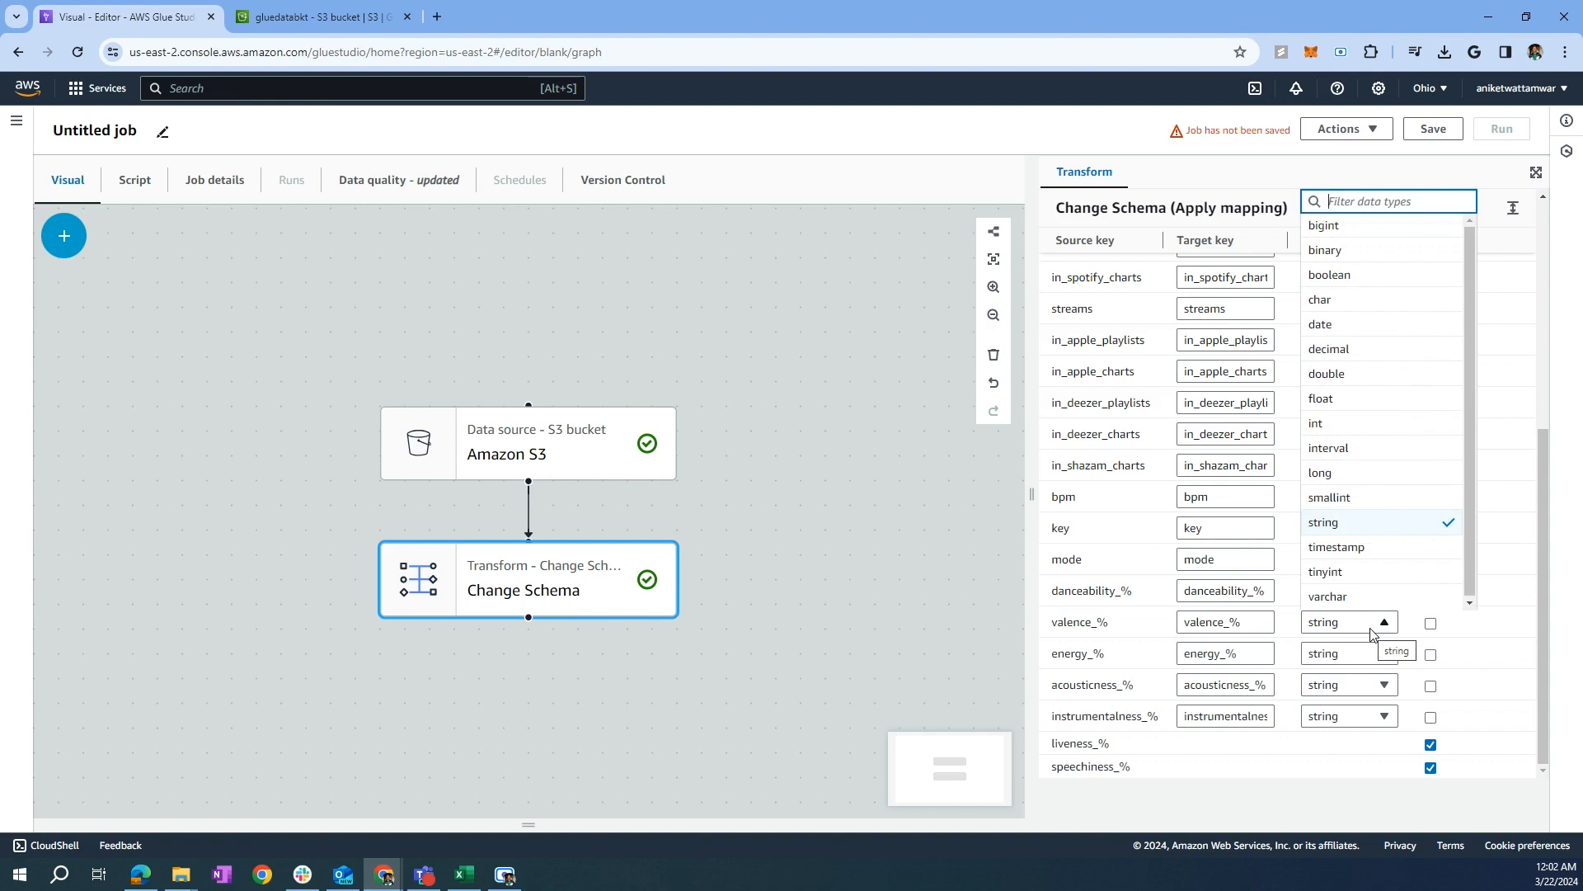
pyautogui.click(1372, 633)
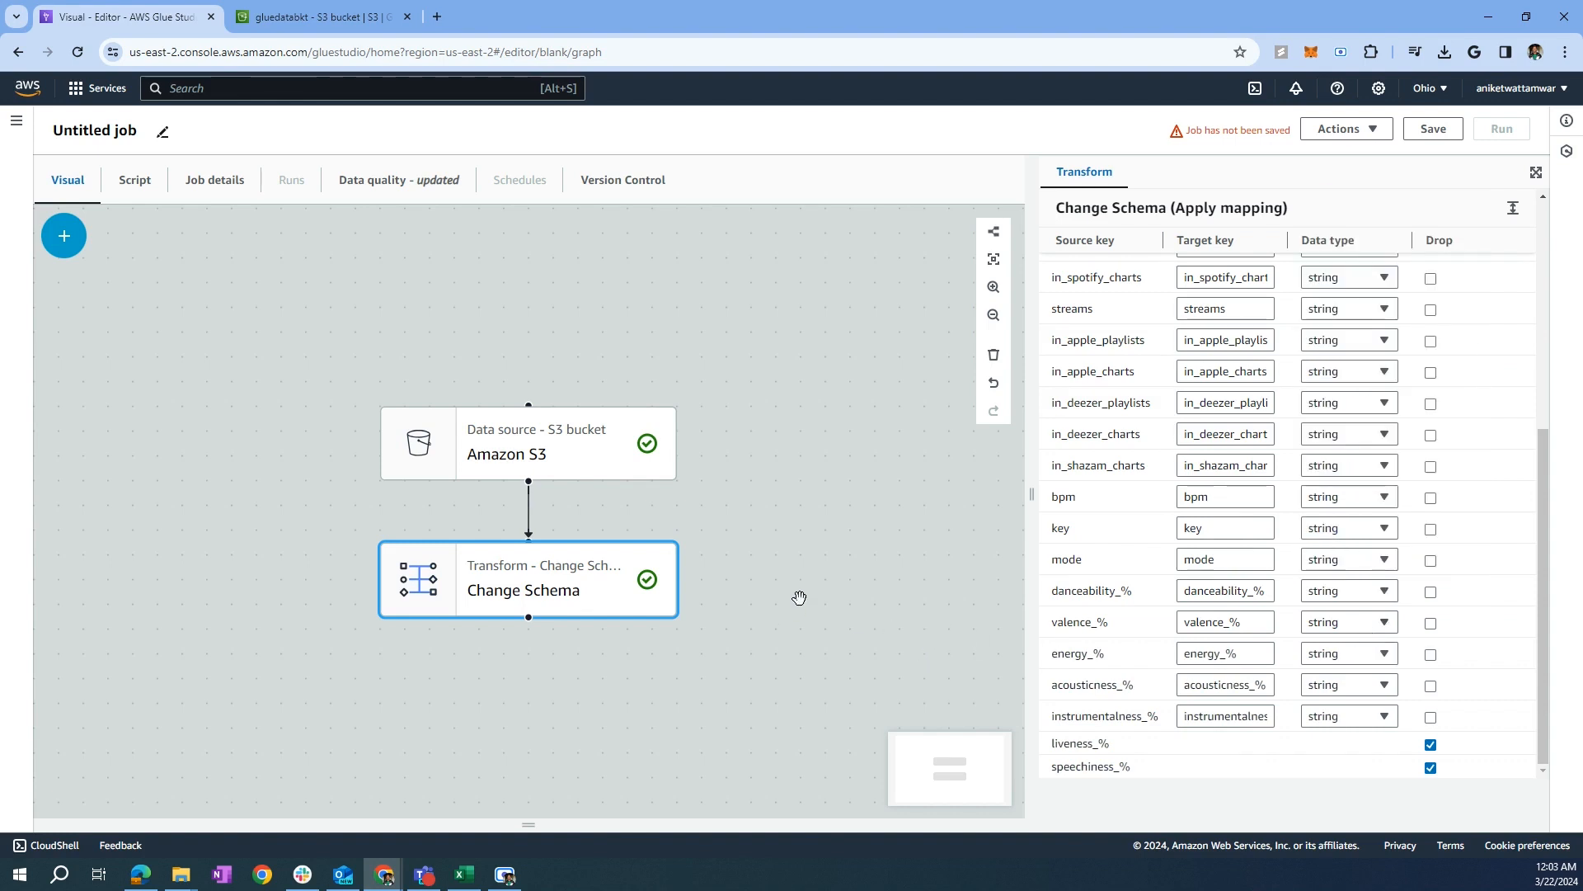
# Step: Examine the data preview of the Change Schema node through to its last columns
pyautogui.scroll(-1, 761, 589)
pyautogui.scroll(3, 761, 588)
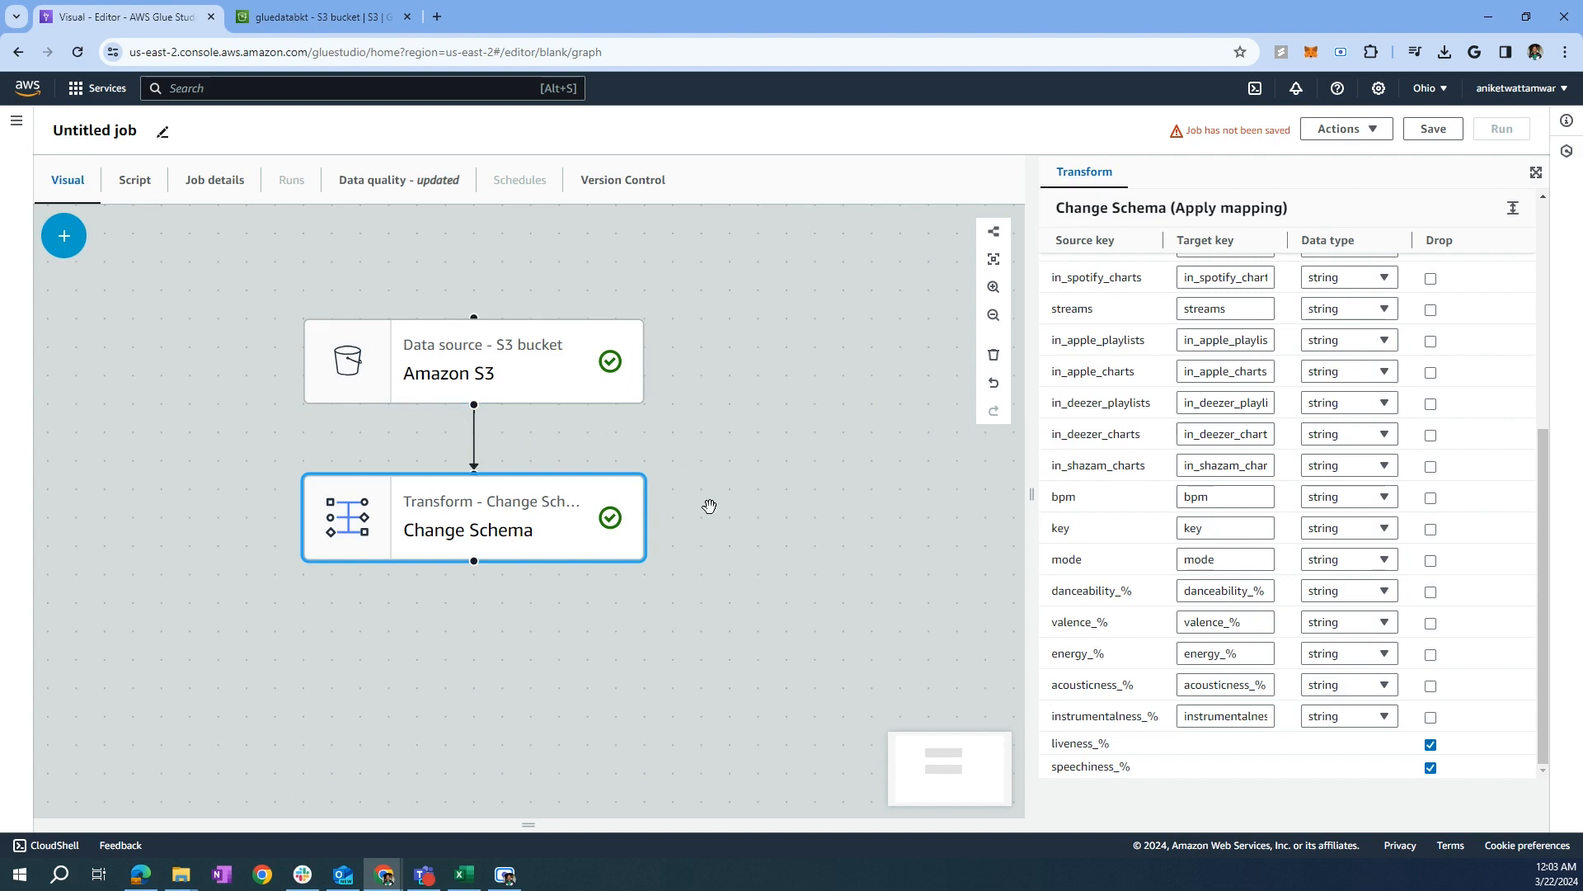
pyautogui.click(571, 528)
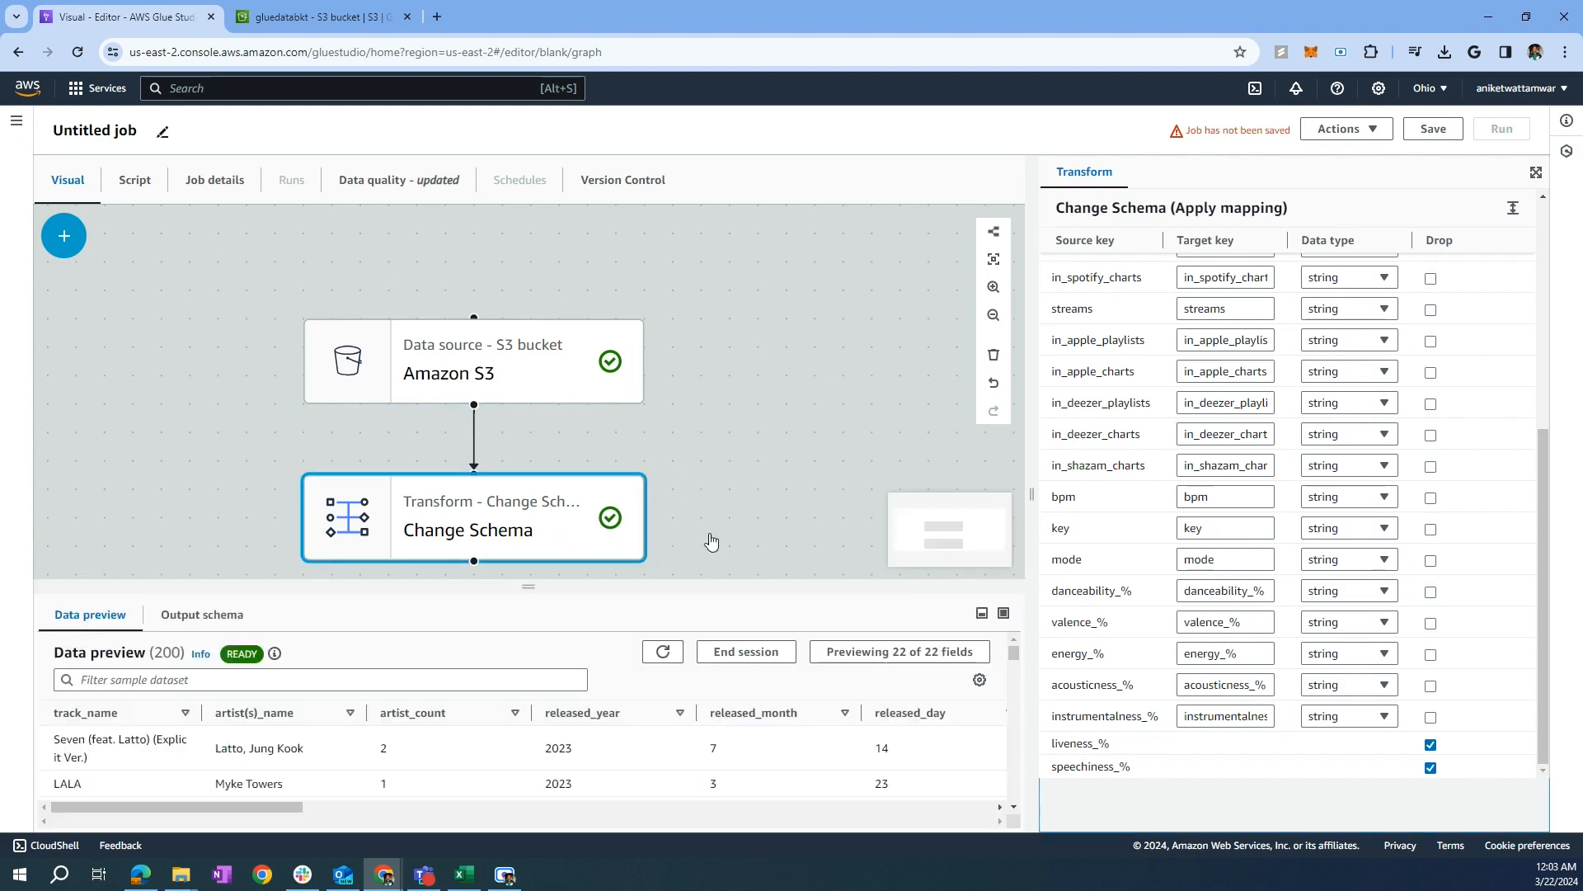
pyautogui.moveTo(537, 585); pyautogui.dragTo(516, 498)
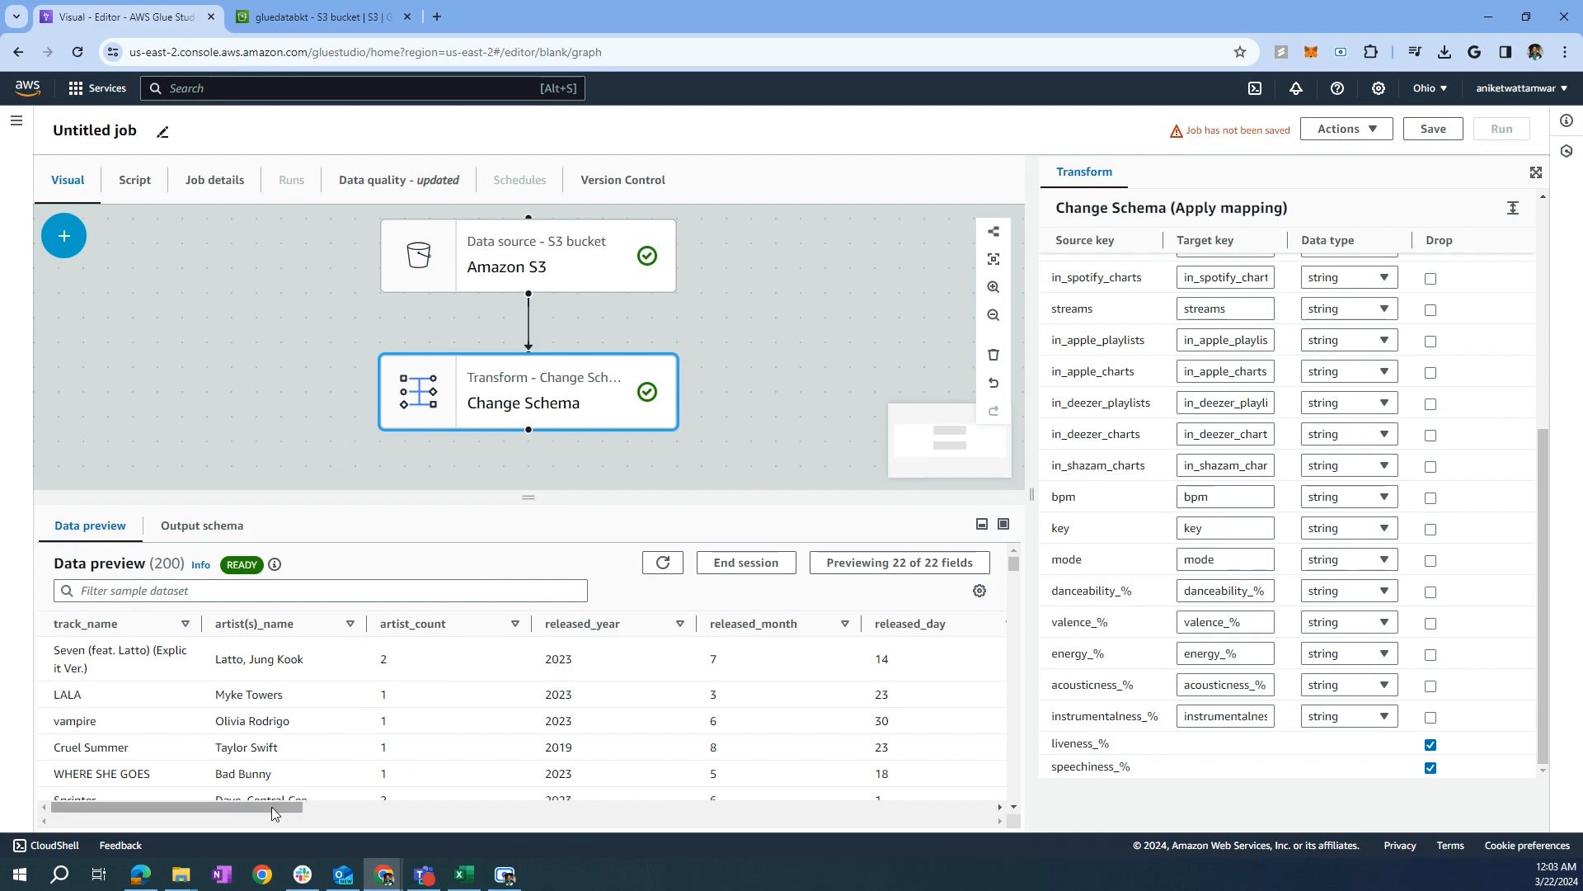
pyautogui.moveTo(271, 807); pyautogui.dragTo(994, 815)
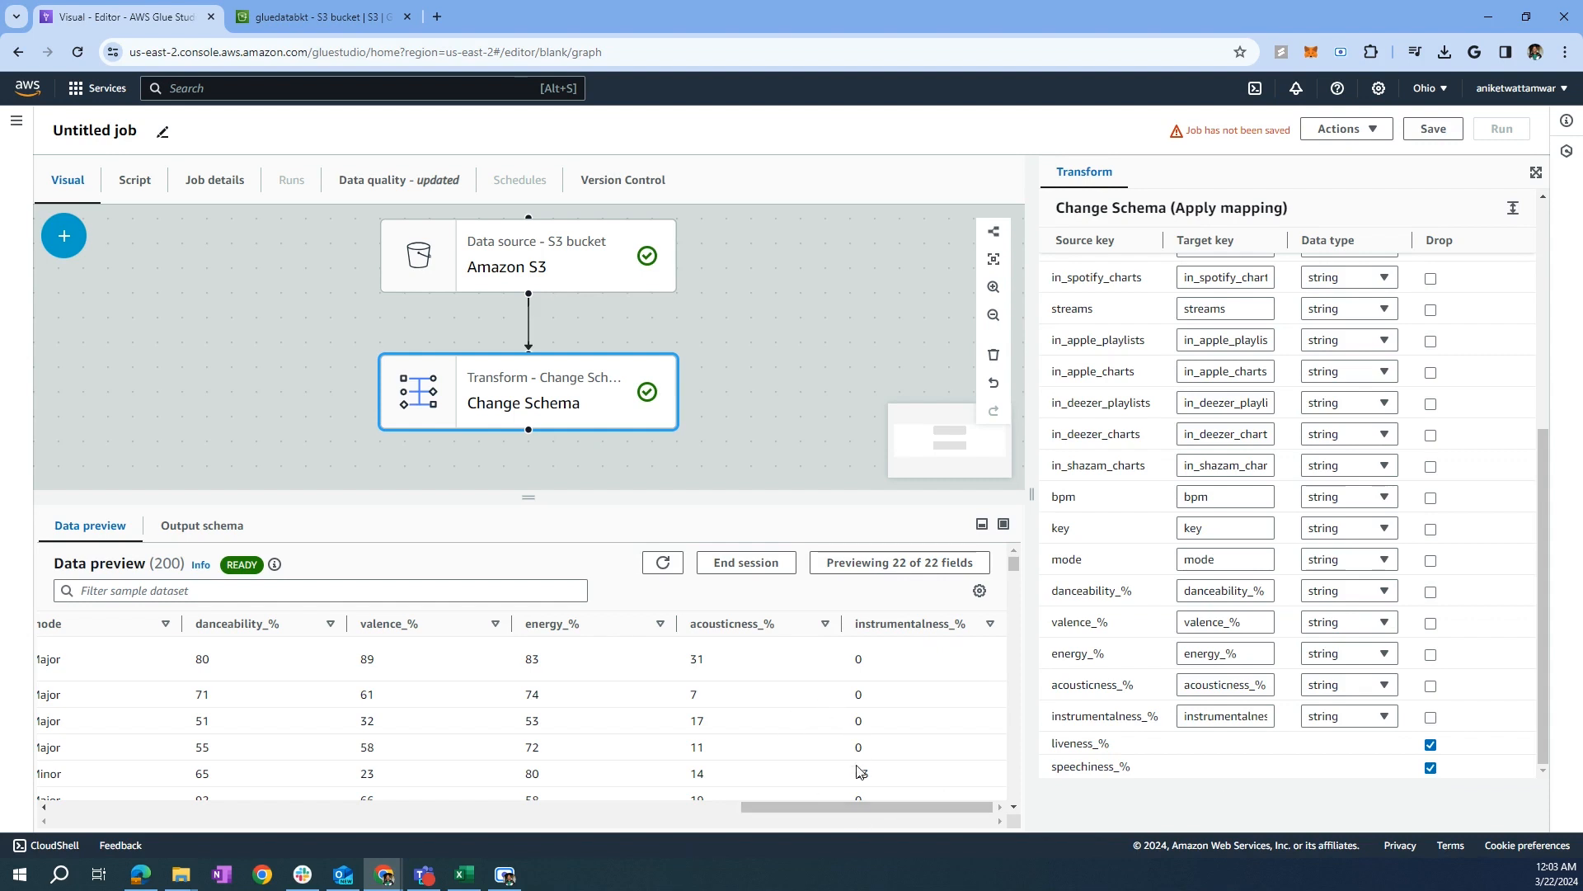
# Step: Add an Amazon S3 data target node after the Change Schema transform
pyautogui.moveTo(792, 807); pyautogui.dragTo(727, 808)
pyautogui.hscroll(-10, 397, 789)
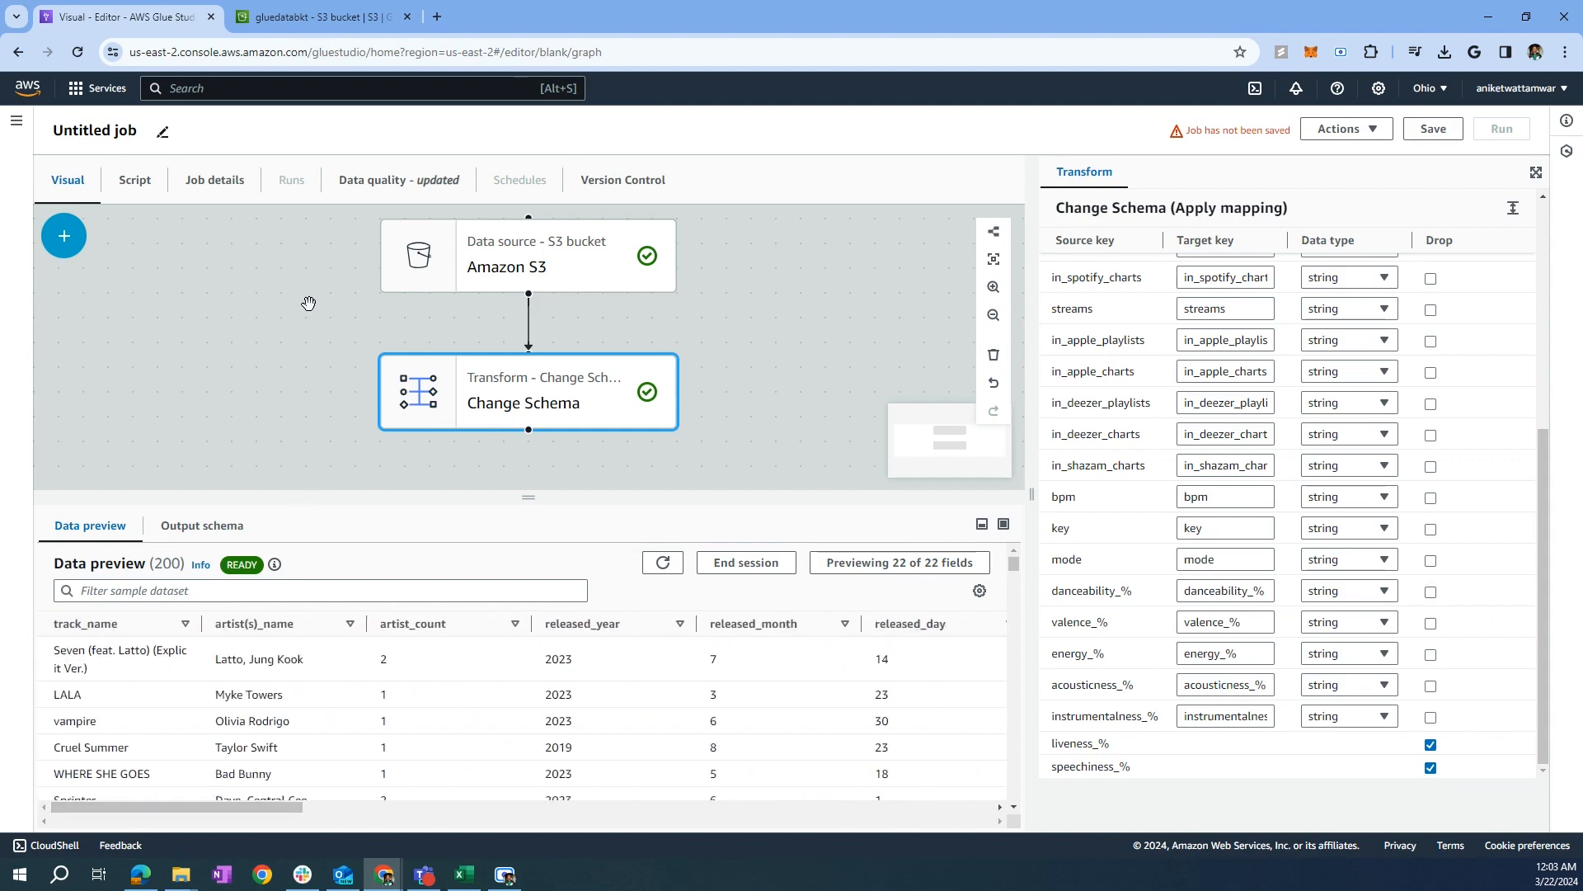
pyautogui.scroll(-1, 345, 325)
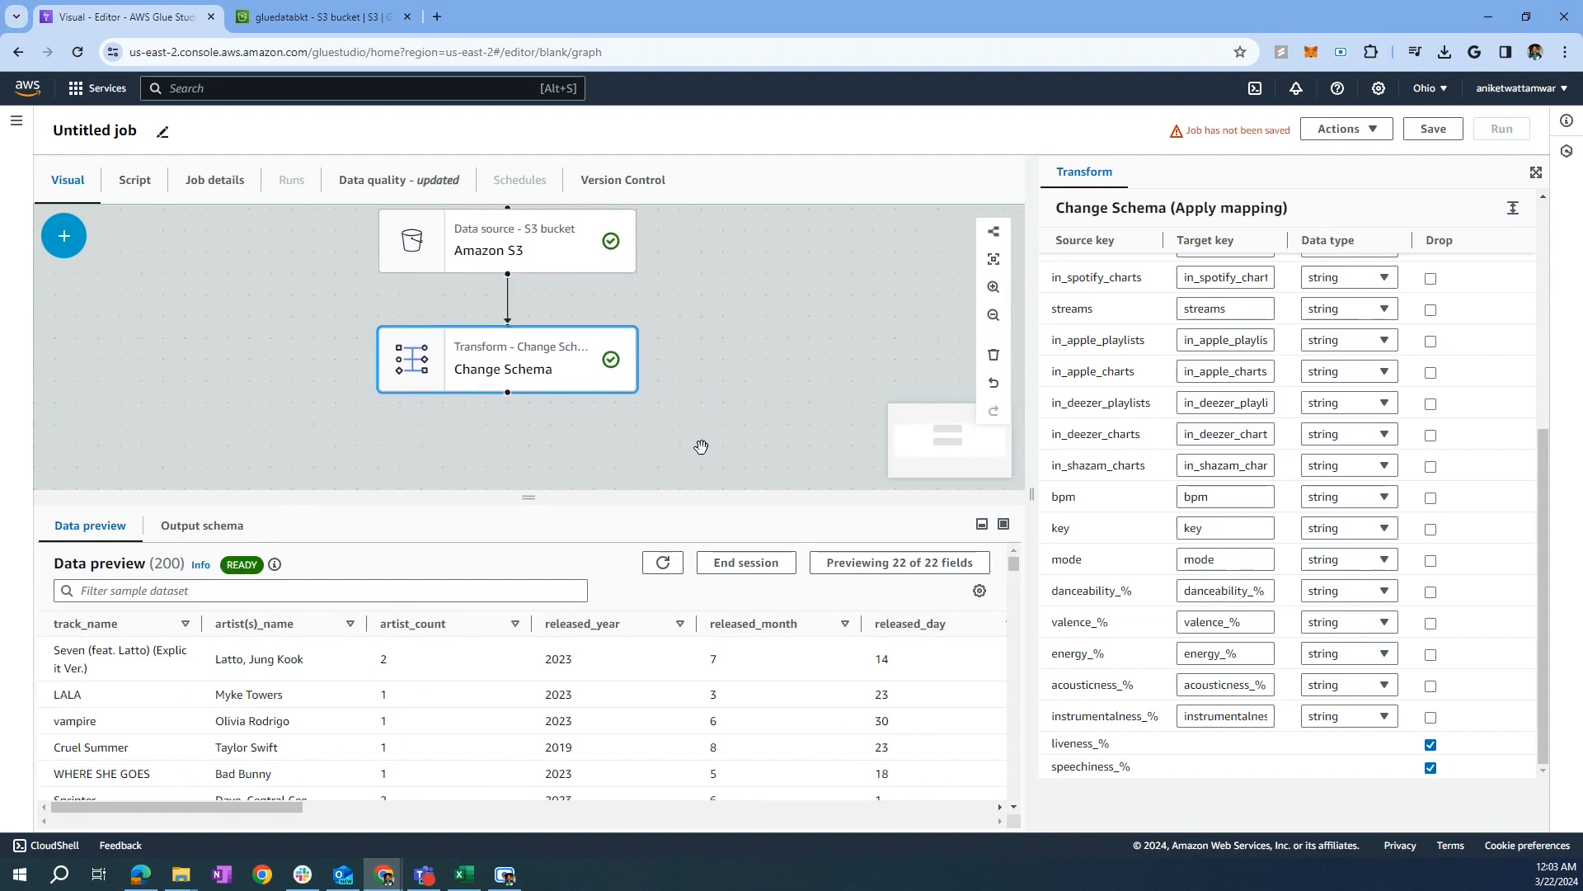
pyautogui.click(60, 244)
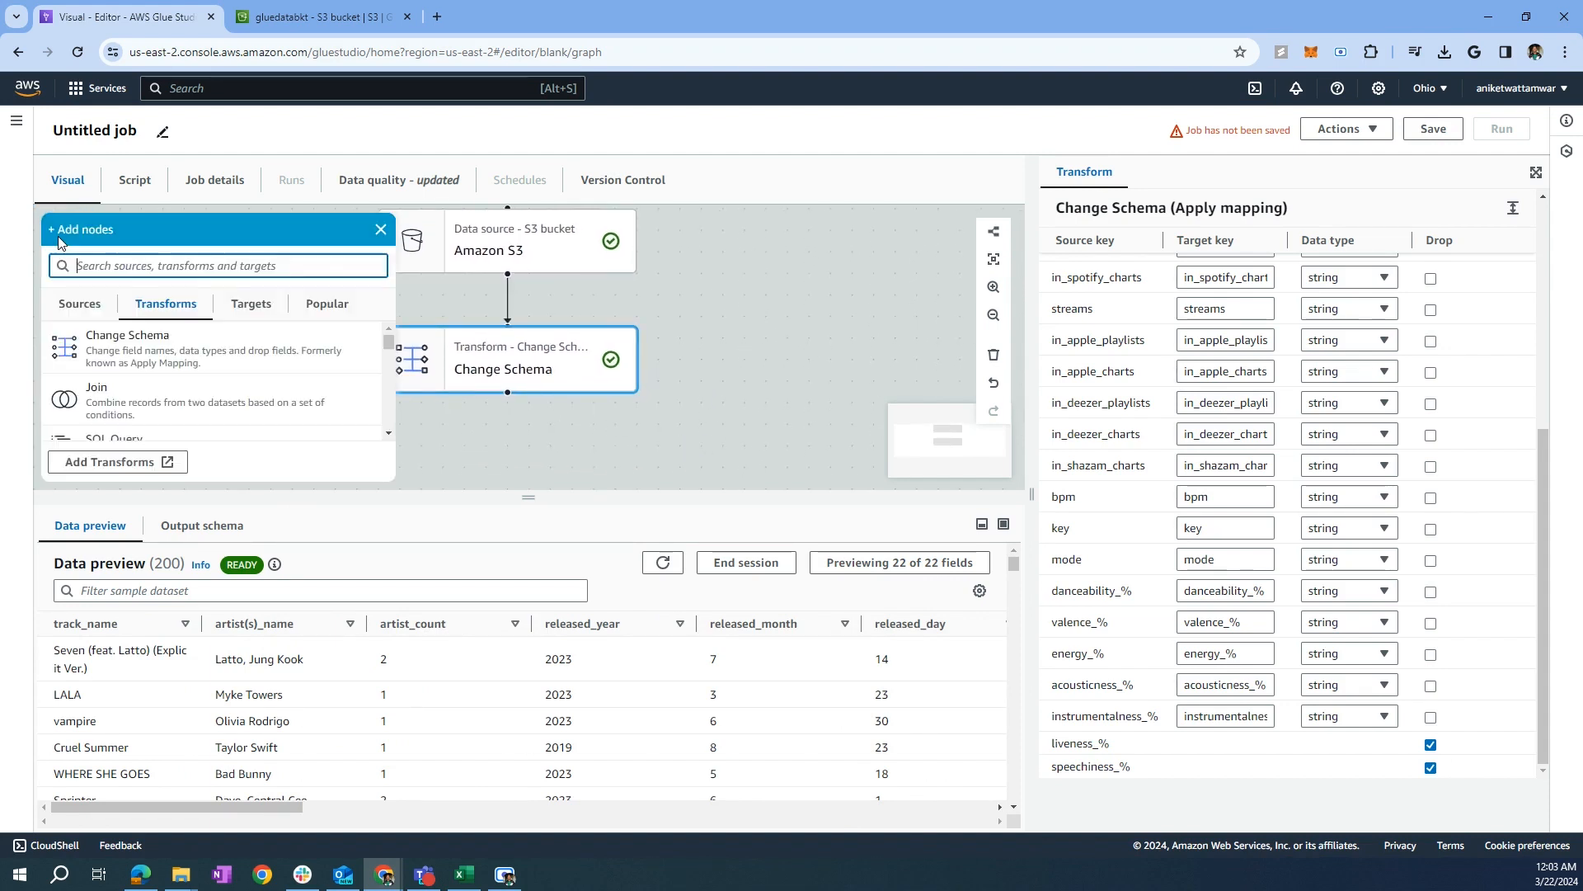
pyautogui.click(252, 305)
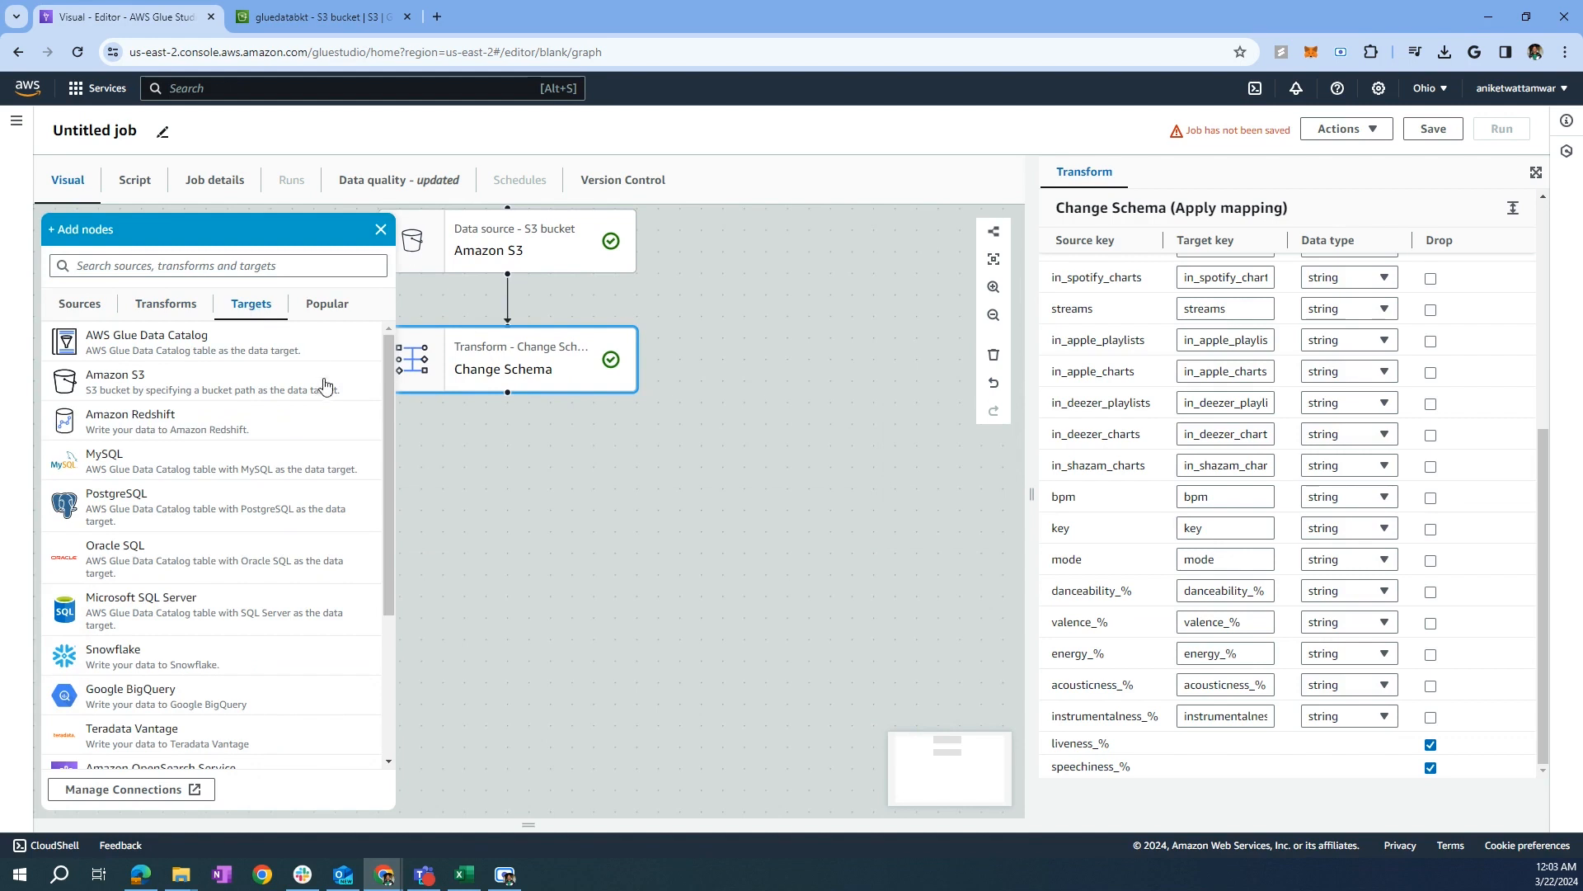
pyautogui.click(165, 385)
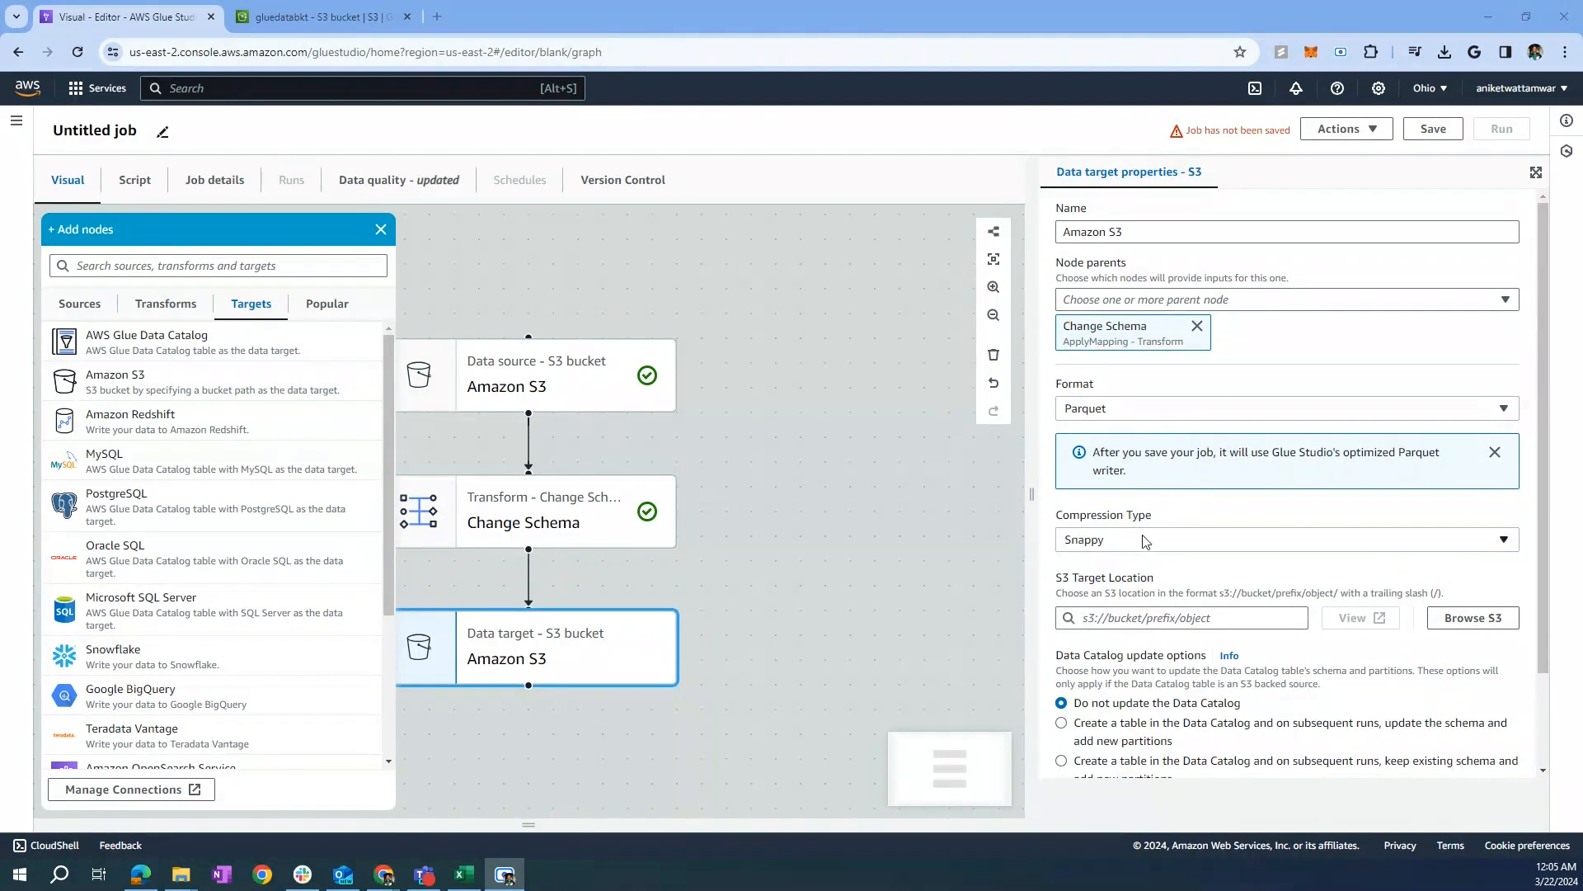
# Step: Set the compression type of the Amazon S3 target to Uncompressed, keeping the Parquet format
pyautogui.click(1146, 541)
pyautogui.click(1123, 657)
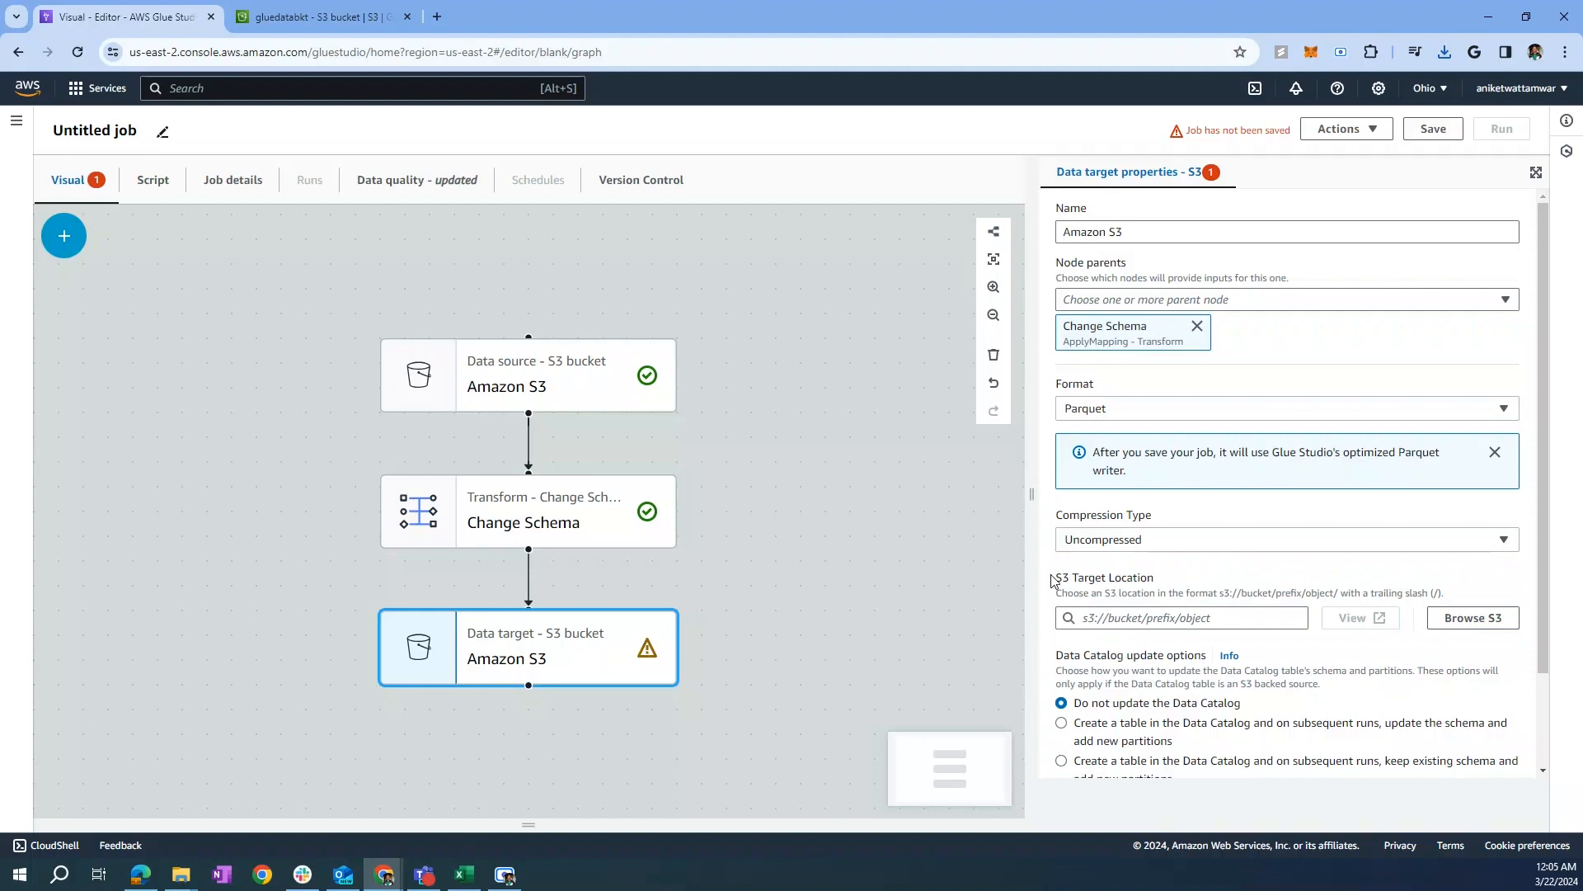
pyautogui.moveTo(1052, 581); pyautogui.dragTo(1110, 581)
pyautogui.click(1119, 584)
# Step: Switch to the S3 console and inspect the contents of the gluetargetbkt bucket
pyautogui.click(338, 19)
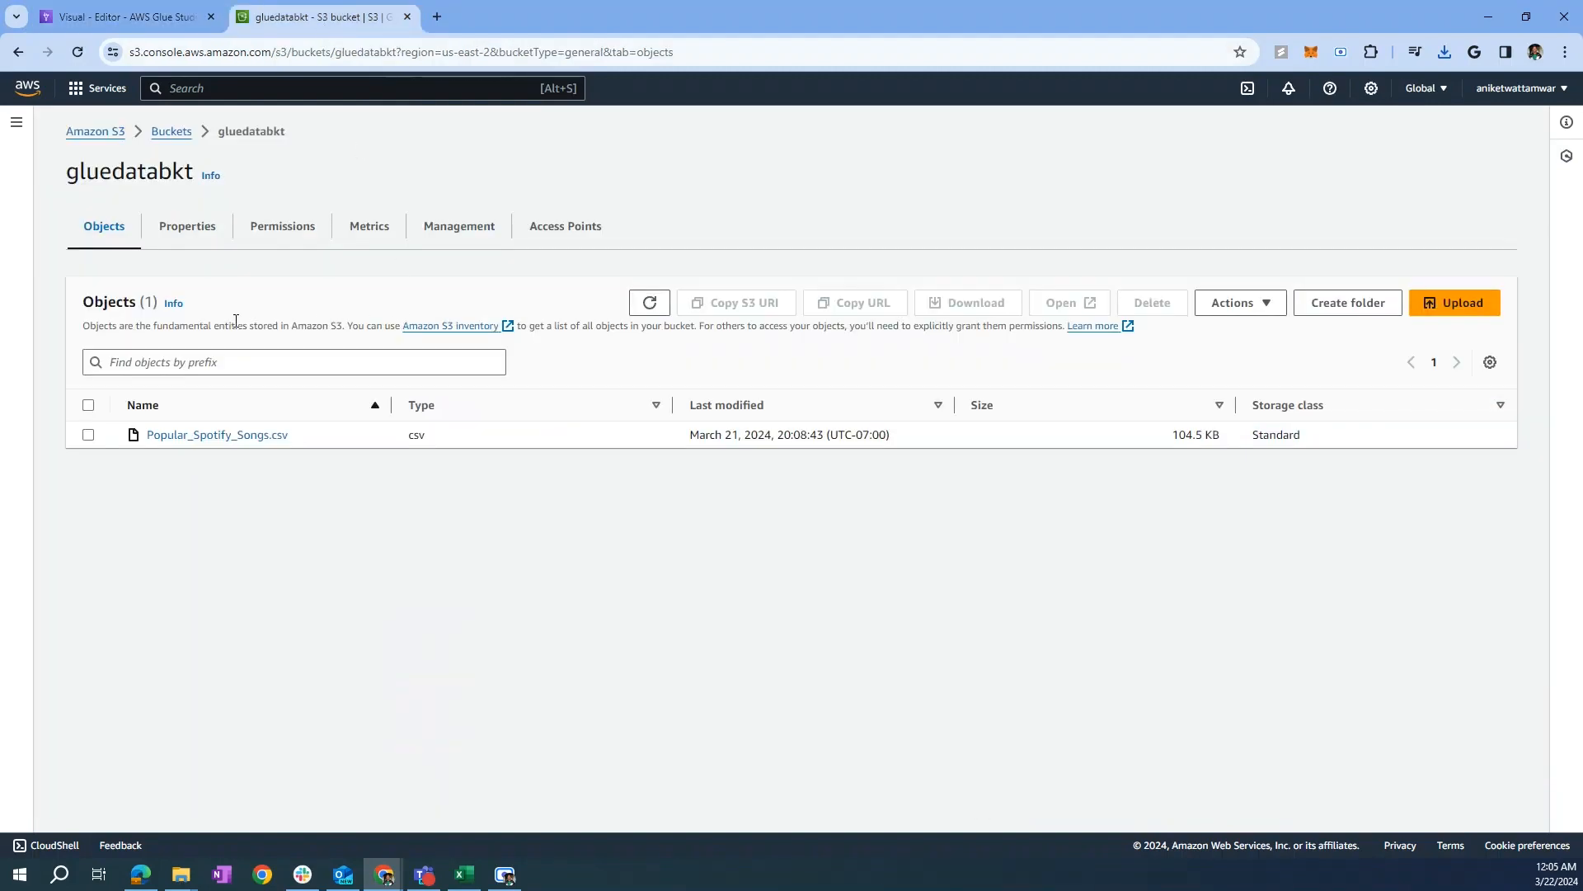
pyautogui.click(173, 134)
pyautogui.scroll(-1, 265, 718)
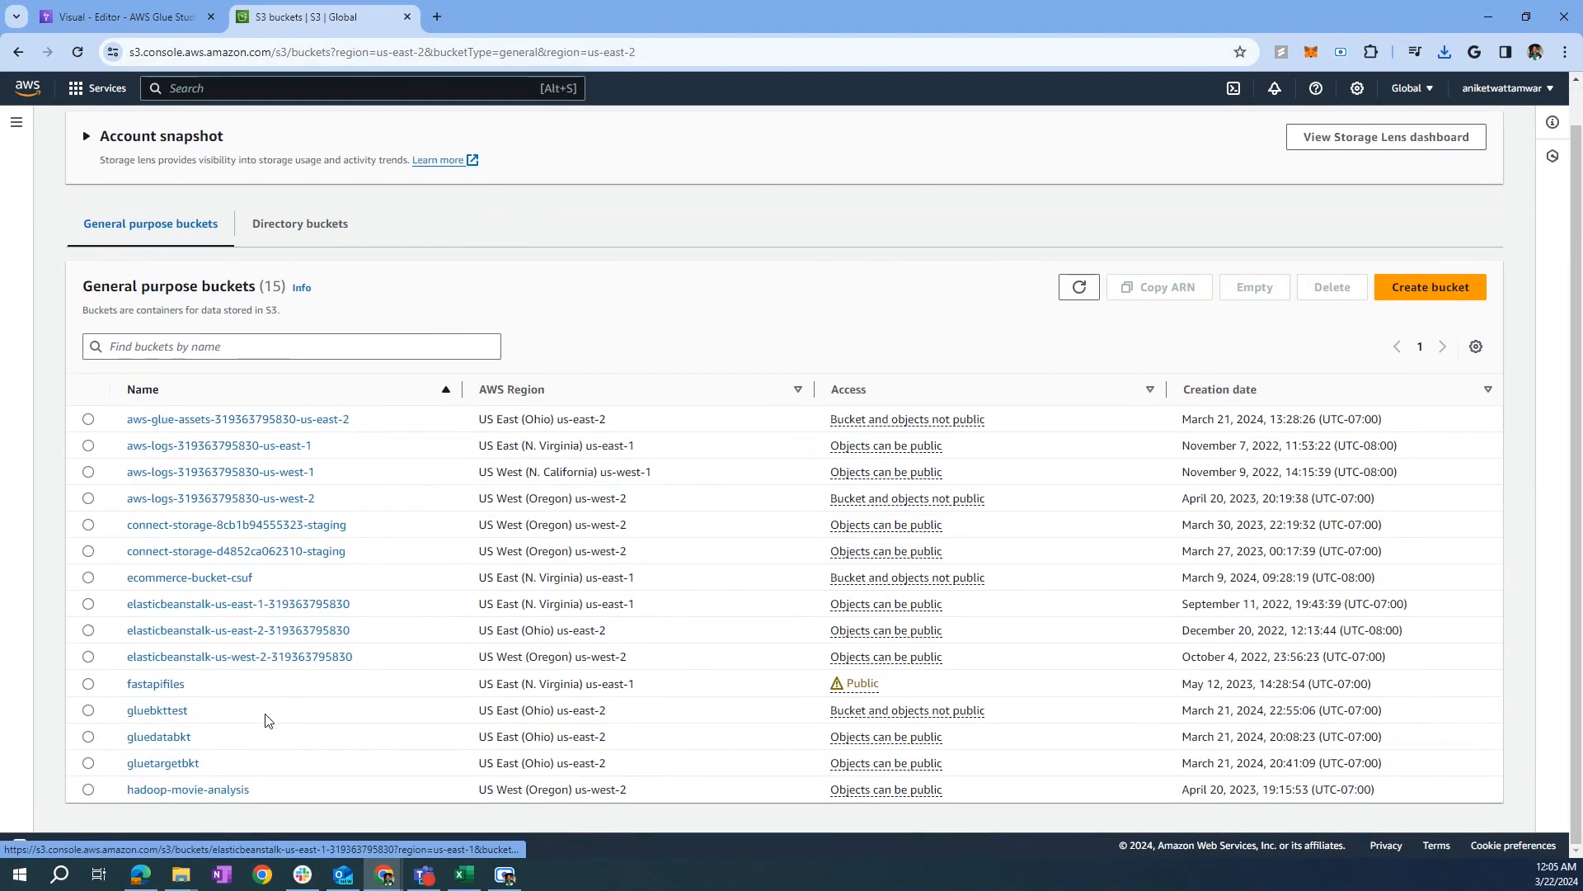
pyautogui.click(167, 763)
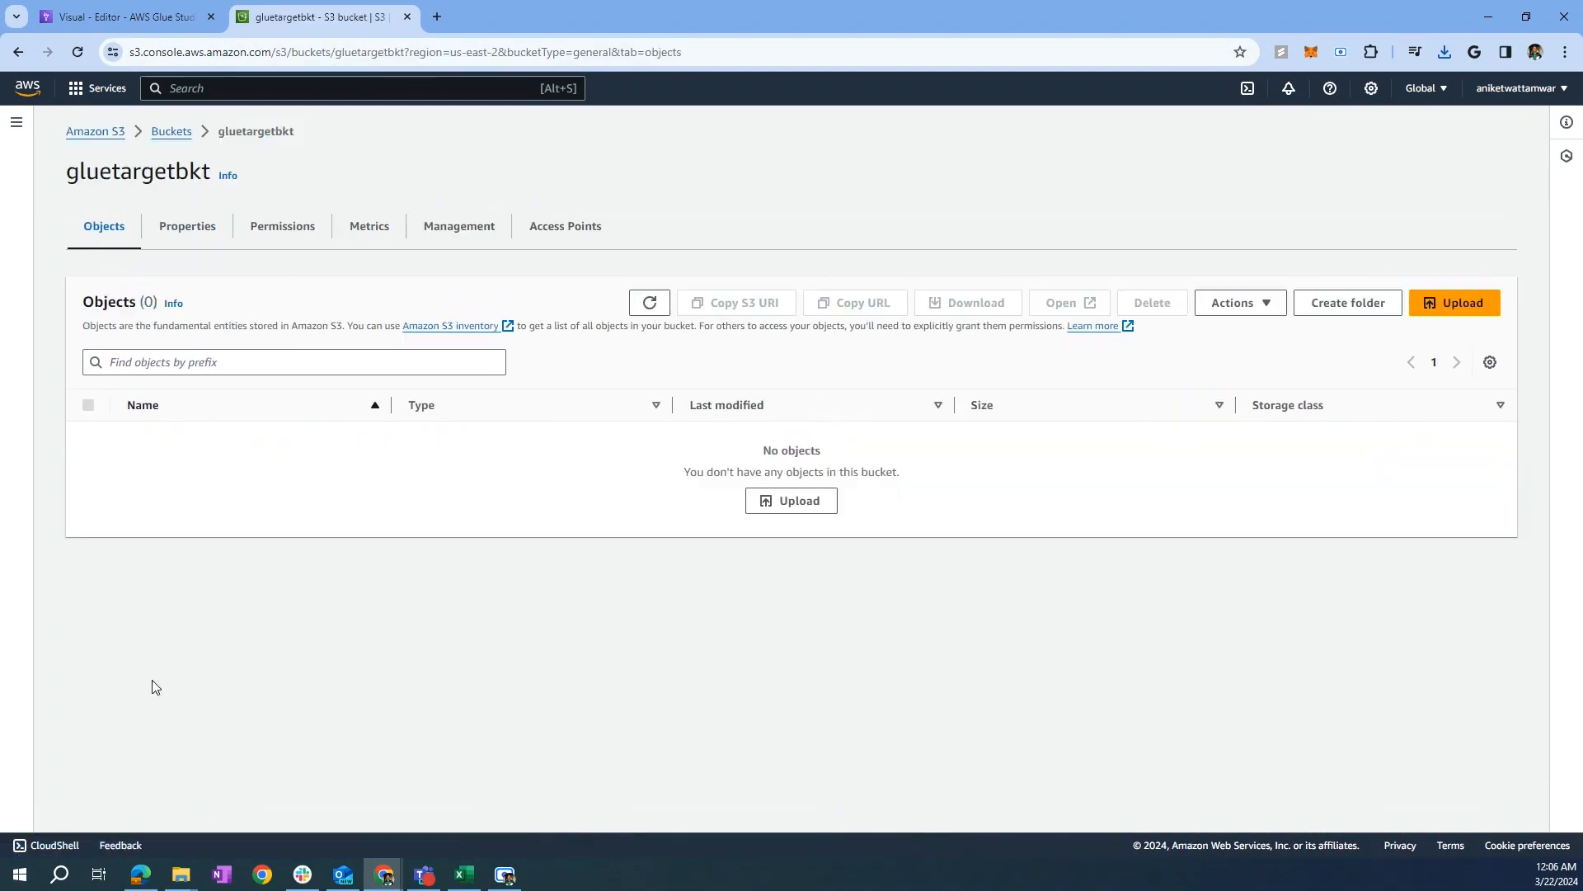
# Step: Return to the Glue job and choose the gluetargetbkt bucket as the S3 target location, leaving the Data Catalog without updates
pyautogui.click(159, 17)
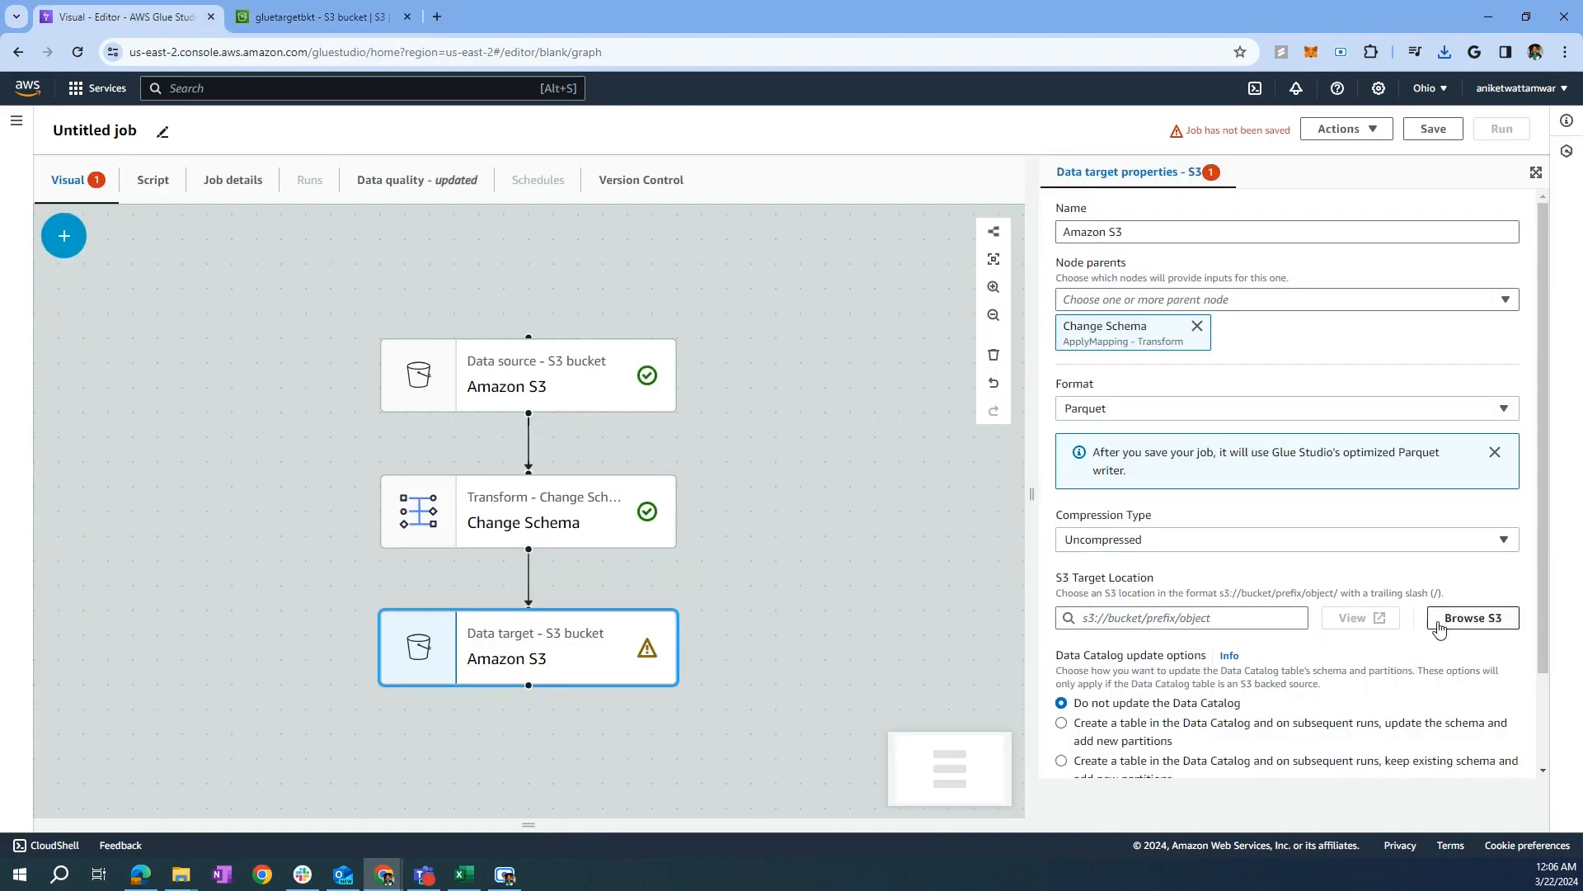
pyautogui.click(1467, 619)
pyautogui.click(169, 347)
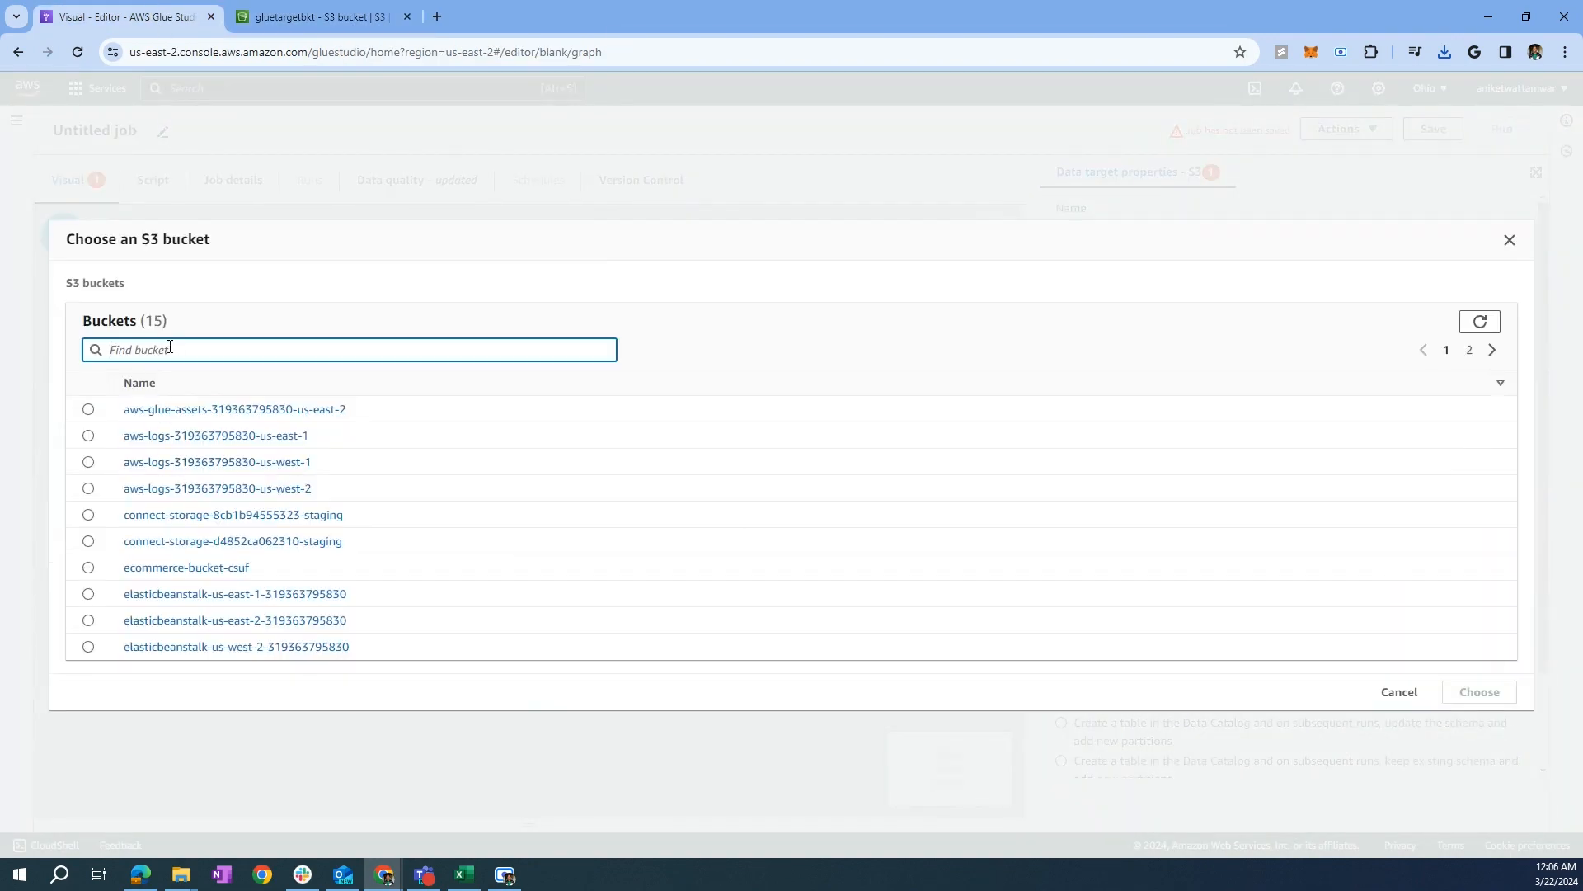
pyautogui.write('glue')
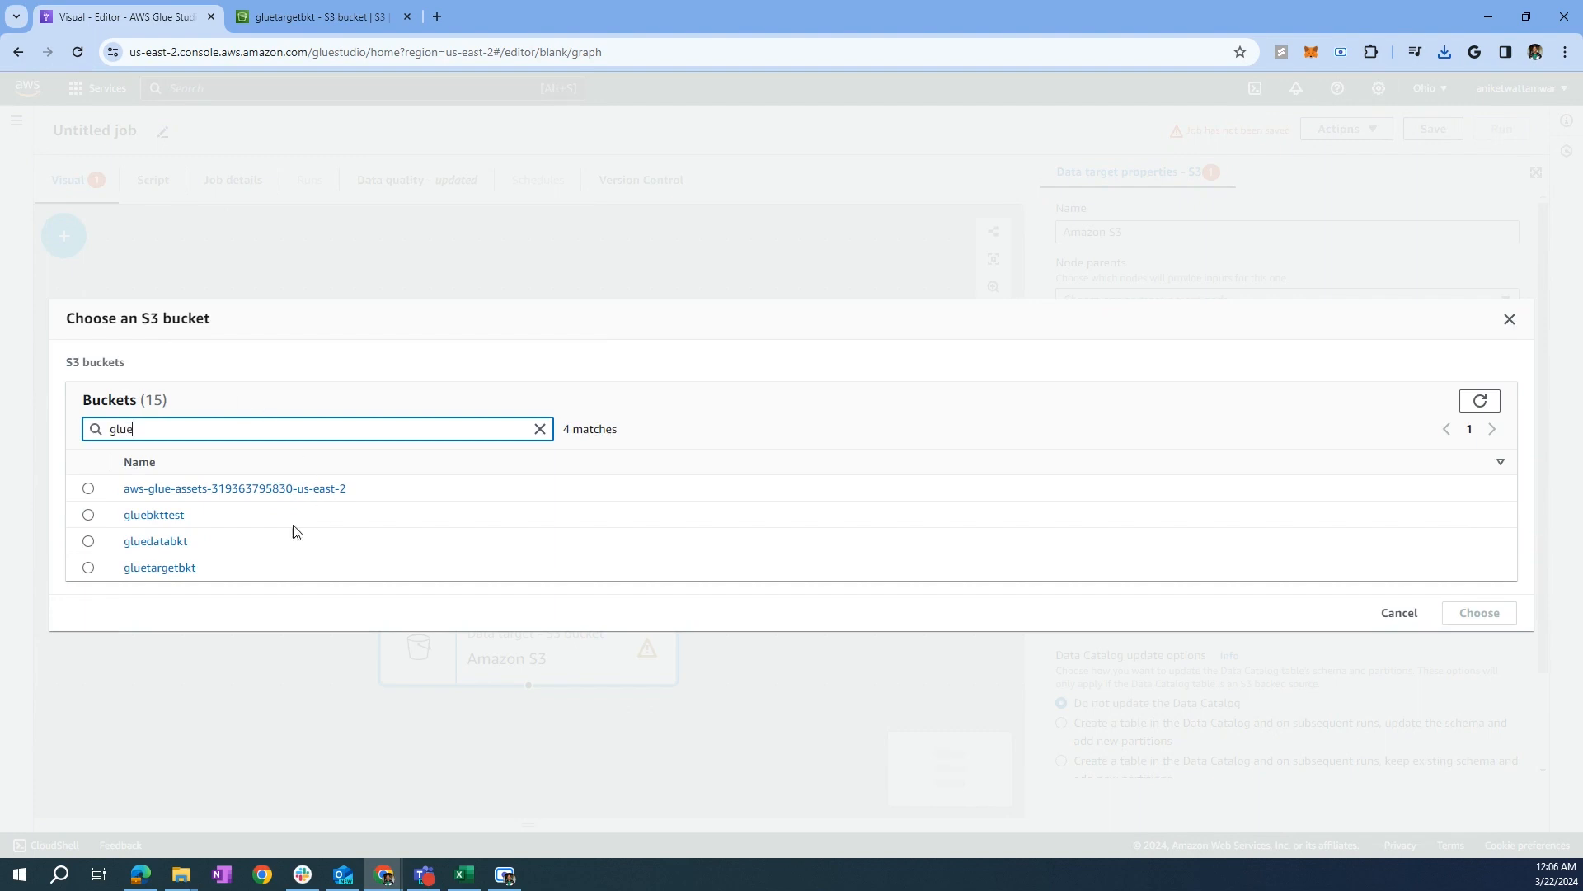
pyautogui.click(161, 569)
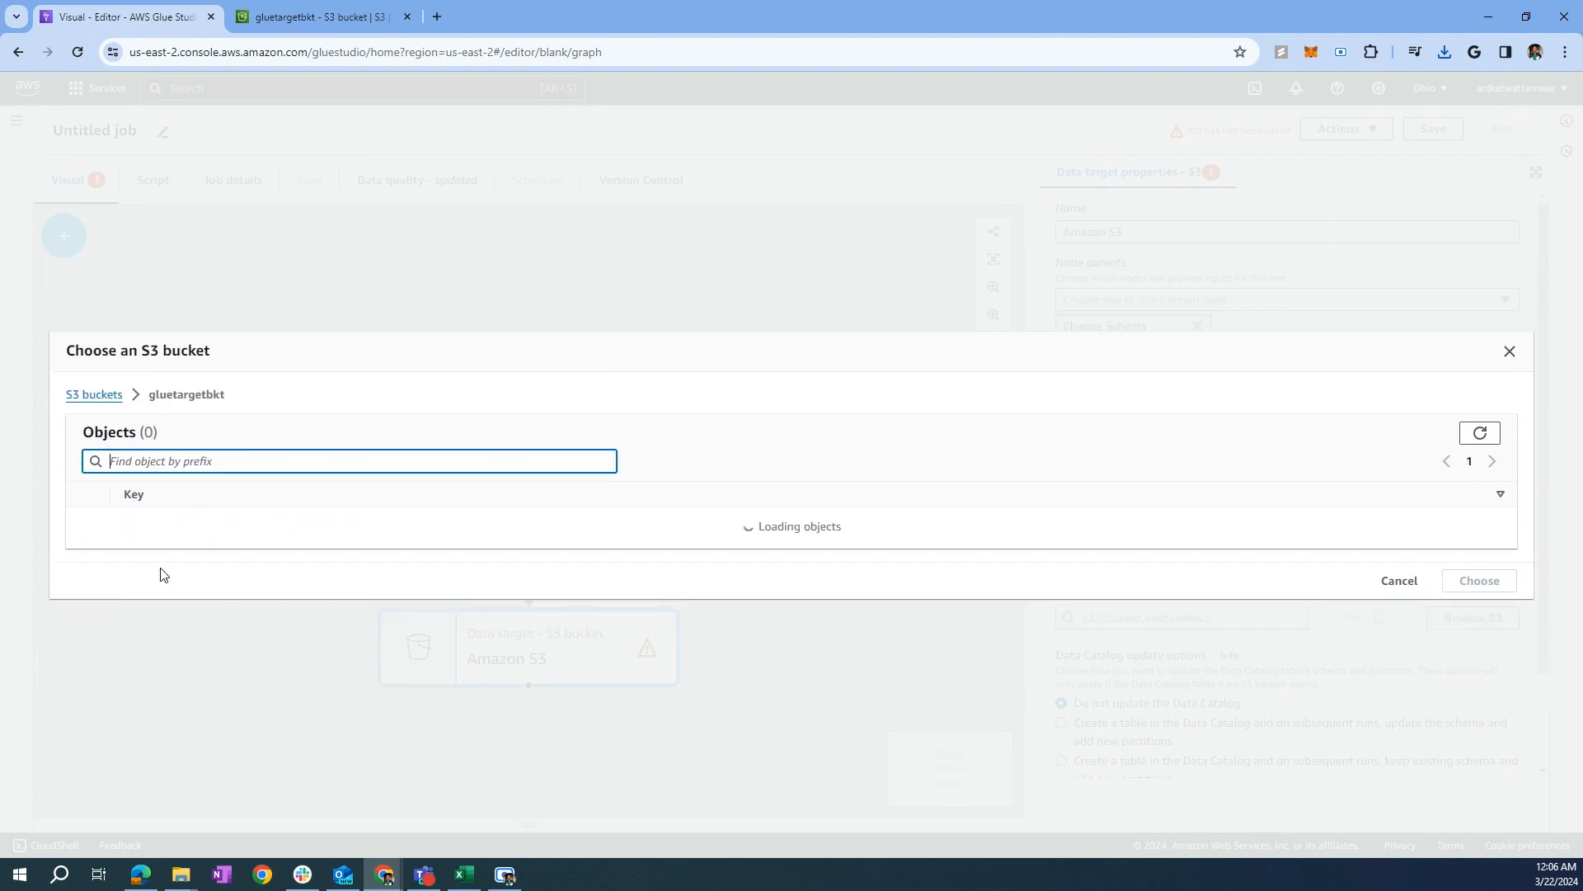
pyautogui.click(80, 395)
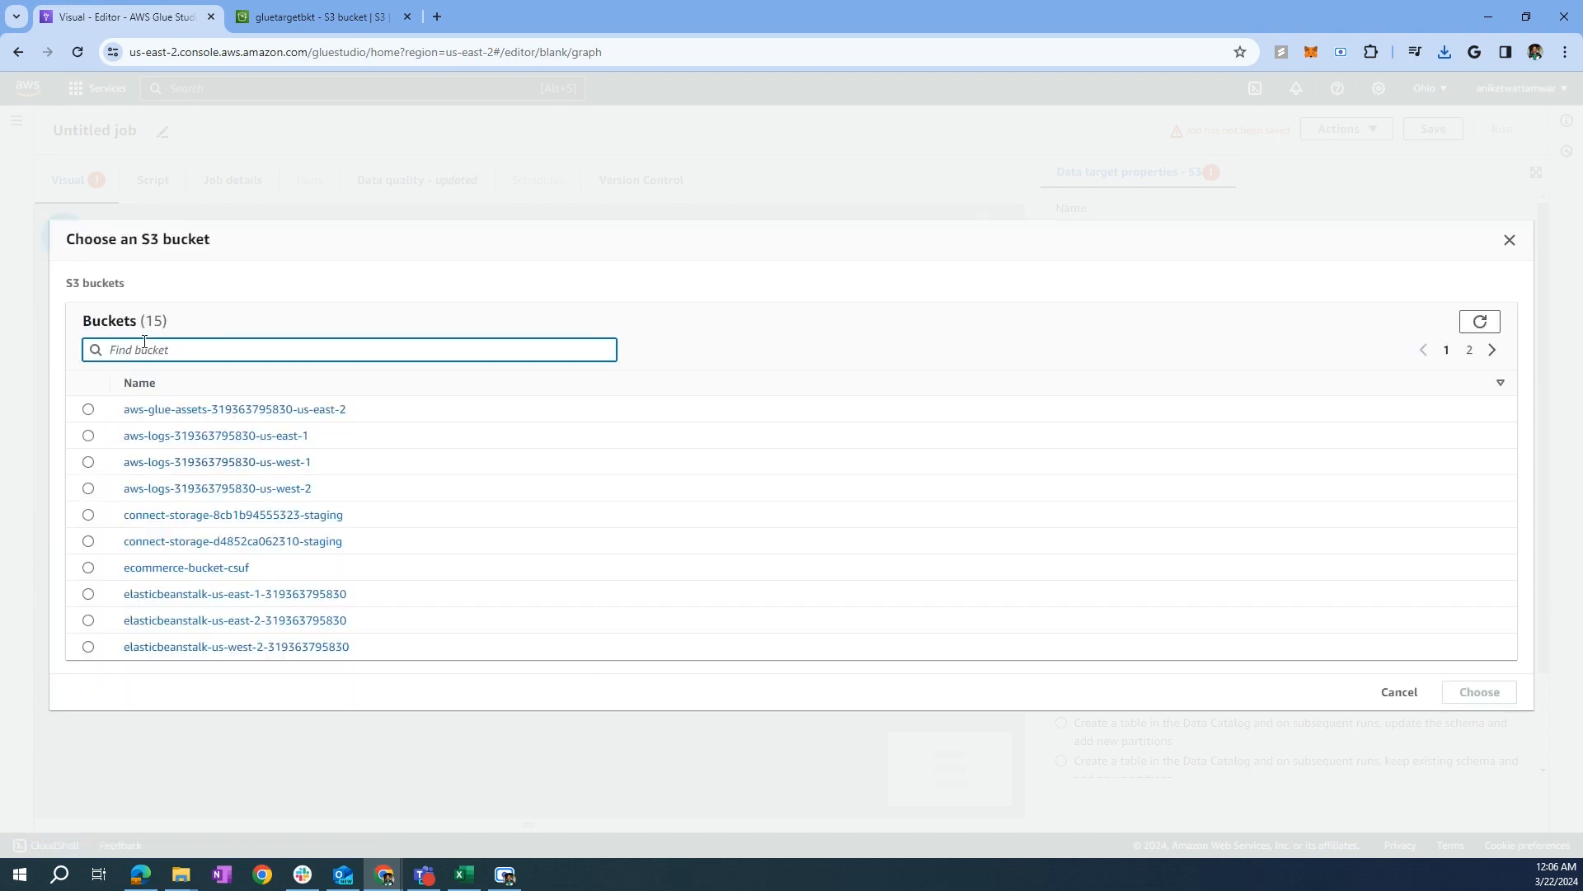
pyautogui.write('glue')
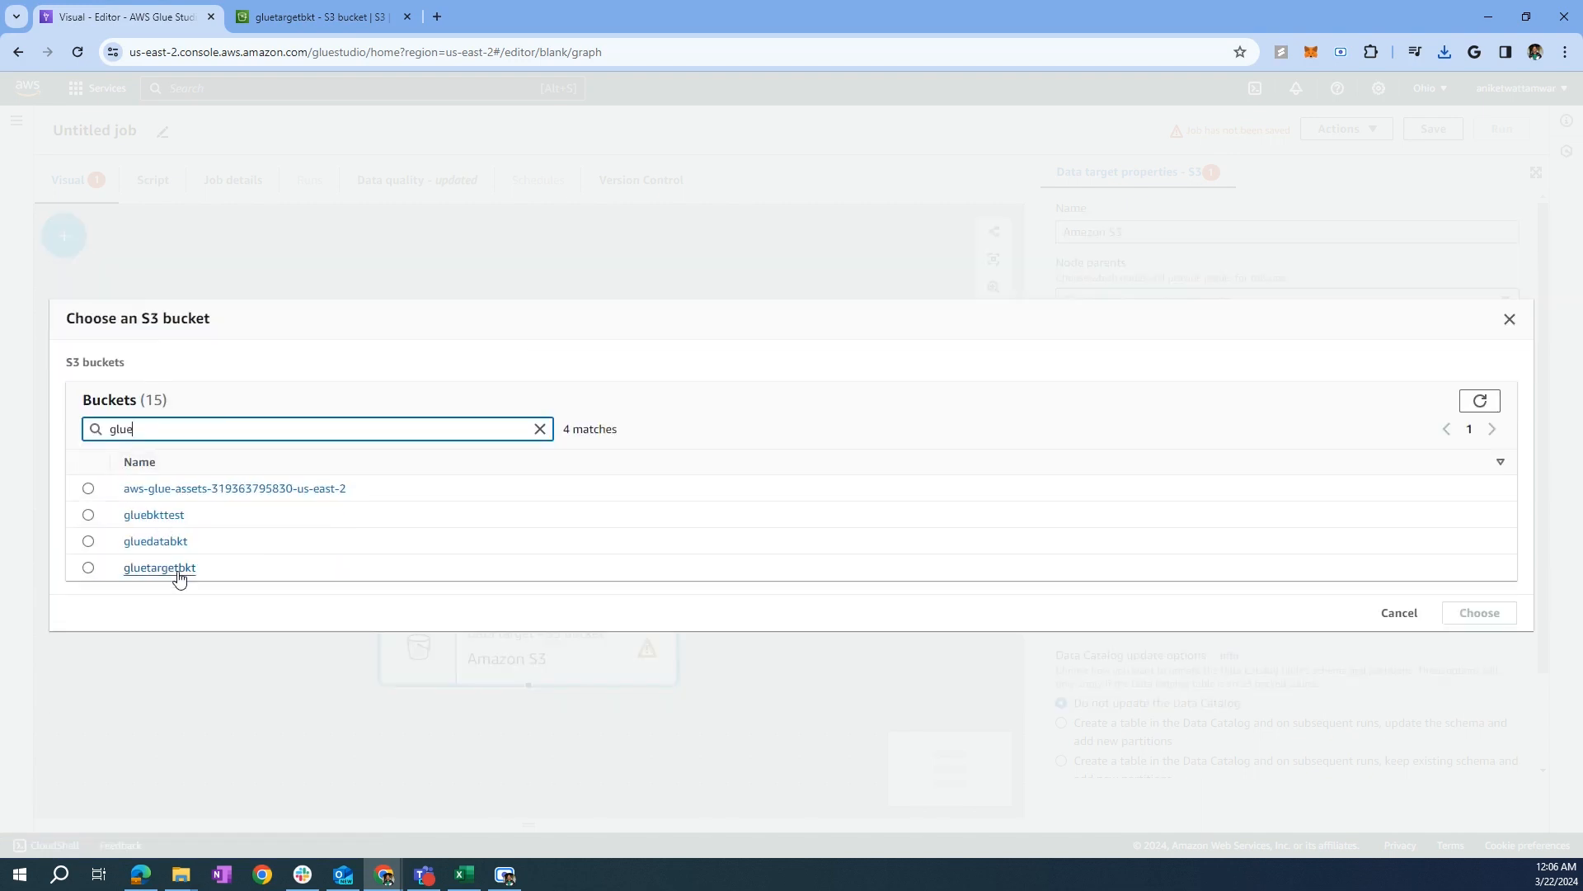
pyautogui.click(88, 568)
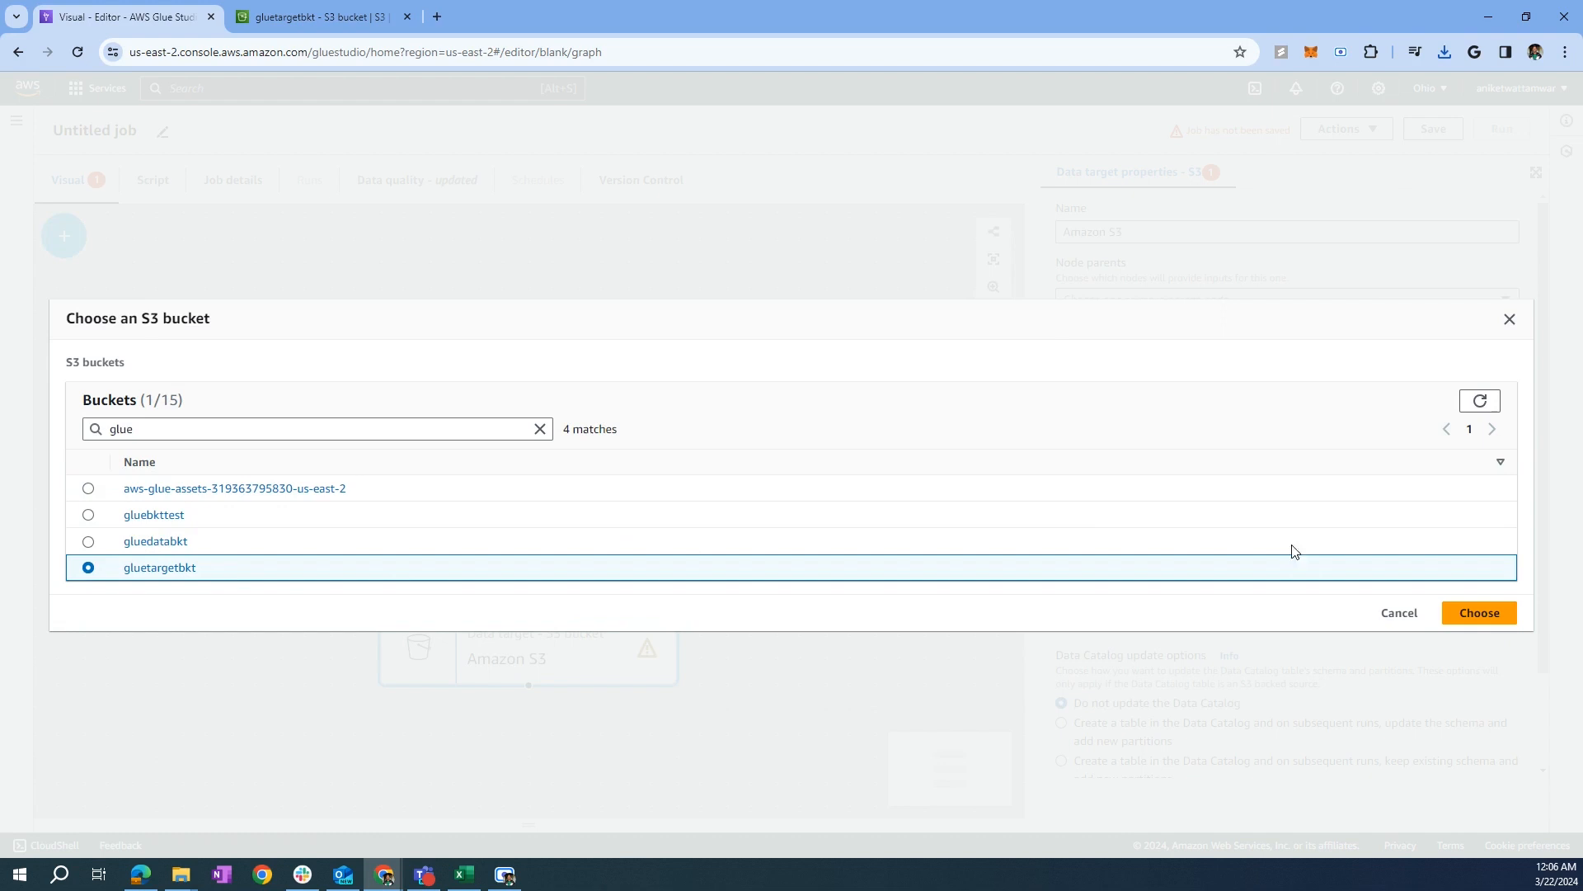
pyautogui.click(1479, 613)
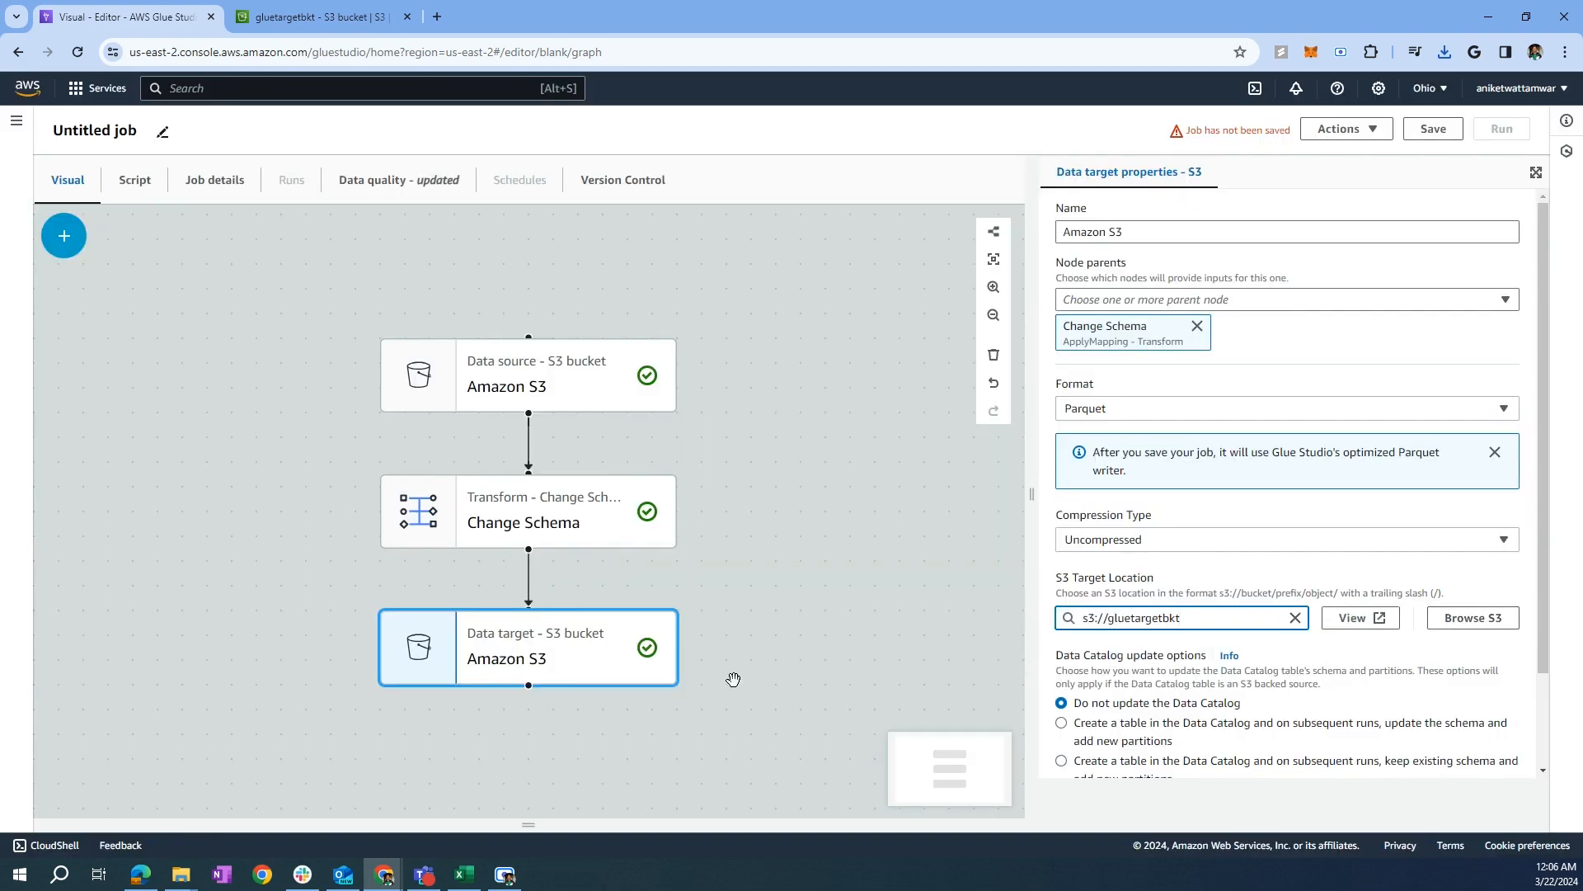
pyautogui.scroll(-2, 1251, 636)
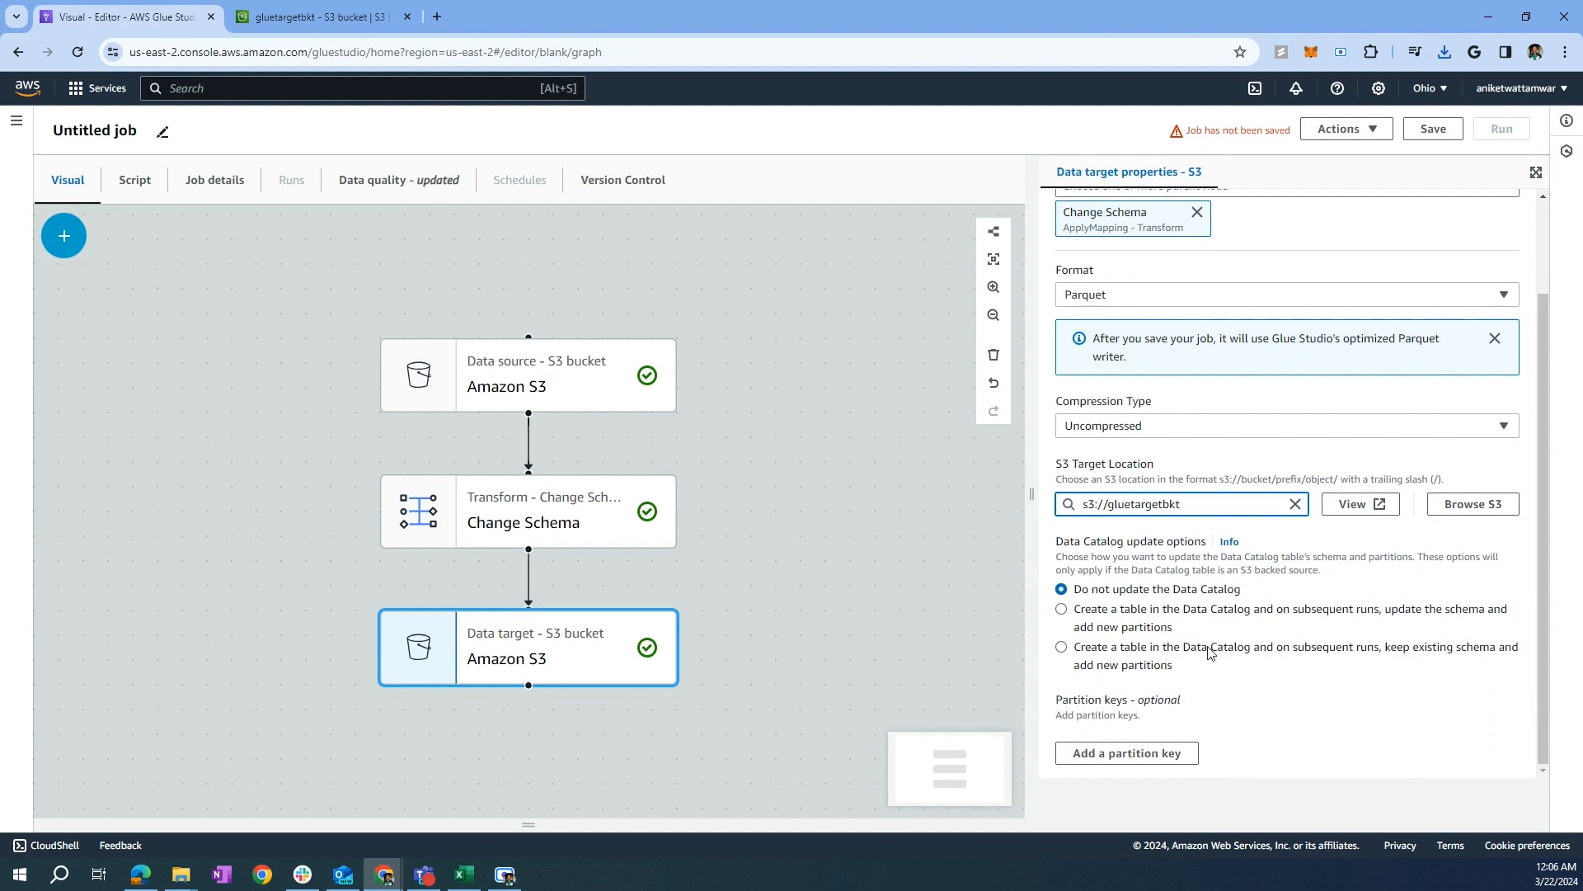
pyautogui.click(1318, 522)
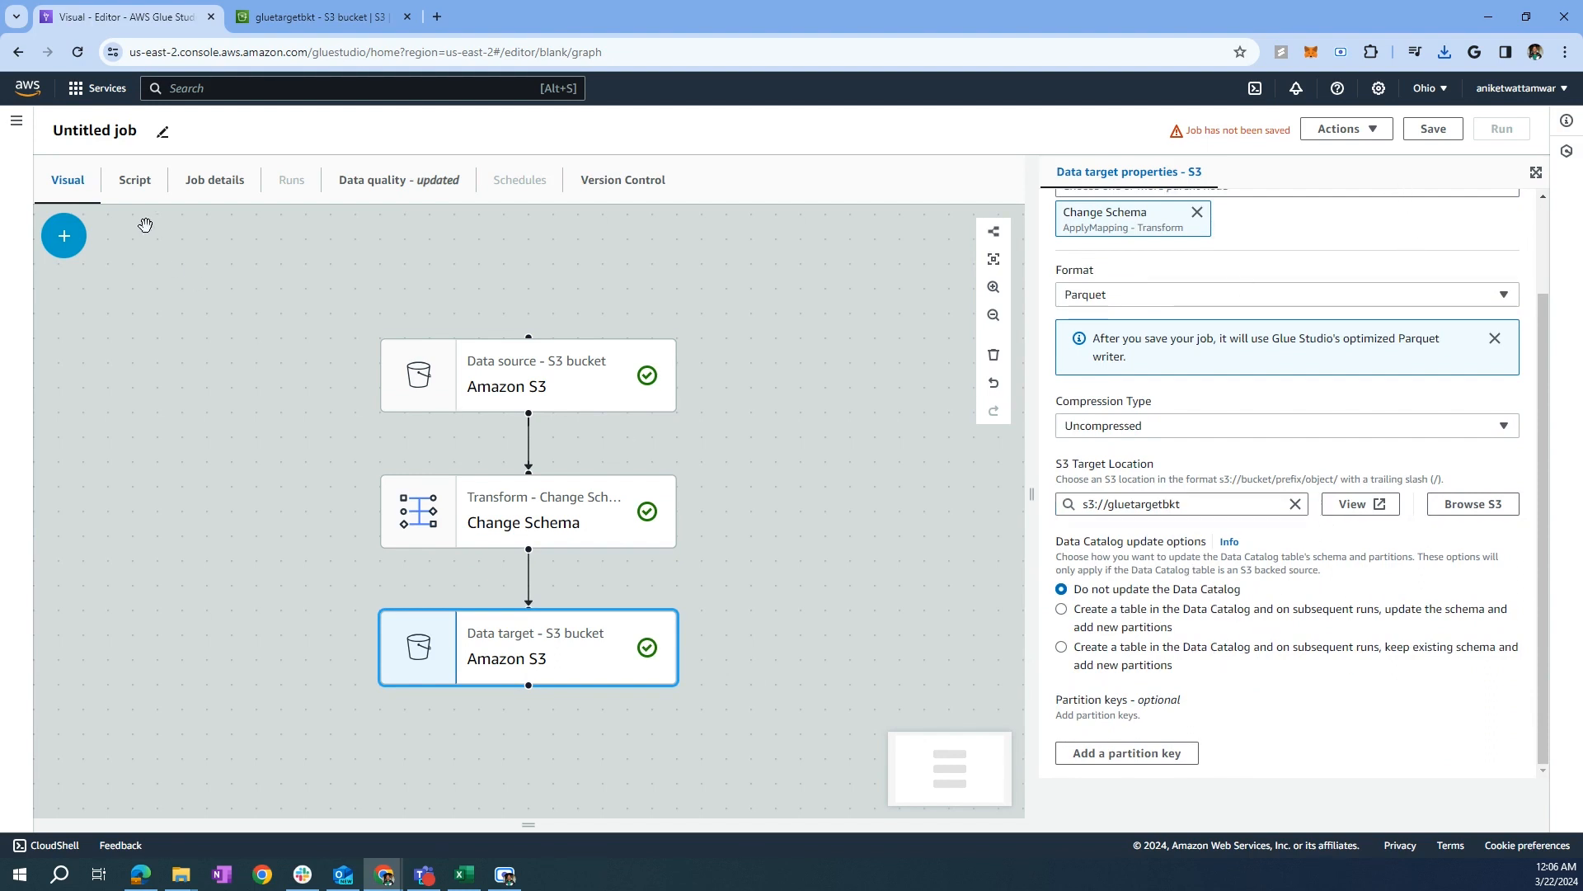
# Step: Examine the script generated for the visual job, from the imports to the source, mapping and target code
pyautogui.click(137, 187)
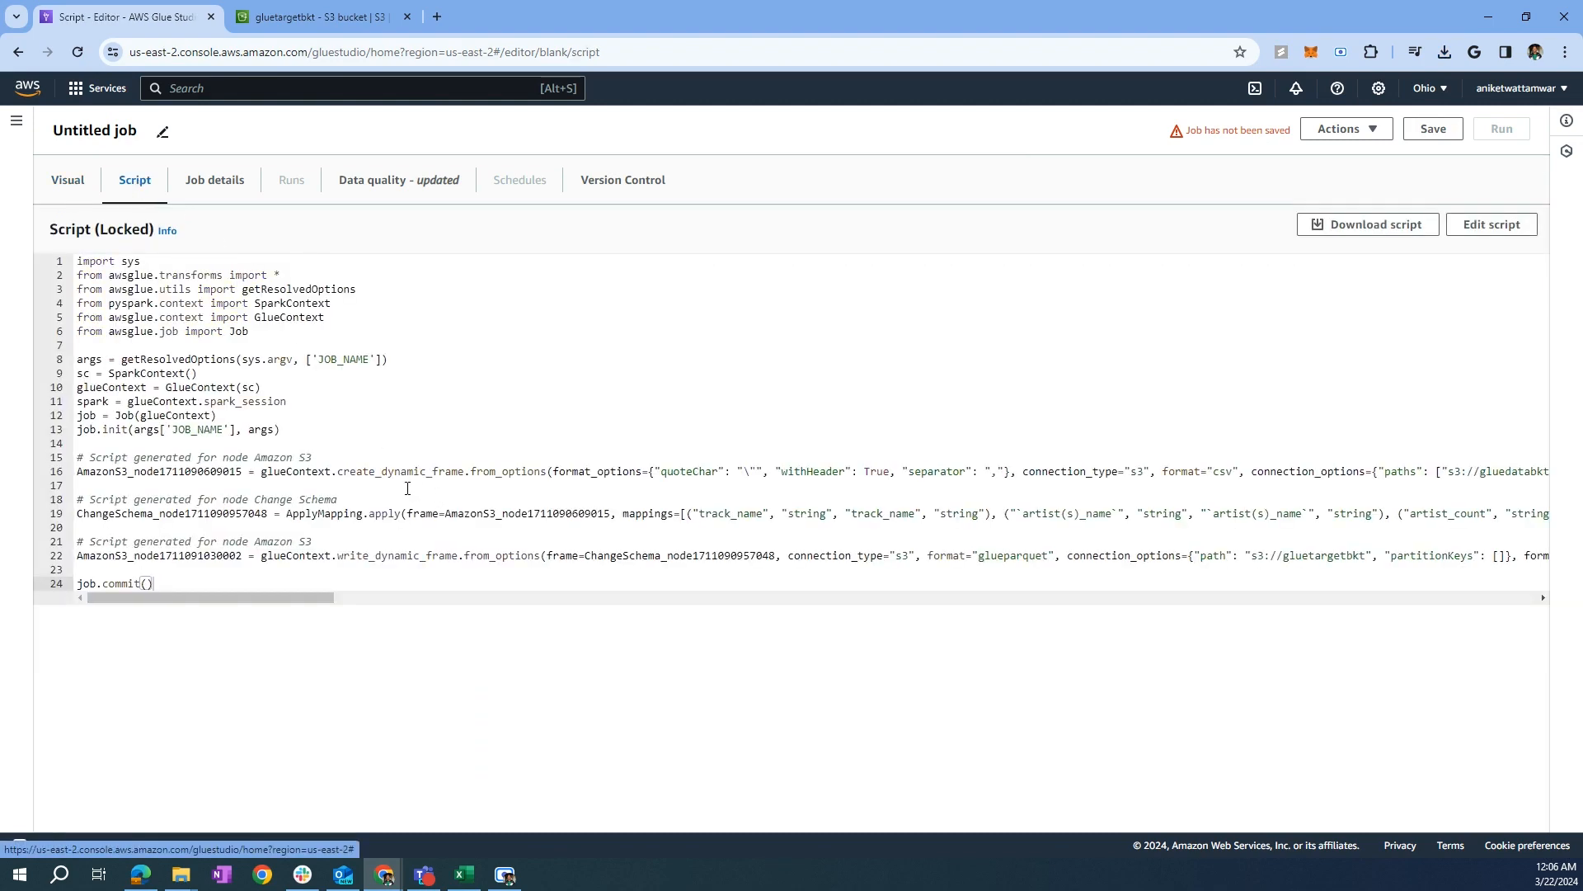
pyautogui.moveTo(150, 317); pyautogui.dragTo(287, 459)
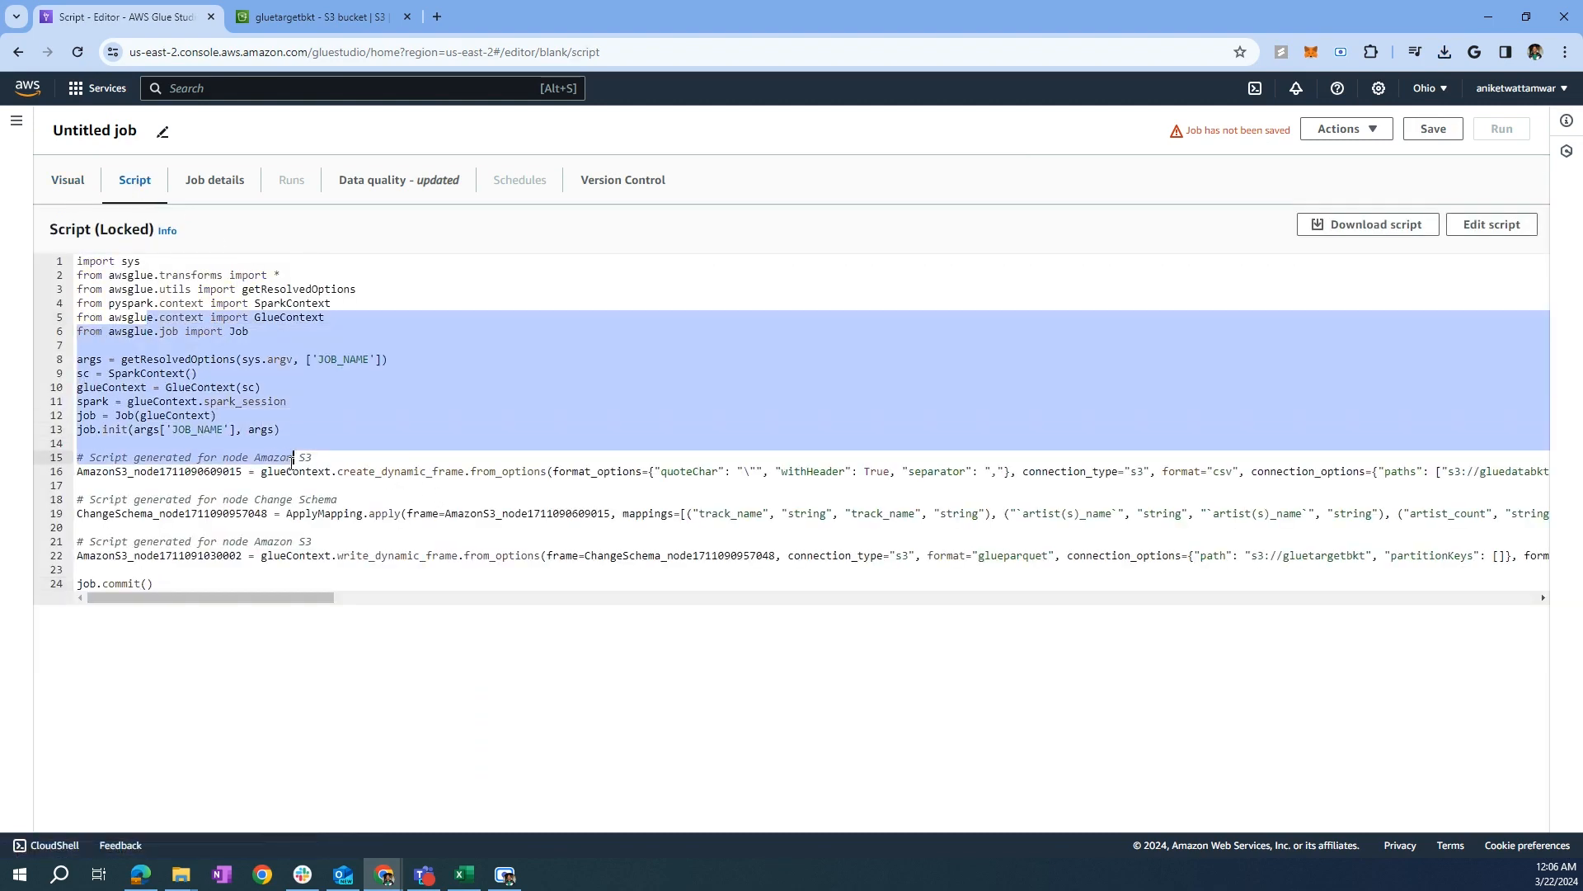
pyautogui.click(331, 476)
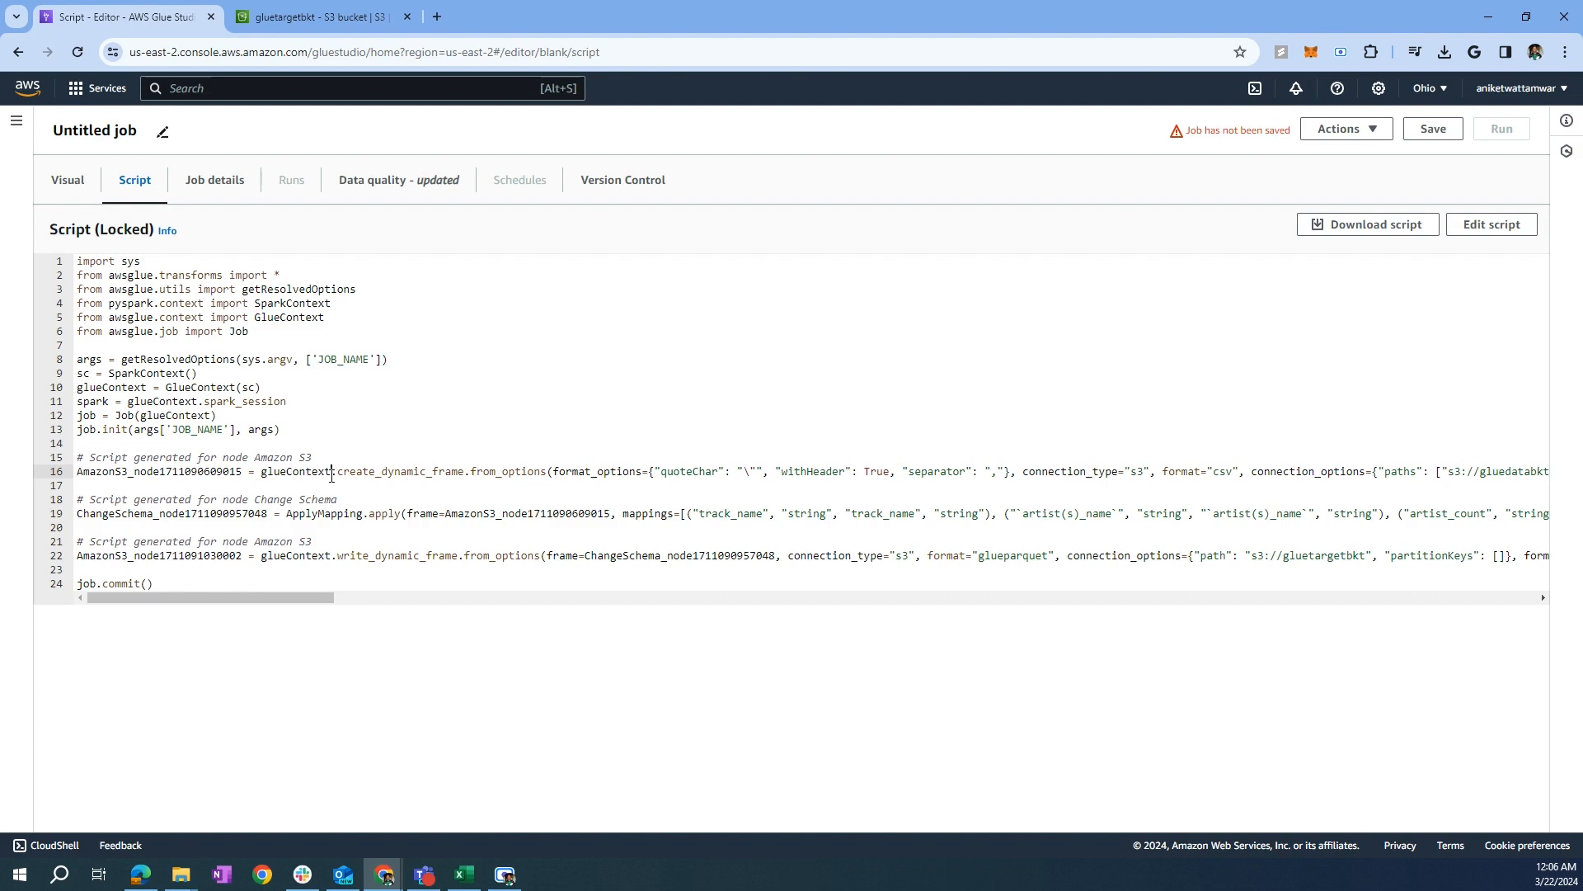
# Step: Rename the job as removed_cols in its basic properties
pyautogui.click(218, 194)
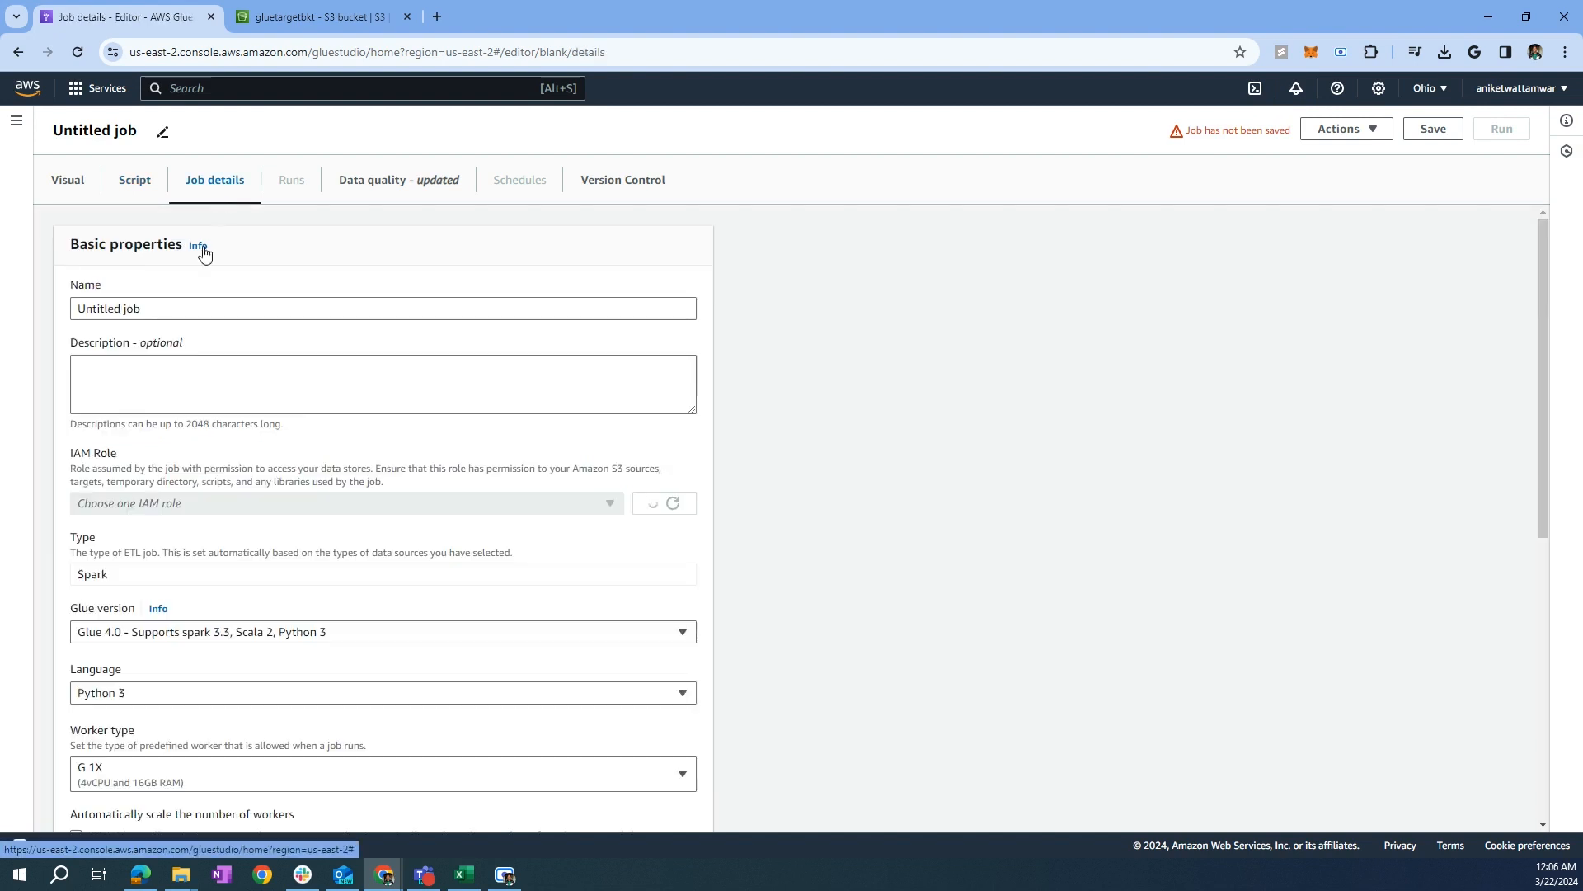
pyautogui.moveTo(151, 310); pyautogui.dragTo(28, 307)
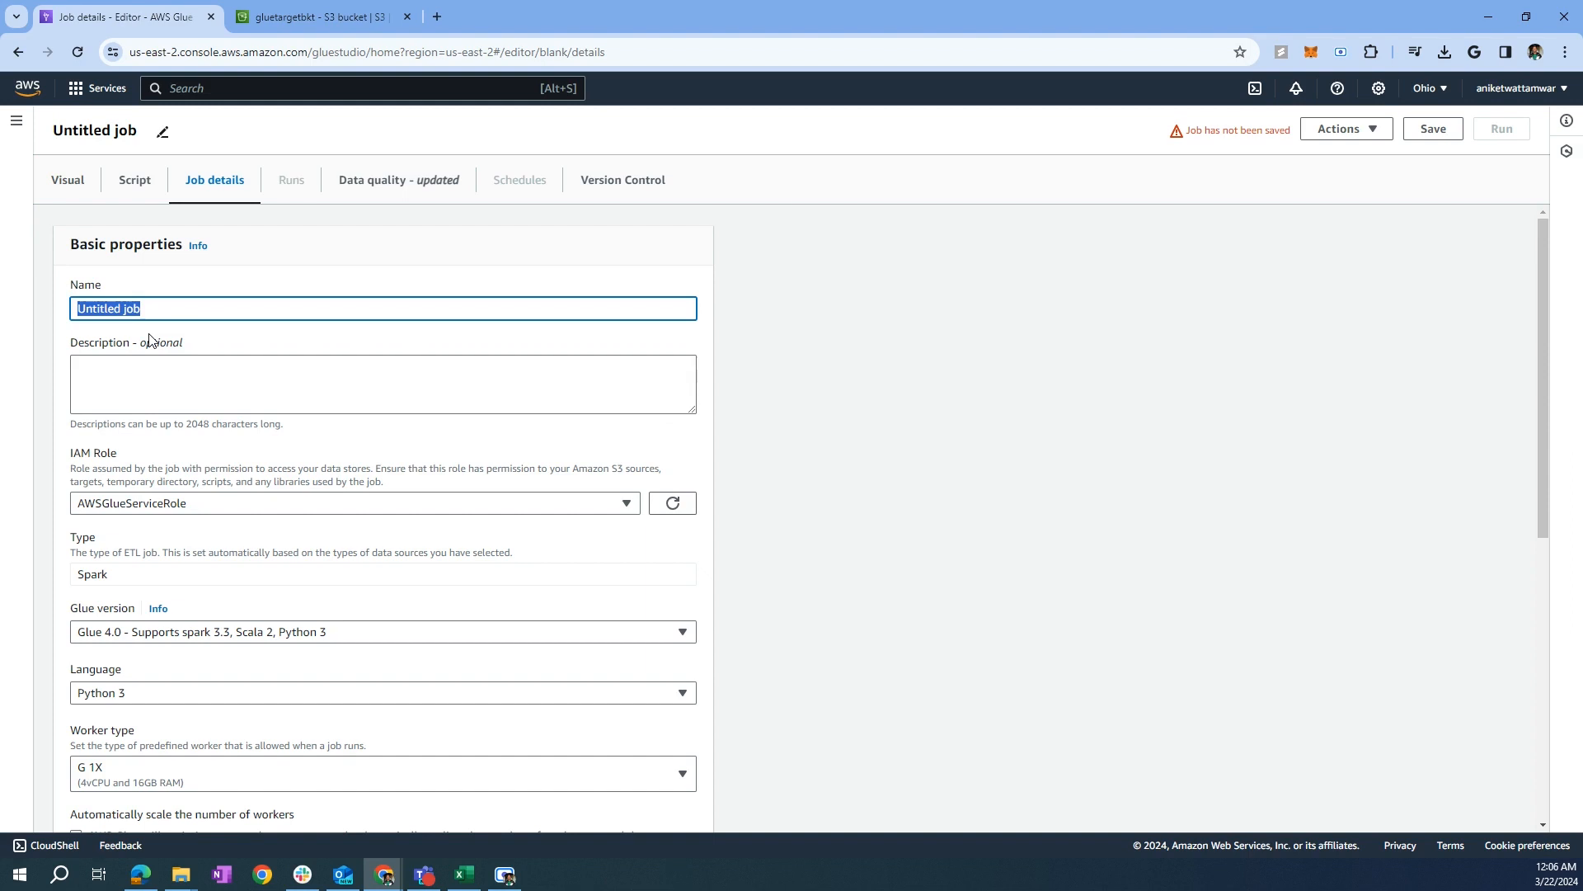
pyautogui.write('removed_cols')
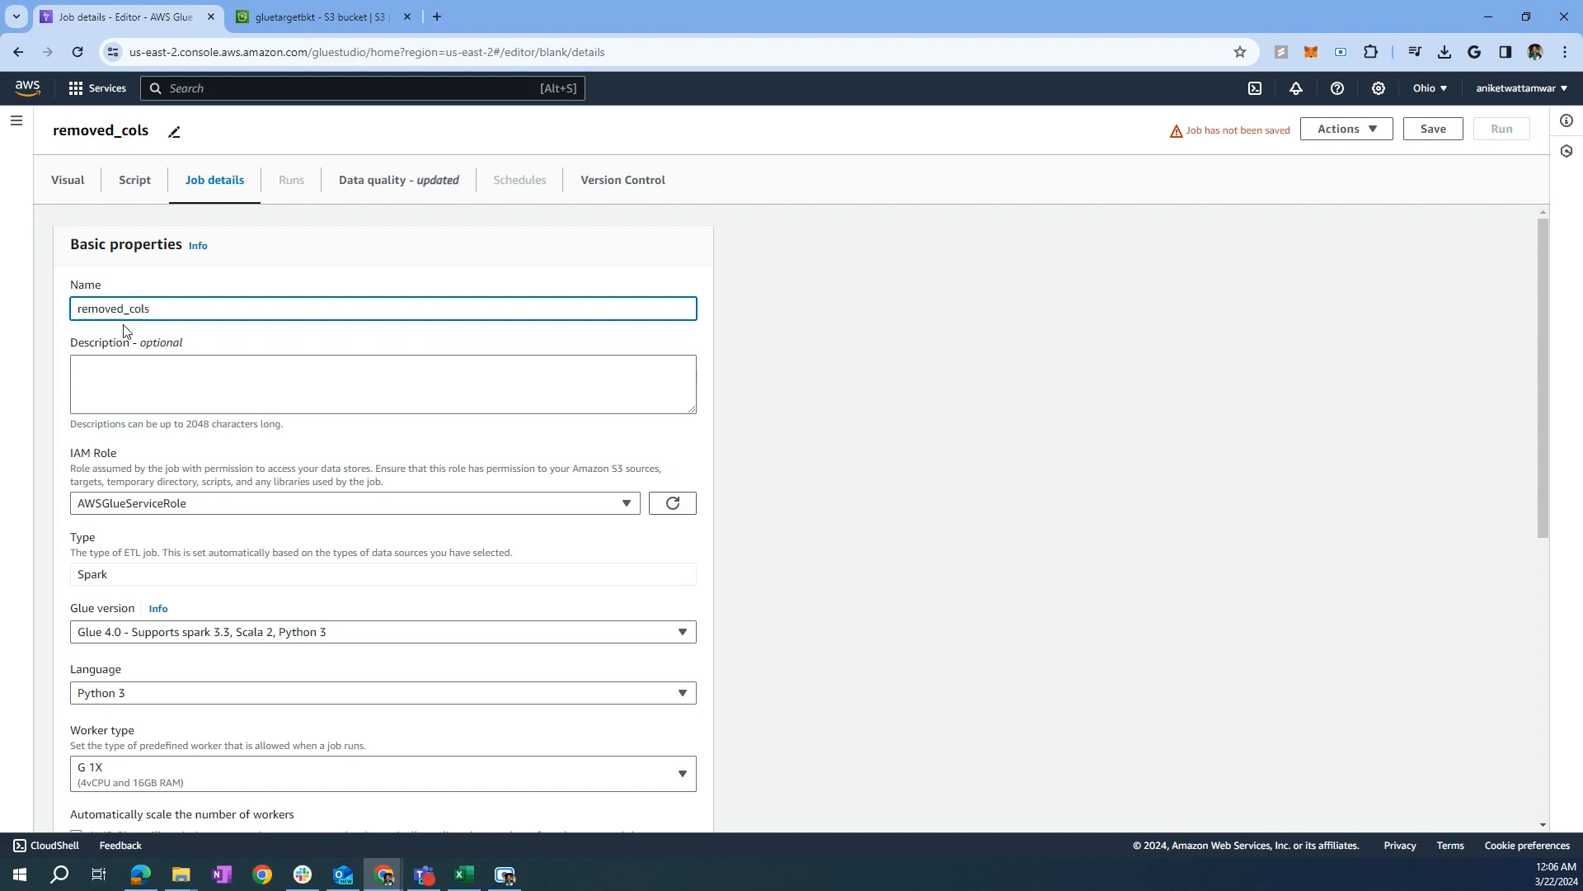
# Step: Set the job's IAM role to glue_service
pyautogui.scroll(-1, 229, 449)
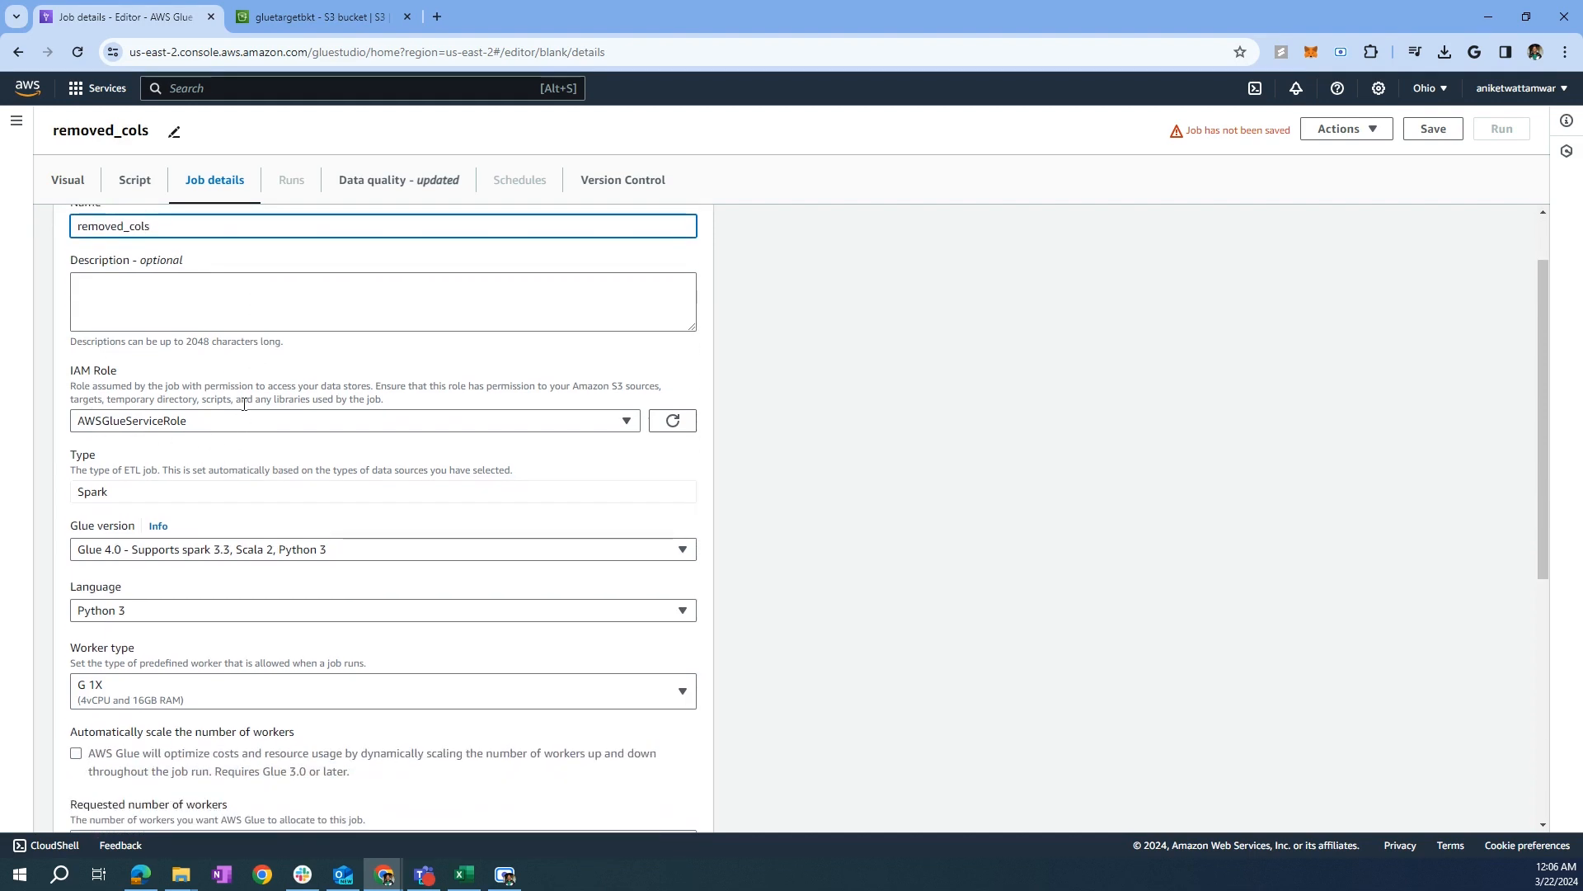
pyautogui.doubleClick(91, 371)
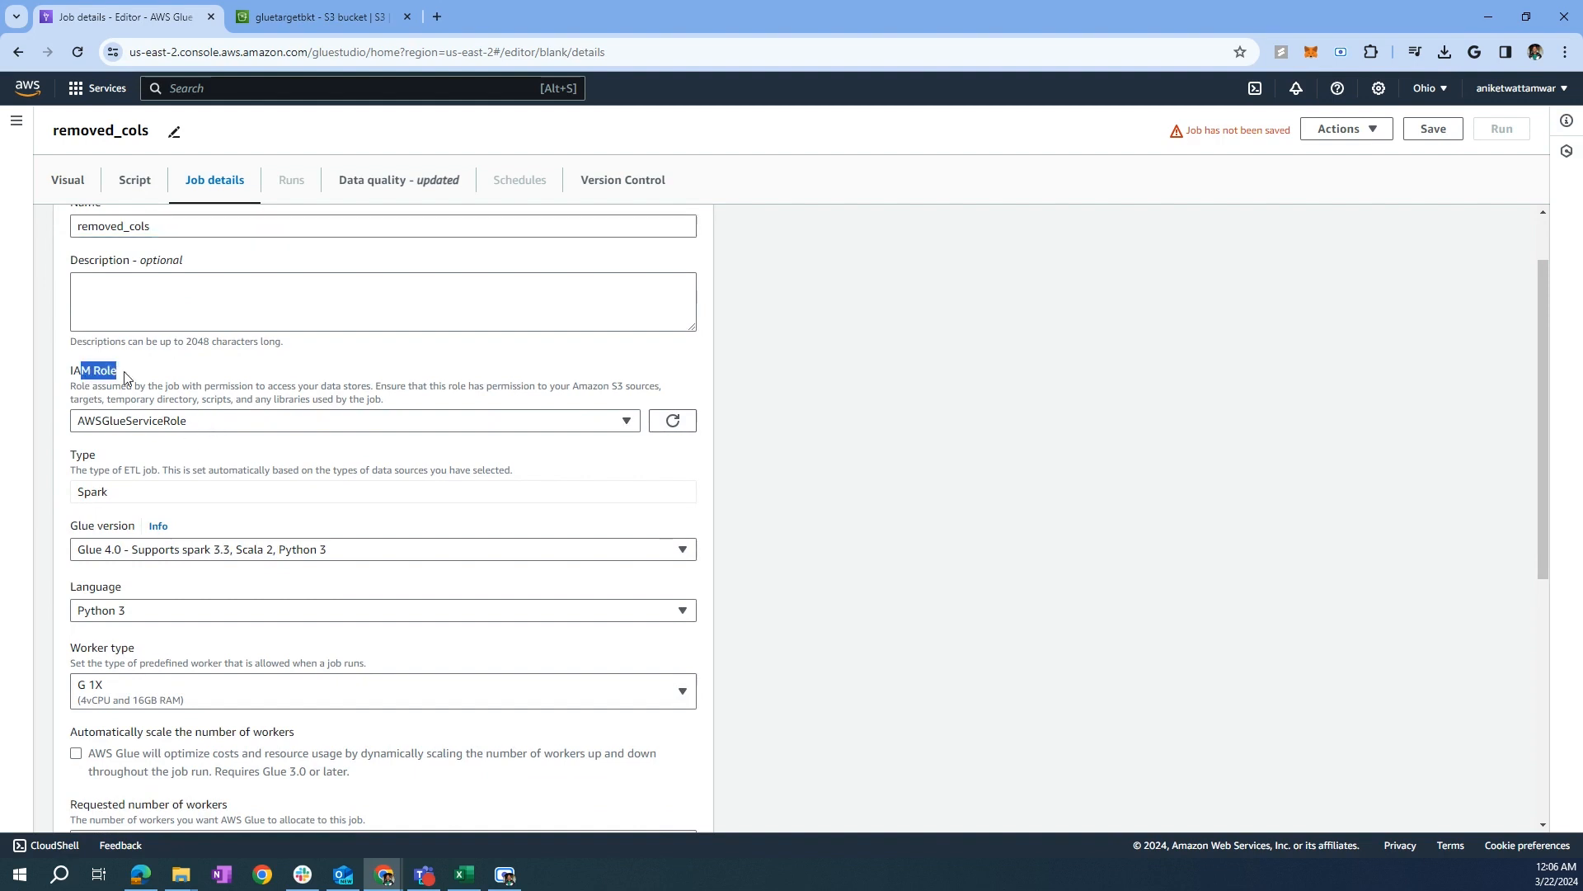
pyautogui.click(175, 420)
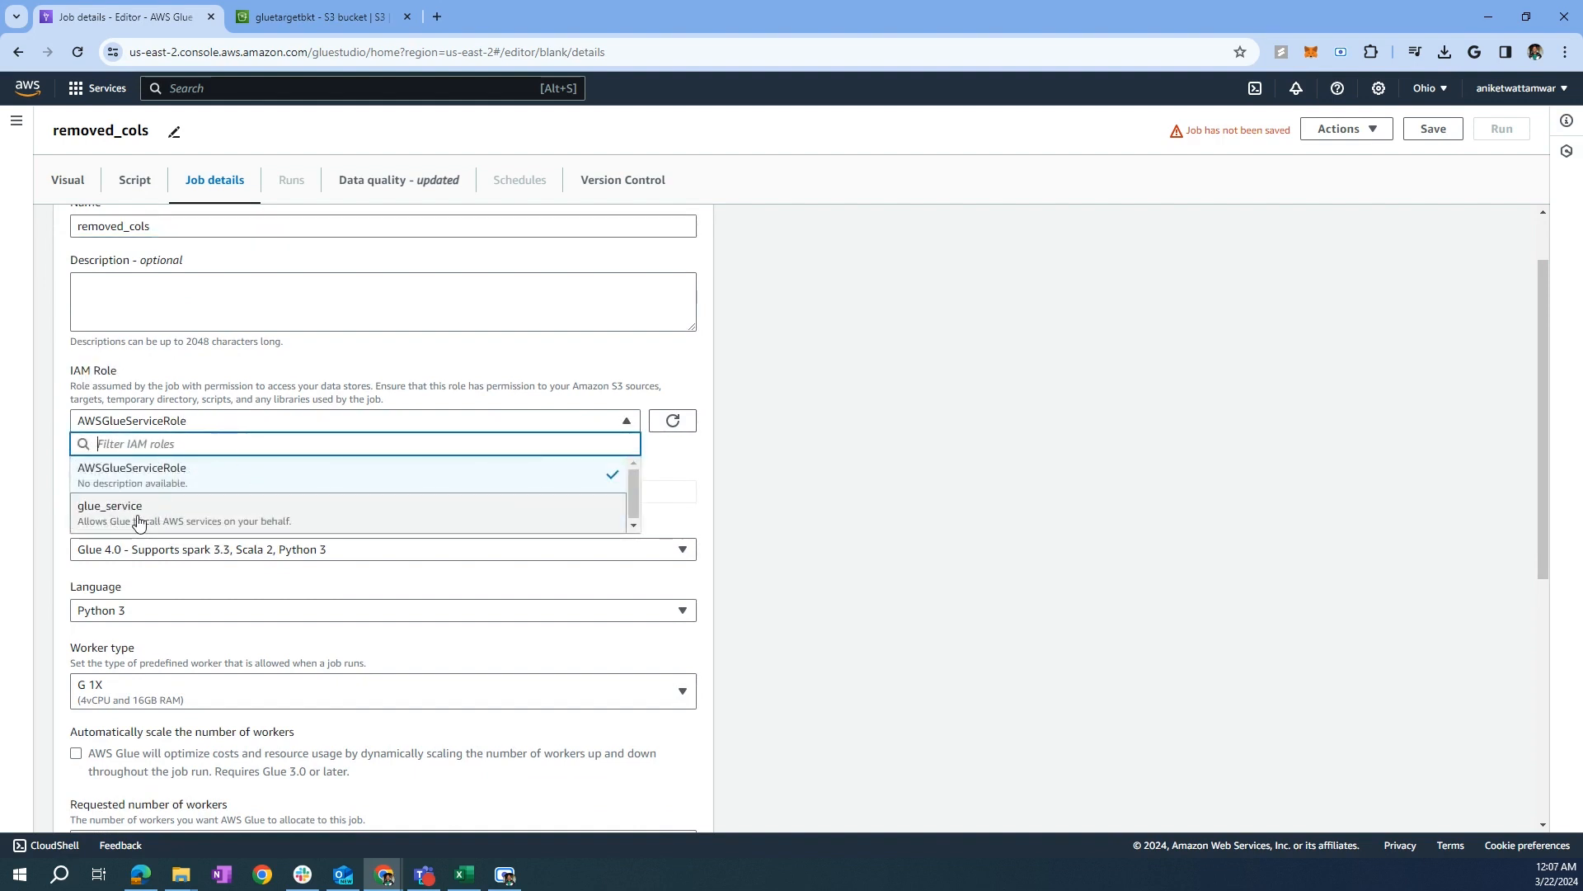
pyautogui.click(139, 524)
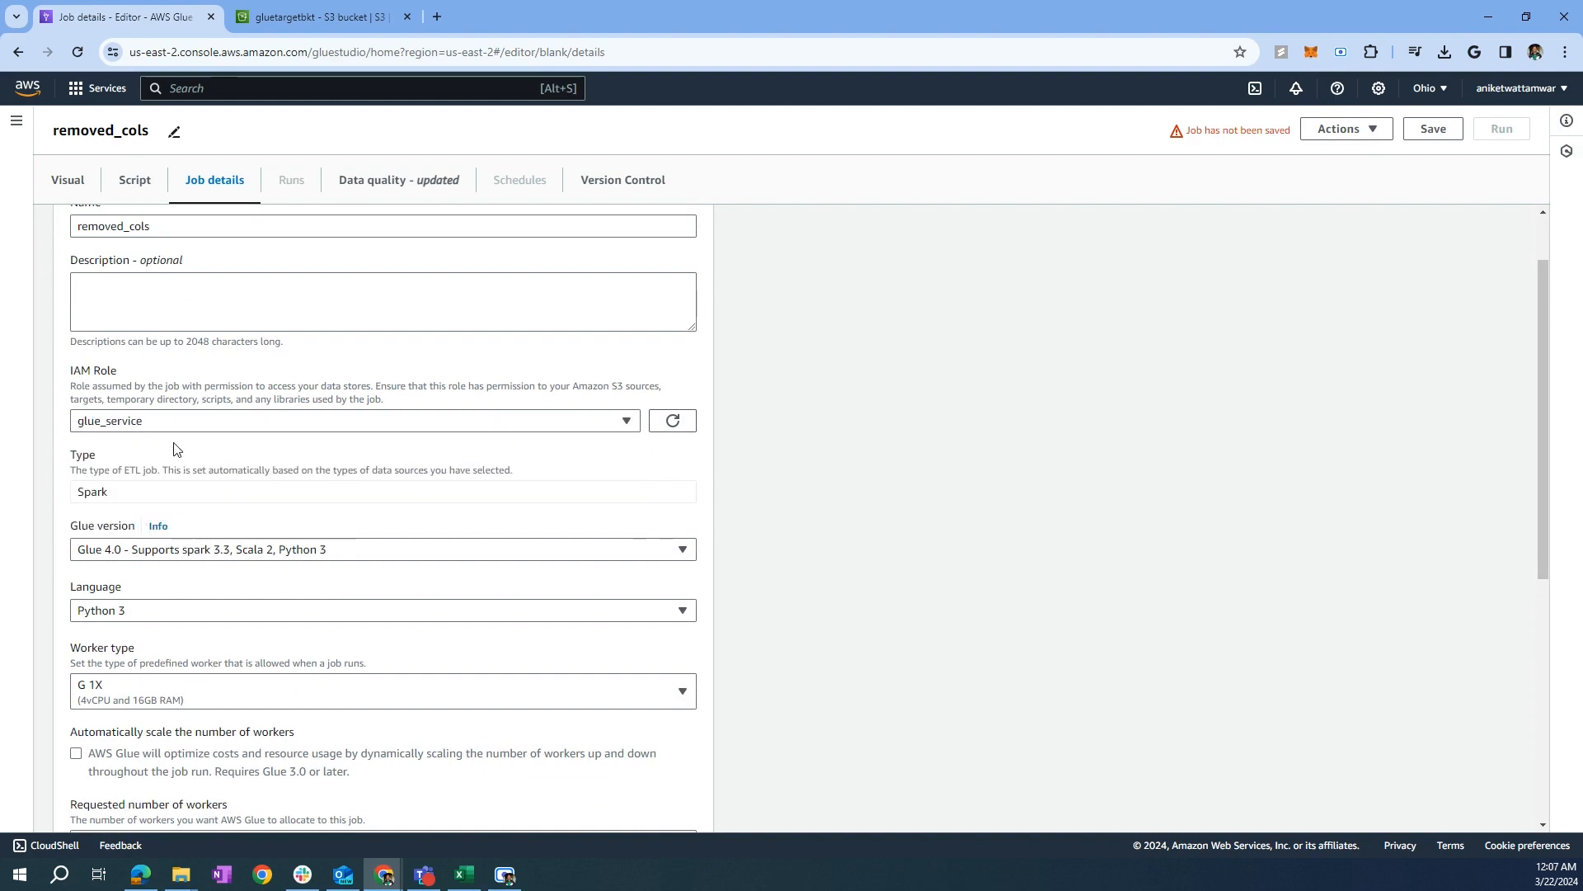
# Step: Search the AWS services for IAM and open its console in a separate browser tab
pyautogui.click(216, 97)
pyautogui.write('EMA')
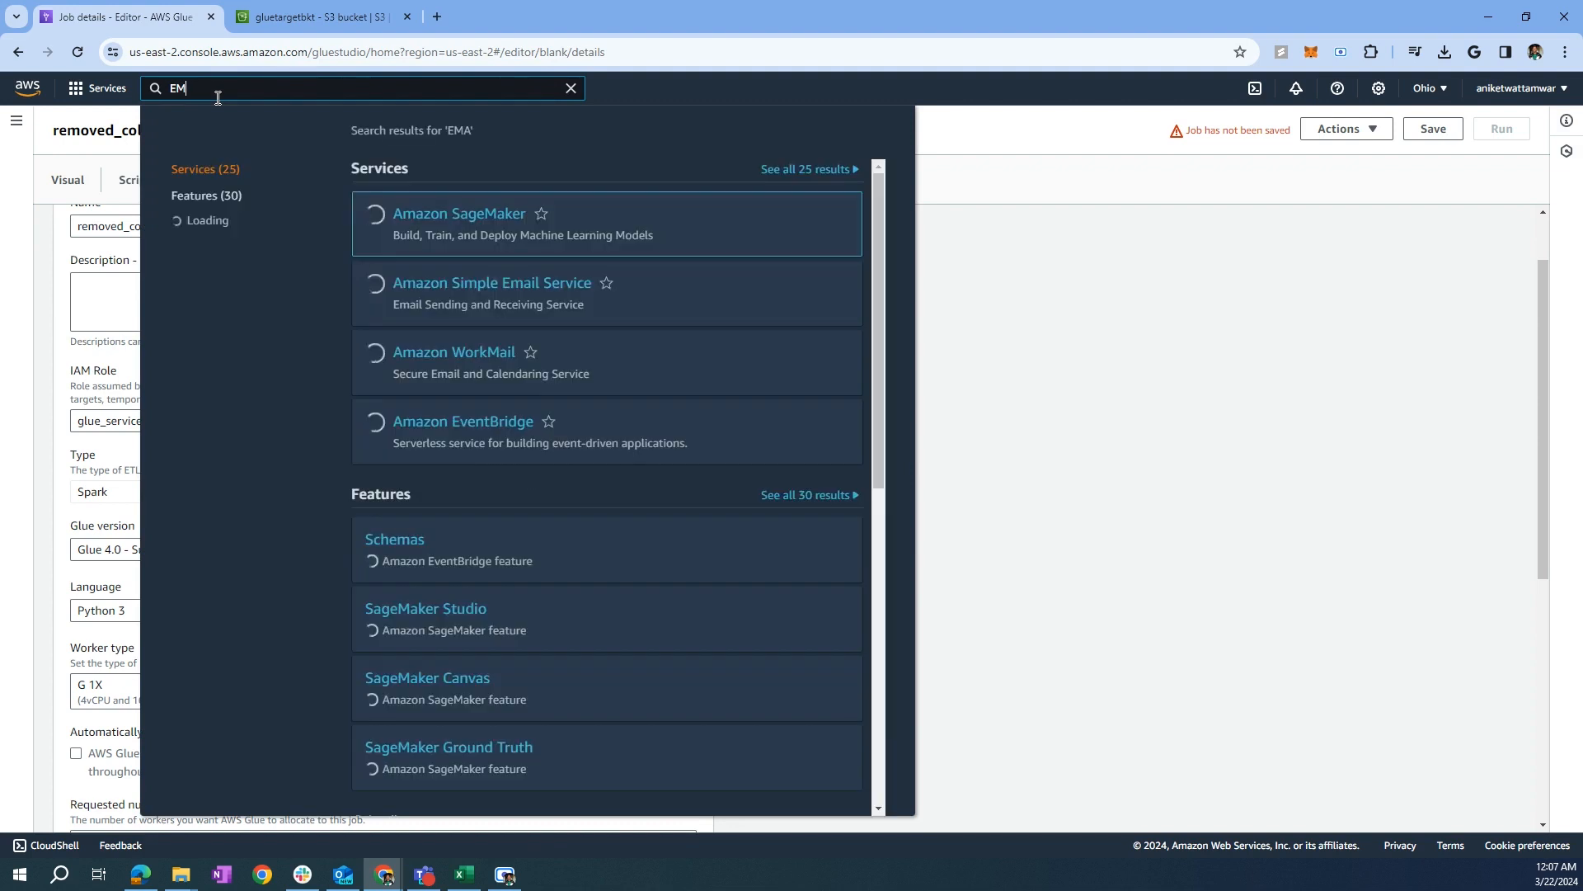
pyautogui.press('BackSpace')
pyautogui.press('BackSpace')
pyautogui.press('BackSpace')
pyautogui.write('IA')
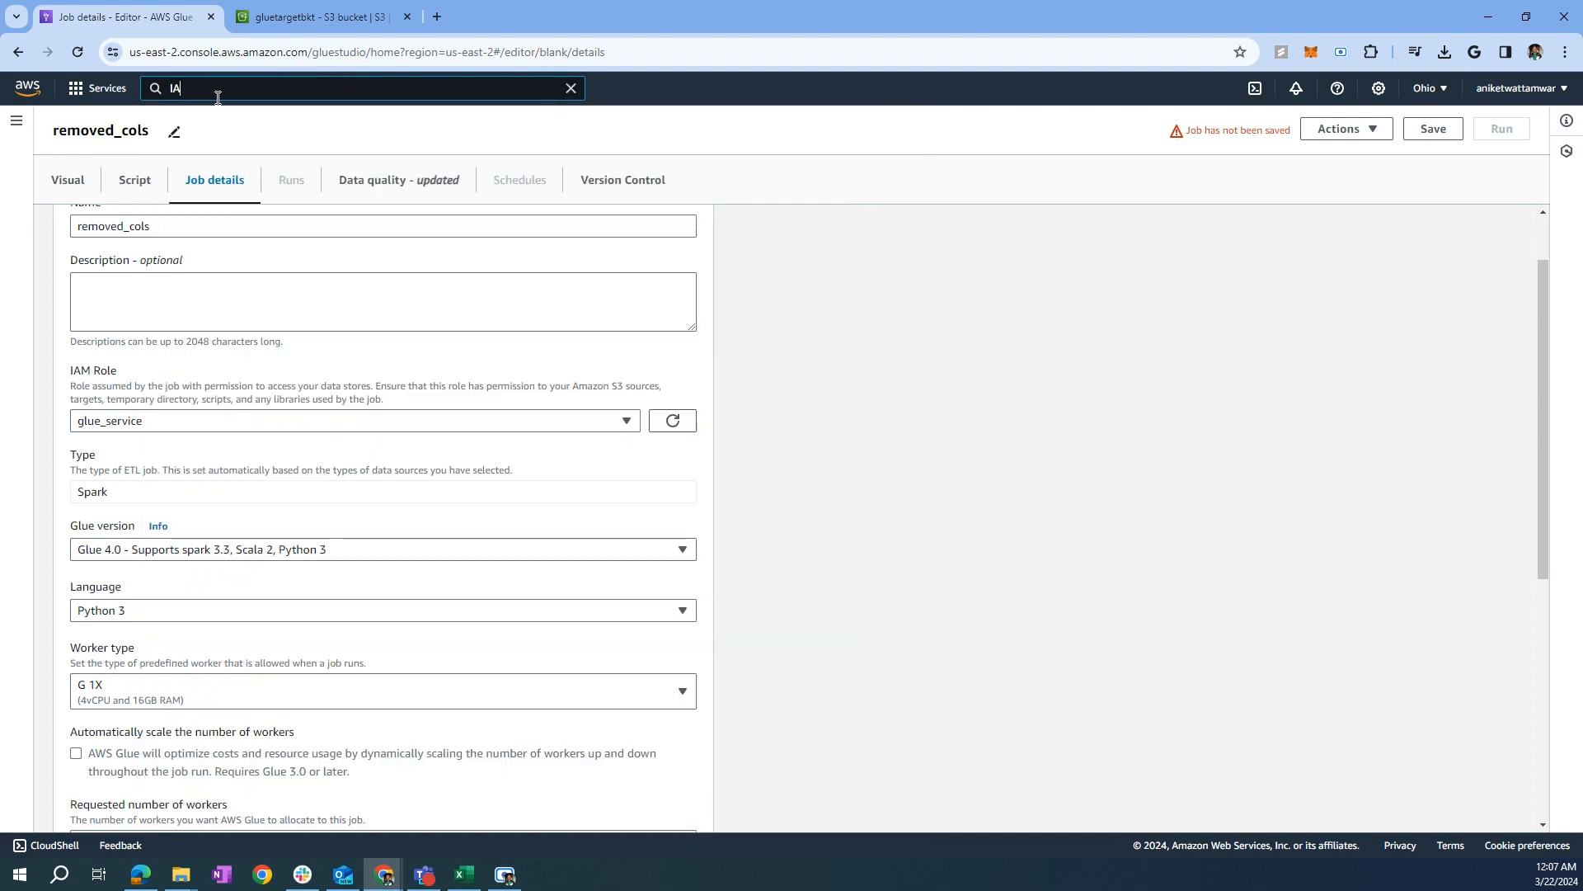
pyautogui.write('M')
pyautogui.middleClick(405, 214)
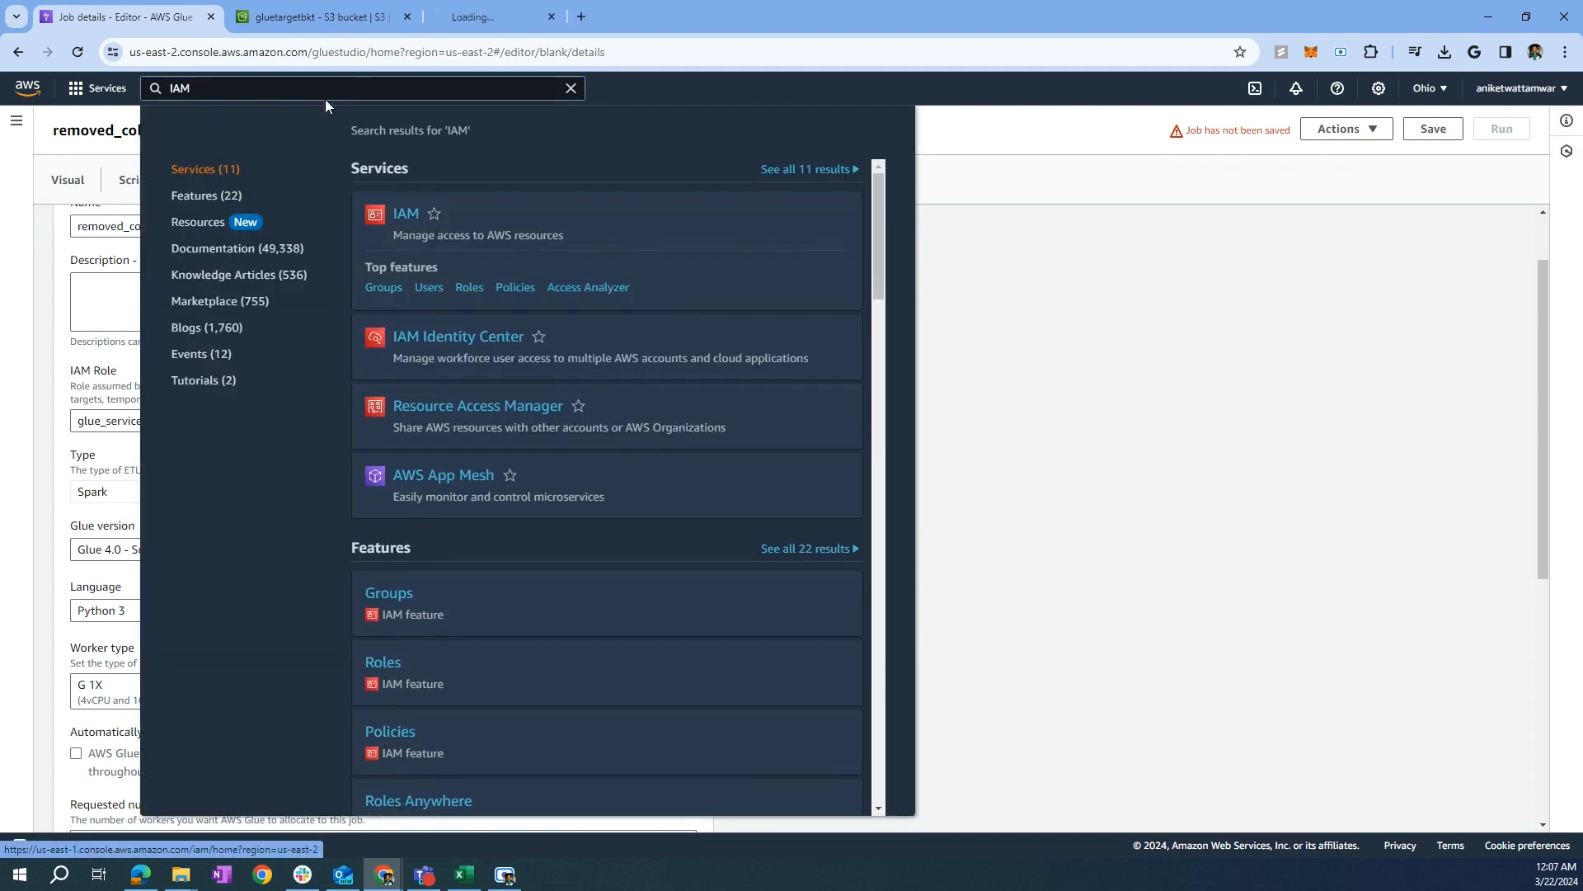
pyautogui.hotkey('ctrl', 'Tab')
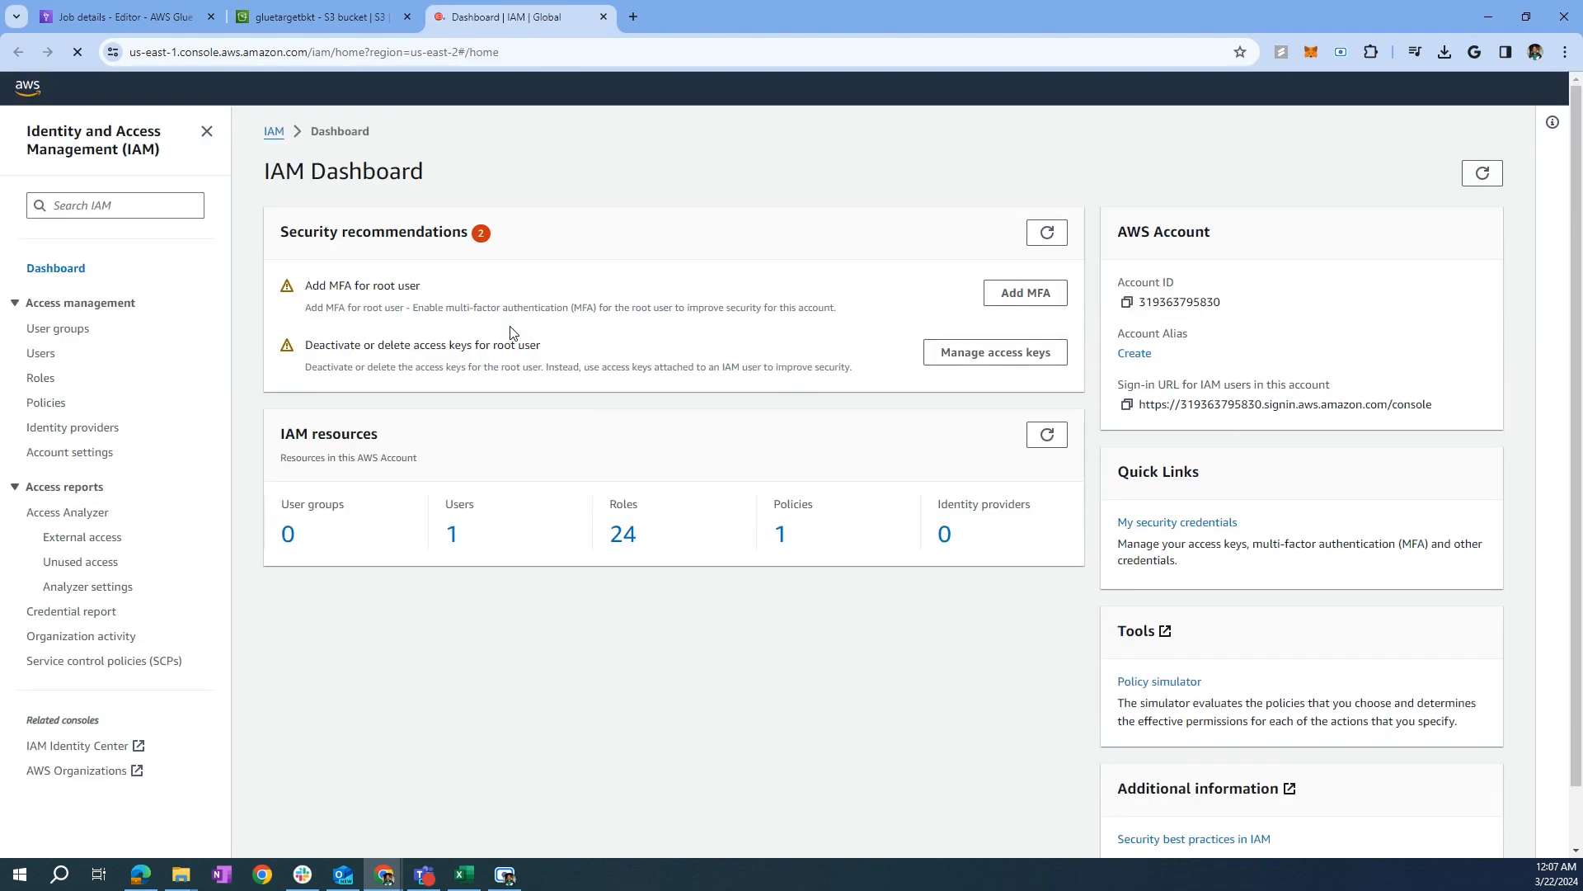
# Step: Open the list of IAM roles and look through the existing ones
pyautogui.click(47, 384)
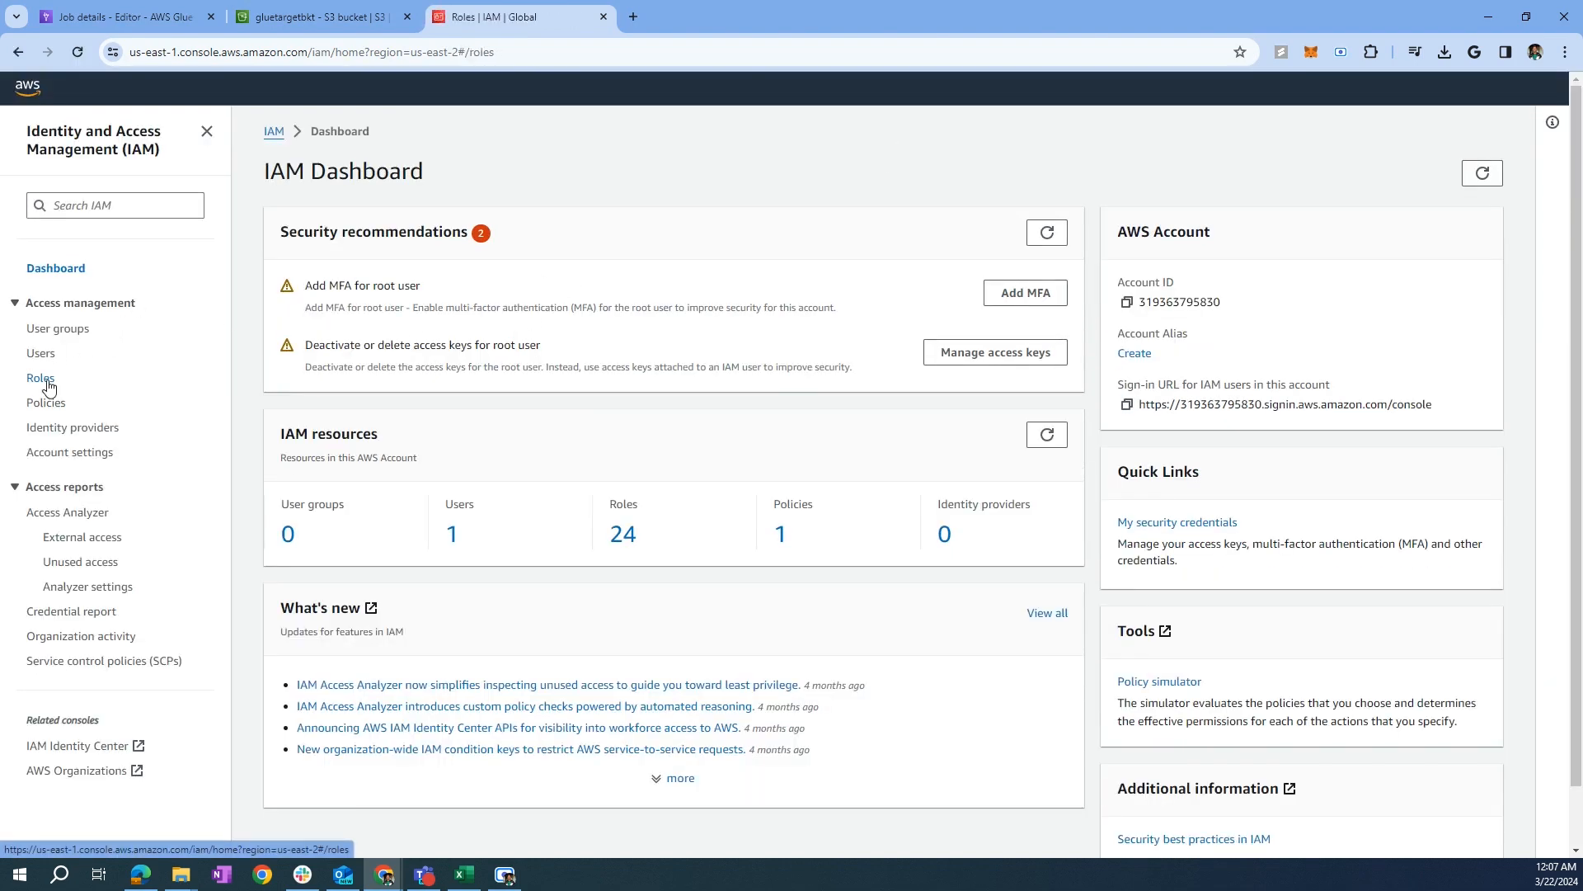
pyautogui.scroll(-2, 437, 544)
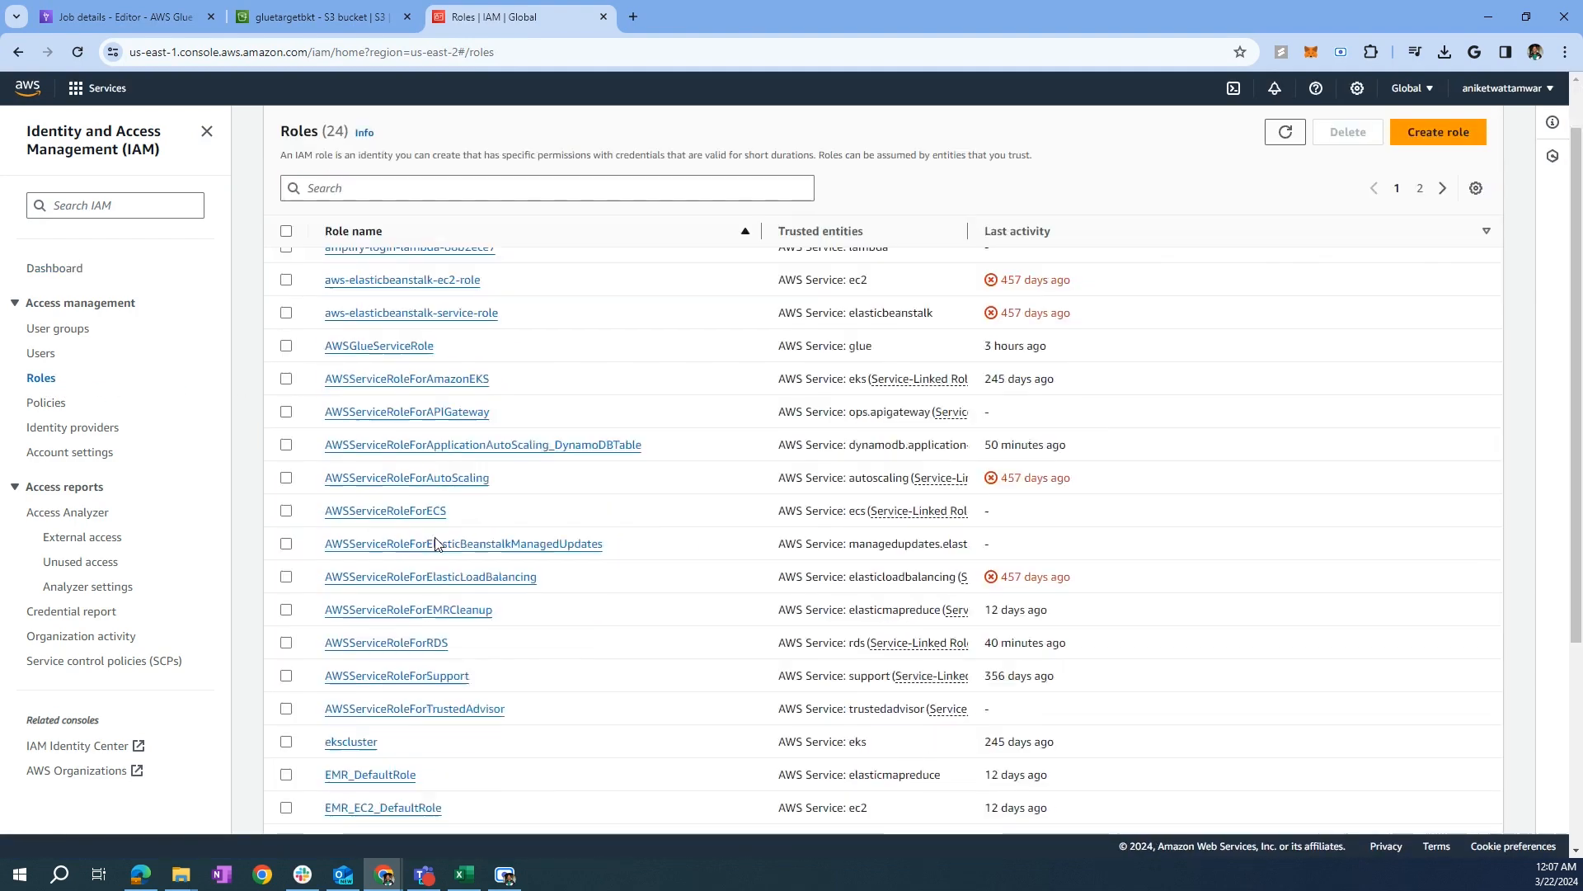
pyautogui.scroll(-4, 437, 544)
pyautogui.scroll(5, 433, 647)
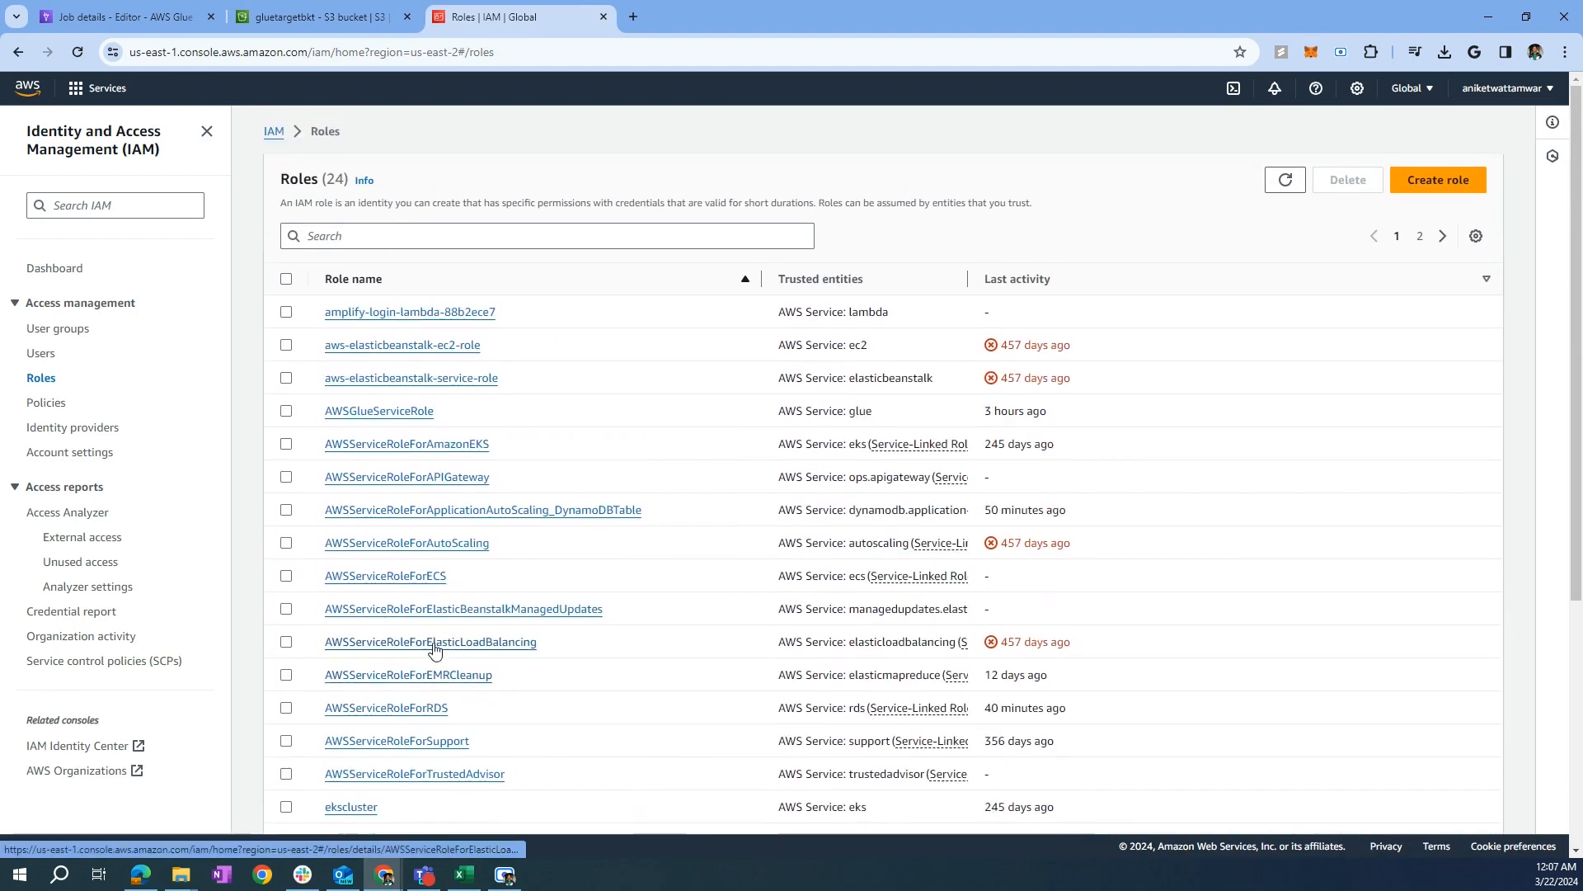
# Step: Start creating a role with AWS service as the trusted entity and Glue as the use case, and continue to its permissions
pyautogui.click(1437, 182)
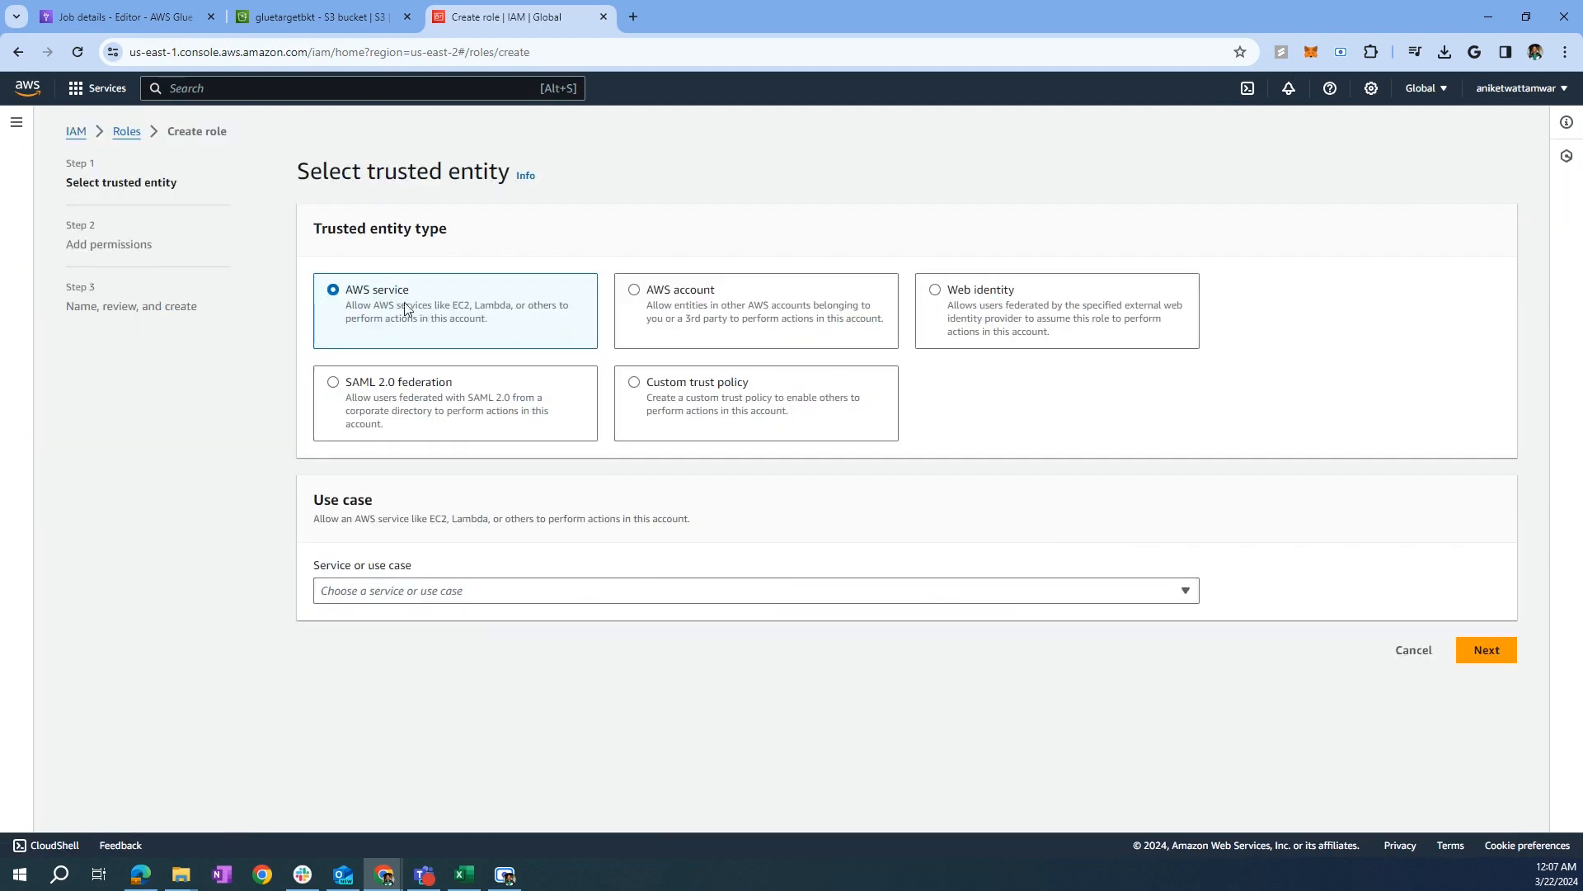
pyautogui.click(425, 588)
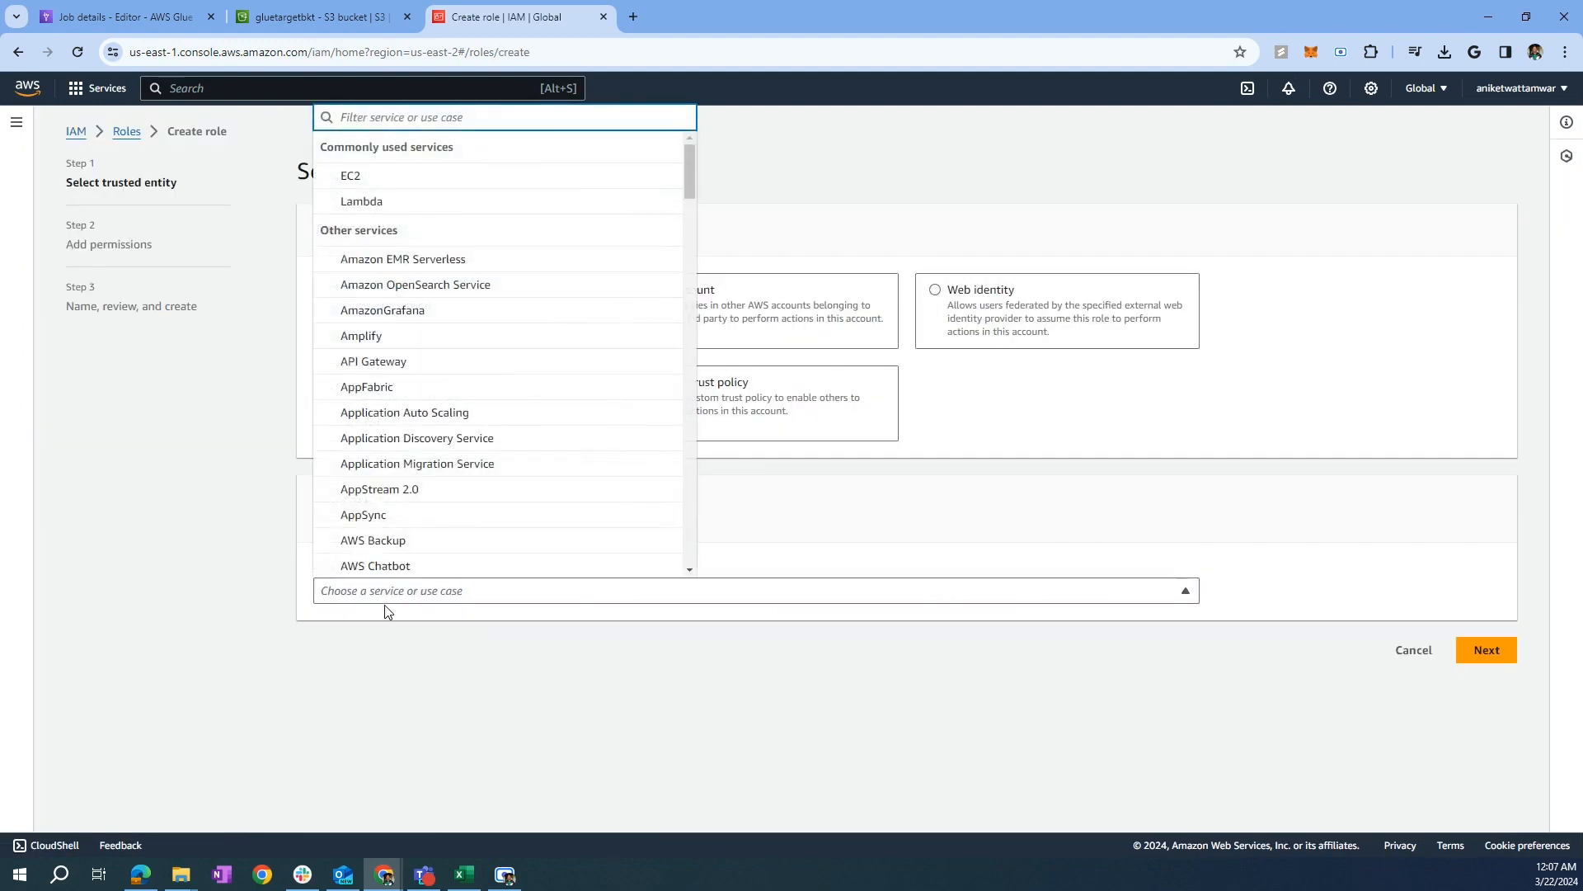
pyautogui.write('glue')
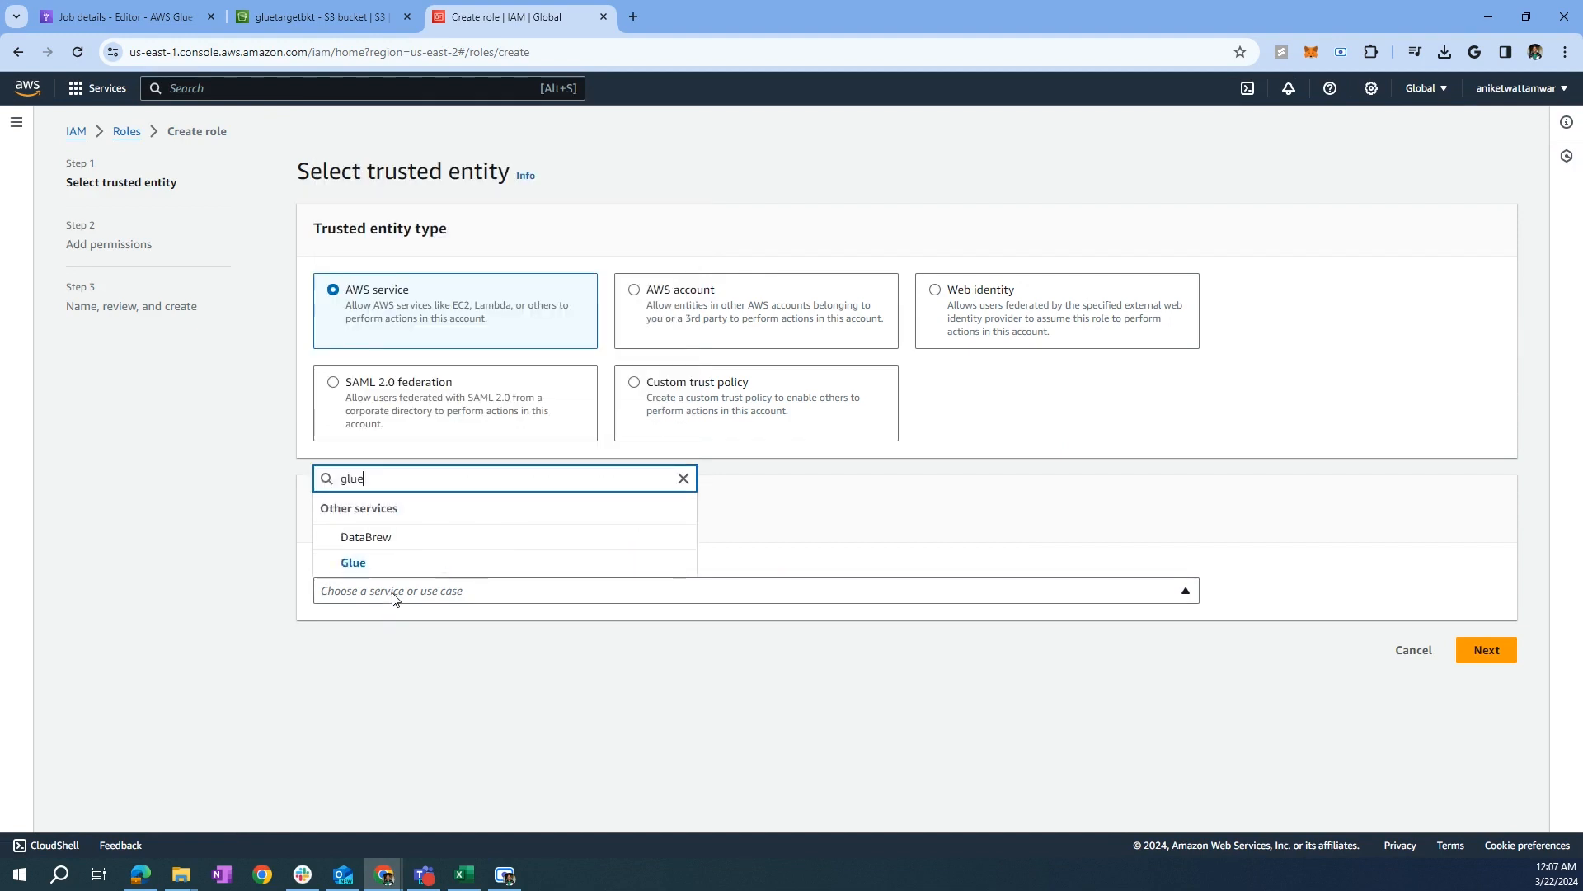
pyautogui.click(363, 560)
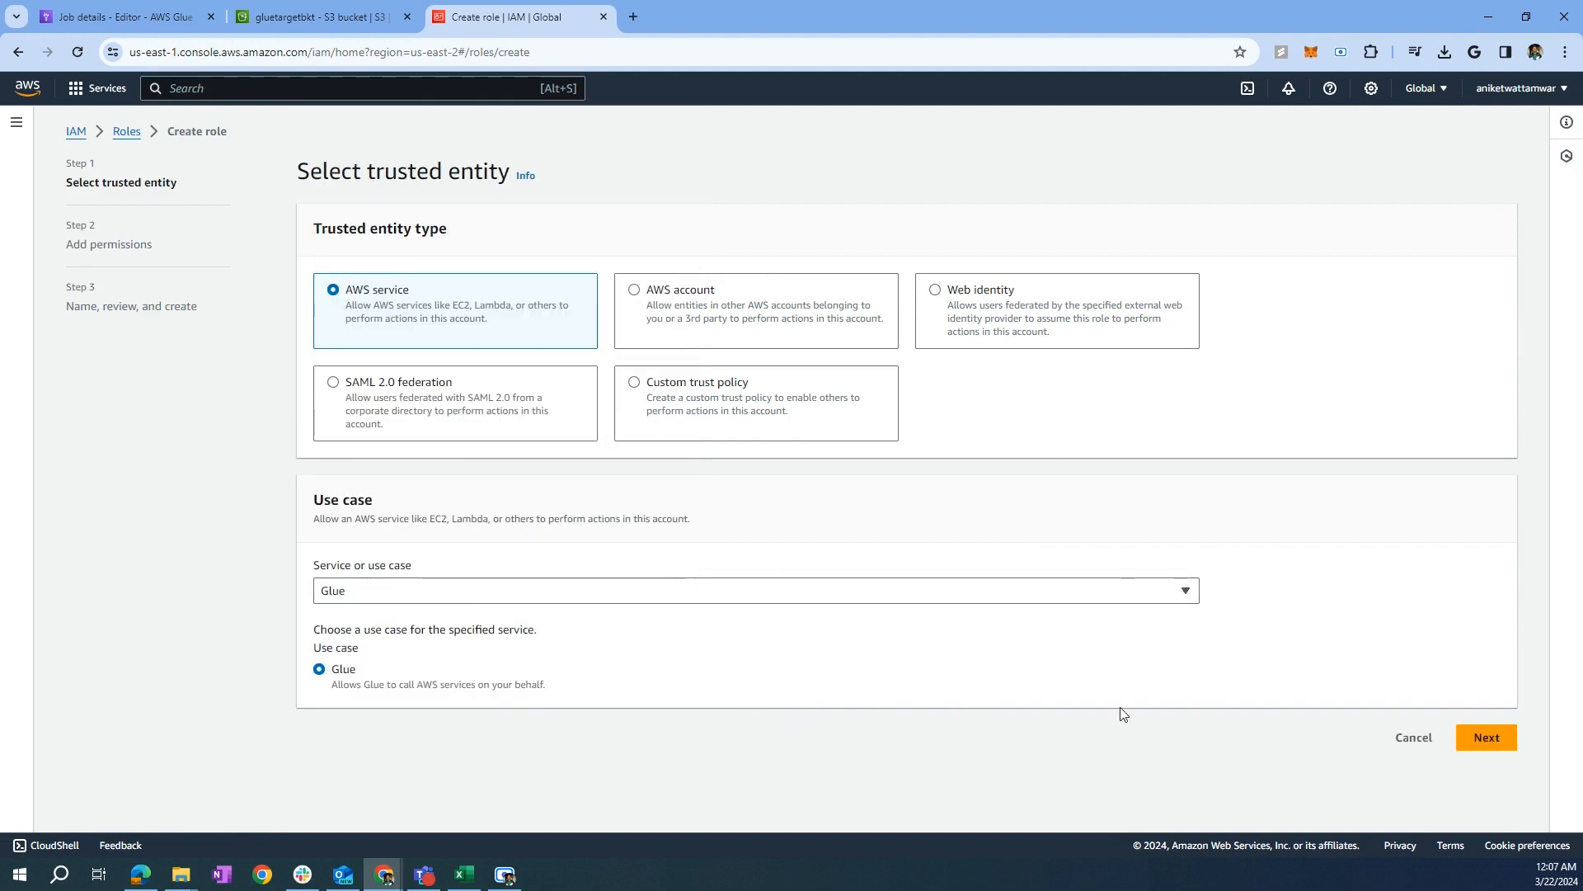
pyautogui.click(1463, 740)
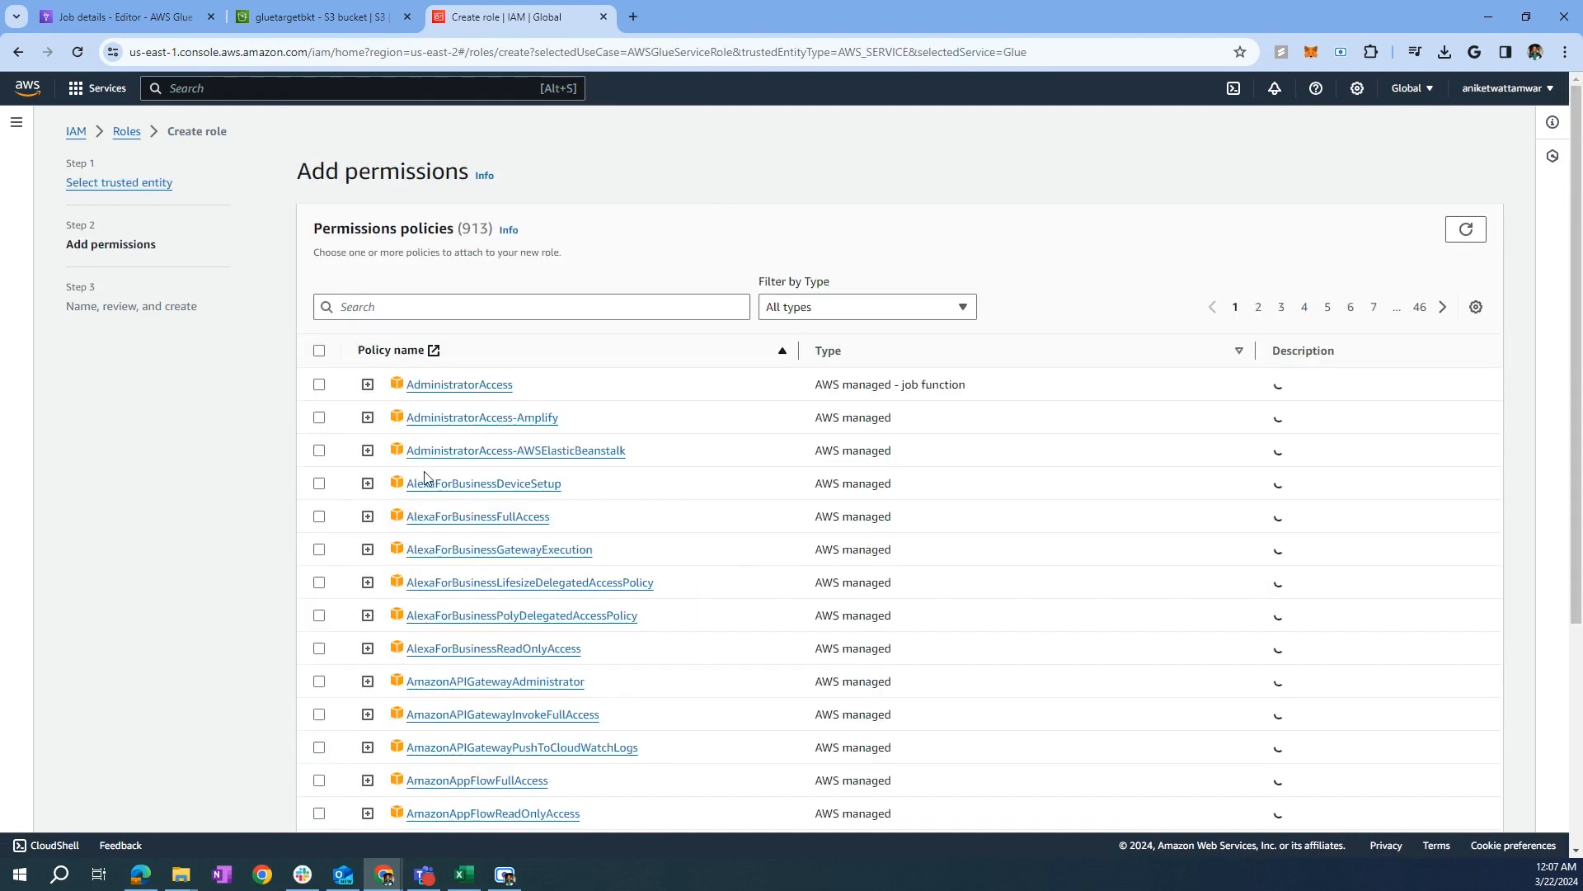
# Step: Filter the permissions policies by Glue and select AWSGlueConsoleFullAccess and AWSGlueServiceRole for the new role
pyautogui.click(403, 308)
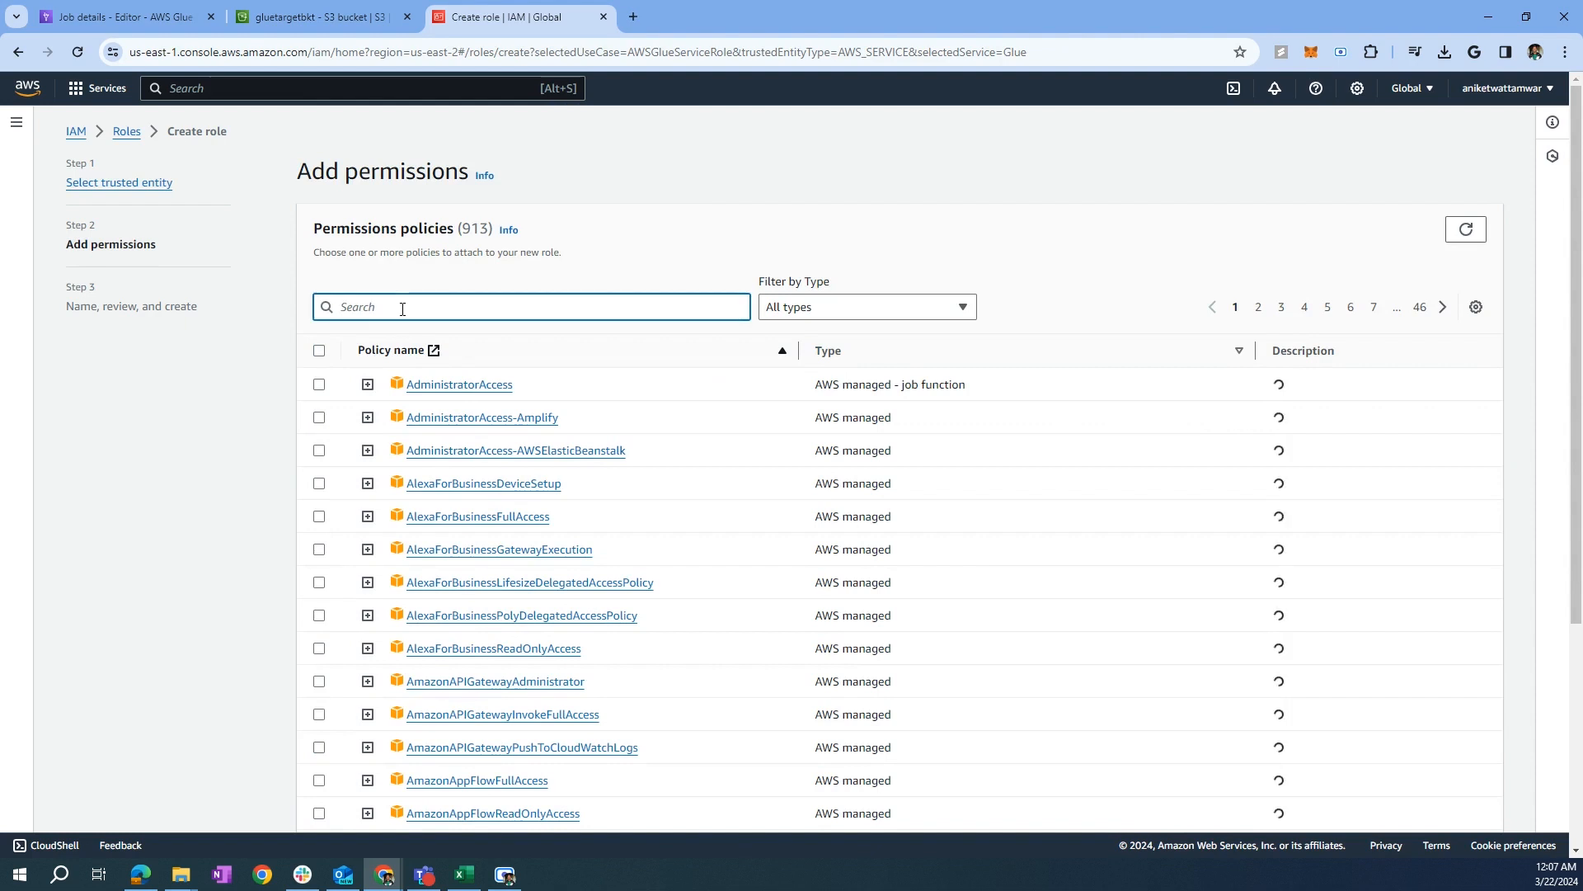
pyautogui.write('Glue')
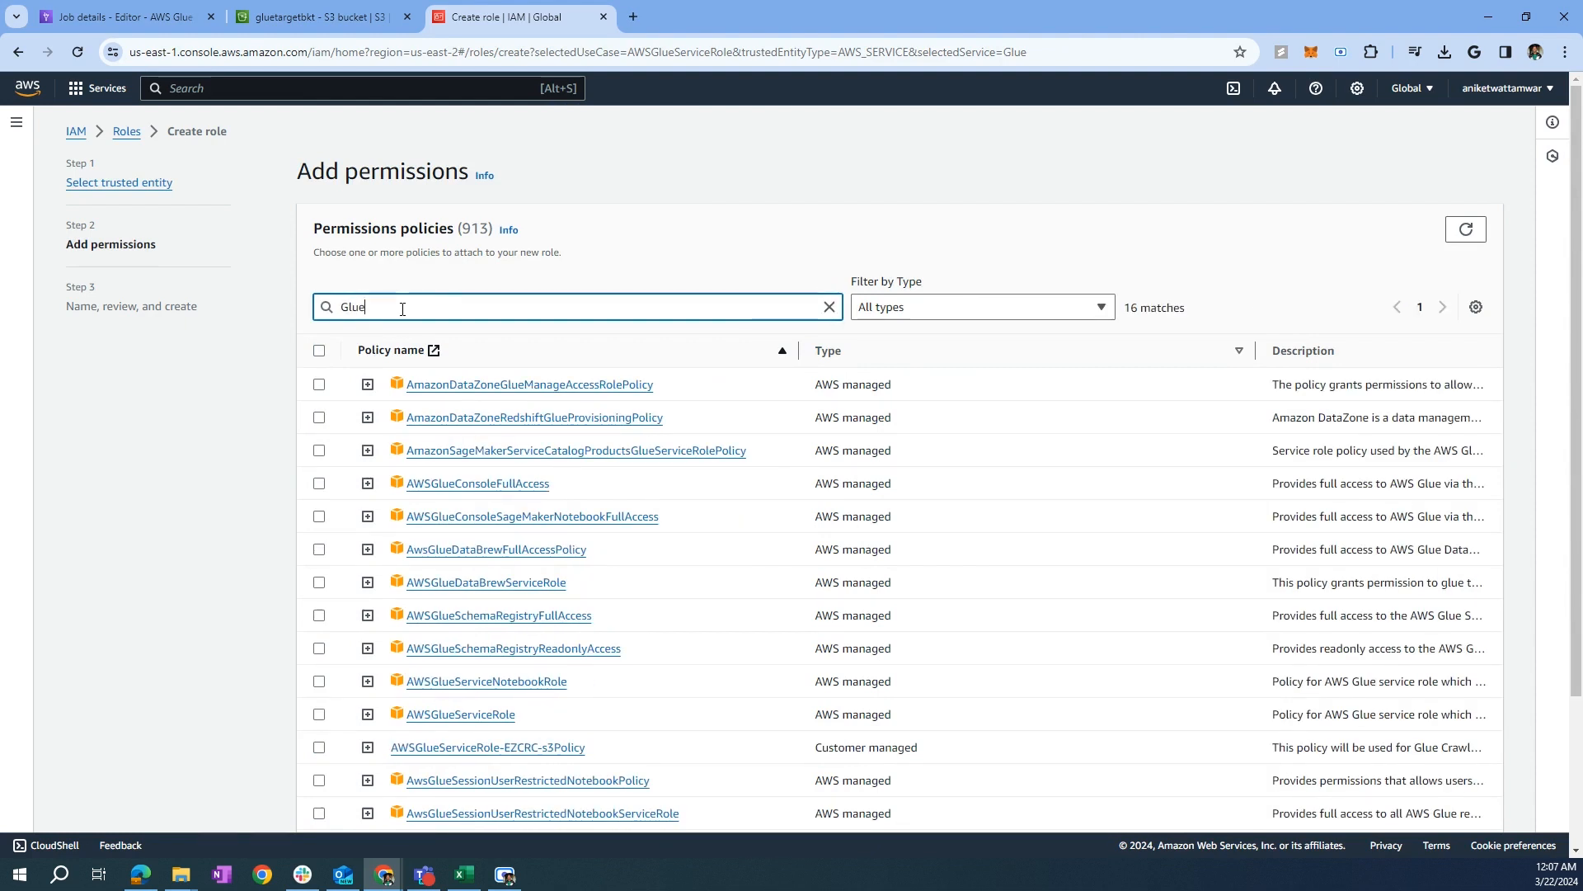
pyautogui.click(318, 485)
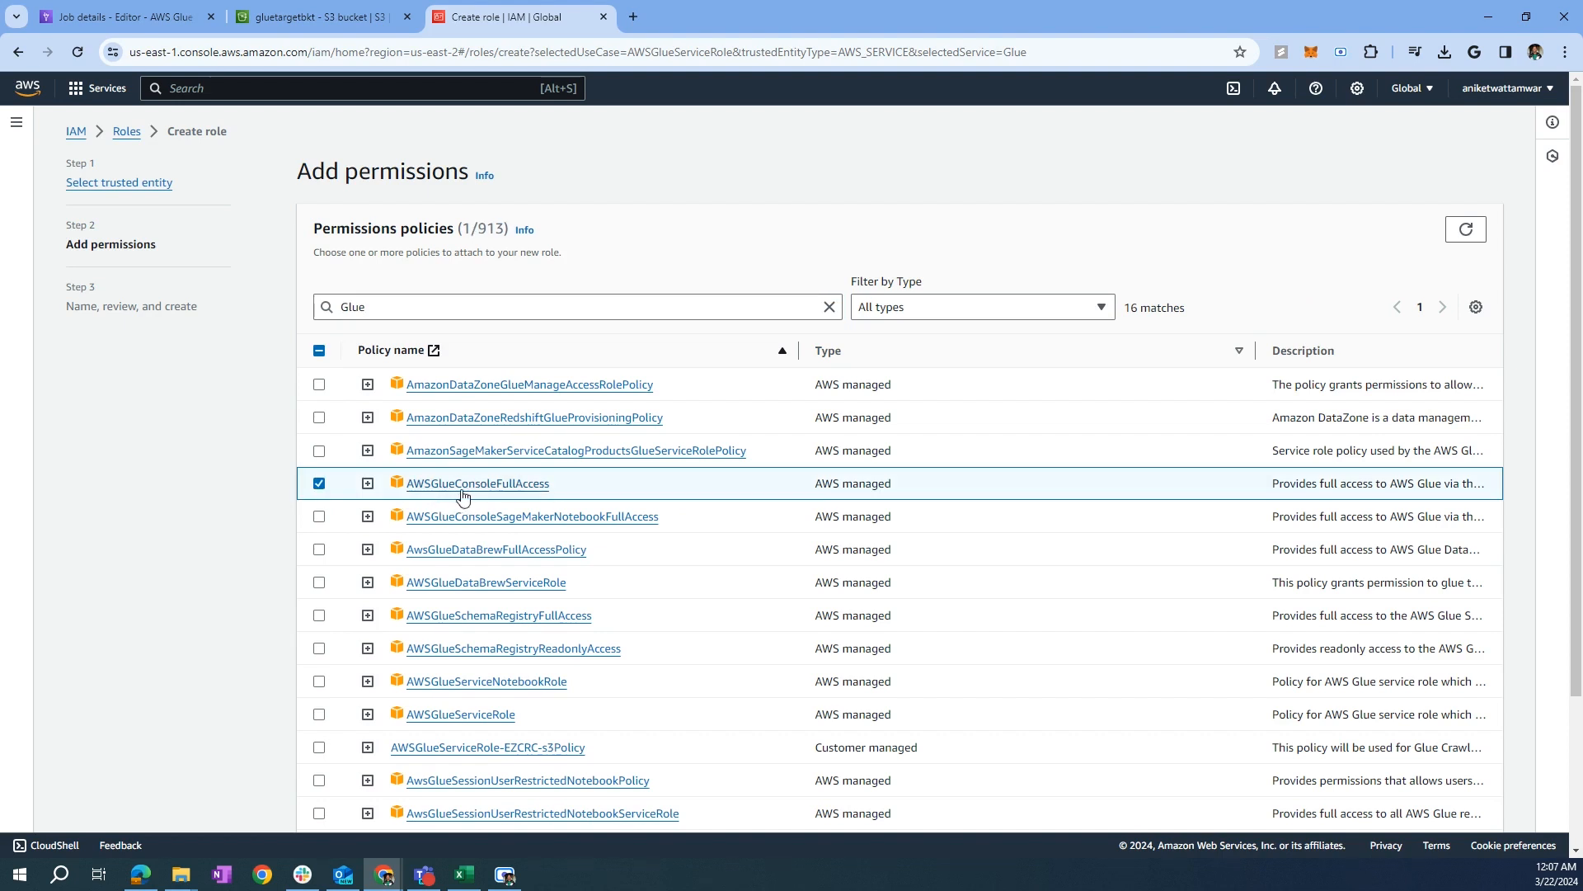
pyautogui.click(318, 715)
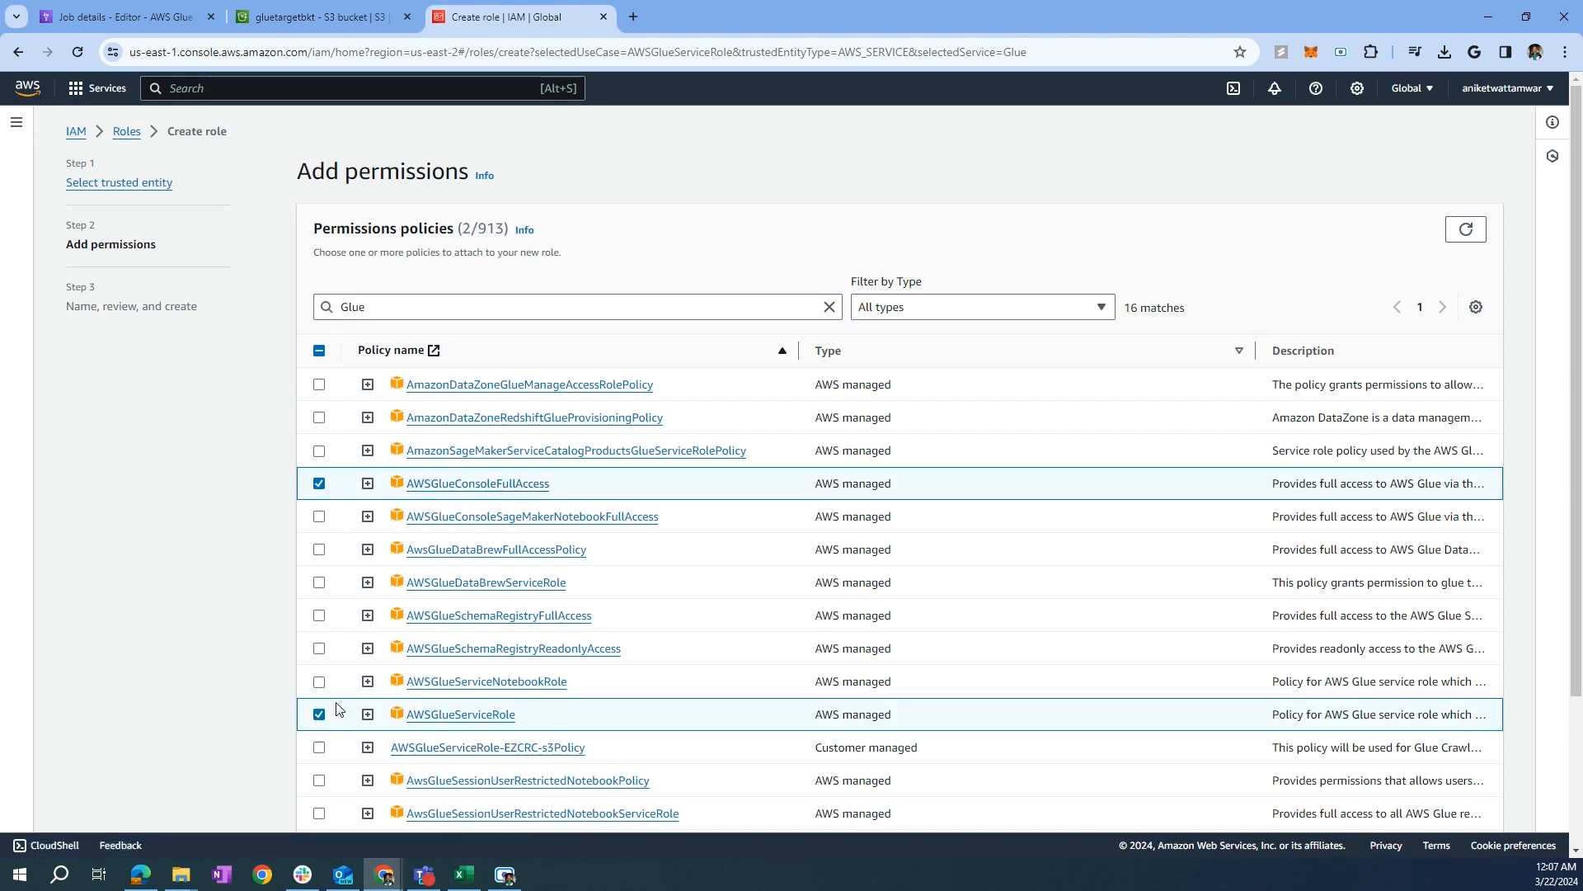
# Step: Filter the policies by S3 and select AmazonS3FullAccess, and abandon the role creation without saving
pyautogui.doubleClick(342, 307)
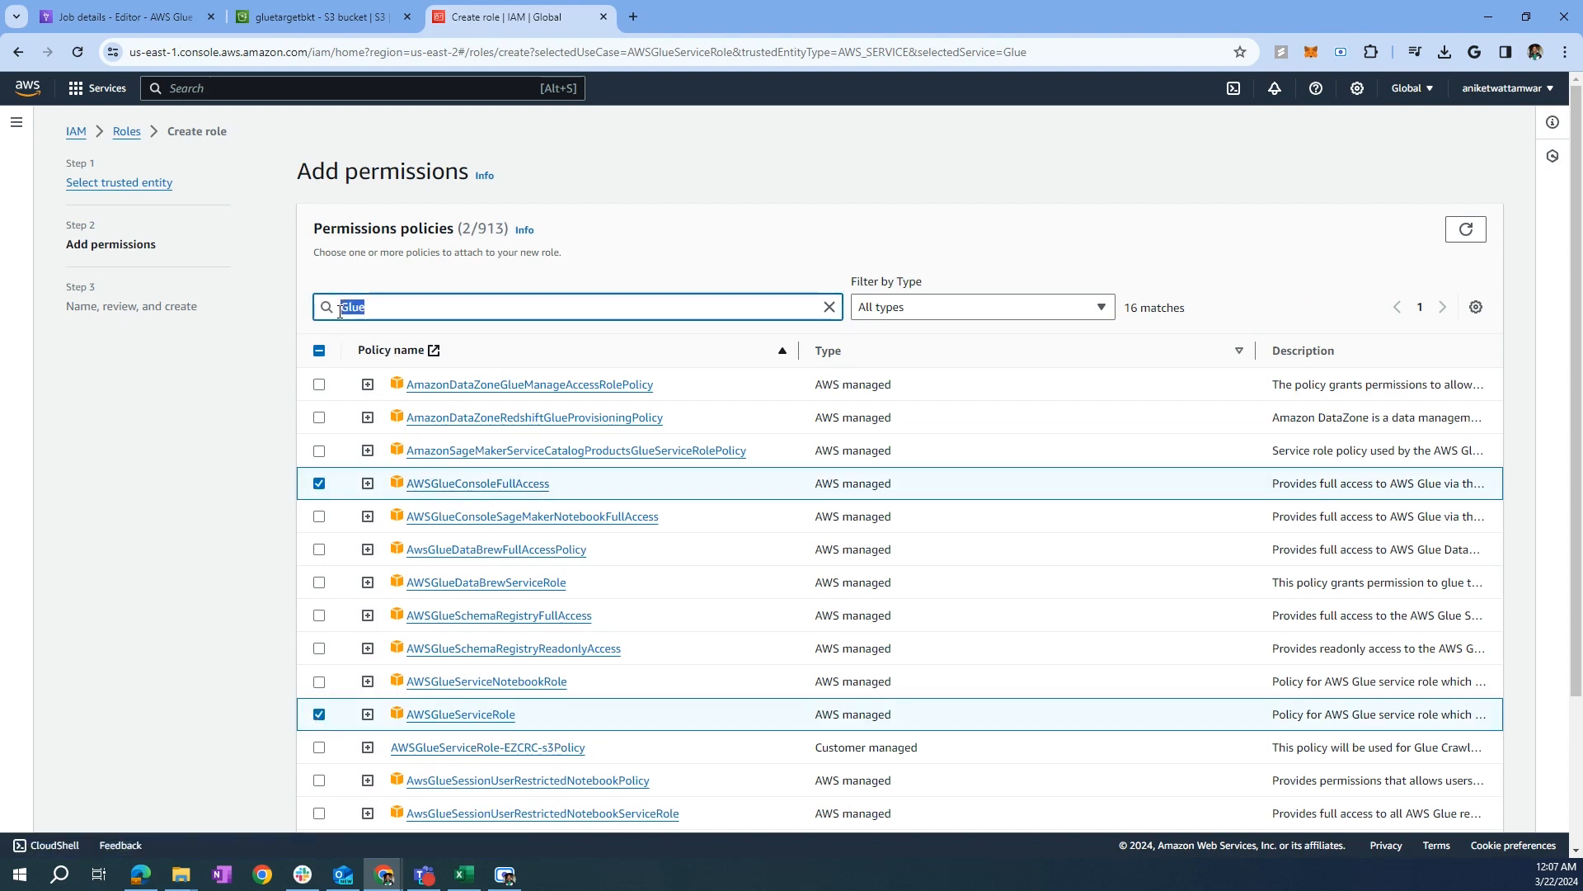
pyautogui.write('S#')
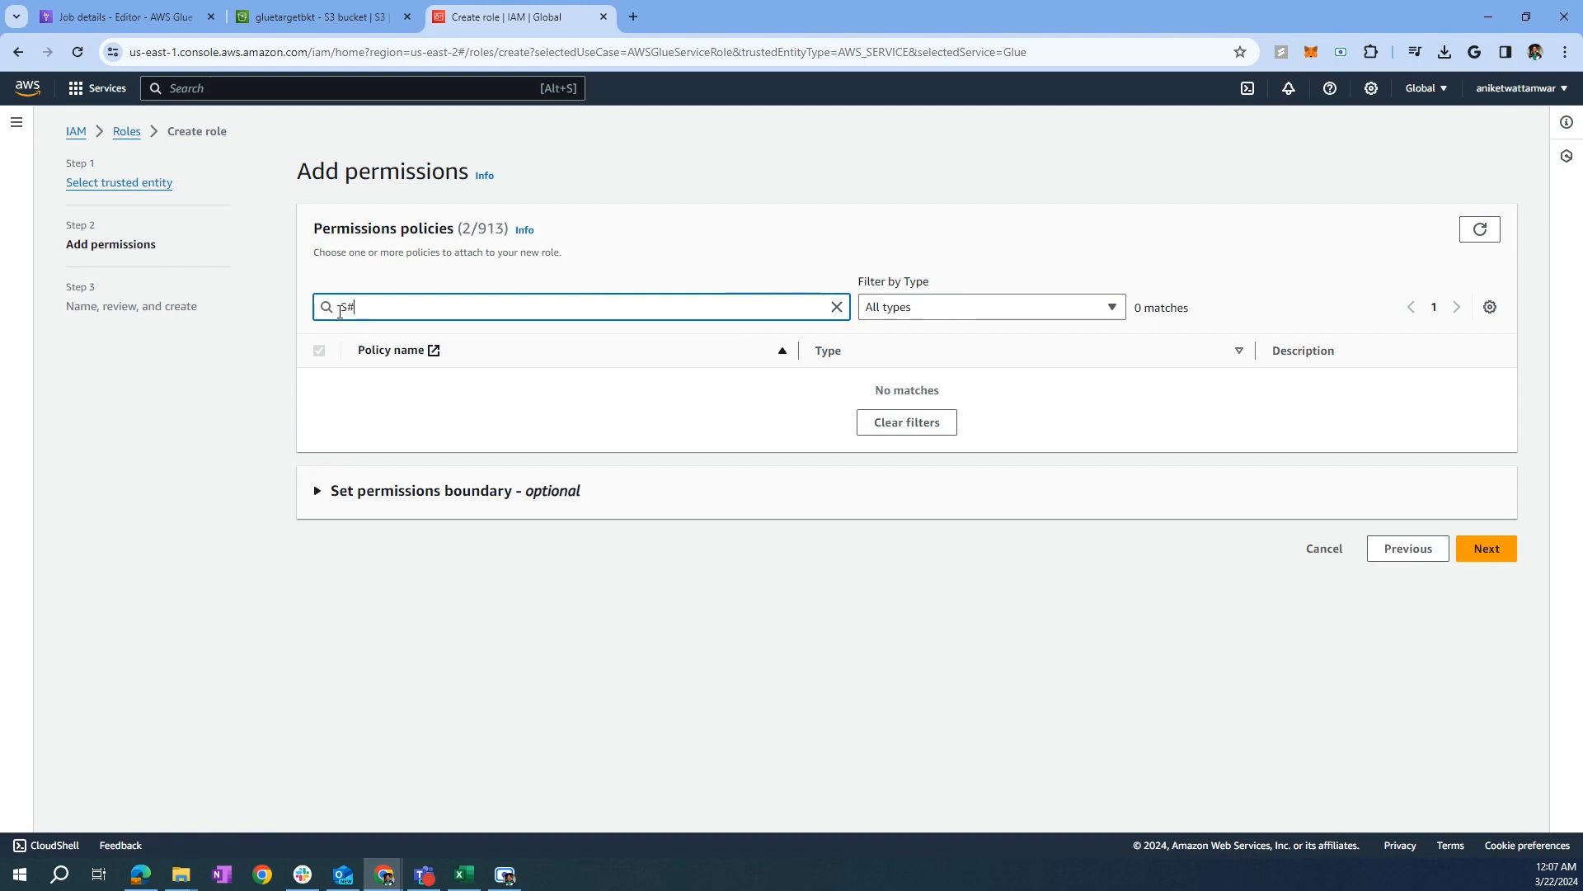
pyautogui.press('BackSpace')
pyautogui.write('3')
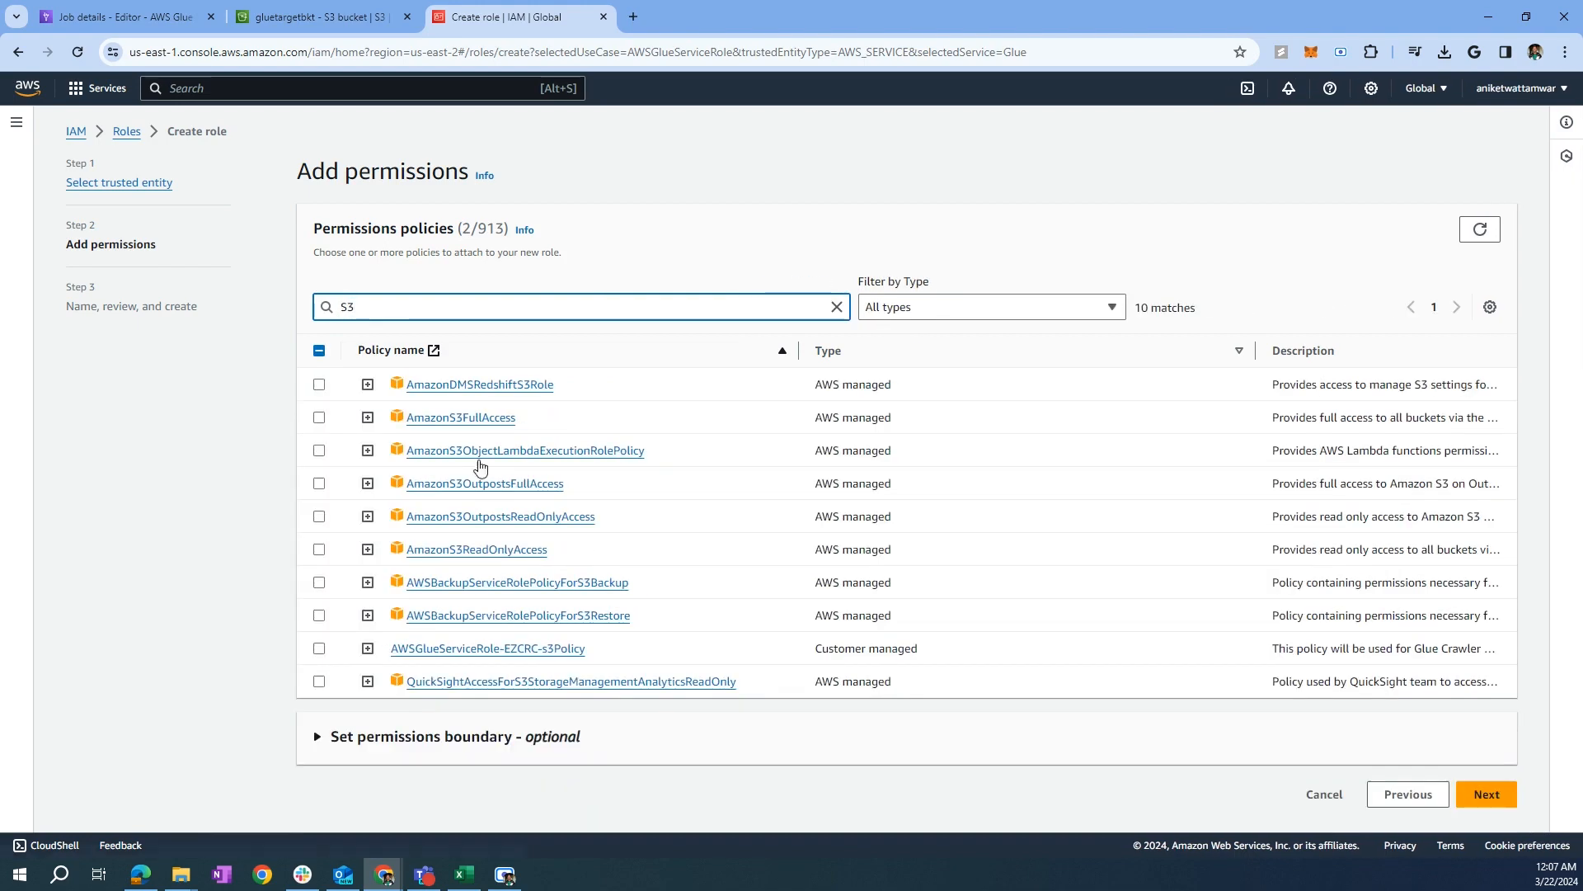
pyautogui.click(318, 419)
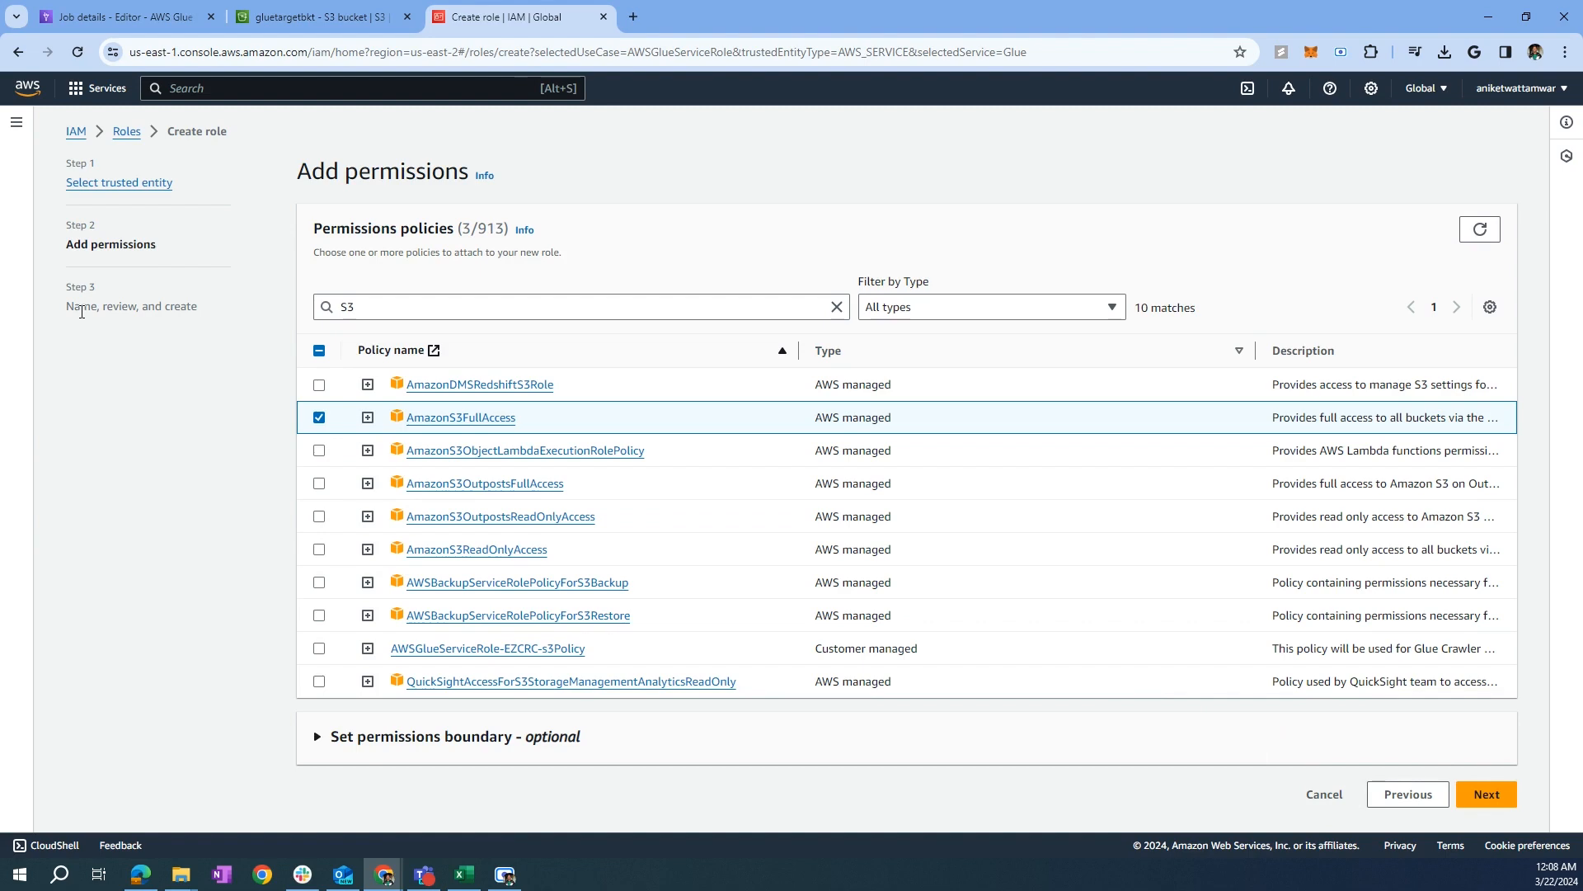
pyautogui.click(1324, 794)
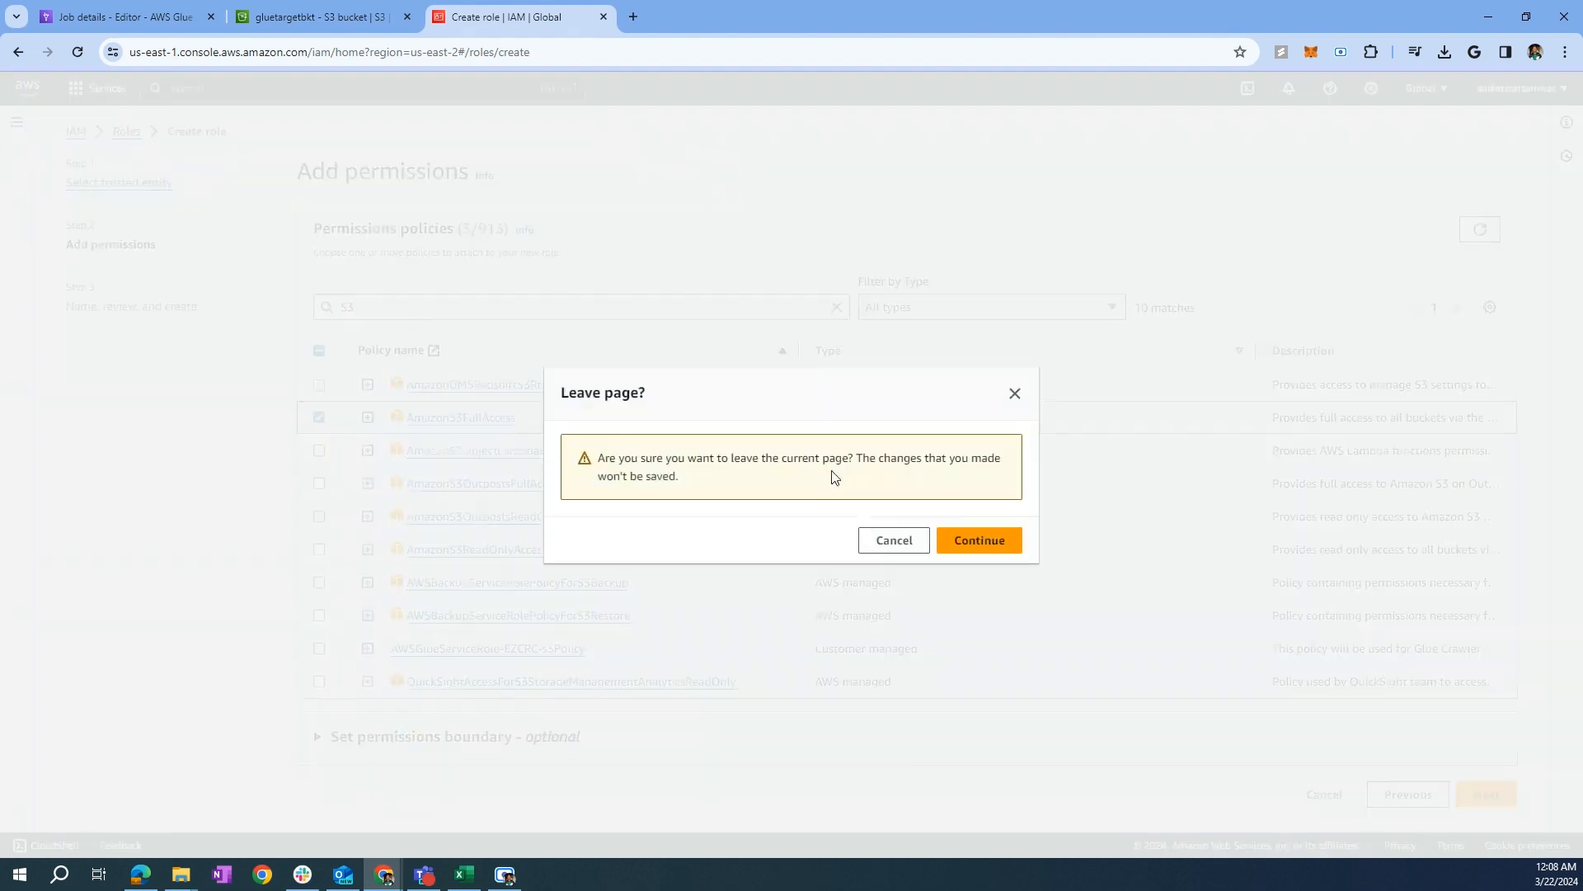
pyautogui.click(973, 551)
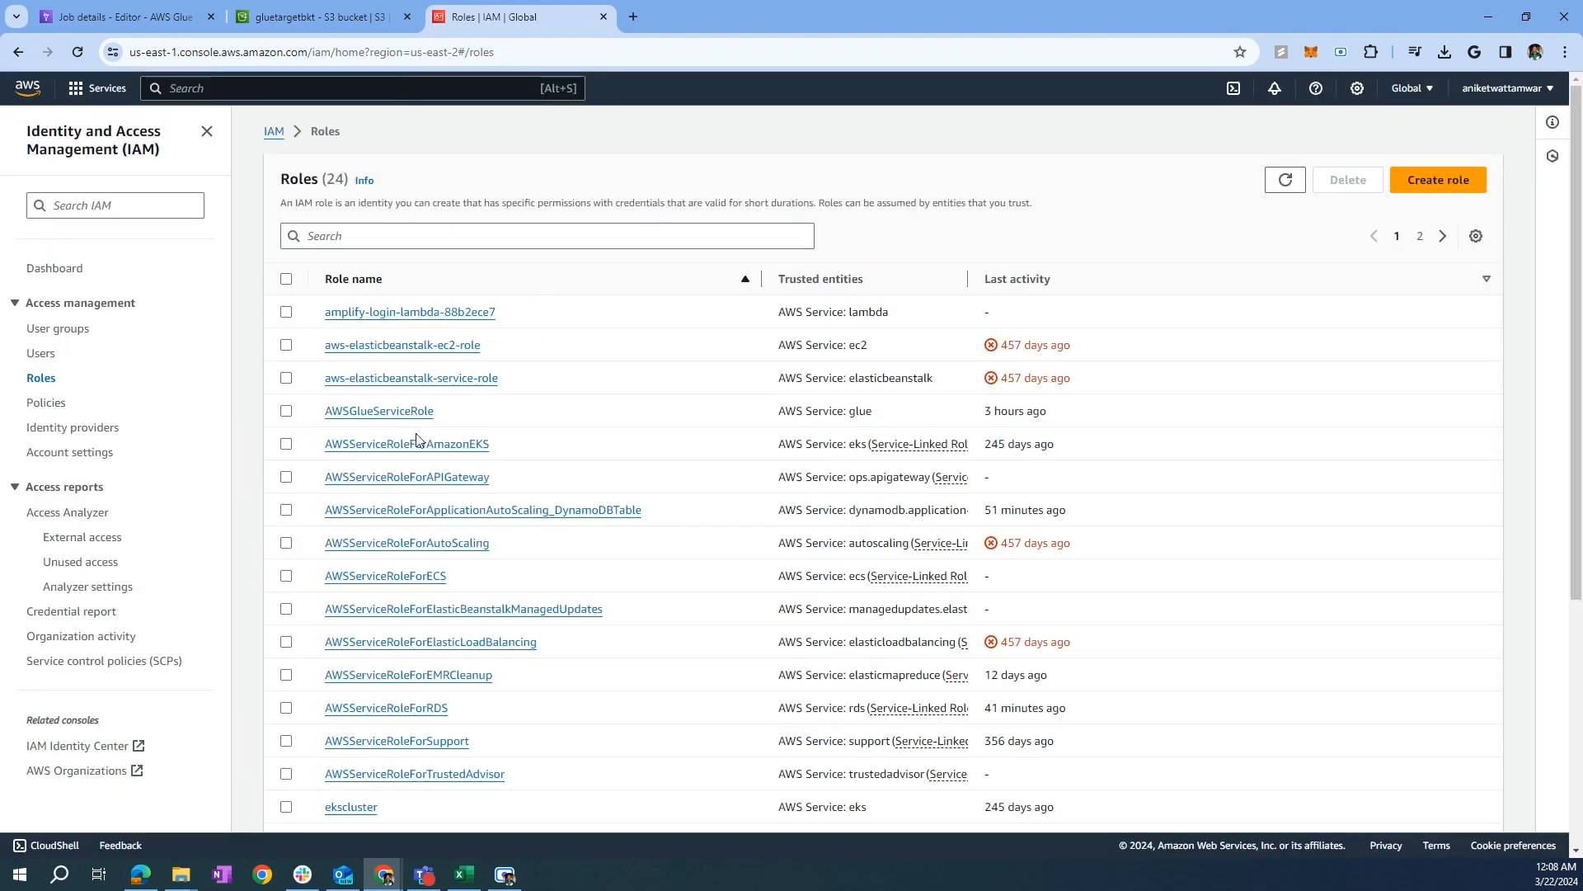
# Step: Open the existing glue_service role and review its attached permissions policies and the options for adding more
pyautogui.click(355, 247)
pyautogui.scroll(-3, 429, 649)
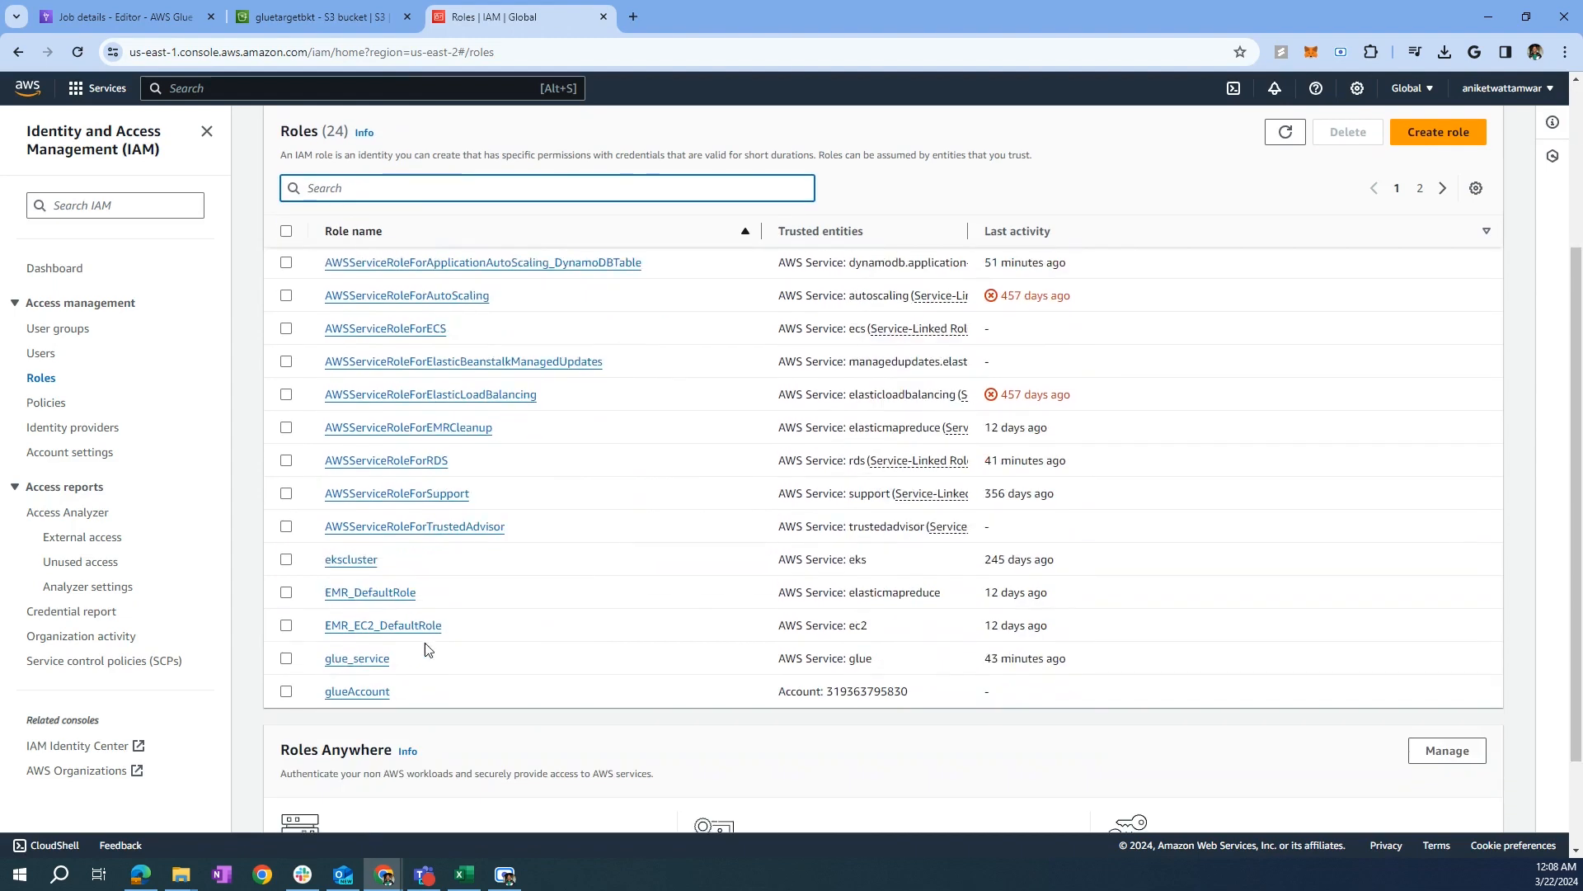
pyautogui.click(369, 658)
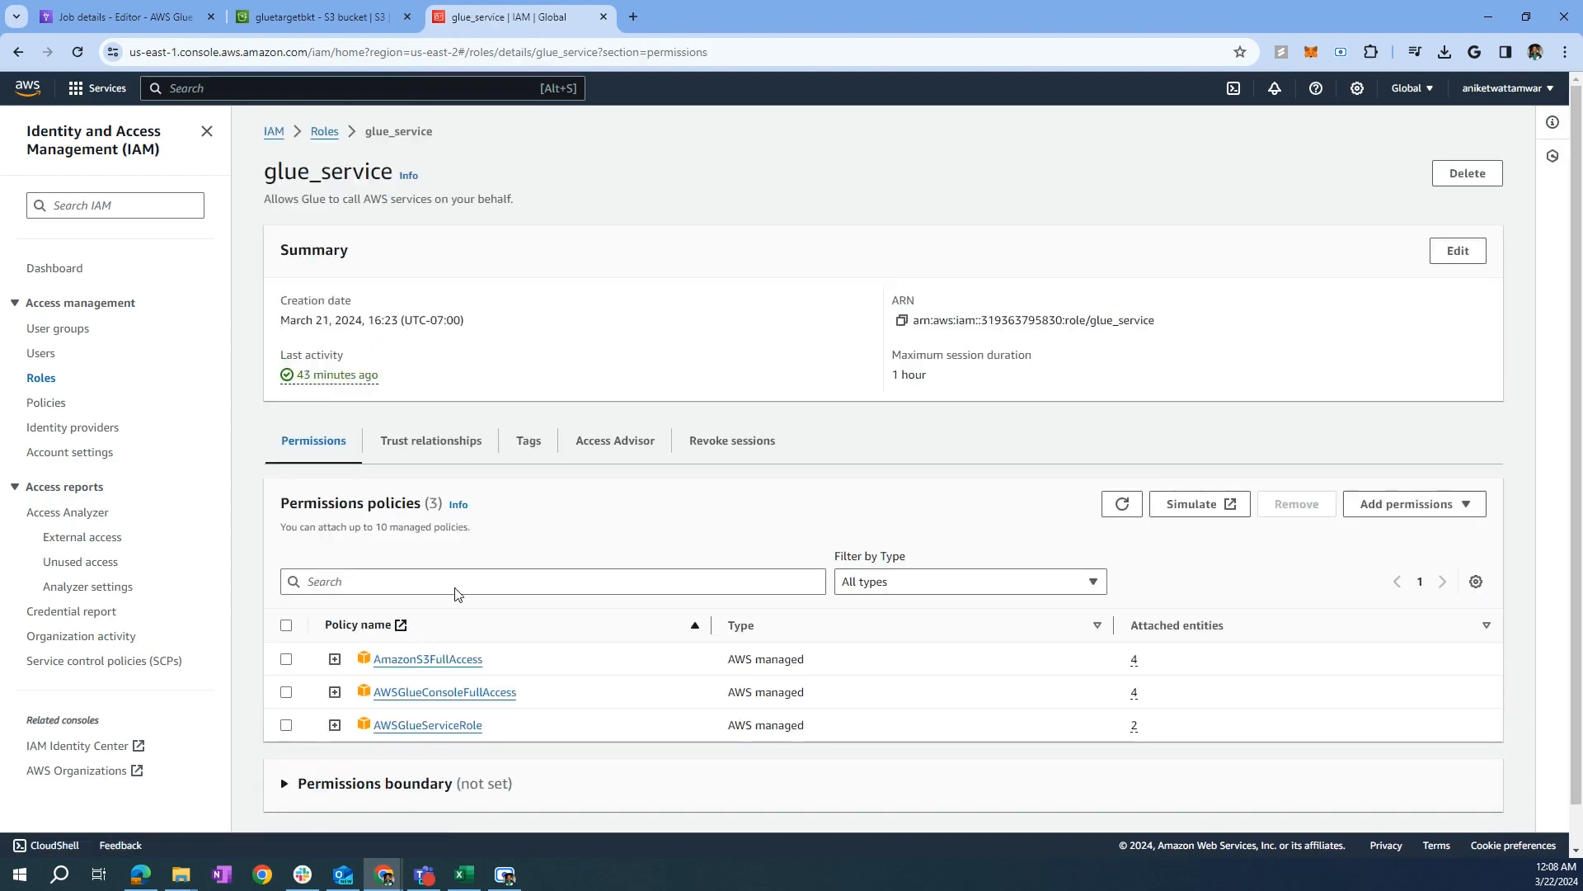
pyautogui.scroll(-3, 433, 481)
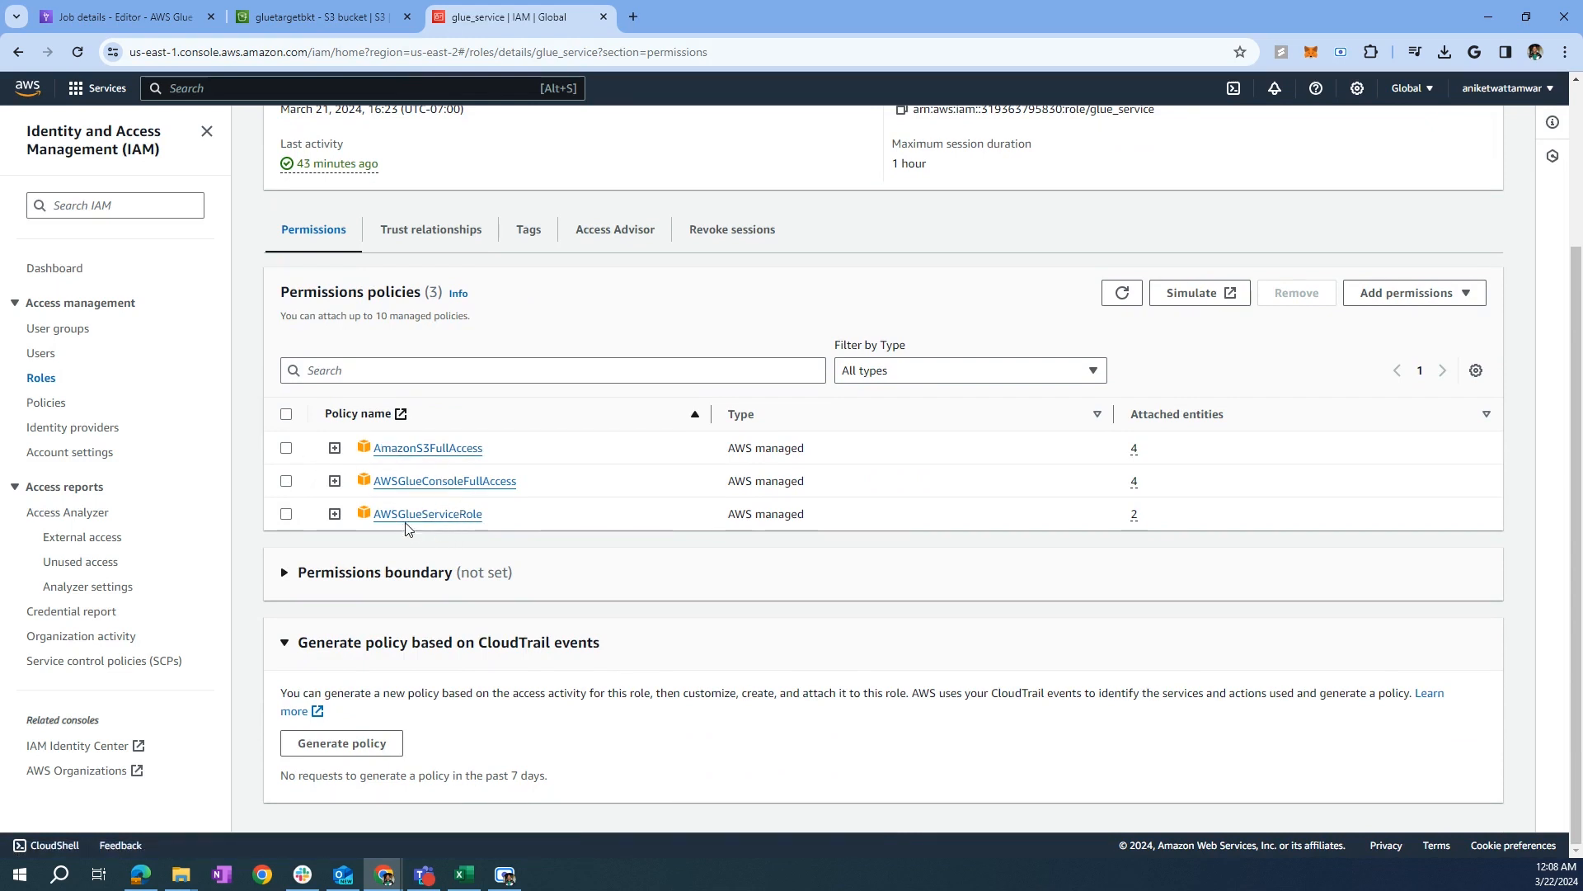
pyautogui.click(1433, 299)
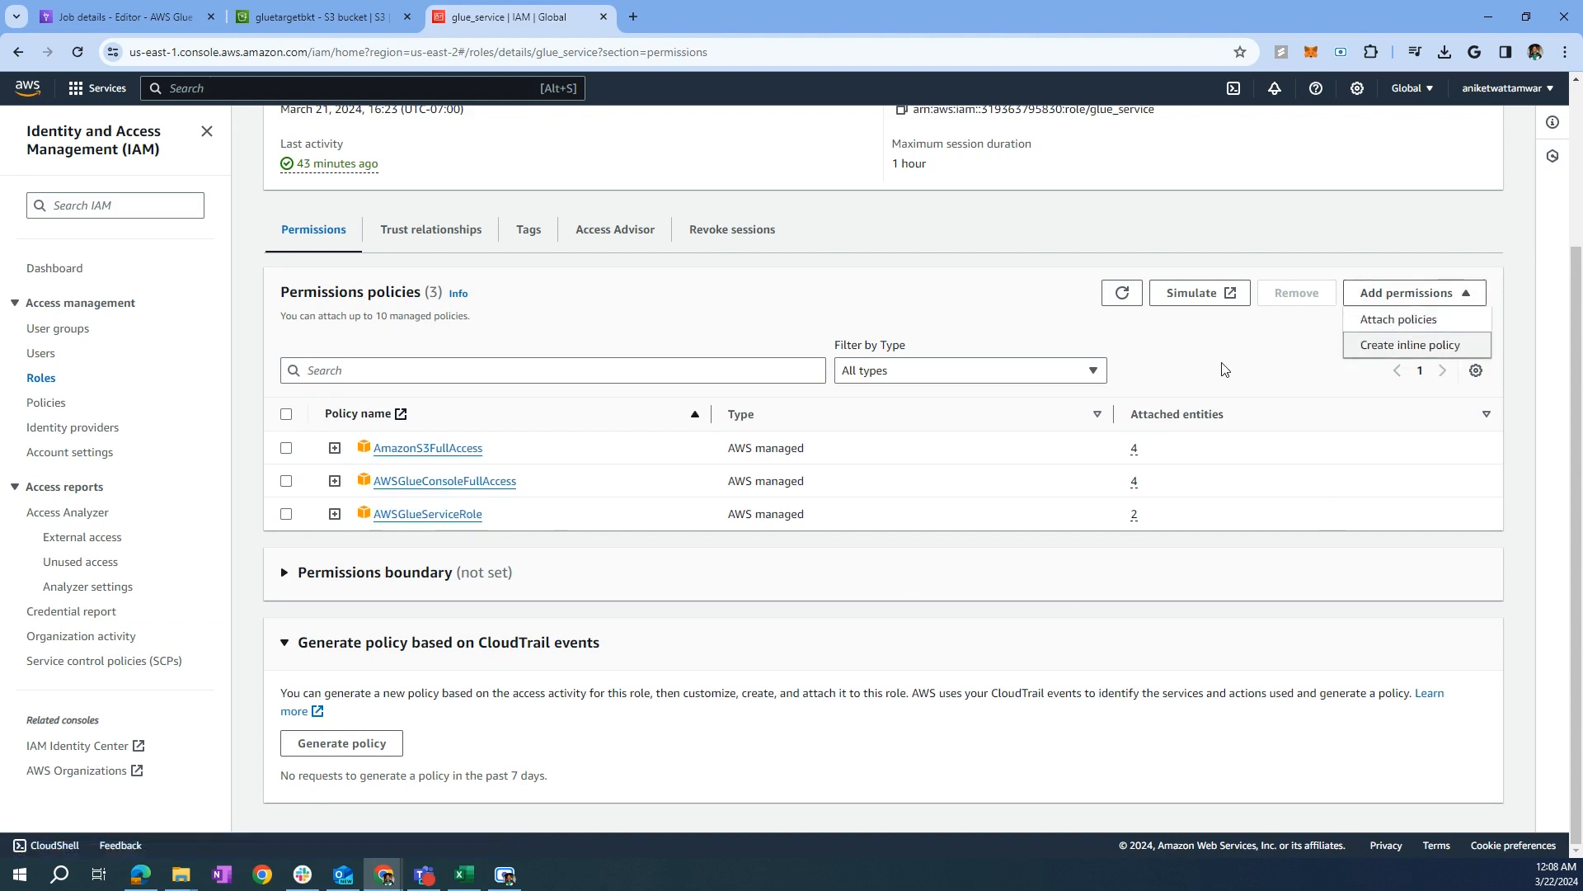
pyautogui.click(1195, 368)
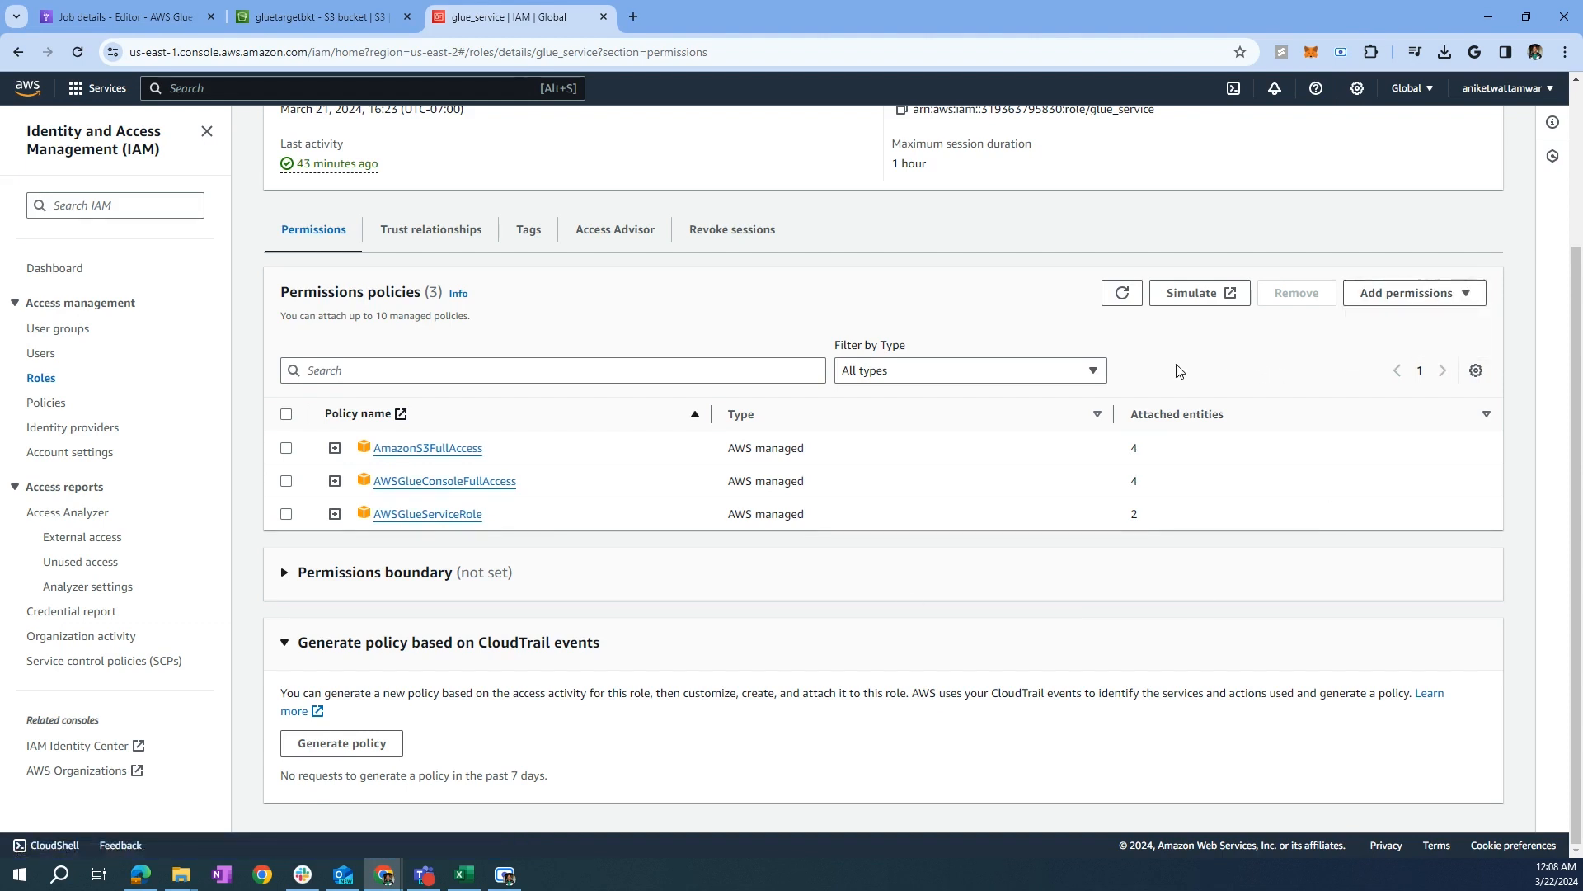
# Step: Return to the Glue job details and review the IAM role, worker, bookmark, retry and timeout settings
pyautogui.click(299, 19)
pyautogui.click(124, 17)
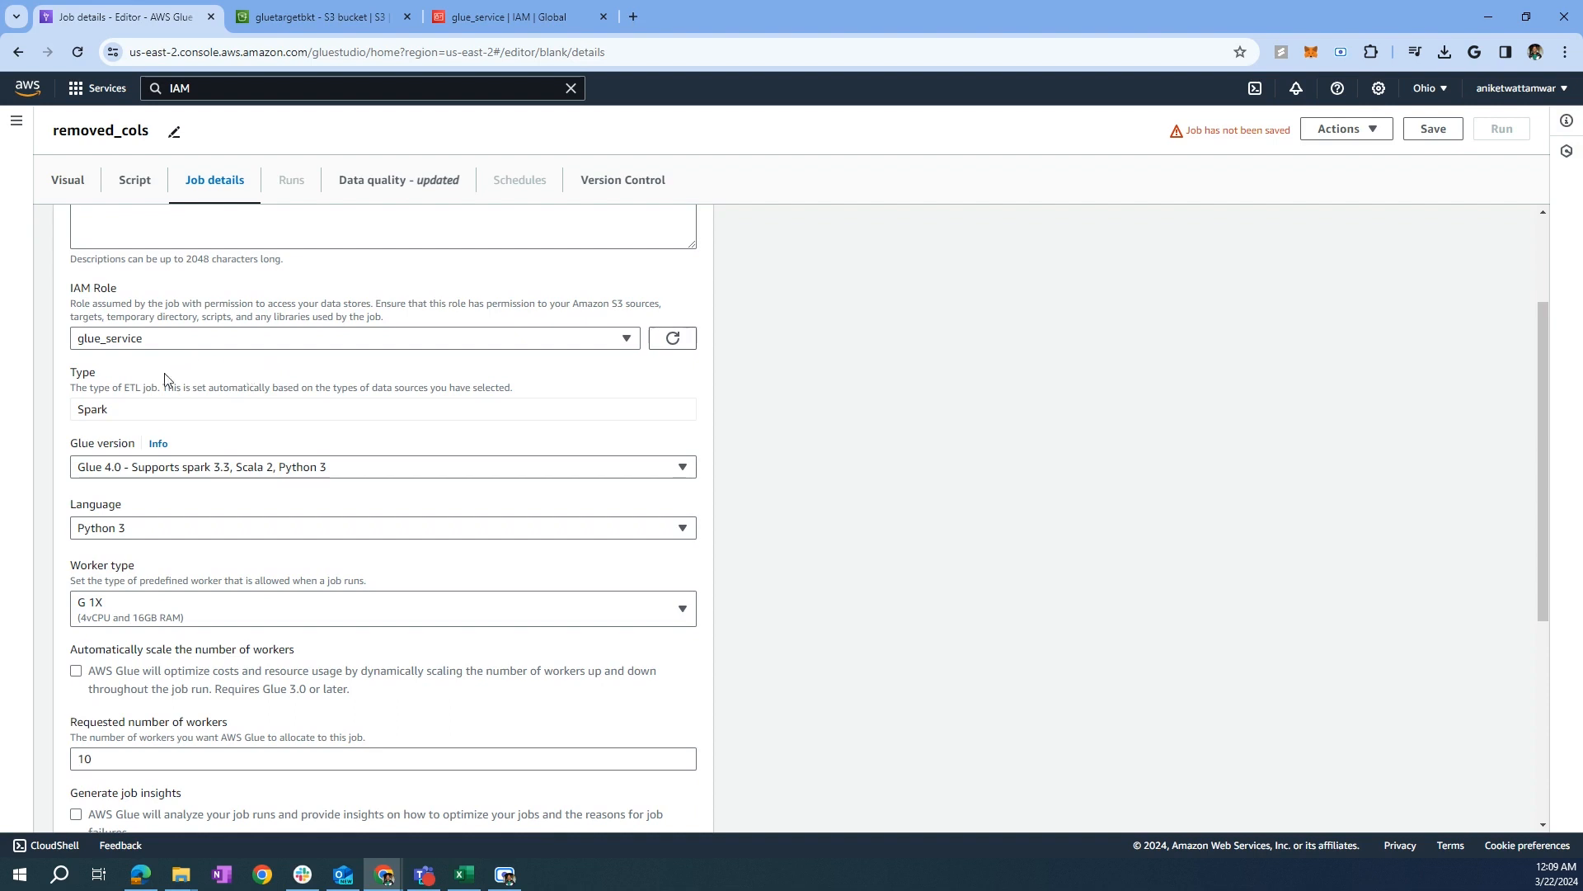
pyautogui.click(132, 347)
pyautogui.click(136, 344)
pyautogui.scroll(-3, 205, 371)
pyautogui.scroll(-2, 217, 488)
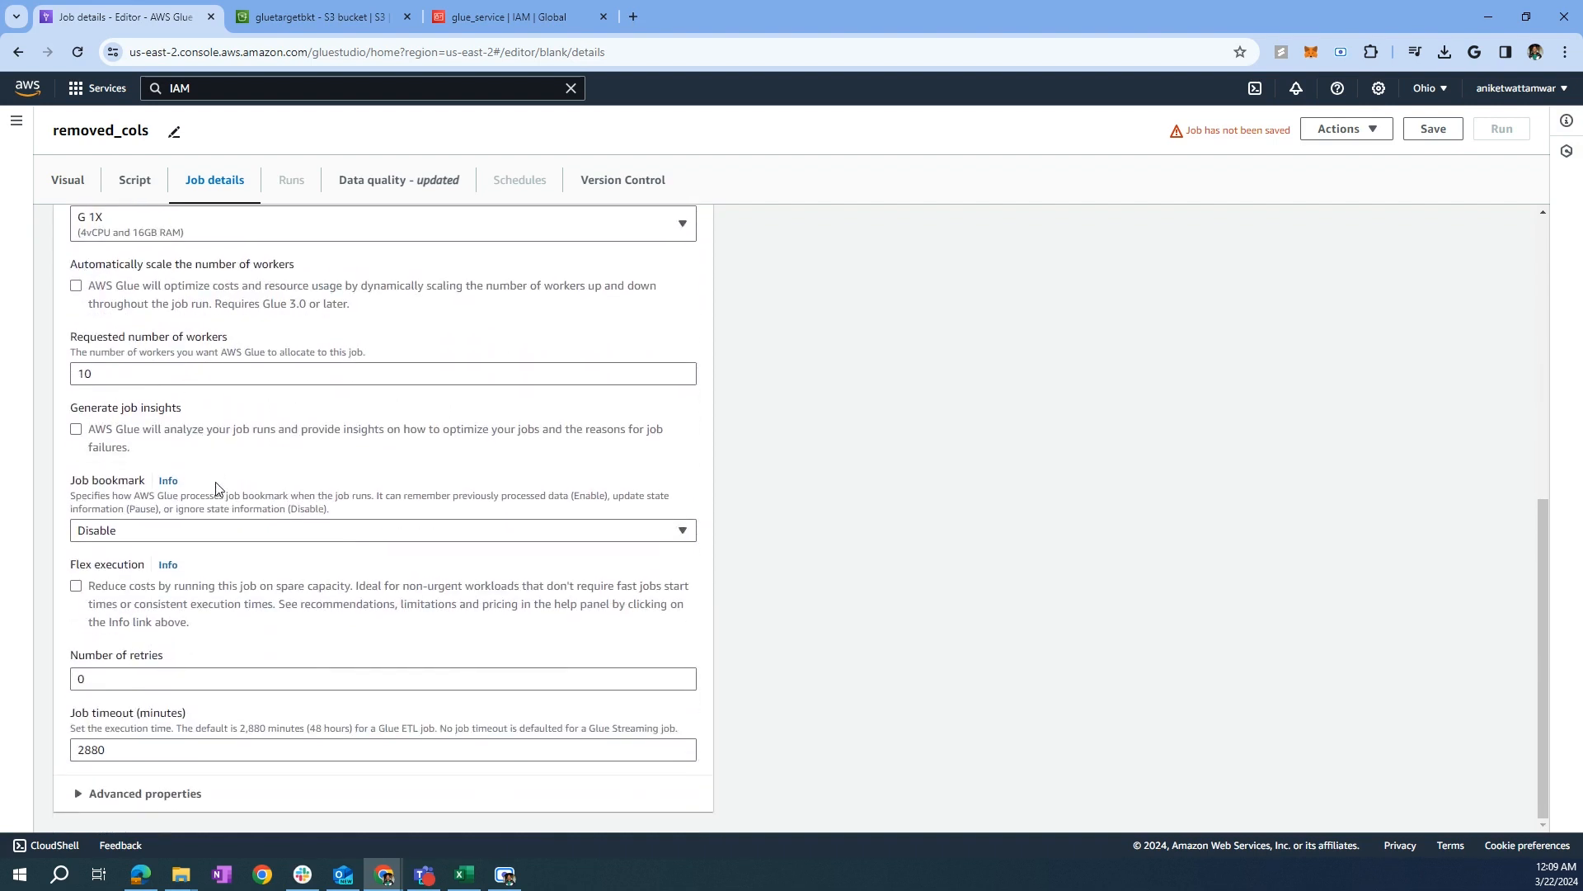
pyautogui.scroll(7, 210, 392)
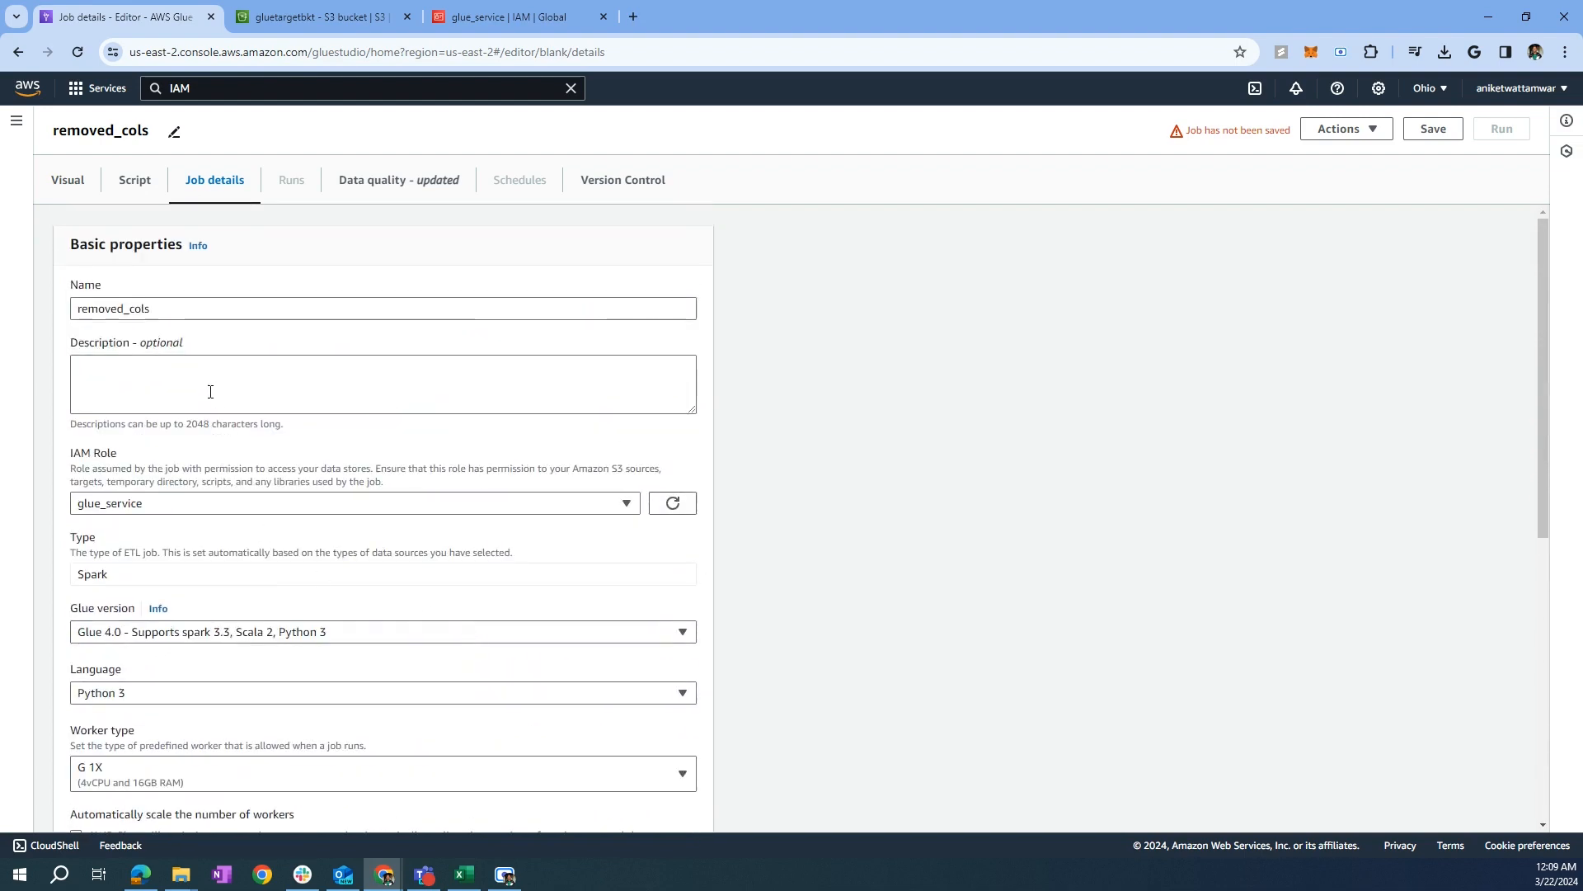
# Step: Save the removed_cols job and return to its visual graph with no node selected
pyautogui.click(1434, 133)
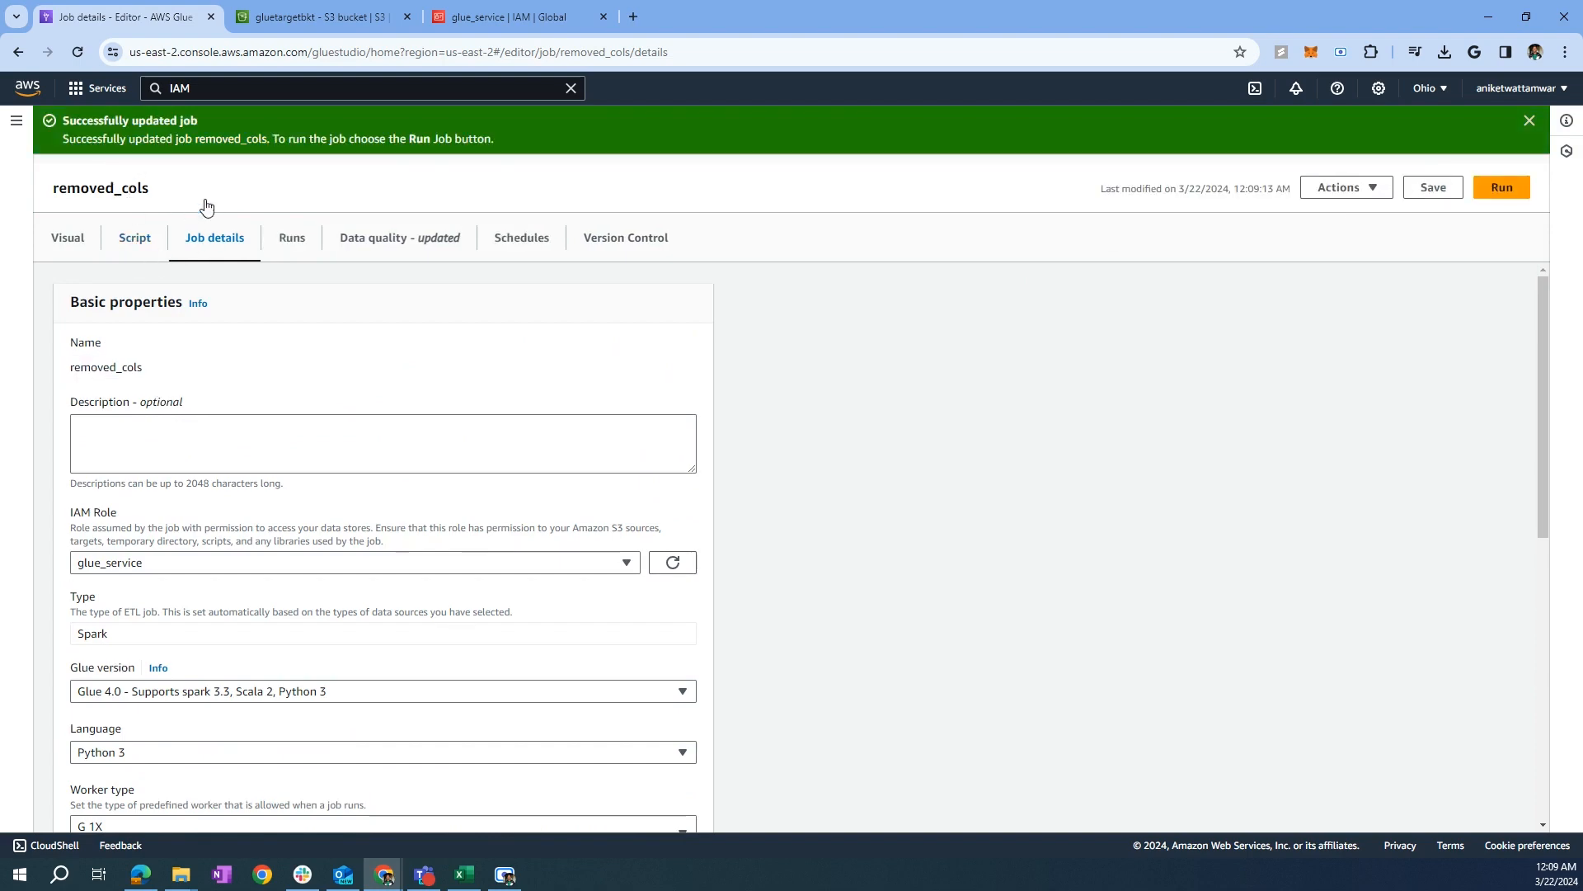
pyautogui.click(74, 244)
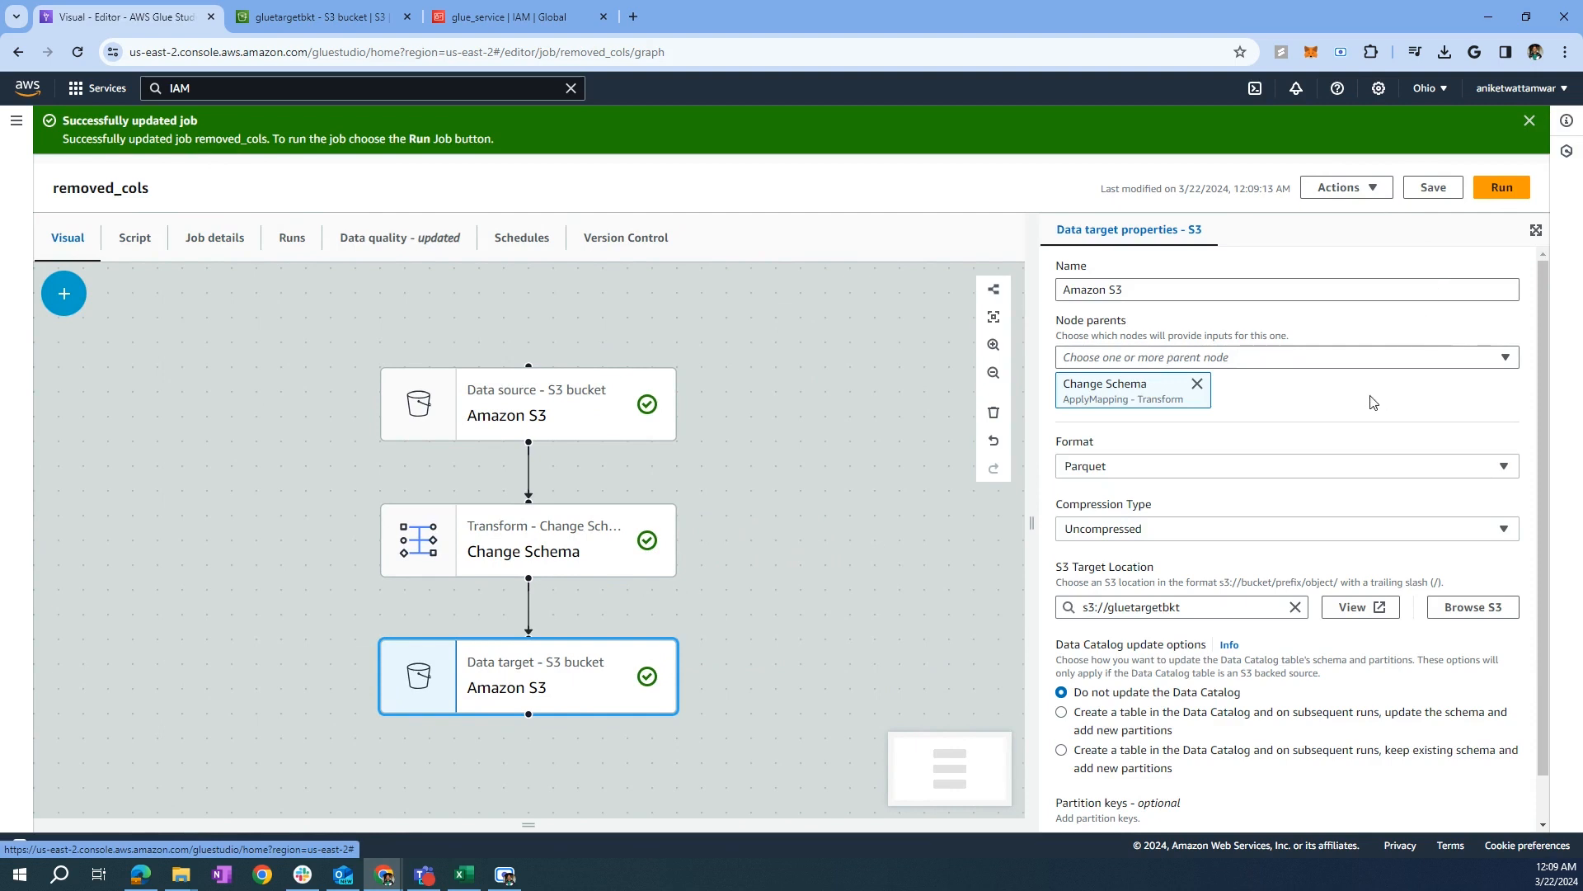
pyautogui.click(862, 404)
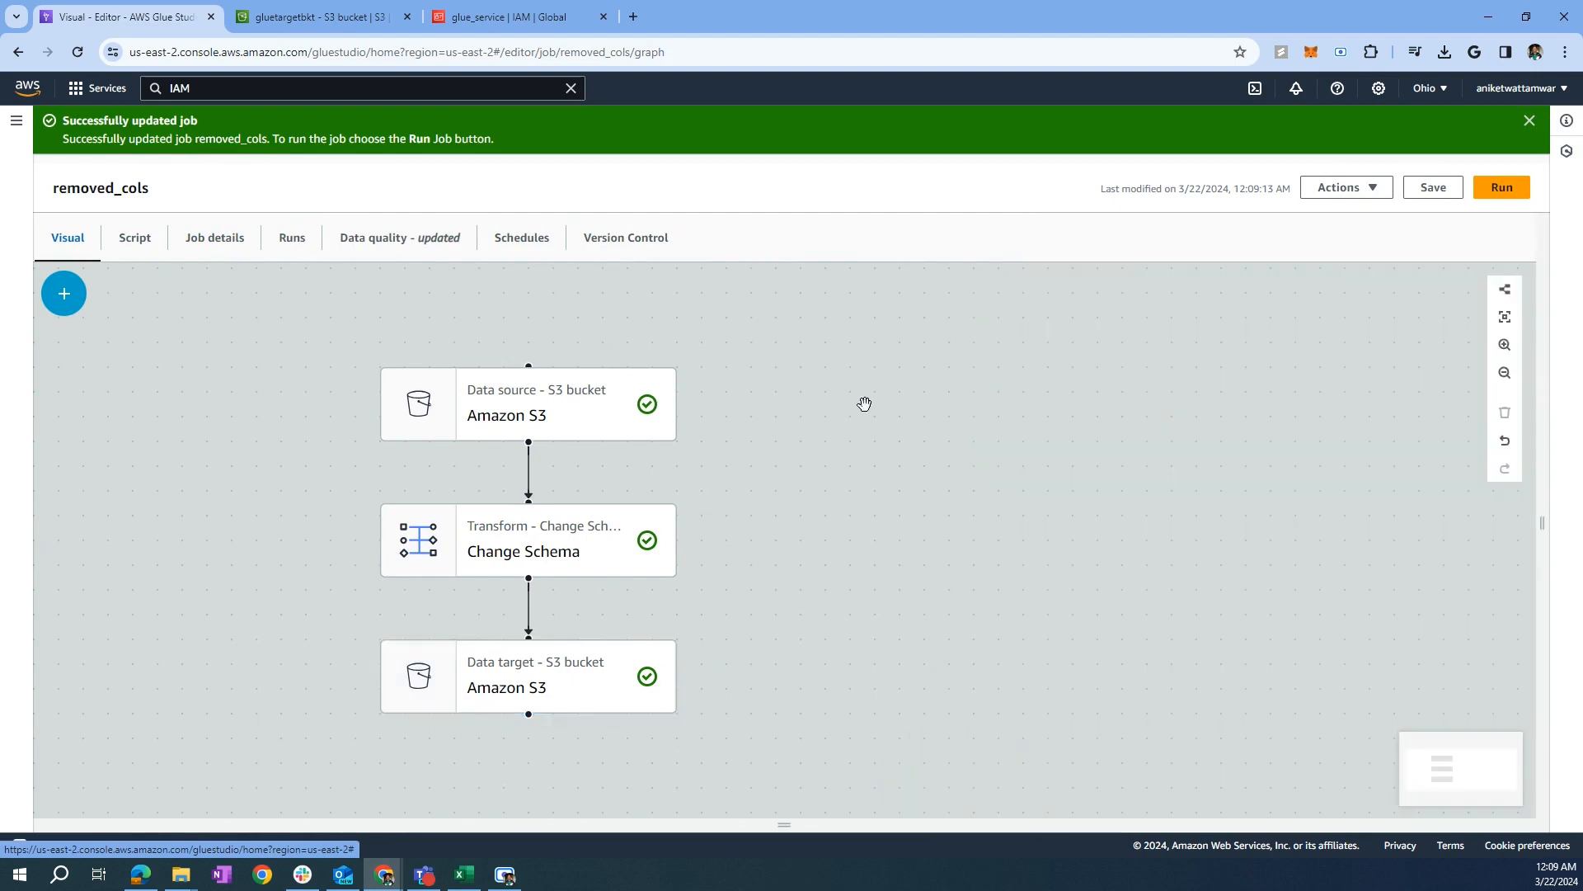
# Step: Run the removed_cols job and open its run details
pyautogui.click(1519, 193)
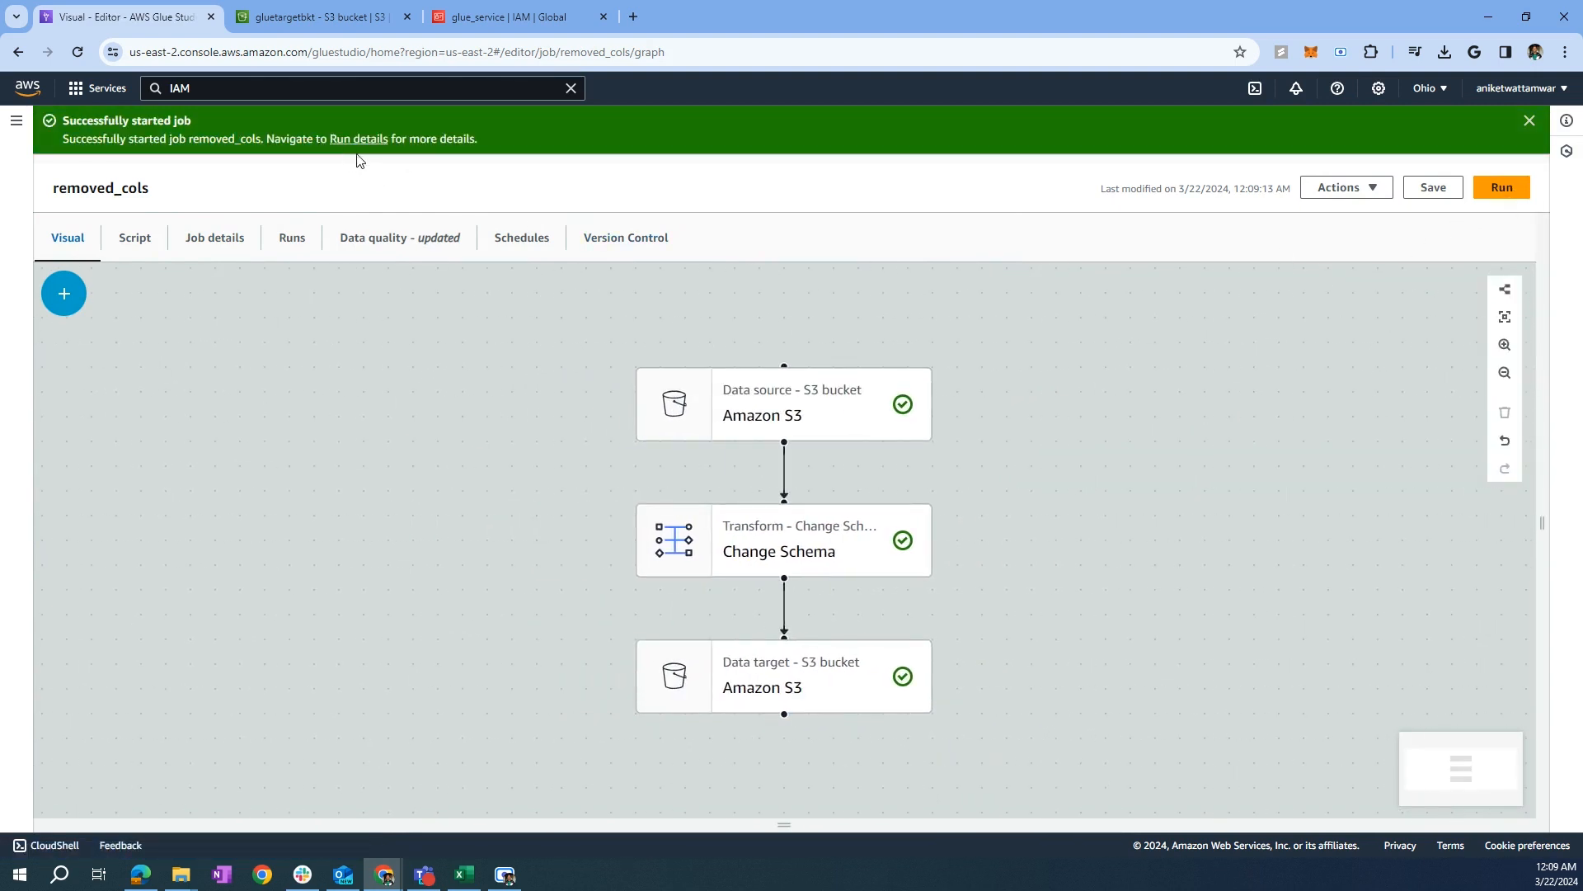
pyautogui.click(357, 138)
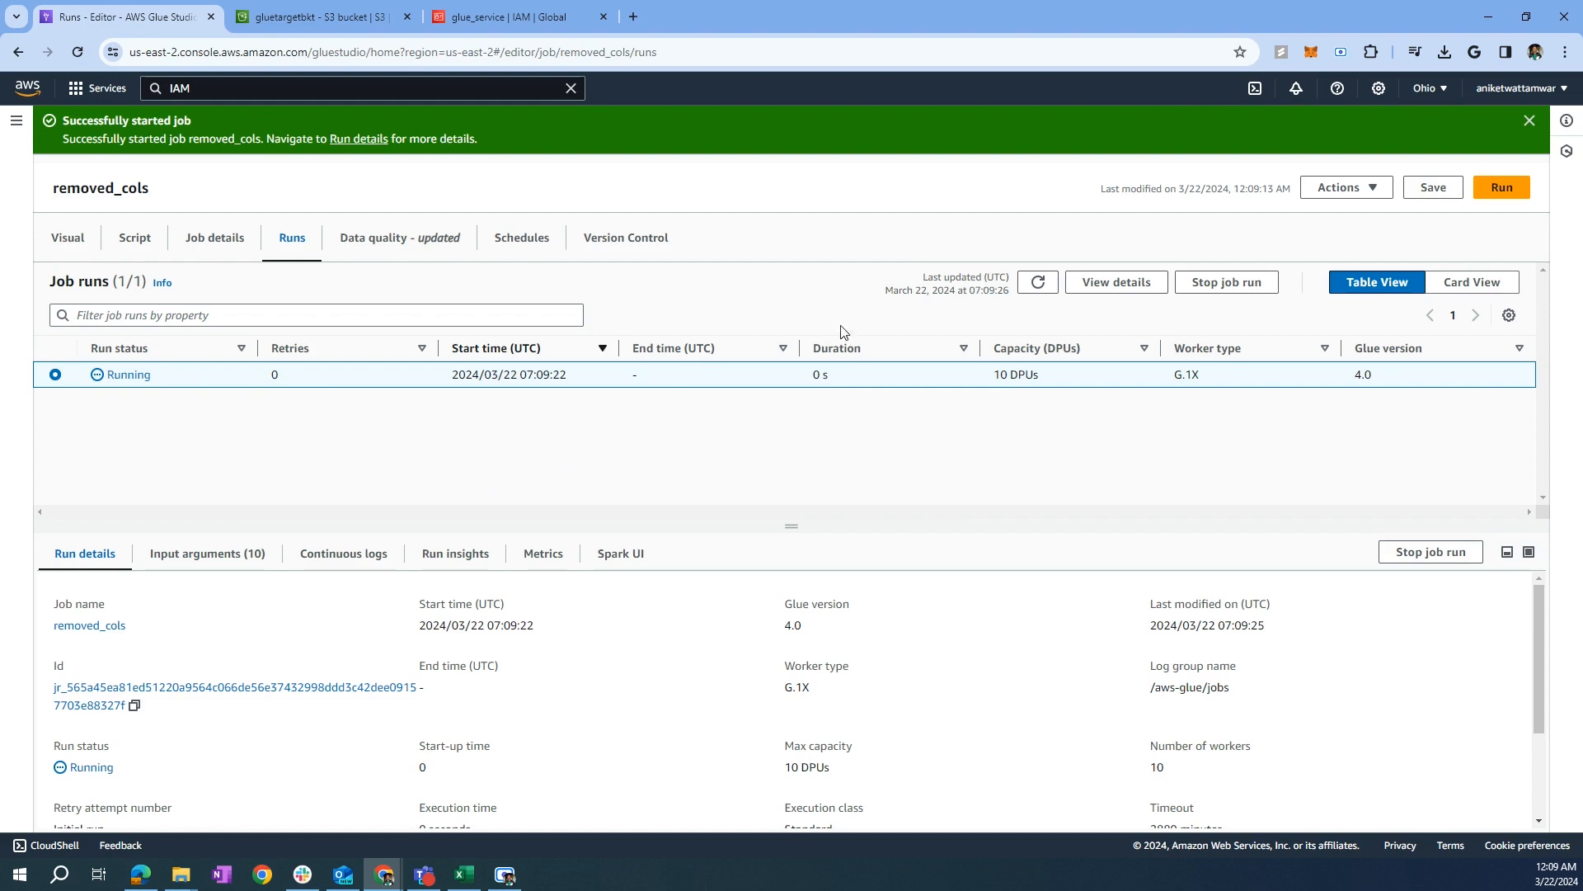
# Step: Refresh the removed_cols job runs to check the run's status, and return to the job's visual graph
pyautogui.click(1040, 287)
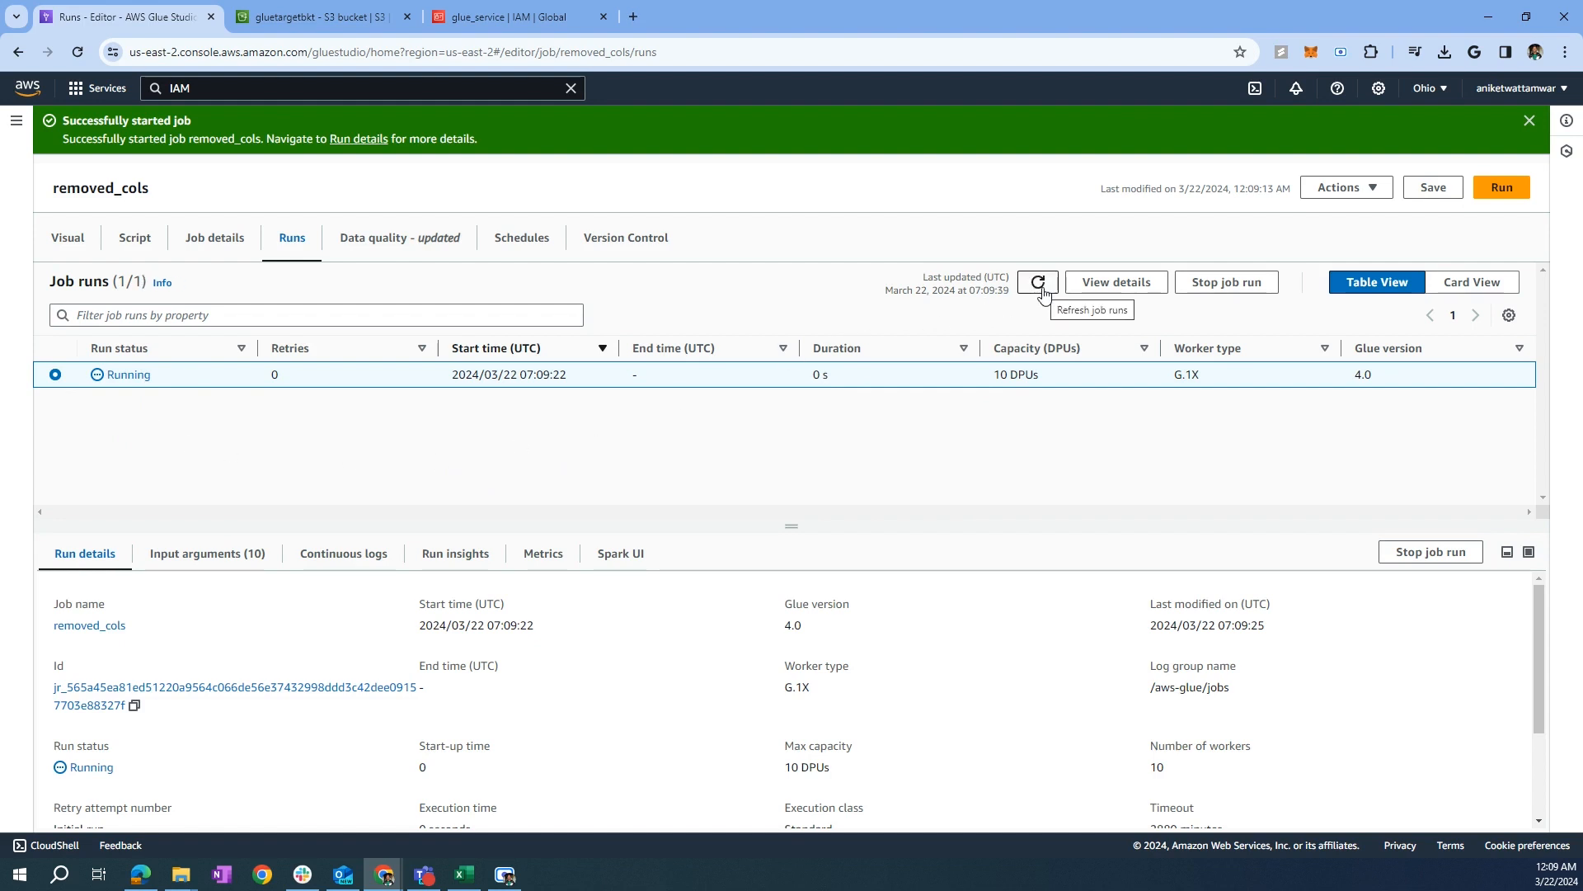
pyautogui.click(1040, 286)
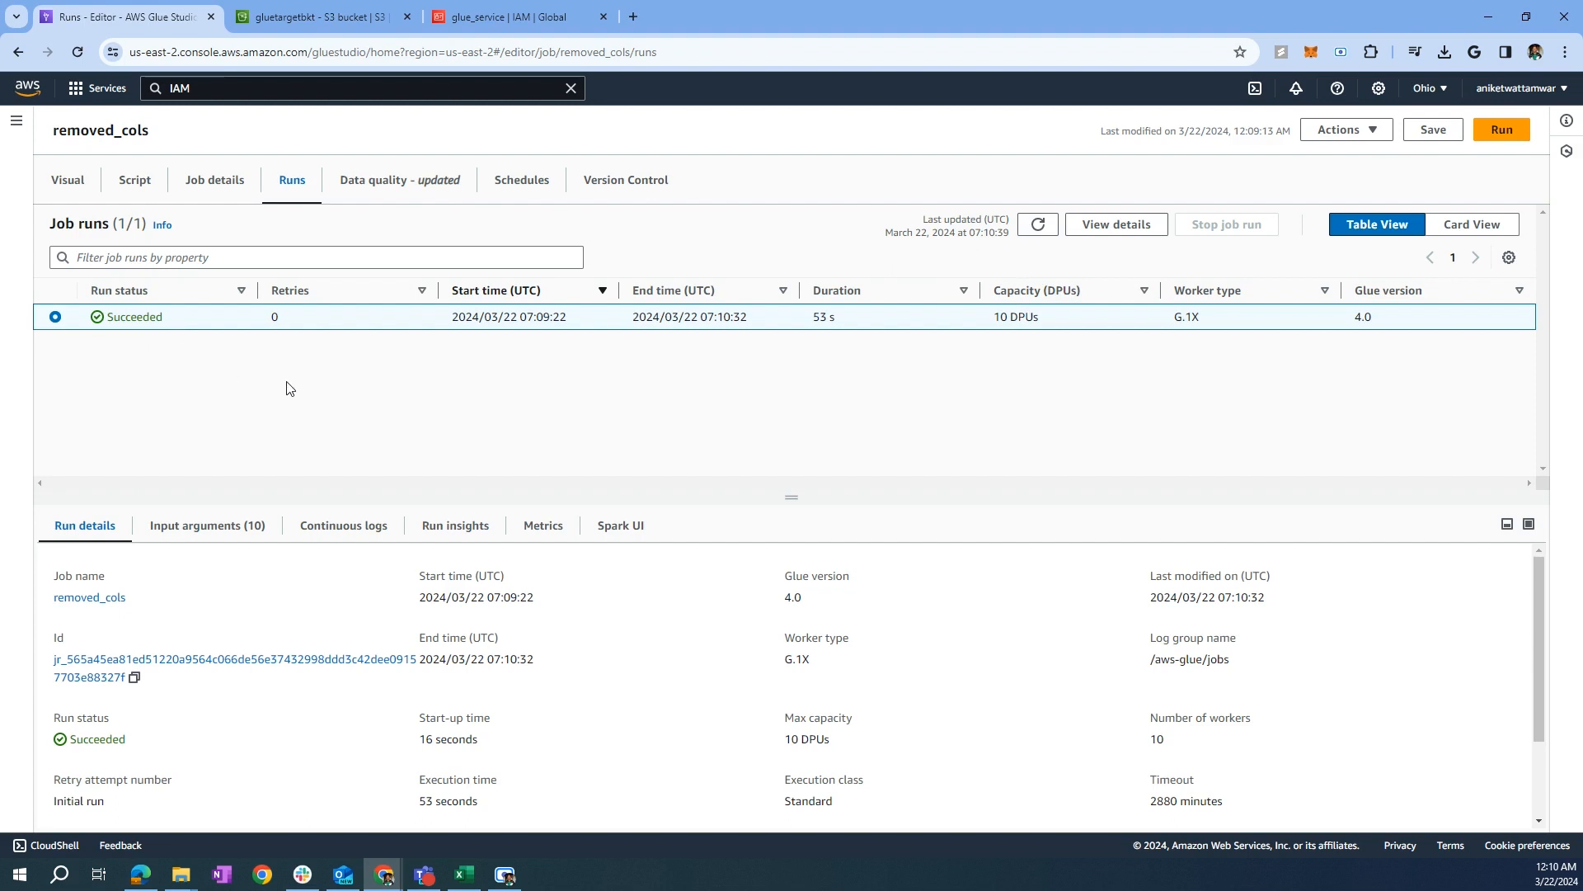
pyautogui.click(80, 188)
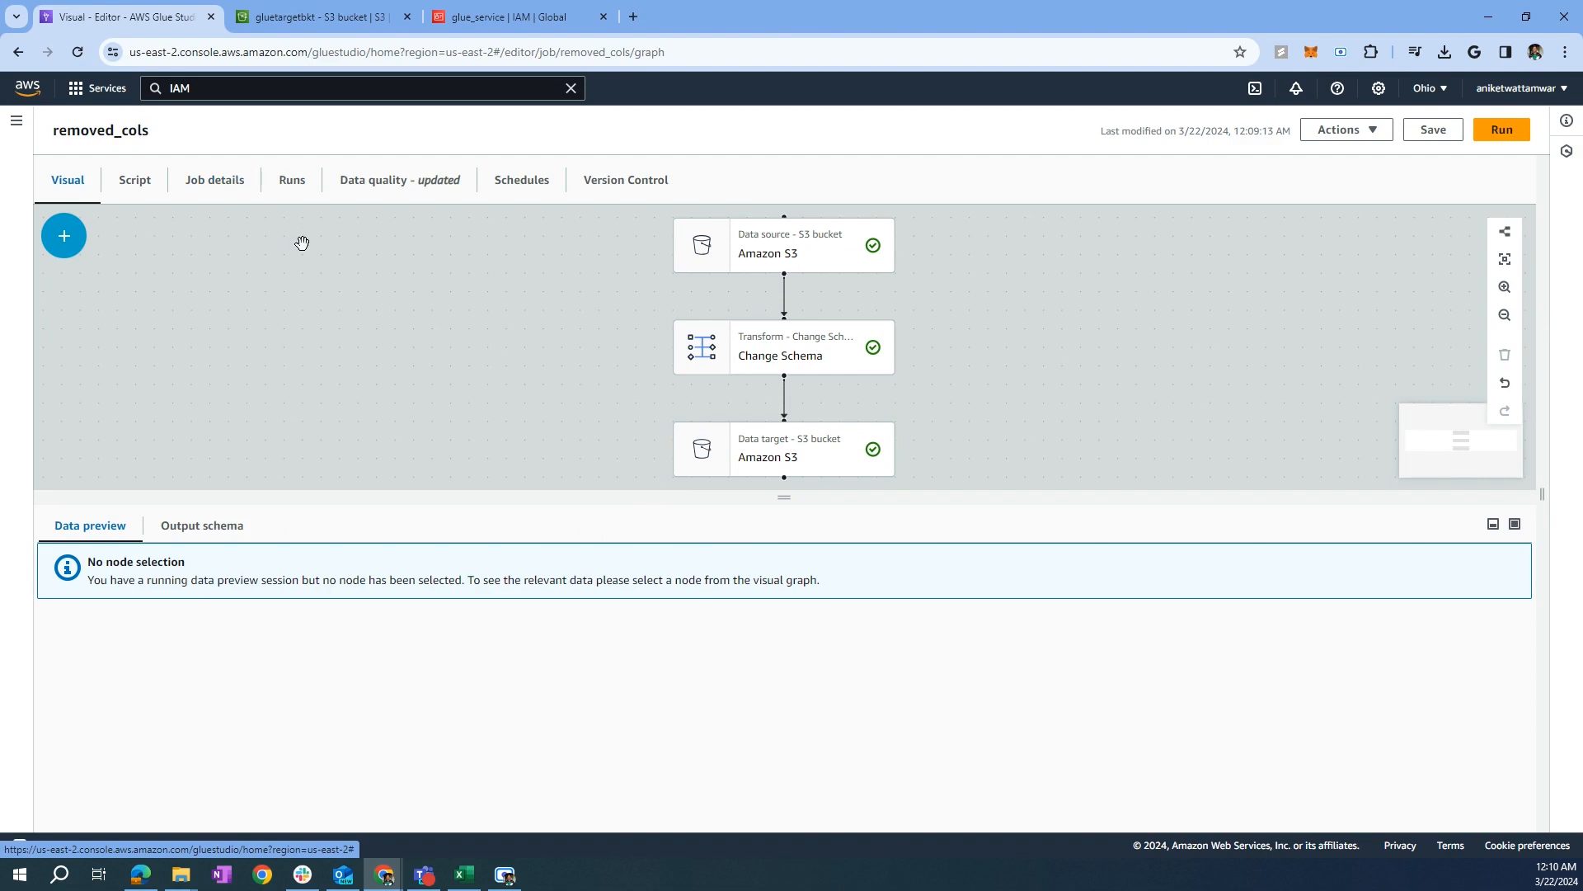
# Step: Refresh the objects in the gluetargetbkt bucket and open the generated Parquet file in Query with S3 Select
pyautogui.click(329, 18)
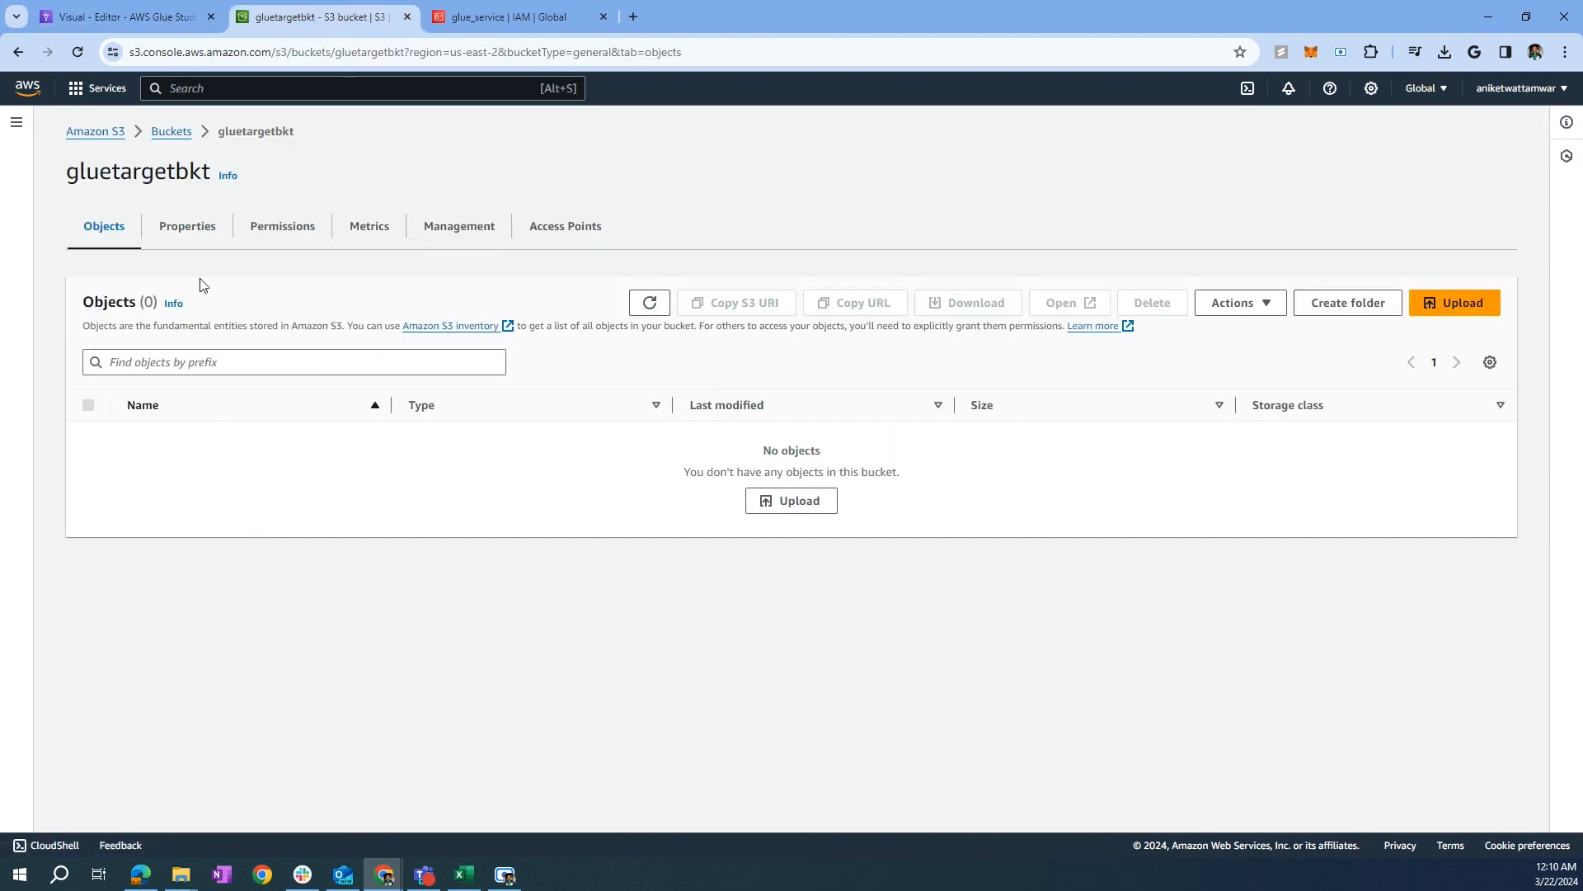
pyautogui.click(649, 302)
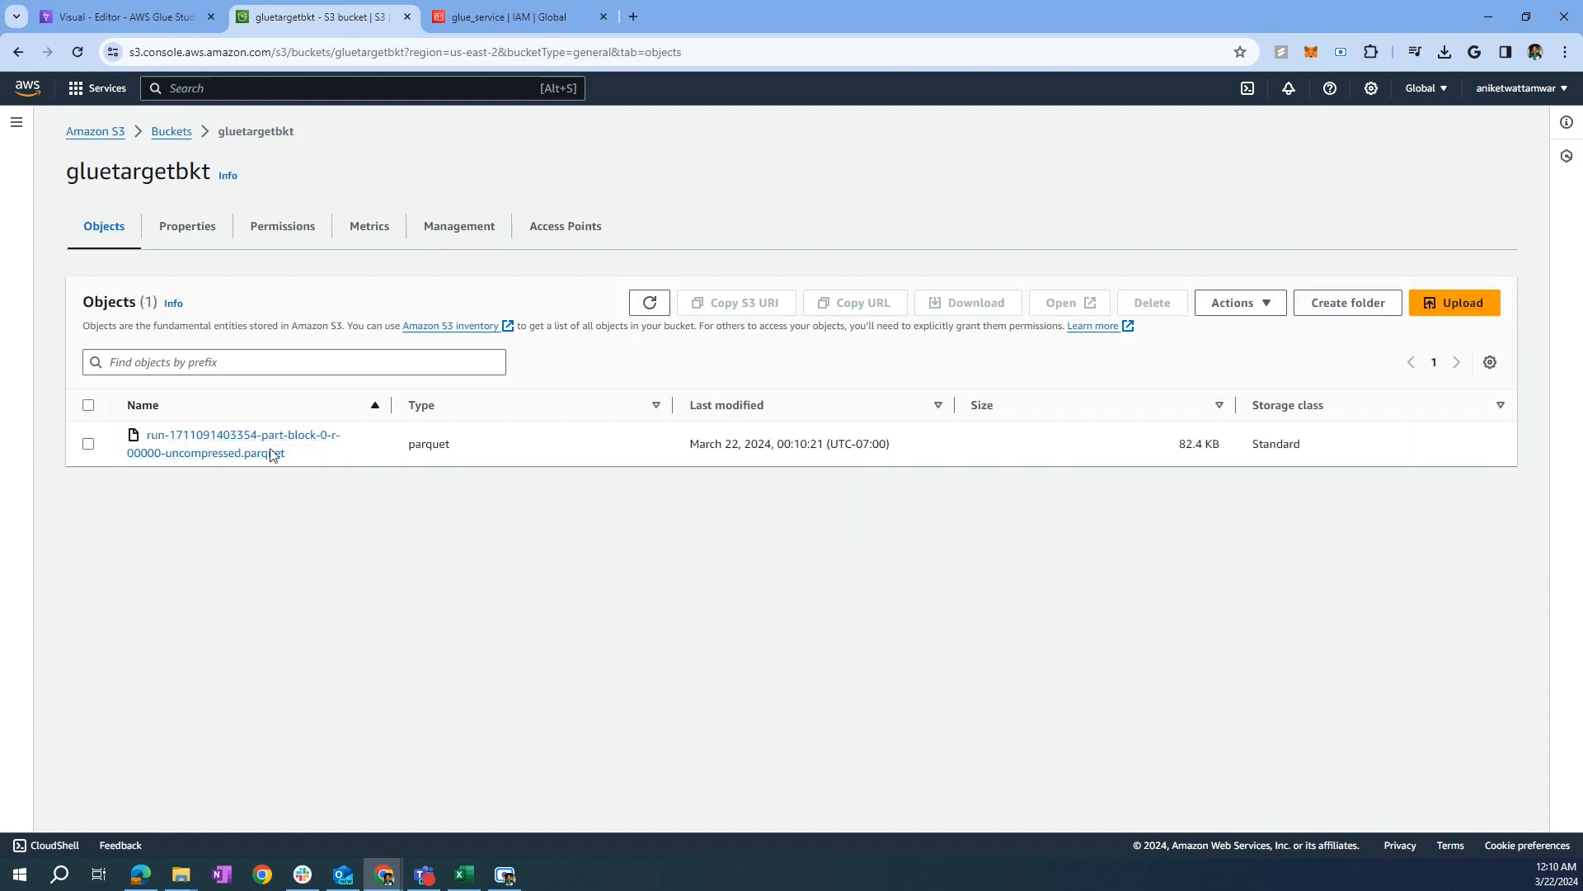
pyautogui.click(89, 444)
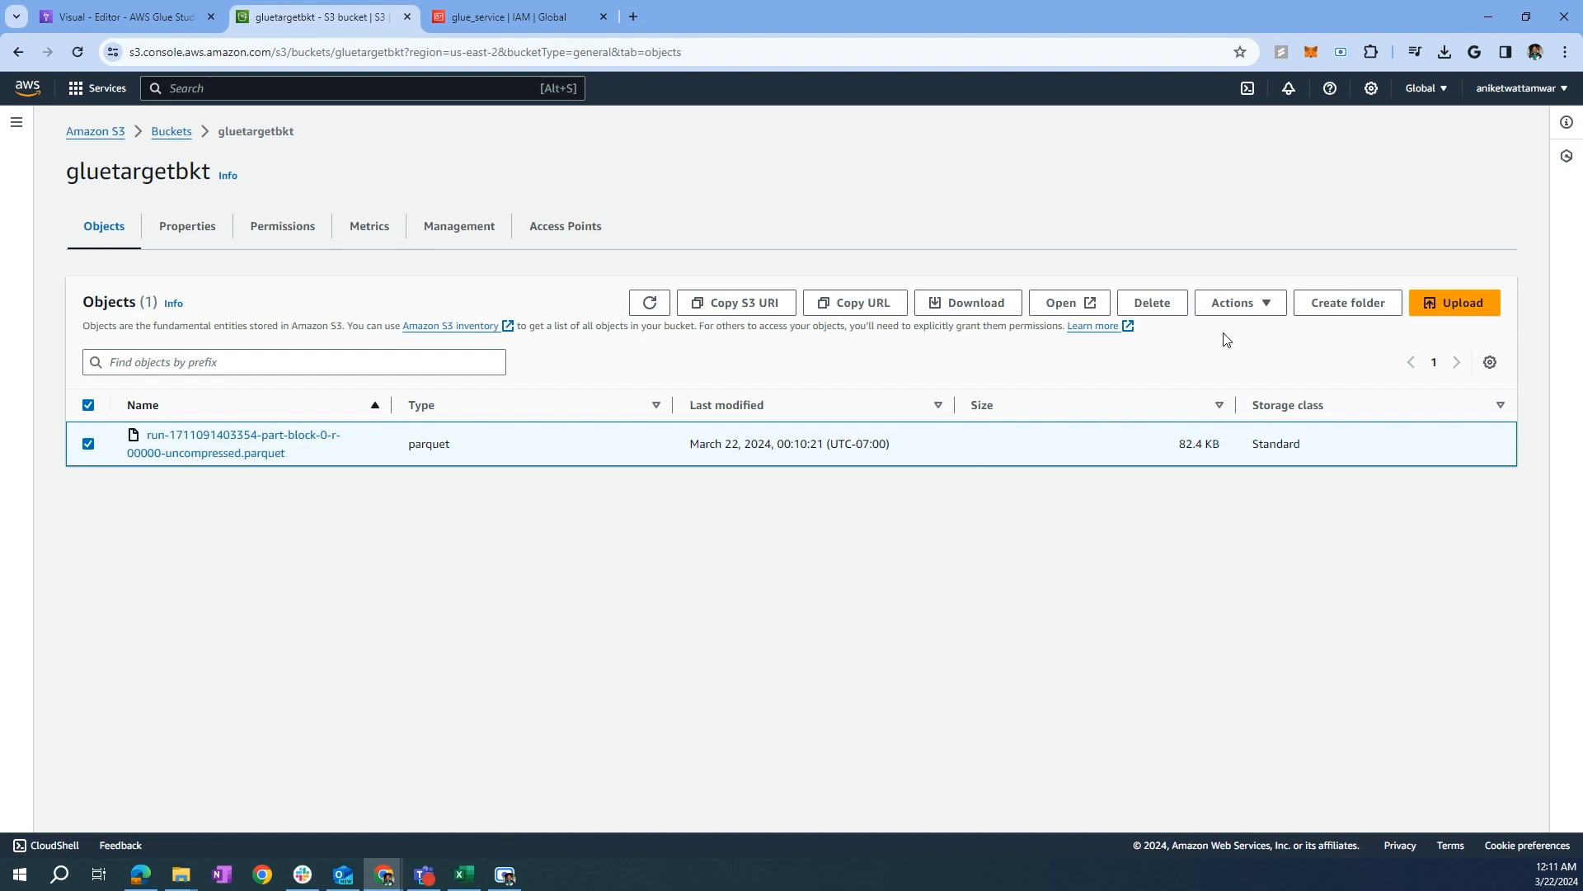
pyautogui.click(1231, 306)
pyautogui.click(1245, 482)
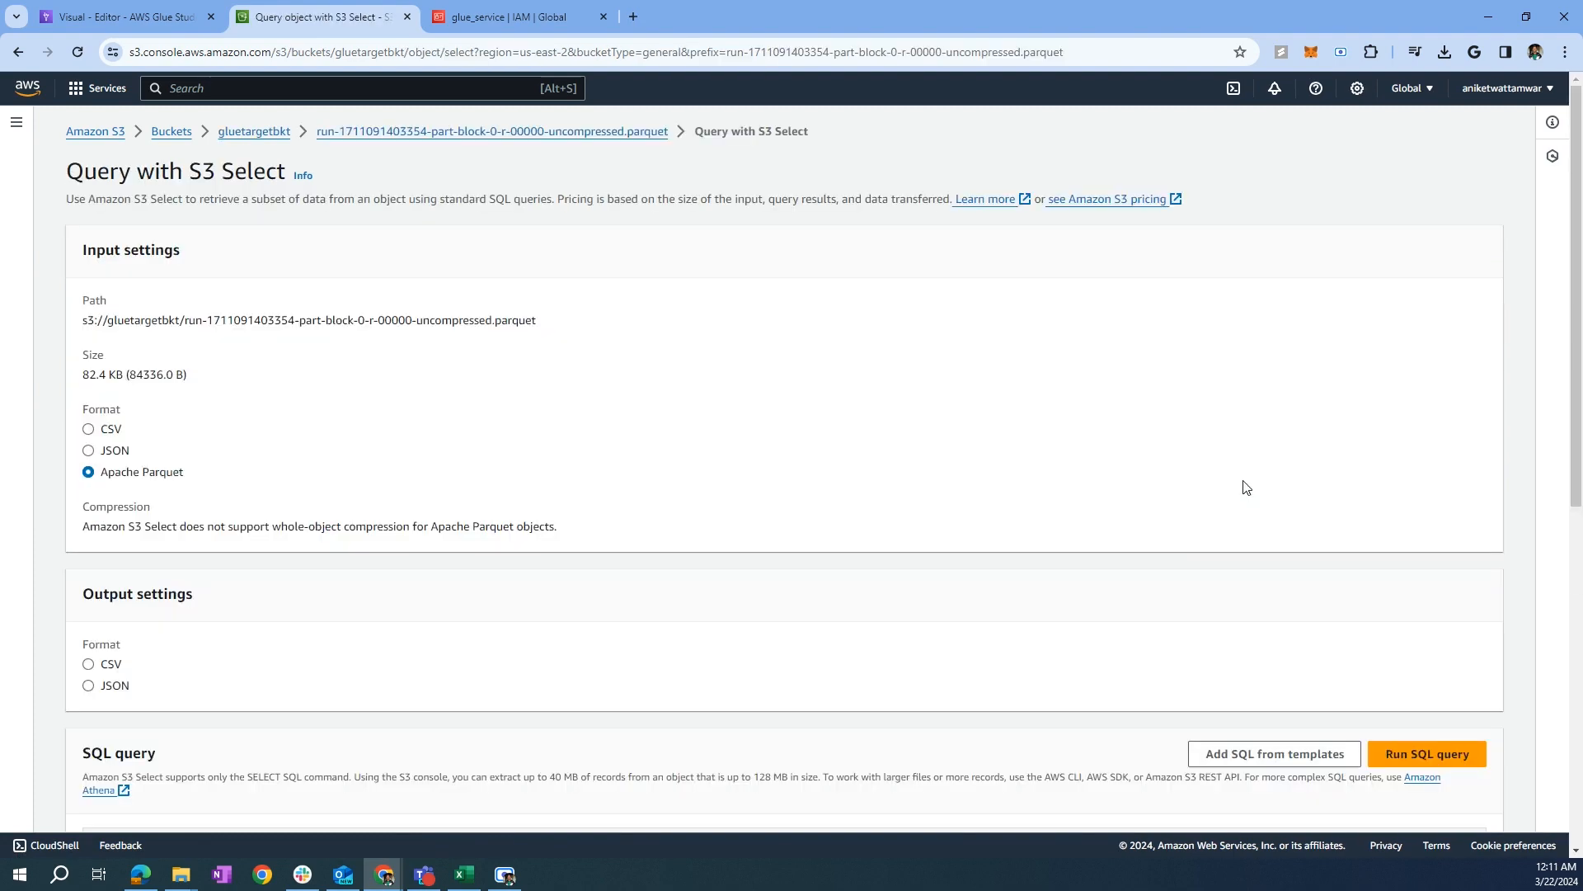
# Step: Set the S3 Select output format to CSV and run the query SELECT * FROM s3object s LIMIT 5
pyautogui.scroll(-2, 193, 561)
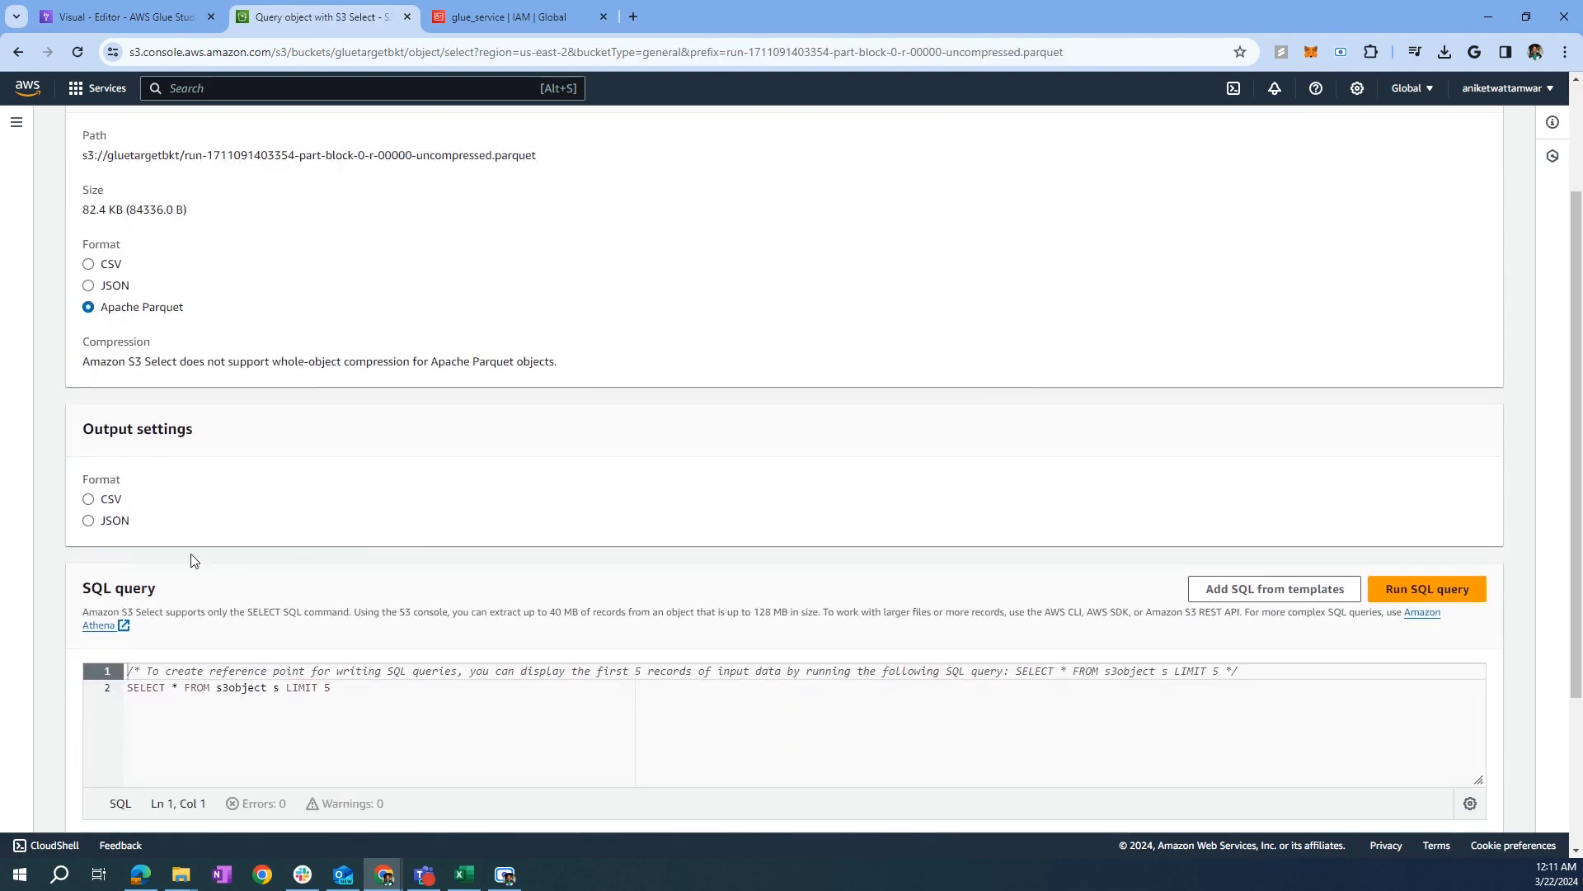
pyautogui.click(88, 499)
pyautogui.scroll(-3, 169, 545)
pyautogui.moveTo(127, 537); pyautogui.dragTo(336, 536)
pyautogui.click(337, 537)
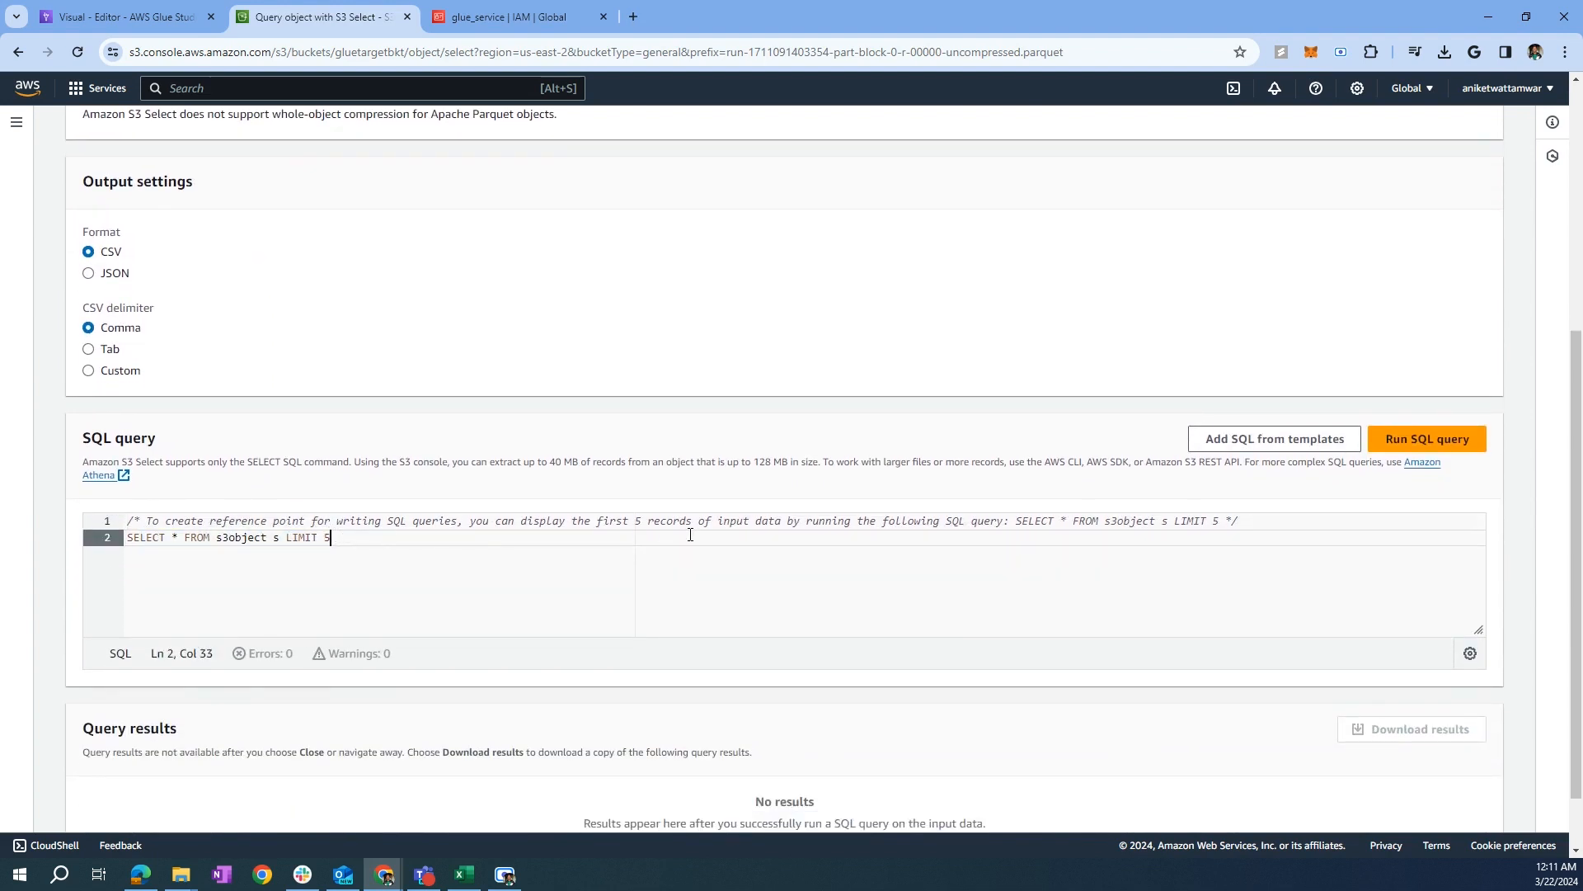
pyautogui.click(1439, 438)
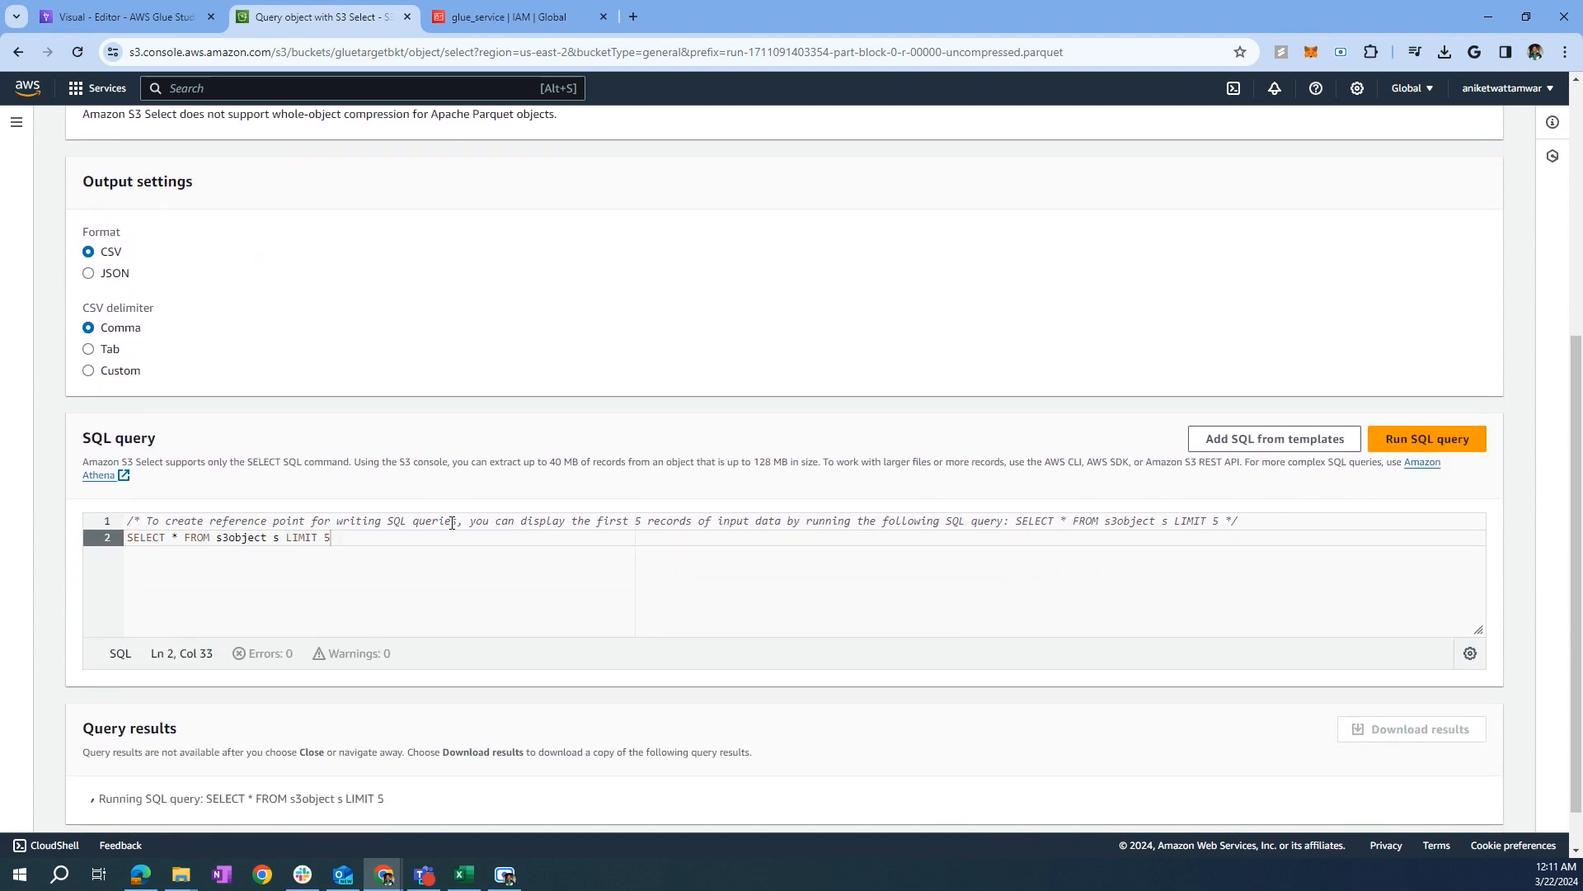
# Step: Show the query results as a formatted table and examine the values in its last column
pyautogui.scroll(-4, 452, 522)
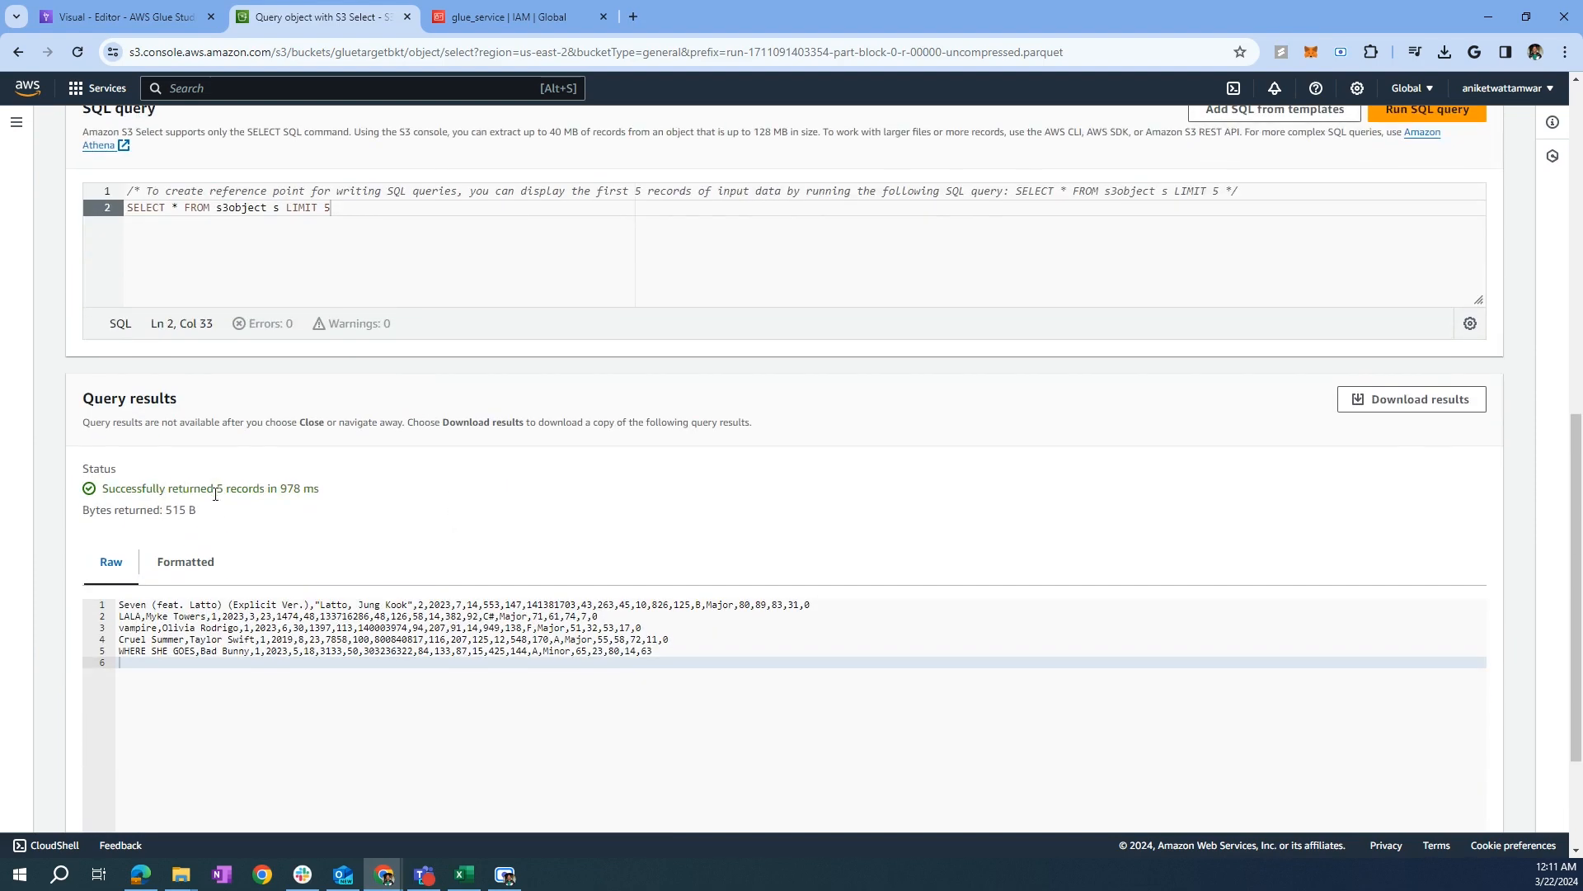
pyautogui.click(201, 561)
pyautogui.scroll(-1, 462, 602)
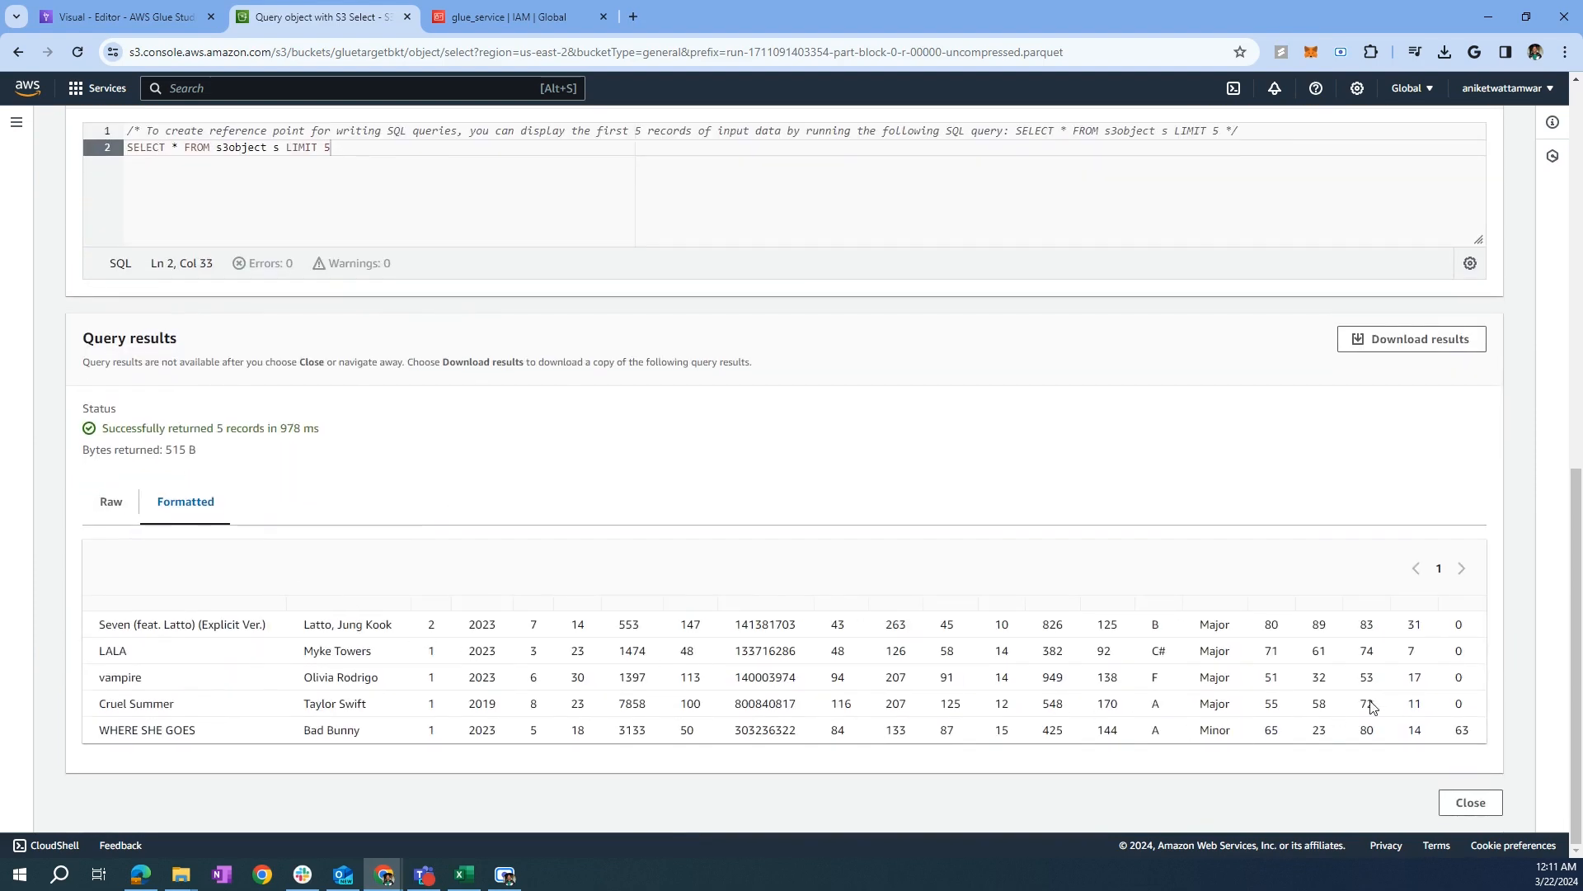
pyautogui.moveTo(1459, 625); pyautogui.dragTo(1466, 688)
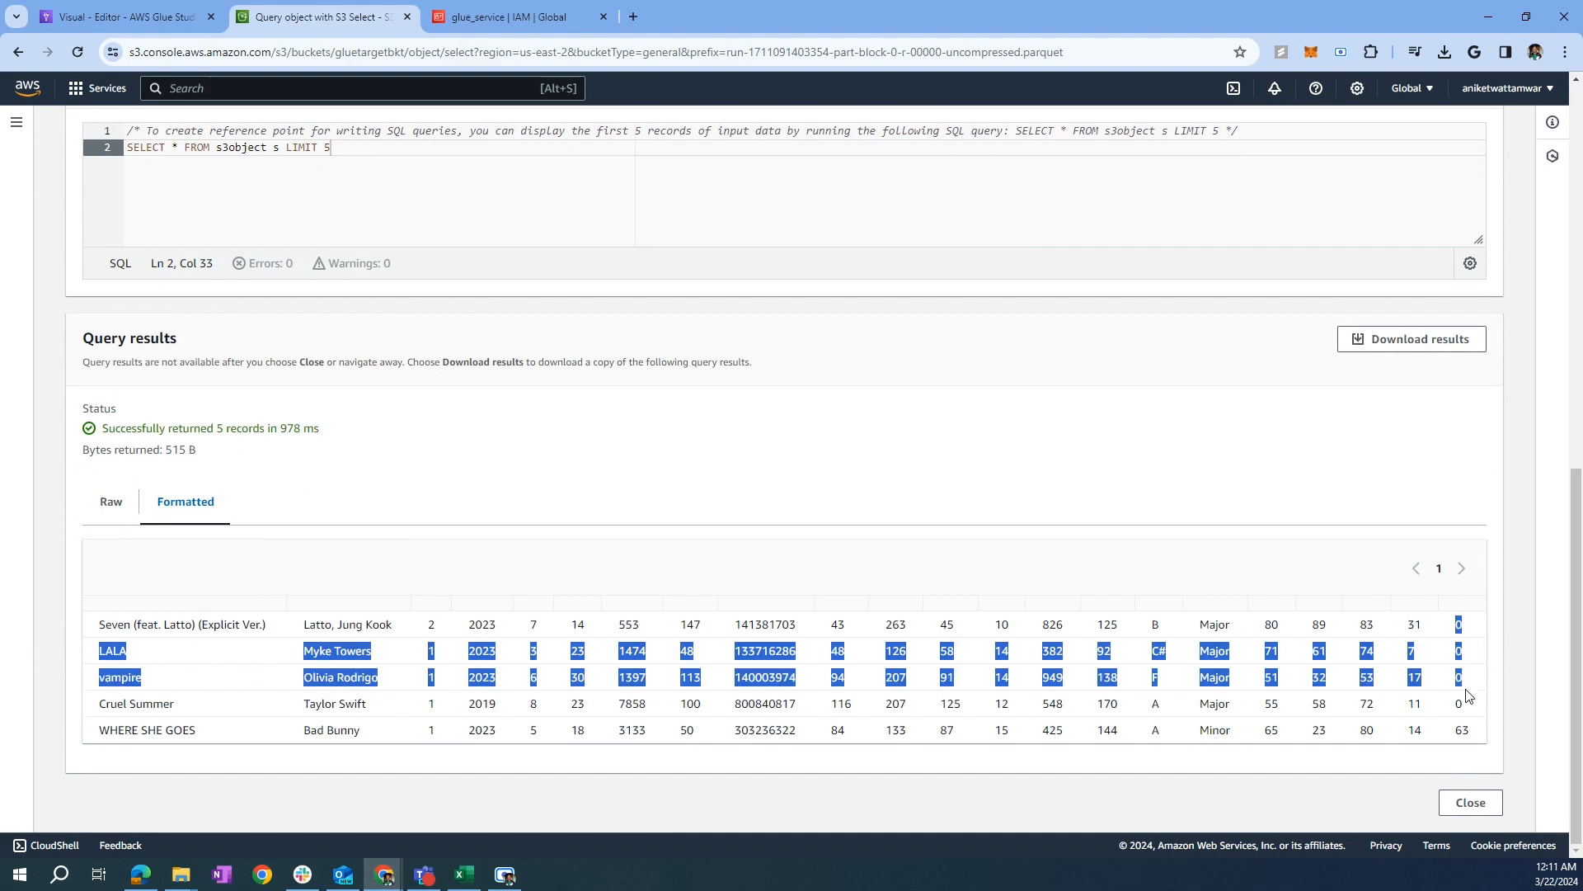
pyautogui.click(1468, 709)
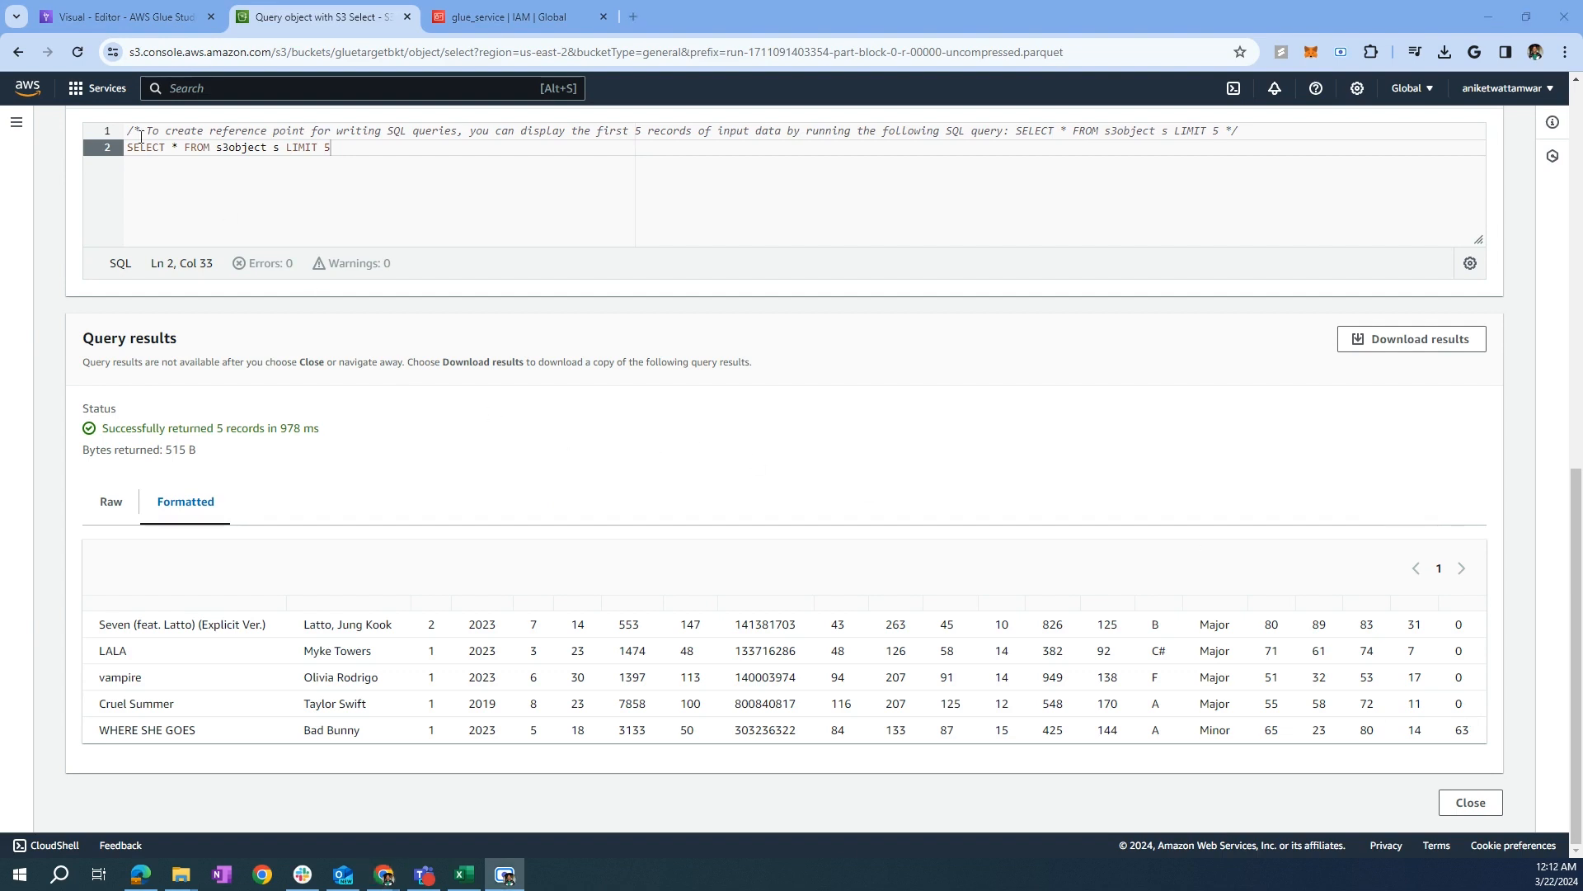
# Step: Return to the Glue job and compare the Change Schema node's data preview with its dropped columns
pyautogui.click(132, 18)
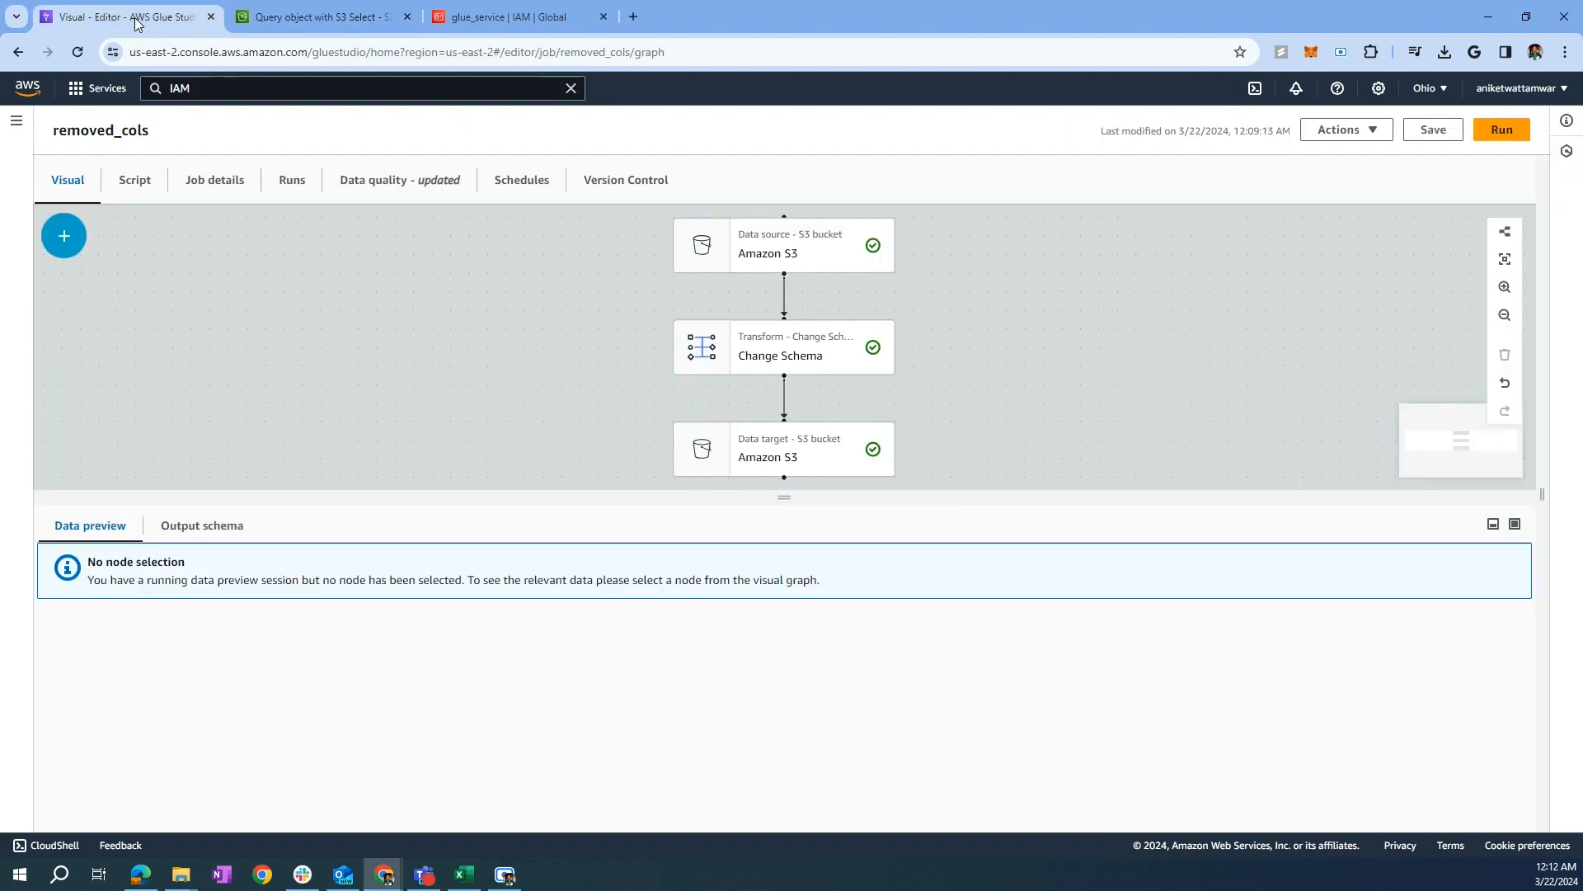
pyautogui.click(747, 447)
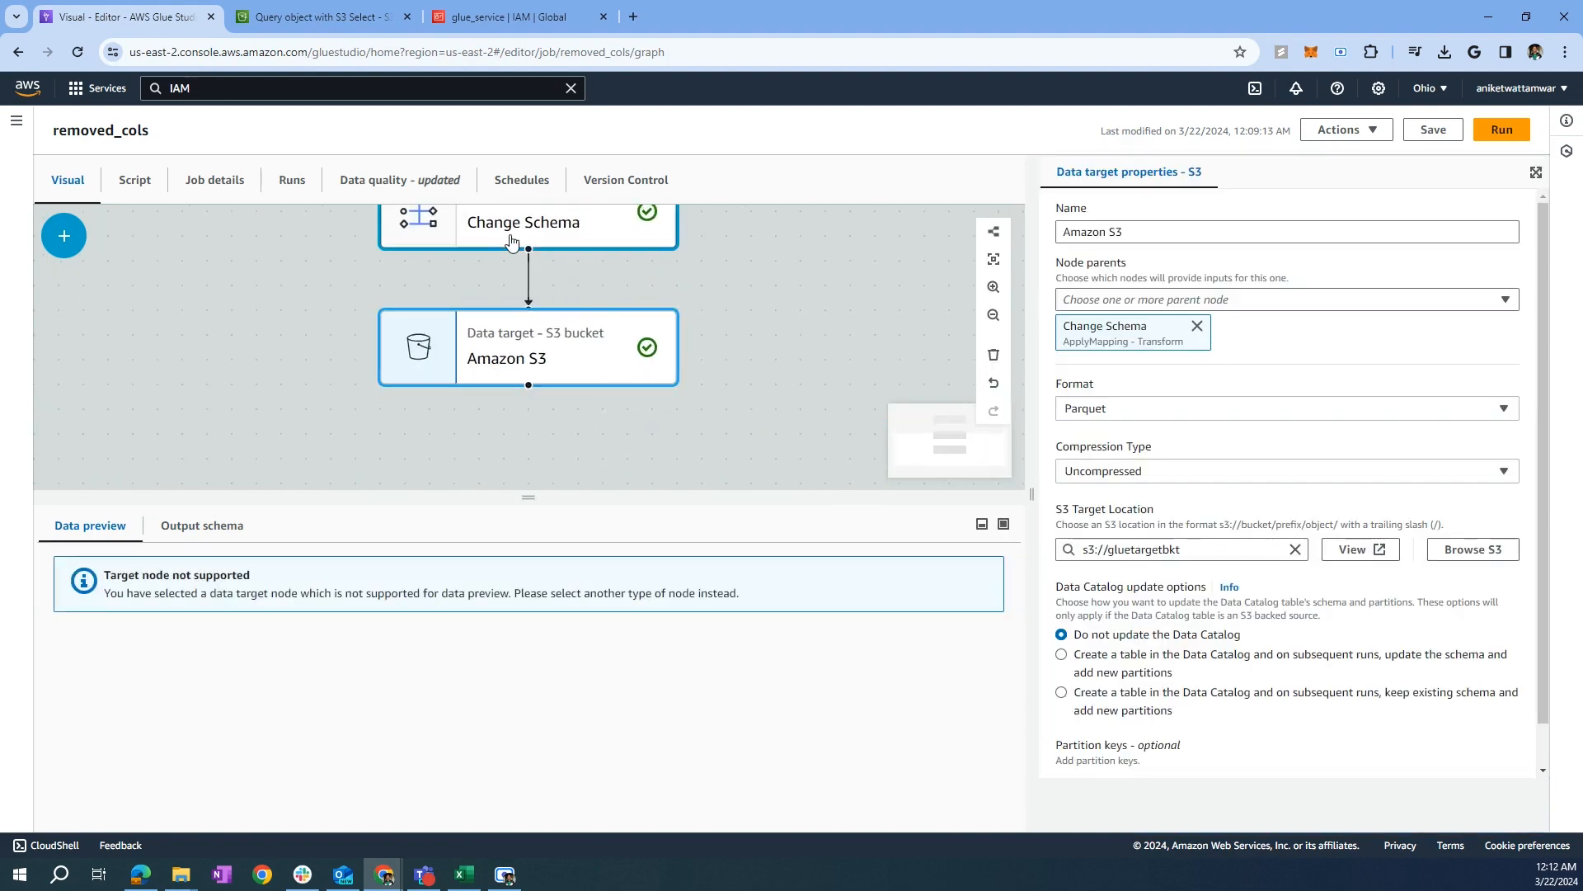
pyautogui.click(511, 242)
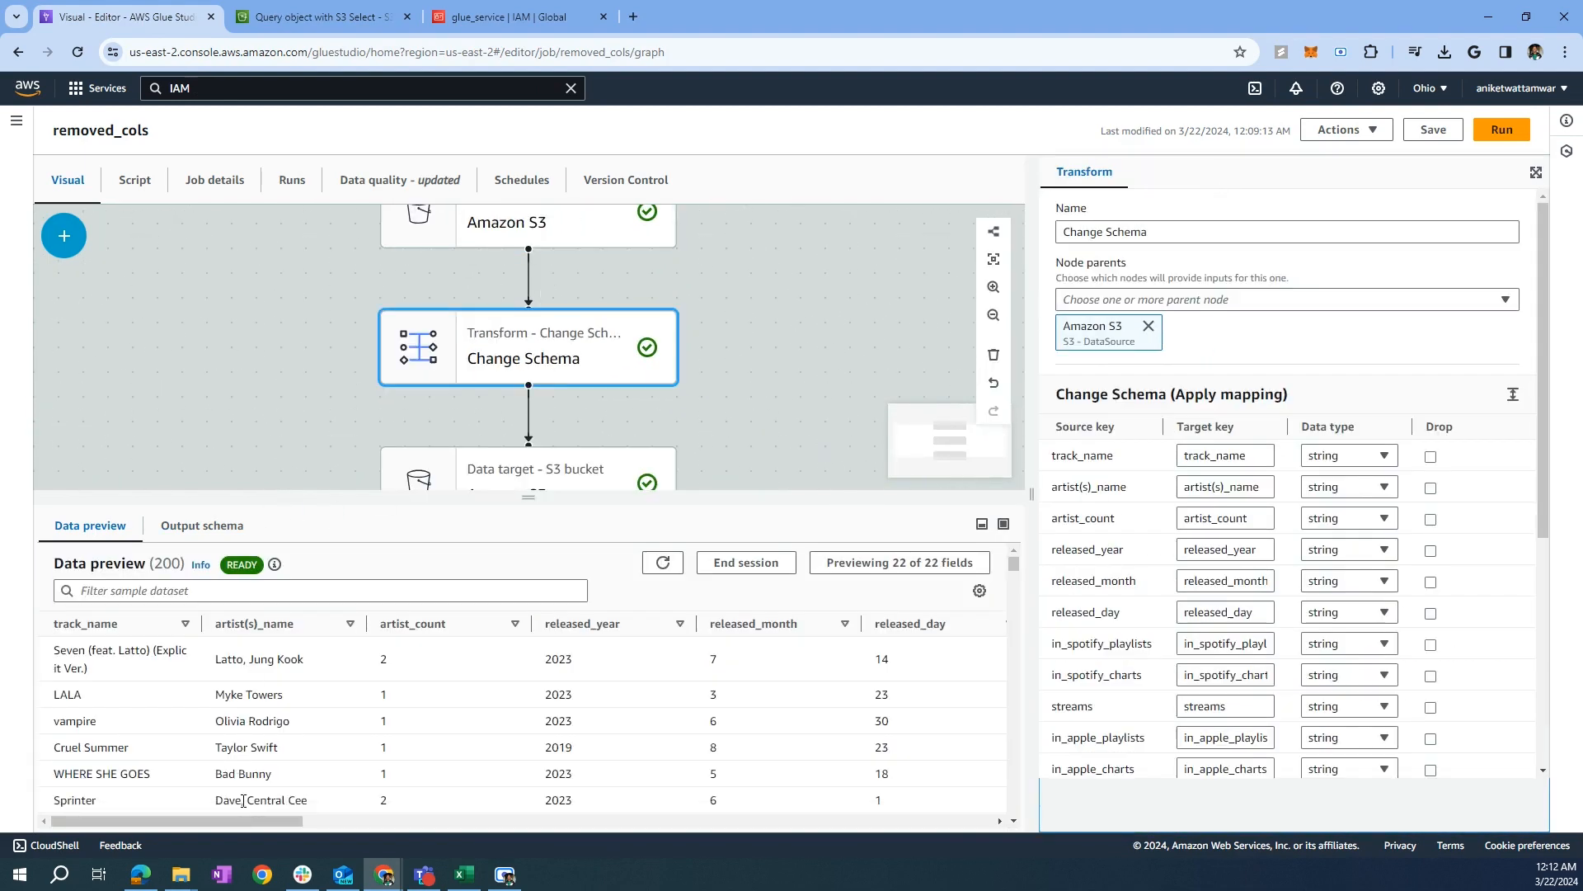
pyautogui.moveTo(245, 818); pyautogui.dragTo(971, 833)
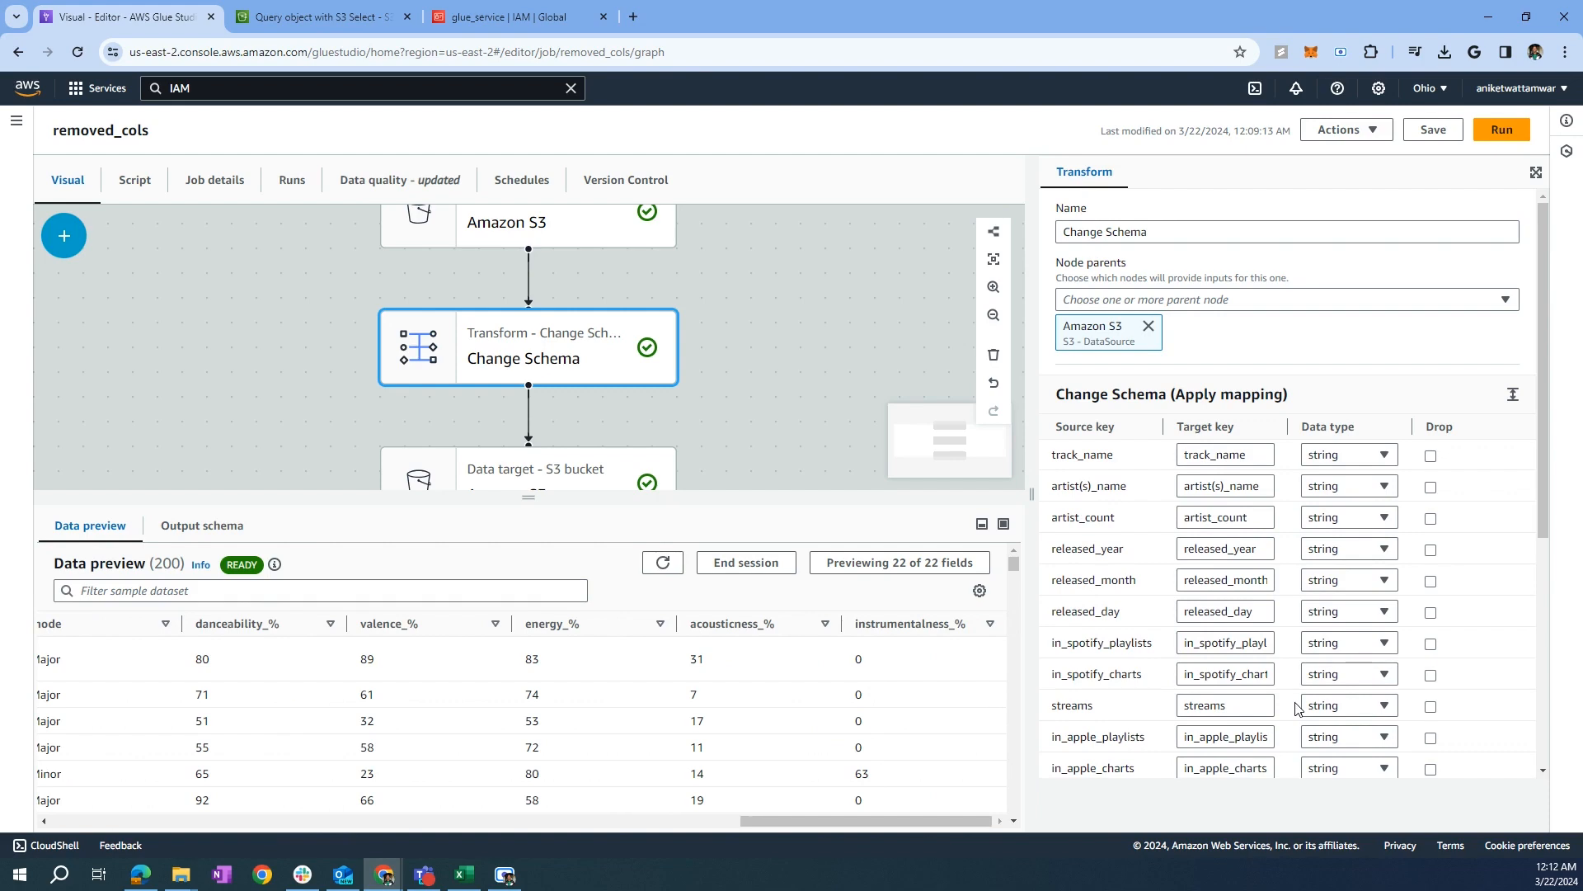
pyautogui.scroll(-5, 1451, 693)
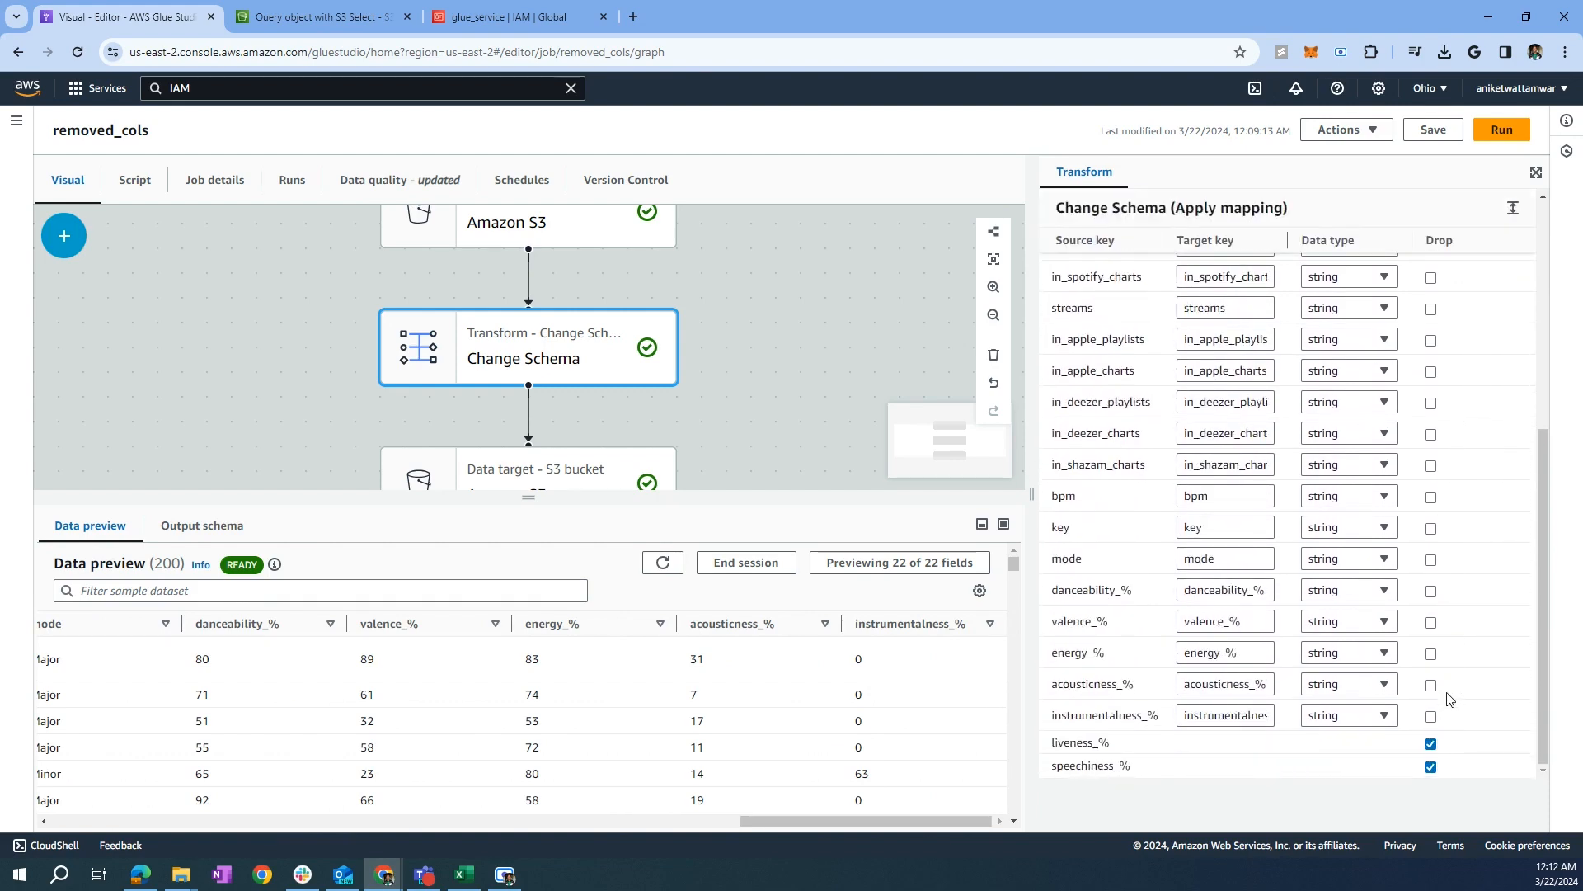
# Step: Go back to the S3 Select query page and review its formatted results and the note on supported SQL commands
pyautogui.click(280, 12)
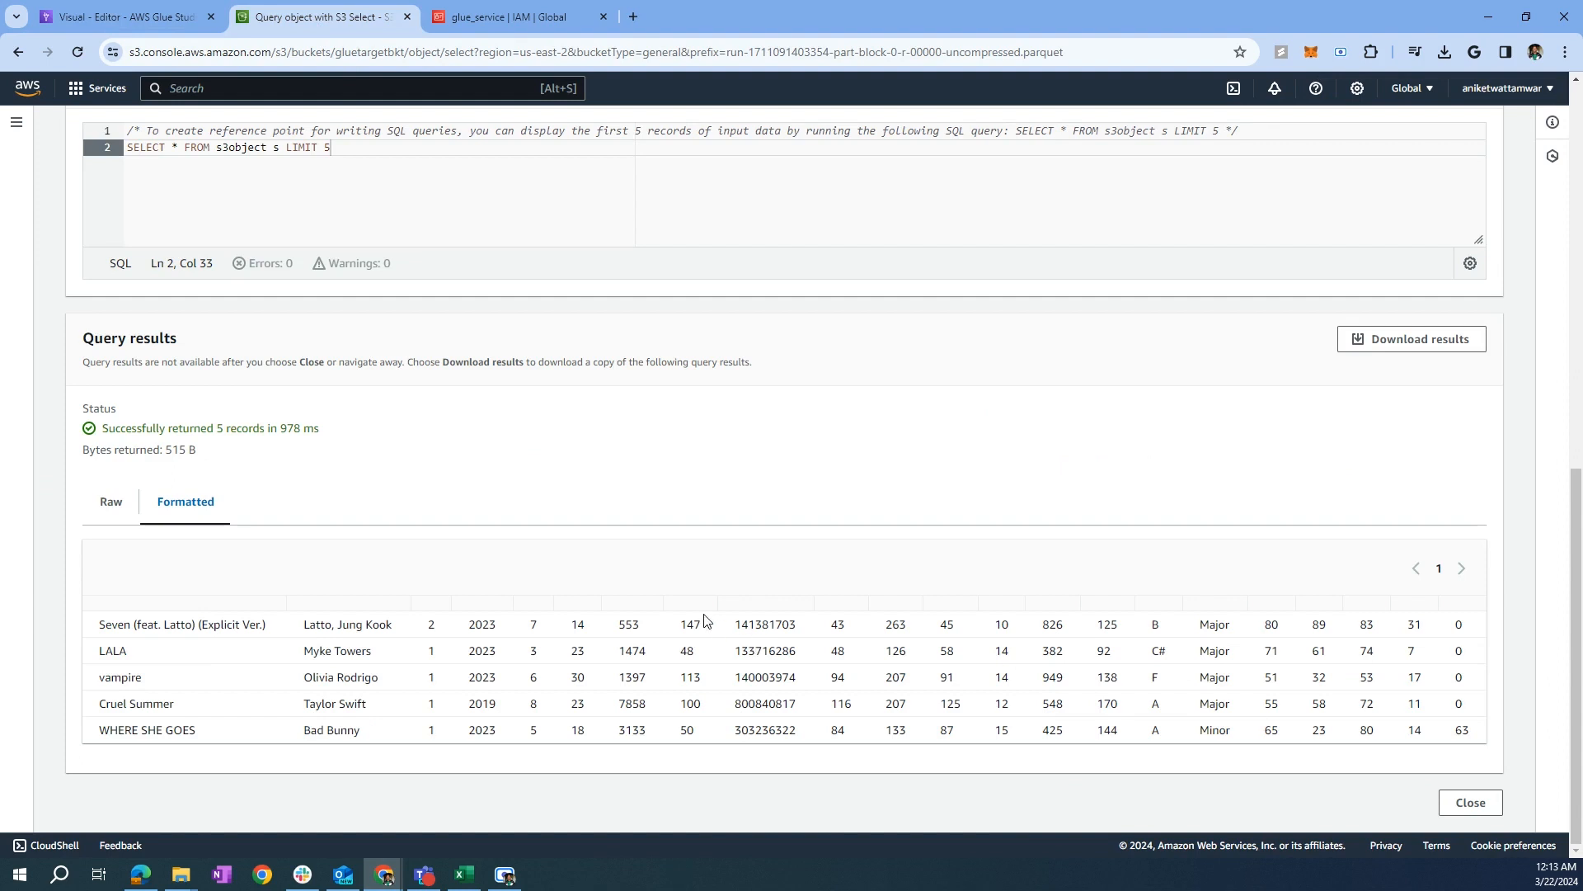
pyautogui.scroll(2, 705, 620)
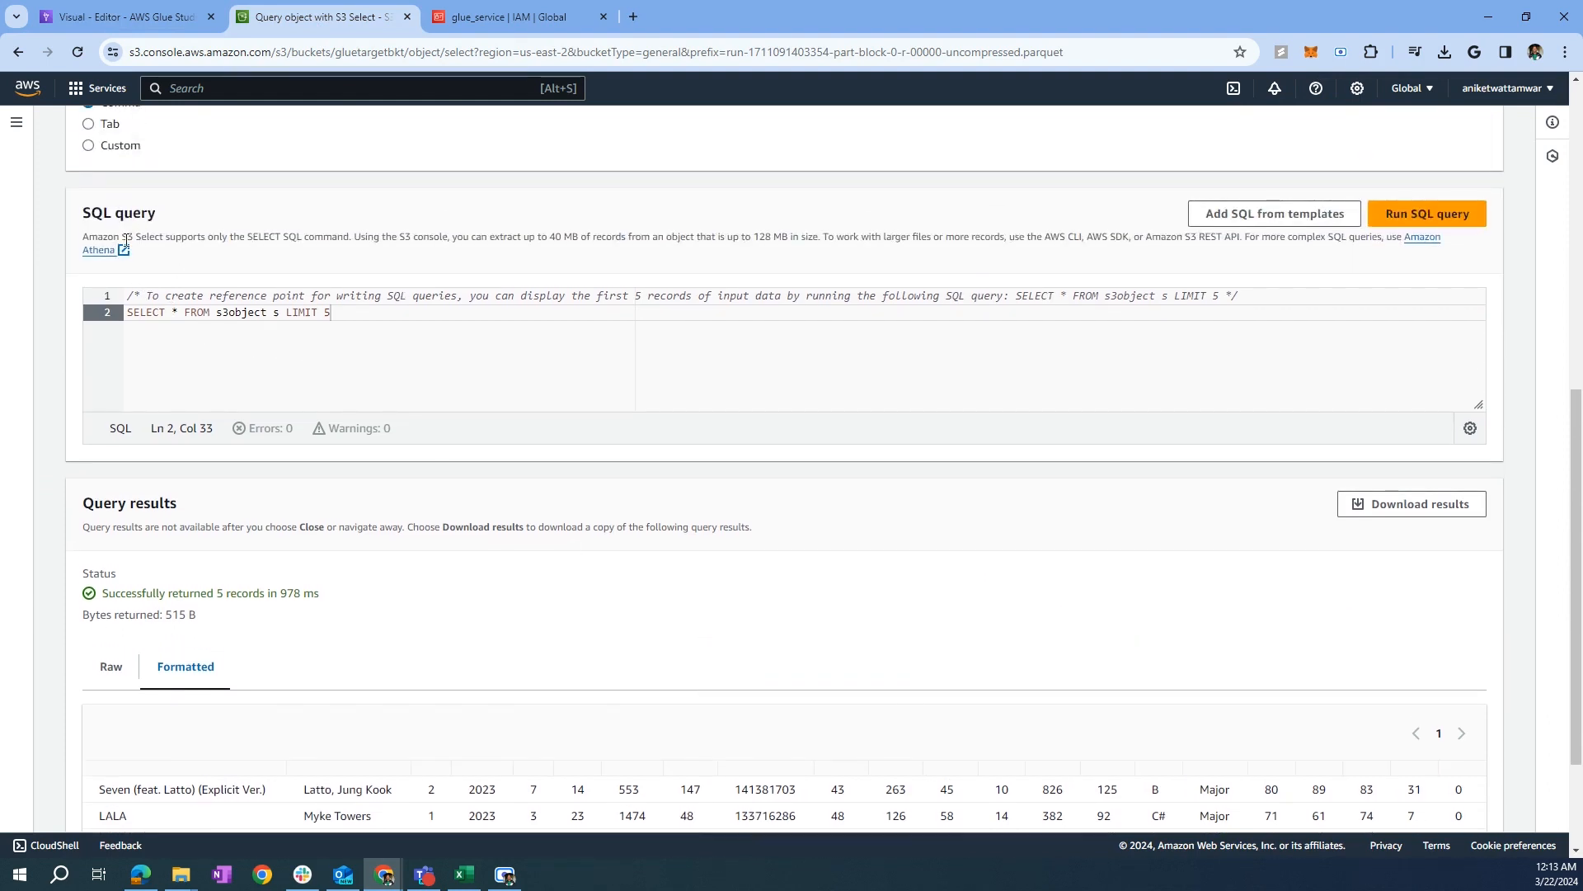
pyautogui.moveTo(122, 237); pyautogui.dragTo(337, 238)
pyautogui.click(243, 236)
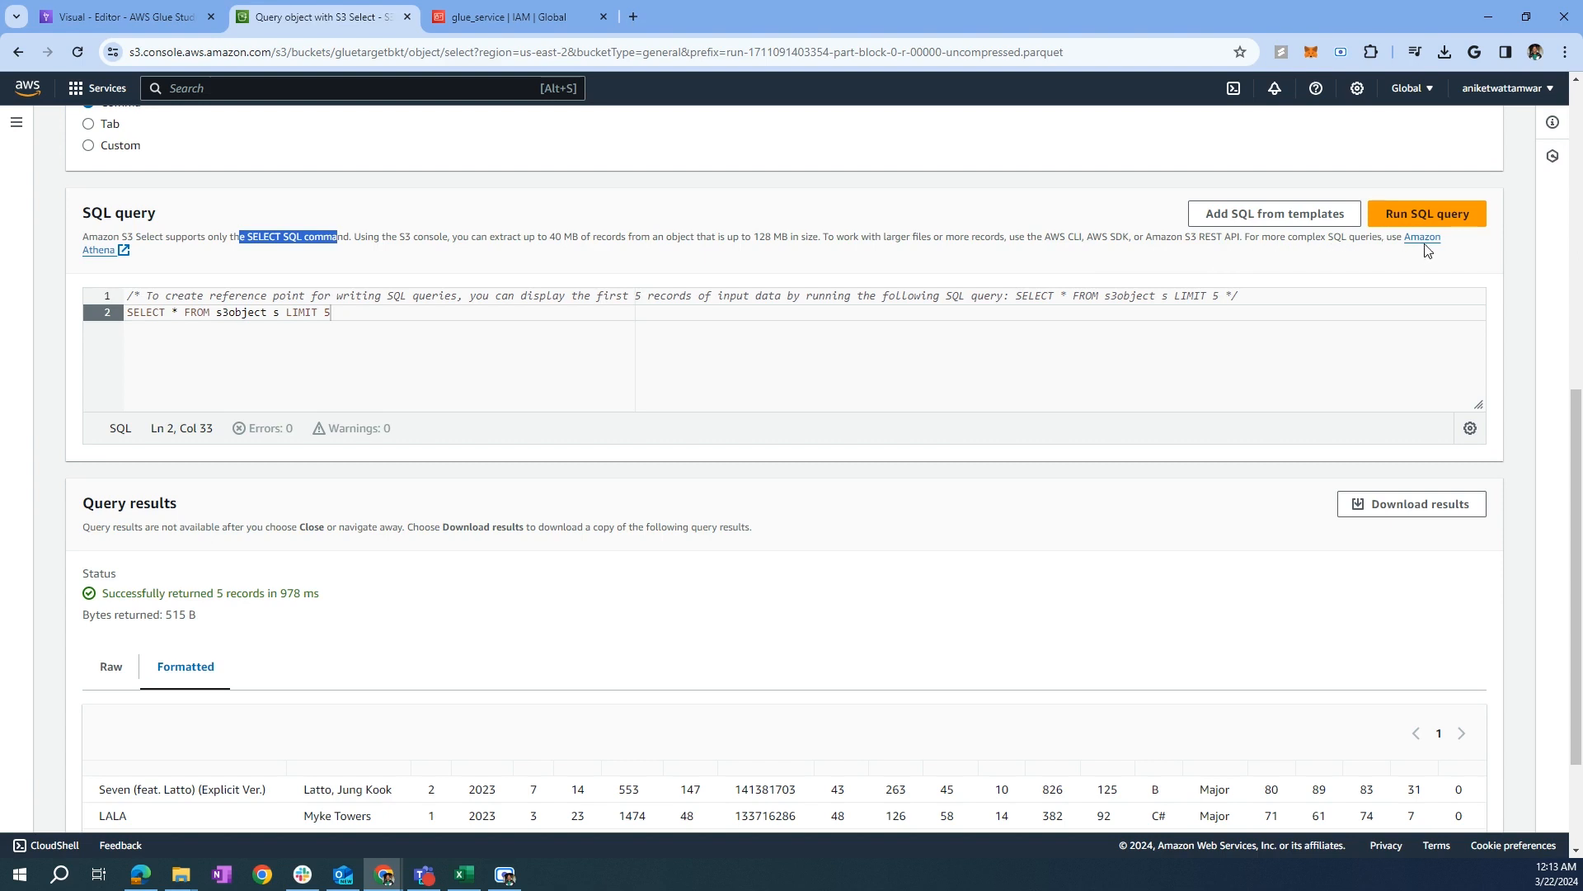
pyautogui.click(1306, 235)
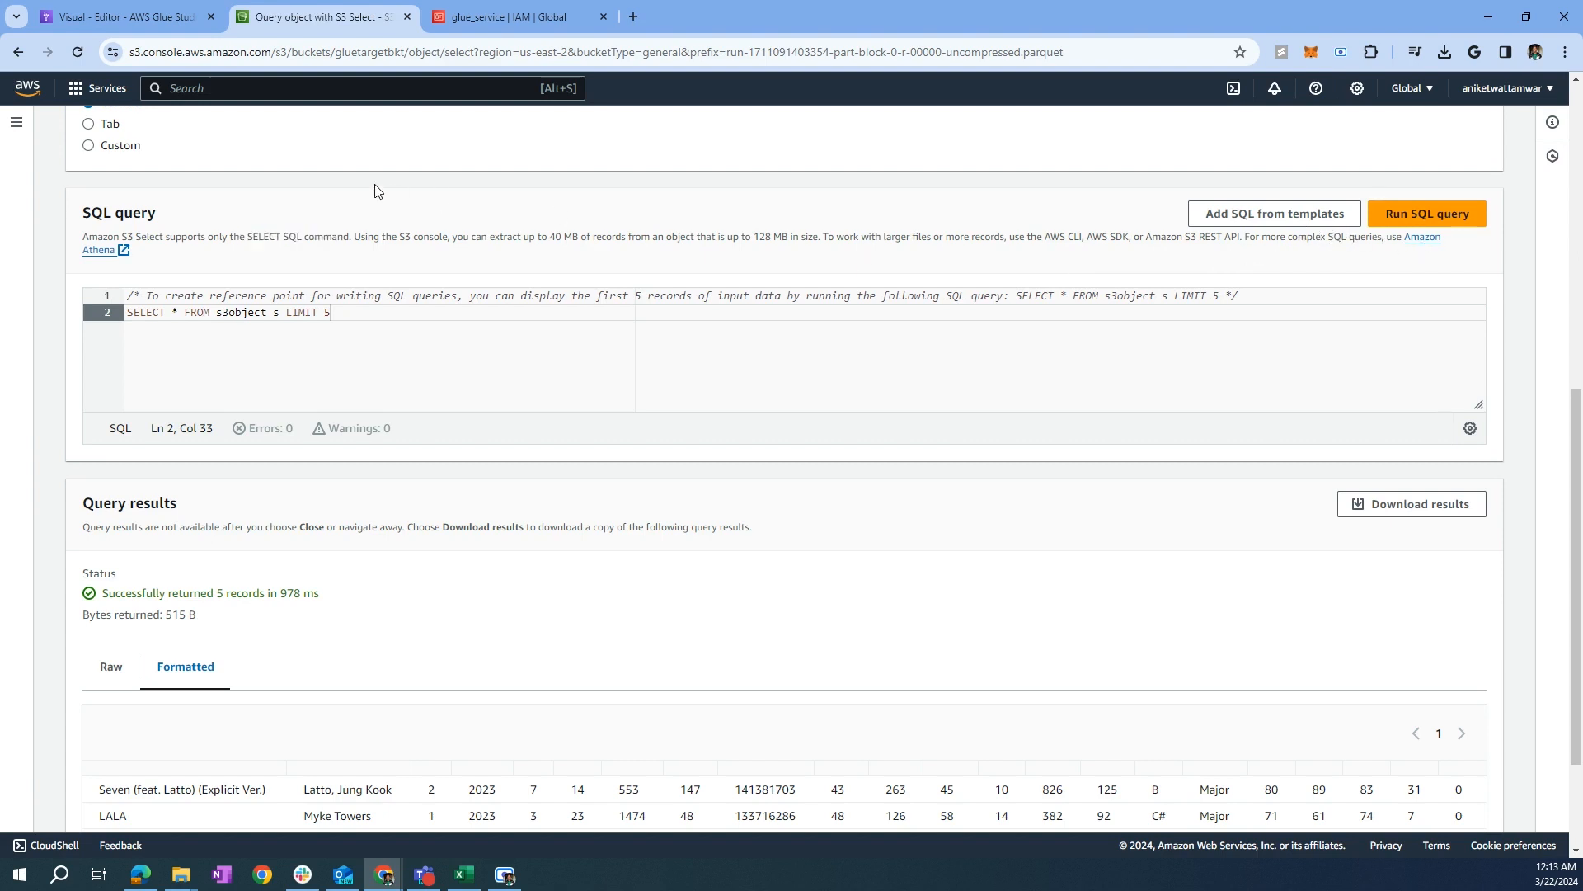
# Step: Leave the Glue job graph and review the Data Catalog's databases and tables
pyautogui.click(124, 16)
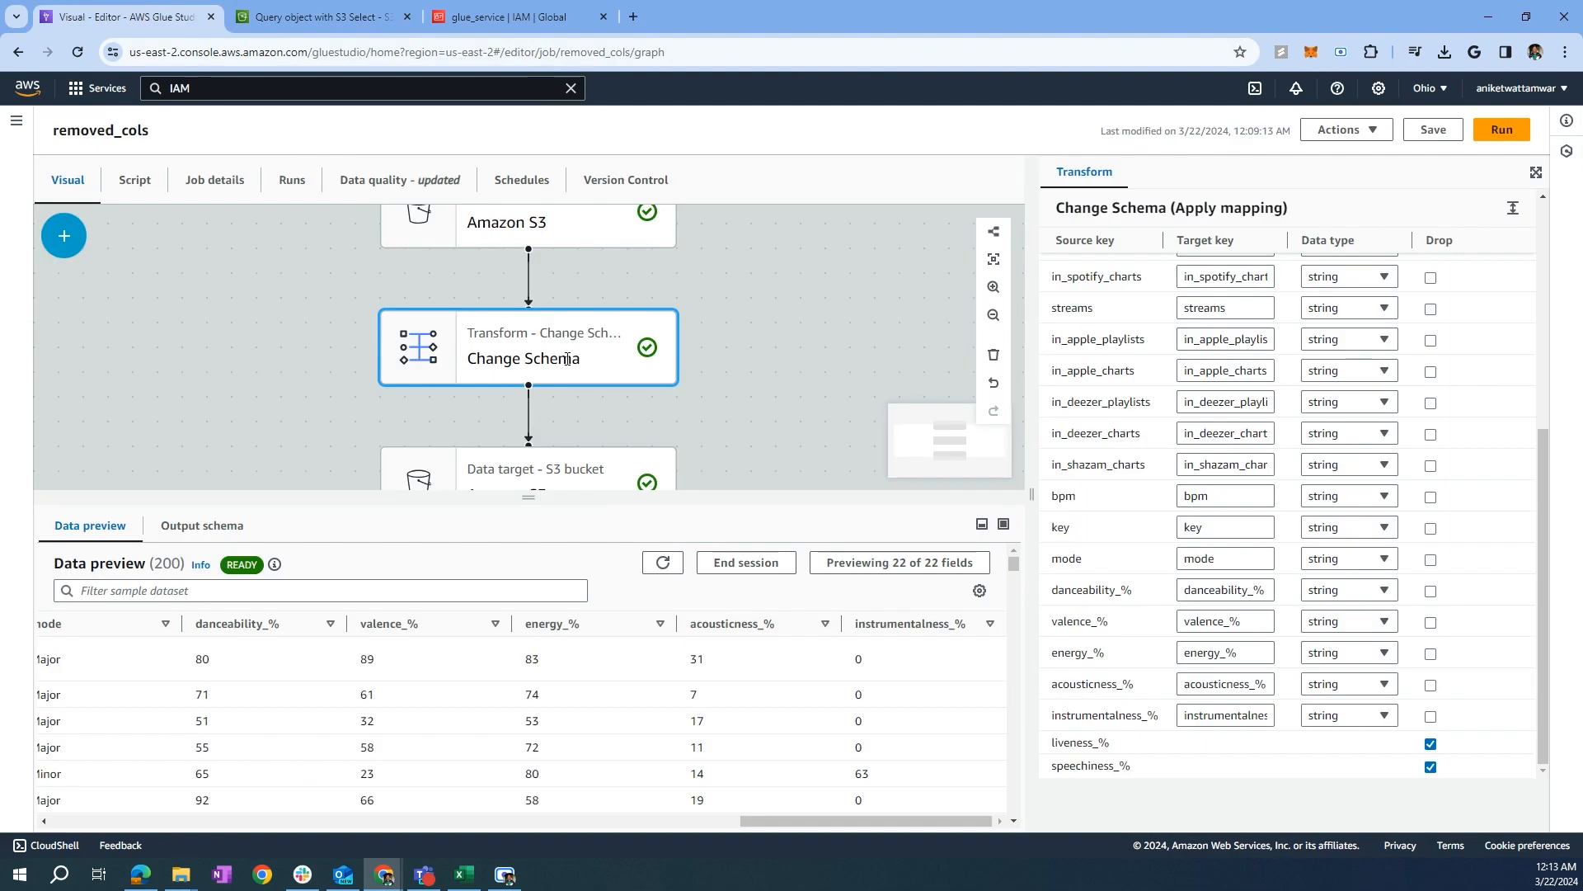
pyautogui.click(742, 399)
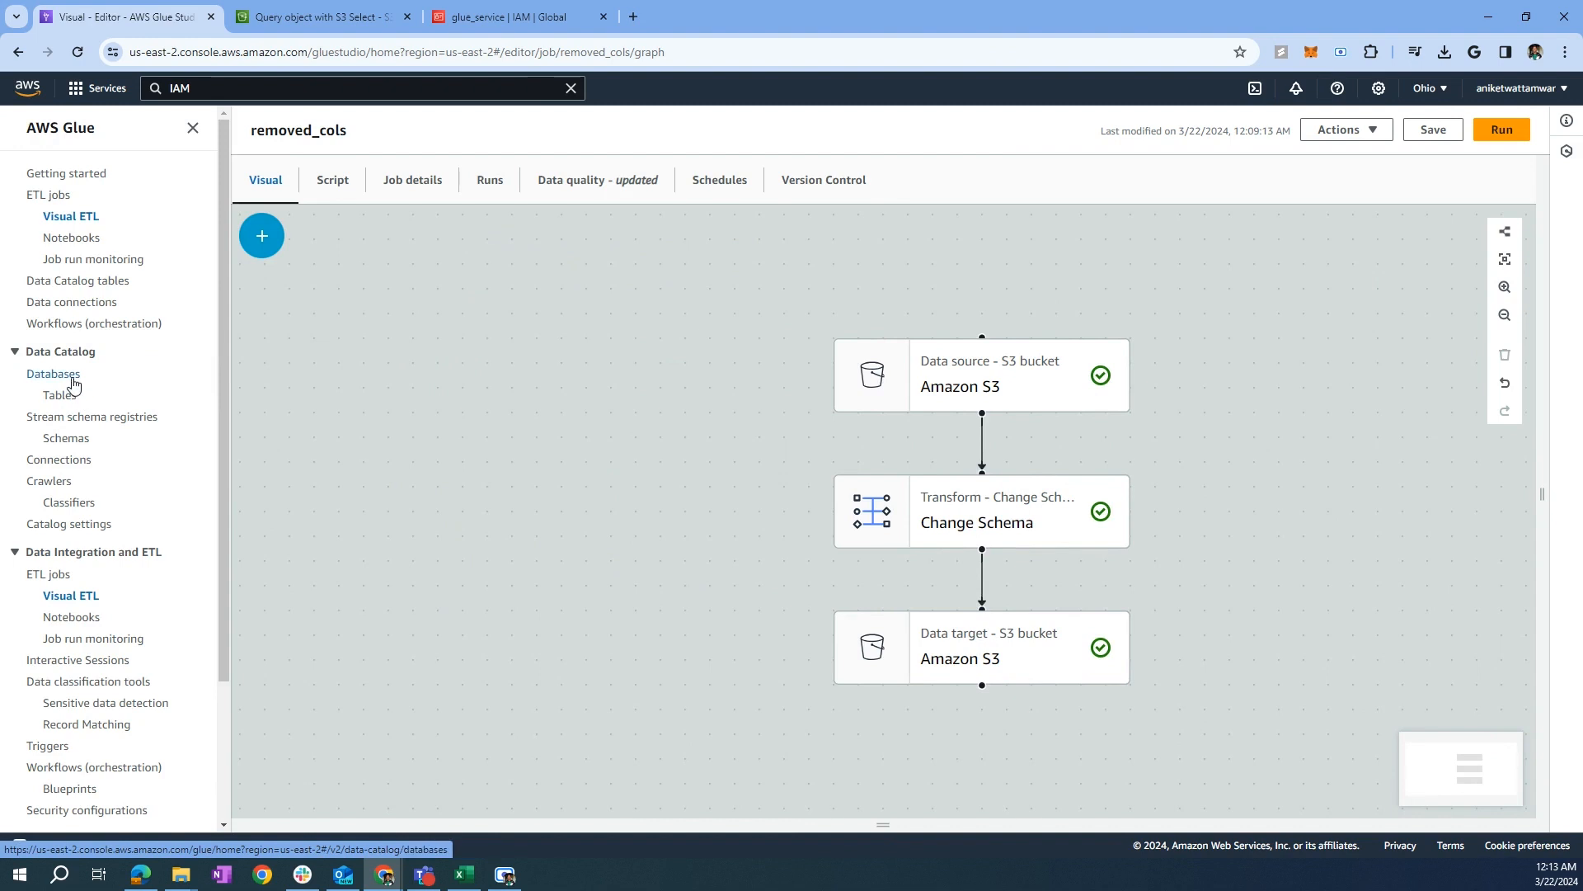
pyautogui.click(73, 385)
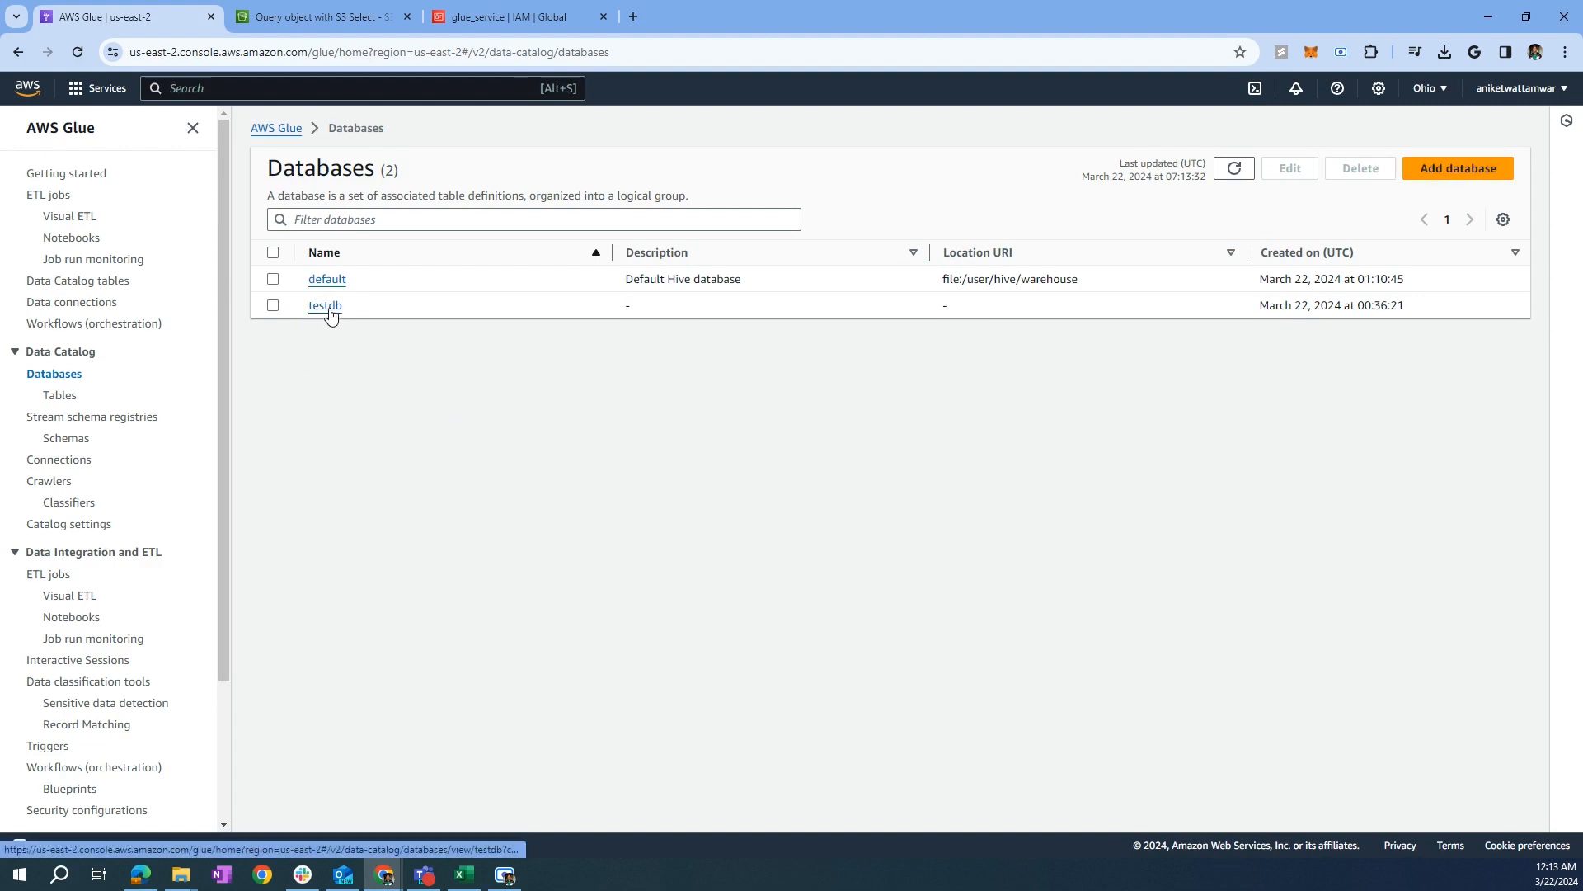
pyautogui.click(60, 396)
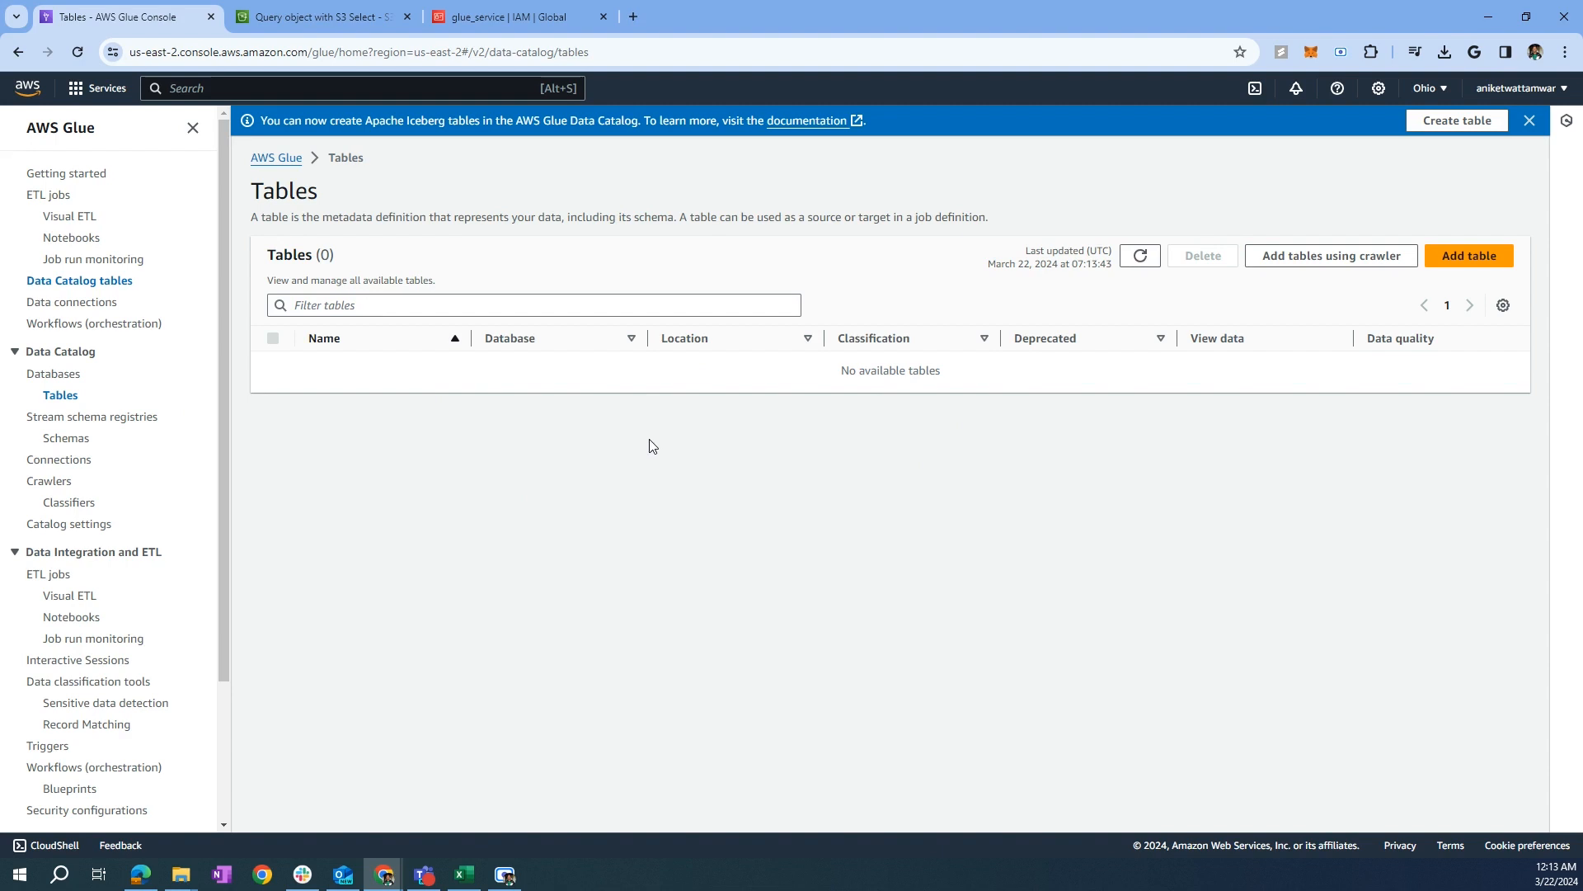
# Step: Start creating a Glue crawler named testcrawler and proceed to its data sources and classifiers
pyautogui.click(63, 487)
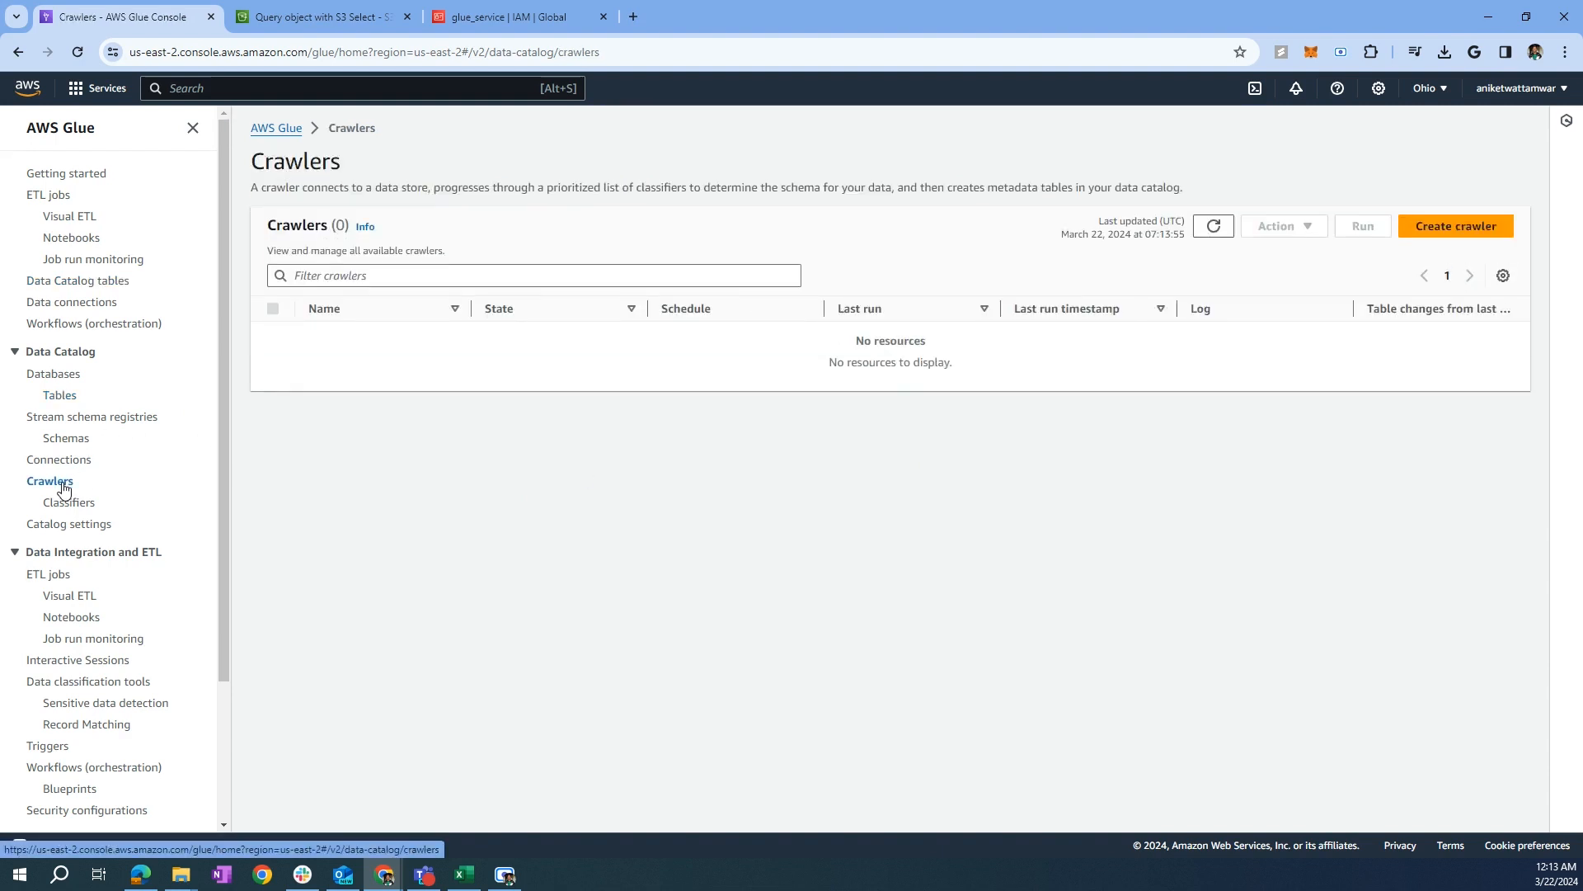
pyautogui.click(1461, 227)
pyautogui.click(562, 276)
pyautogui.write('testcrawler')
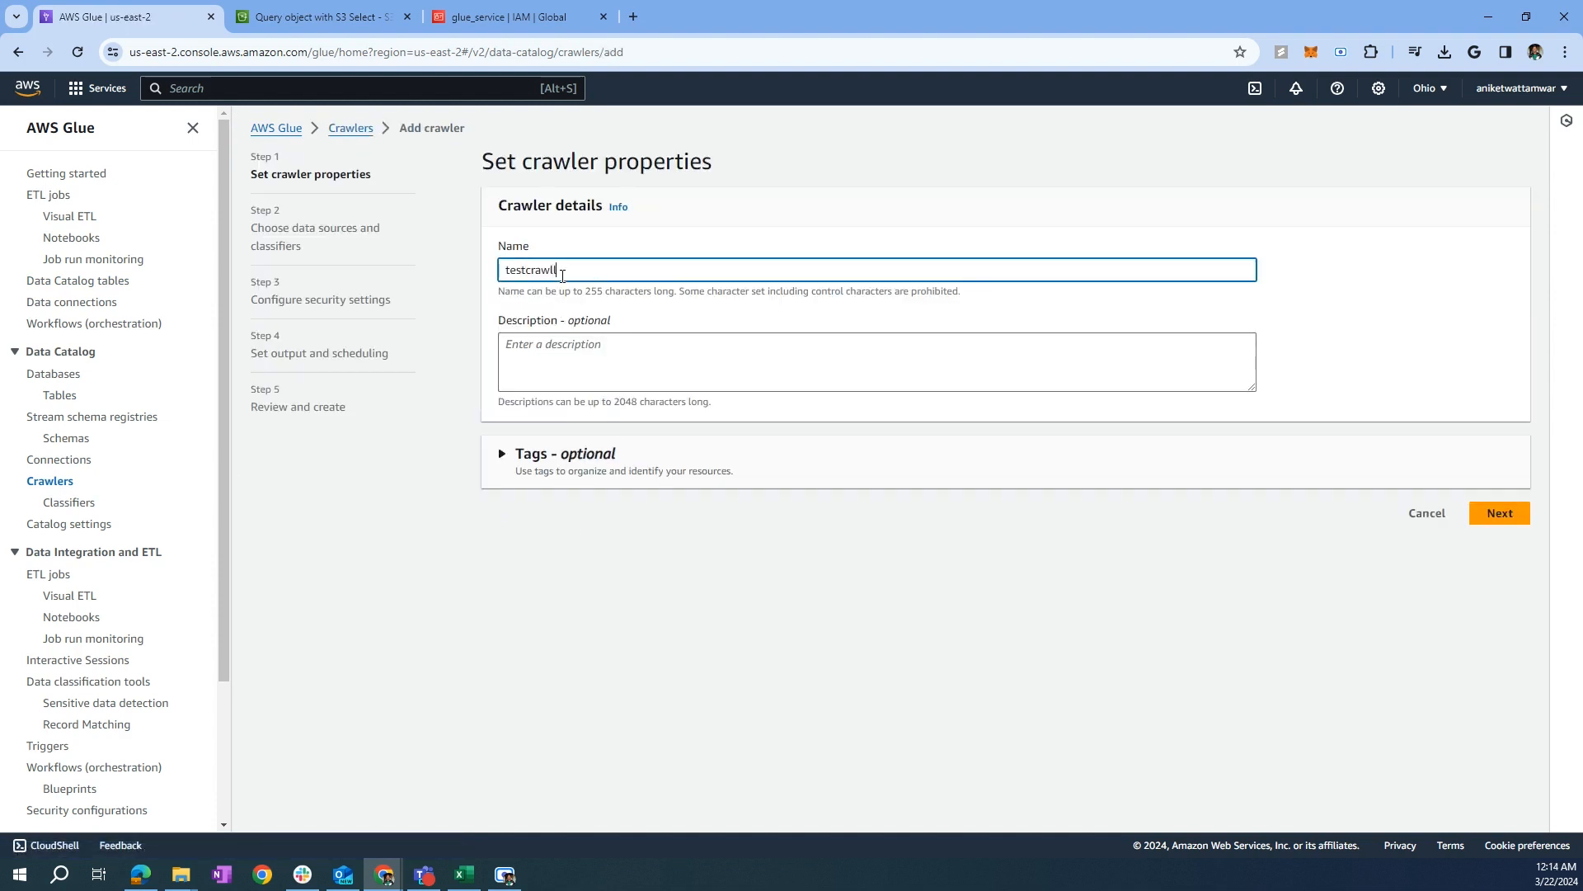
pyautogui.click(1503, 514)
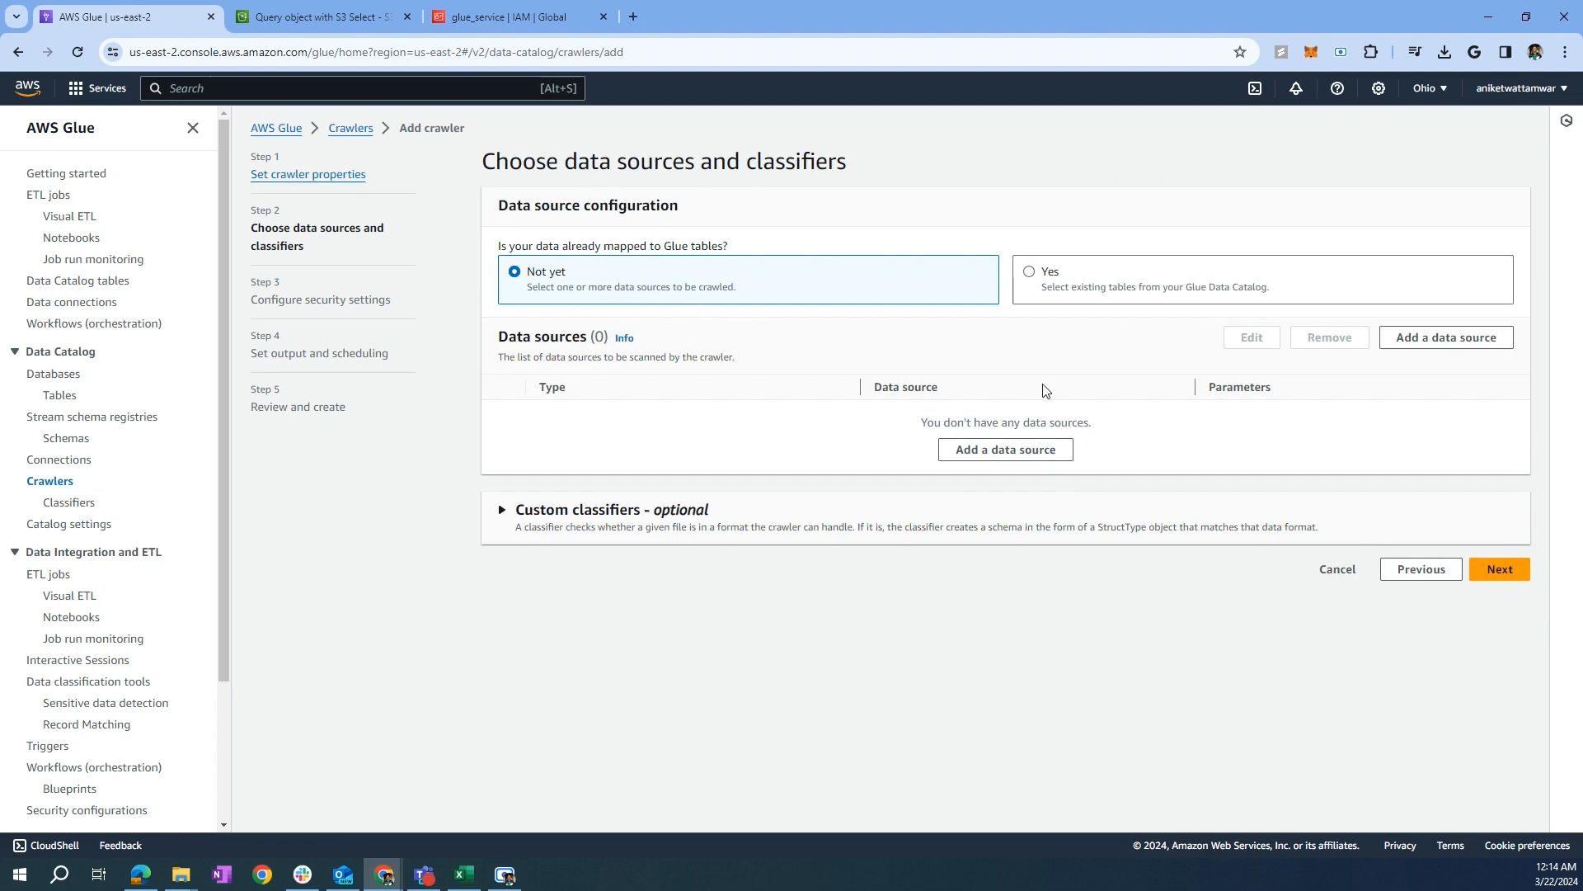
# Step: Add the gluetargetbkt bucket in this account as an S3 data source, crawling all sub-folders
pyautogui.click(1448, 338)
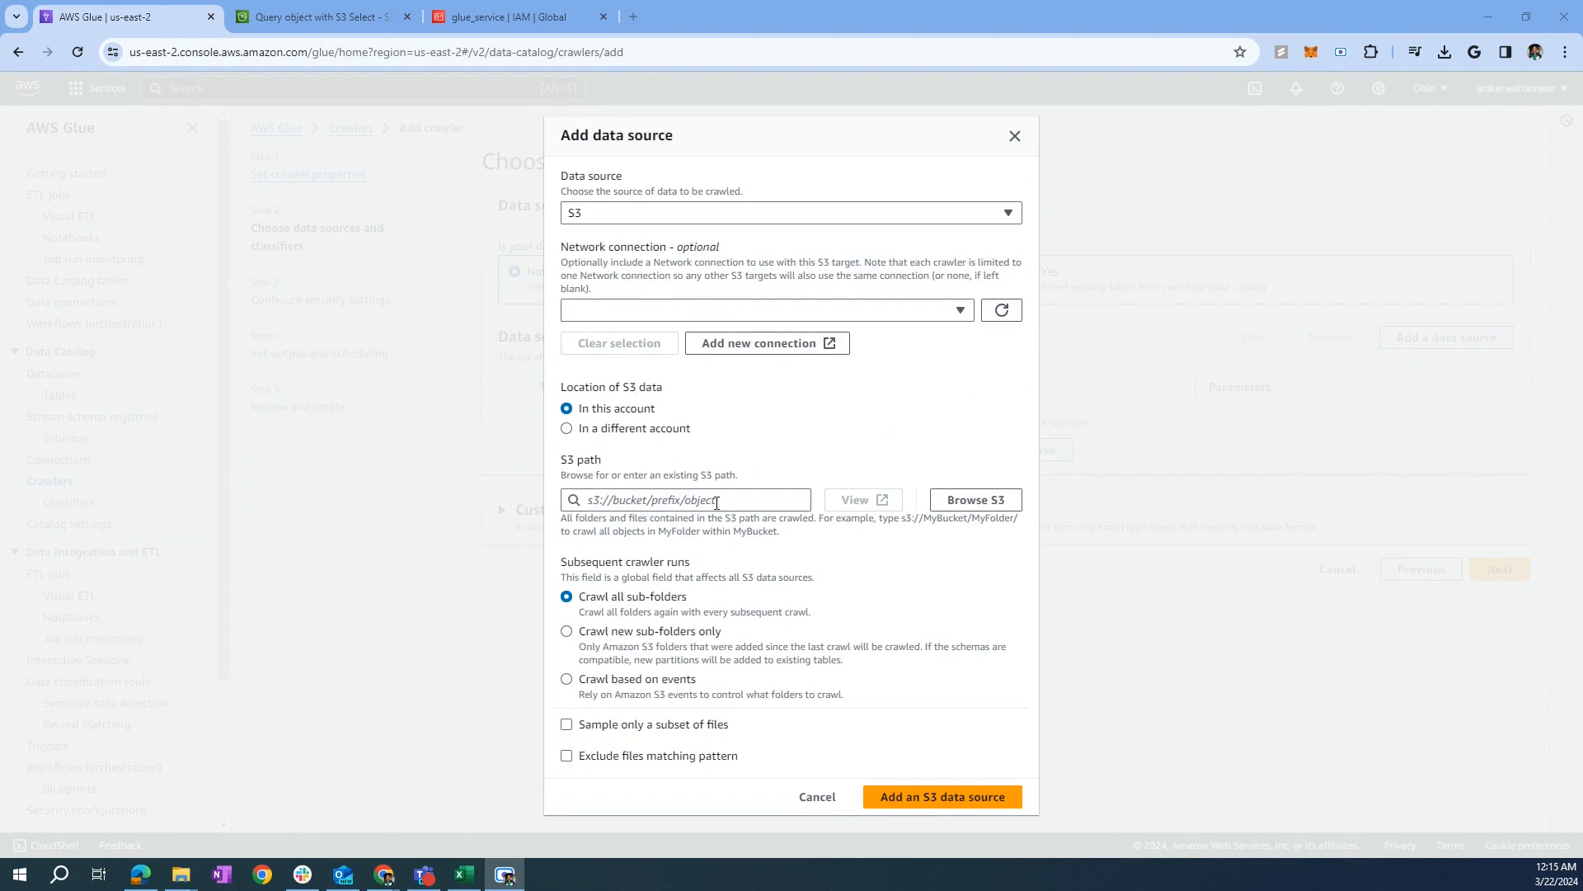
pyautogui.click(981, 501)
pyautogui.click(189, 342)
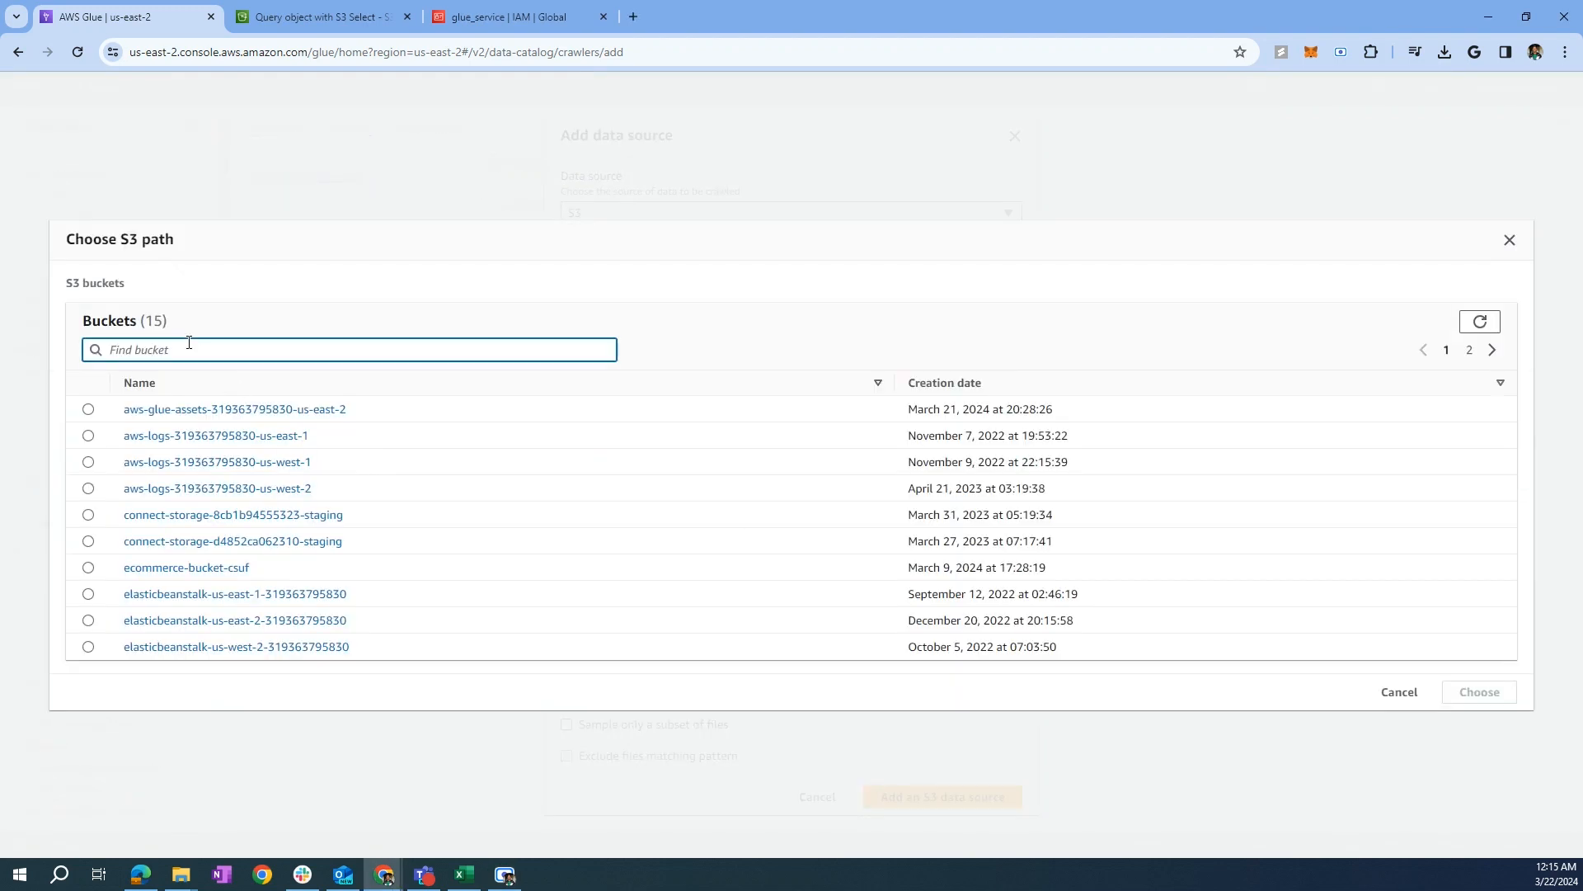
pyautogui.write('glue')
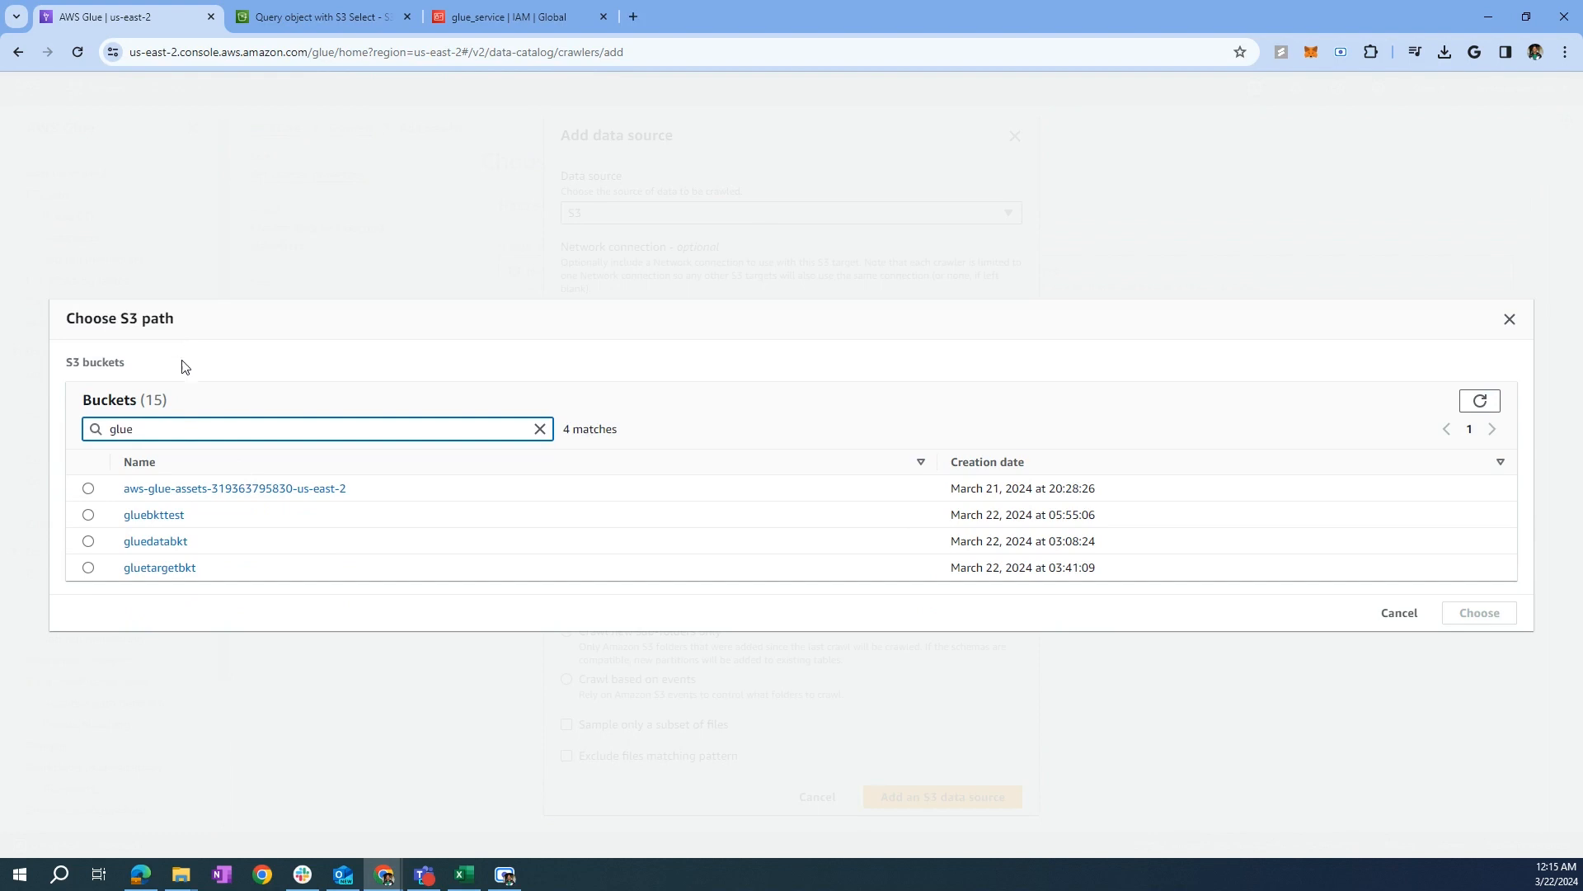
pyautogui.click(88, 569)
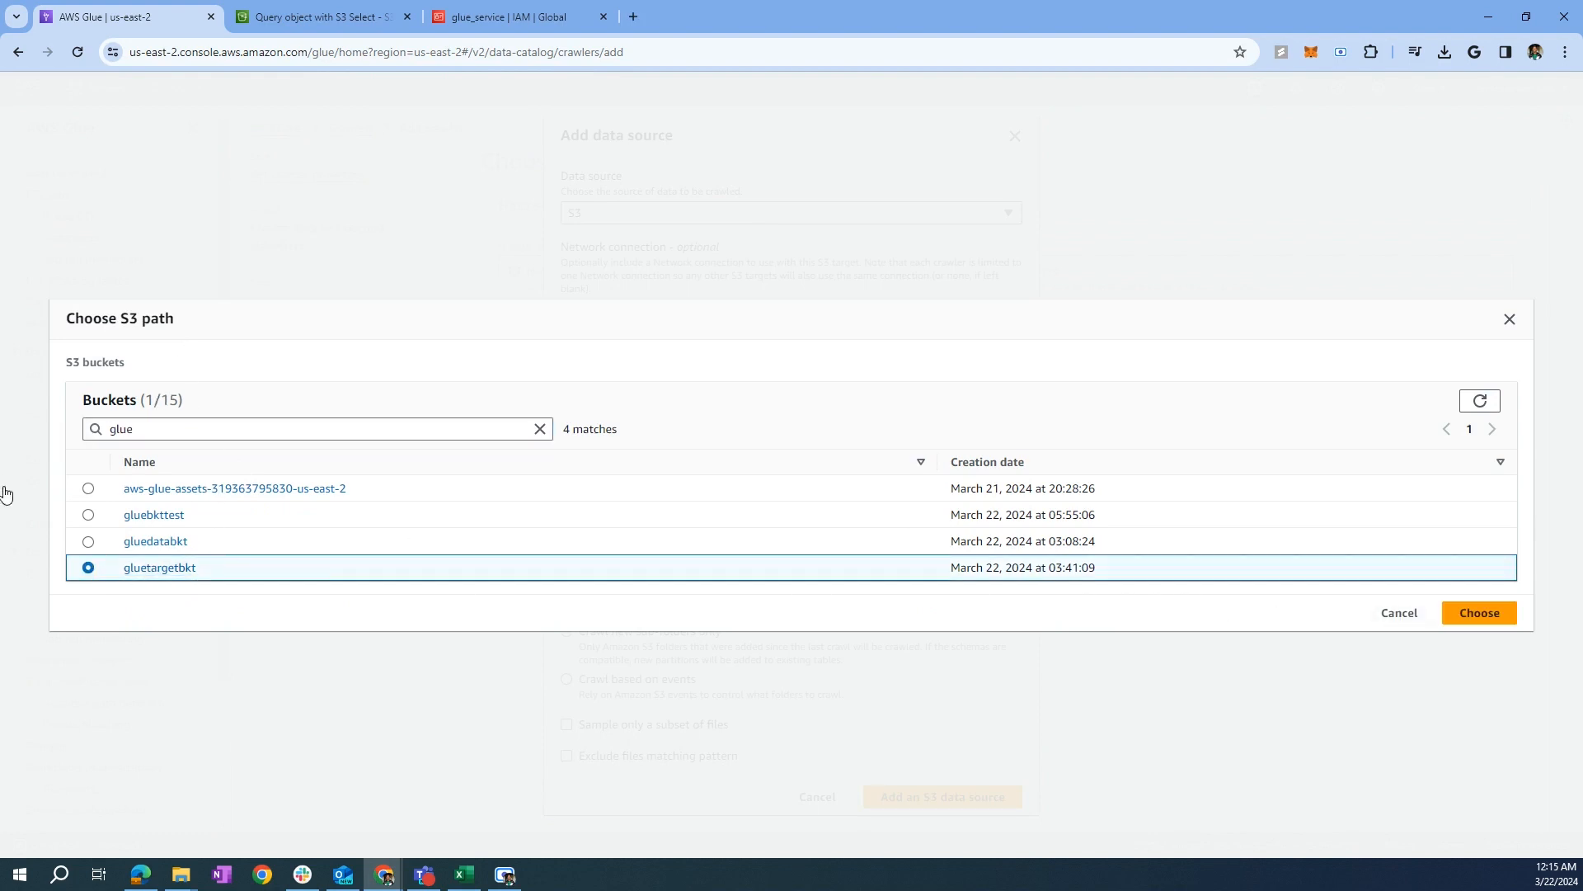
pyautogui.click(1460, 618)
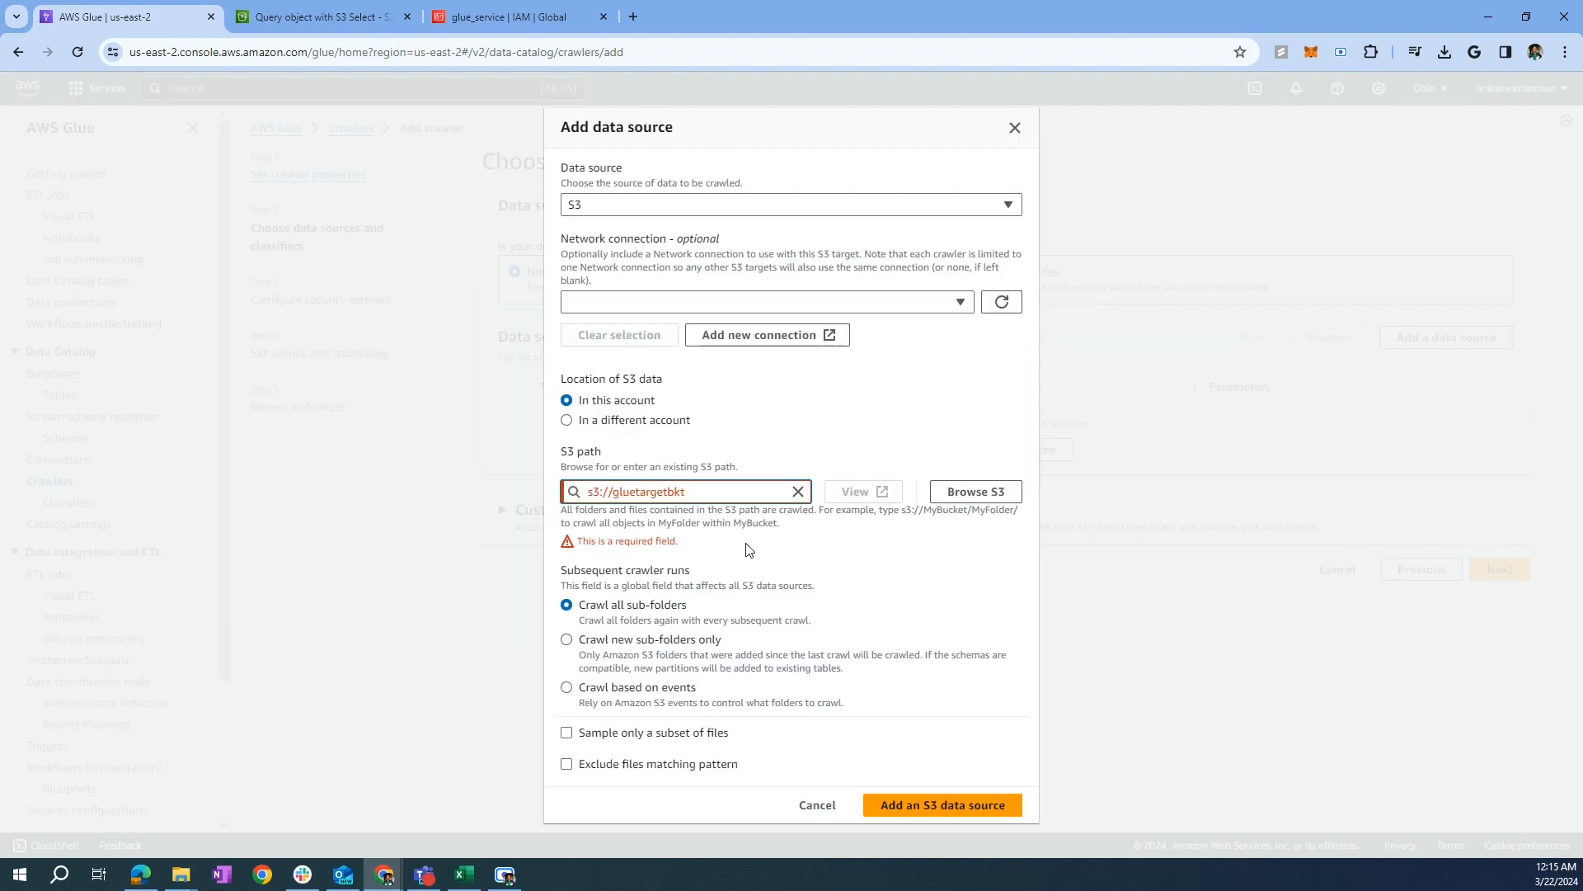
pyautogui.click(746, 543)
pyautogui.moveTo(622, 499); pyautogui.dragTo(707, 502)
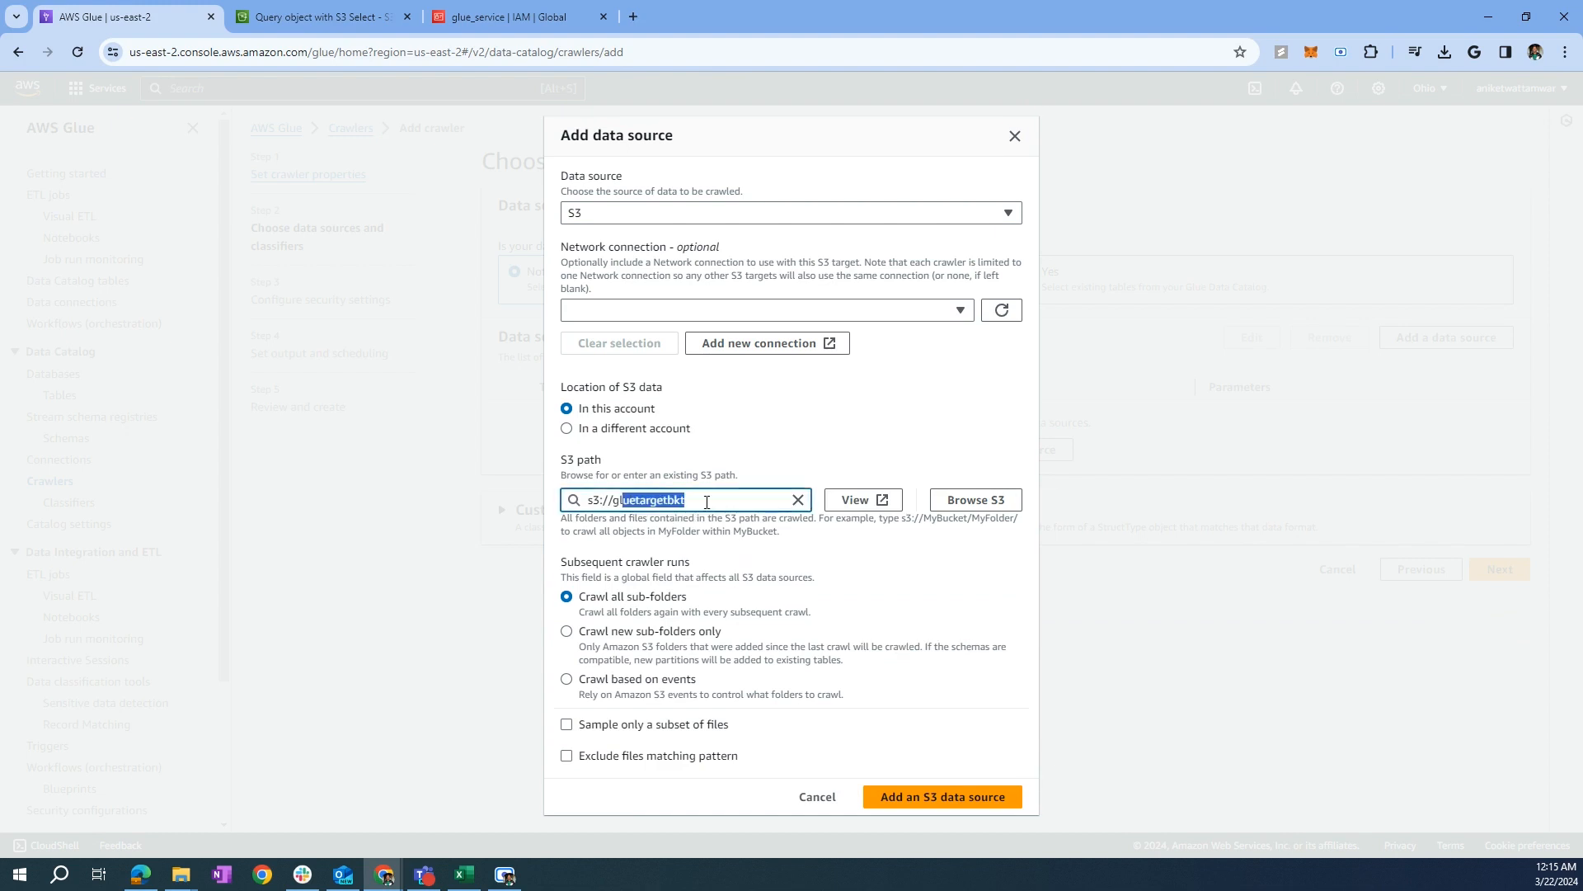
pyautogui.click(707, 502)
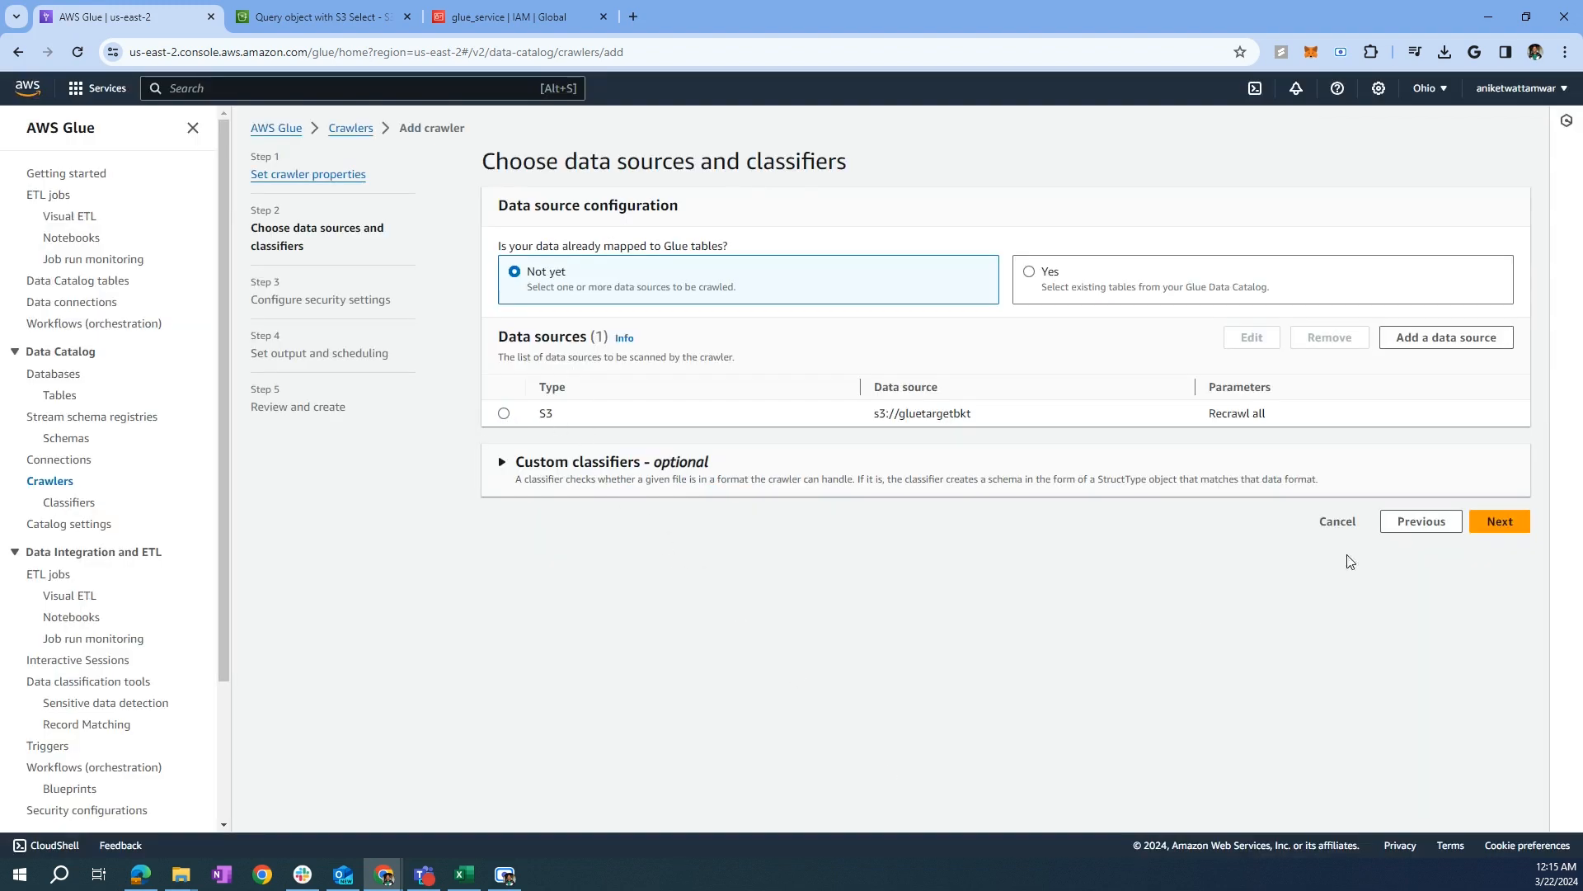
# Step: Proceed to the crawler's security settings and assign the existing IAM role glue_service
pyautogui.click(1497, 522)
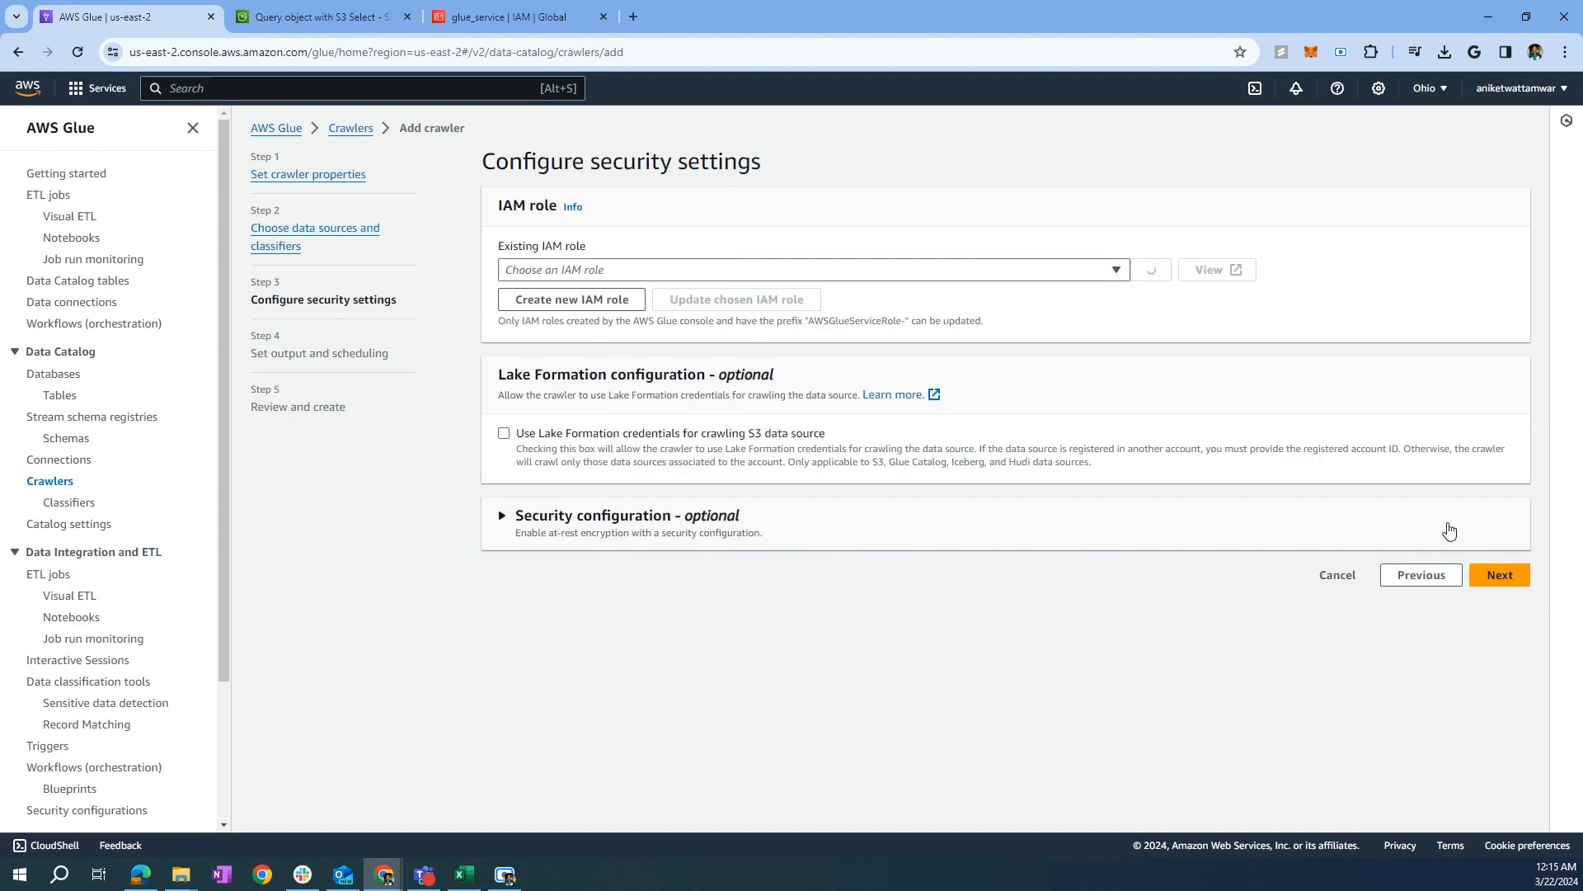
pyautogui.click(564, 271)
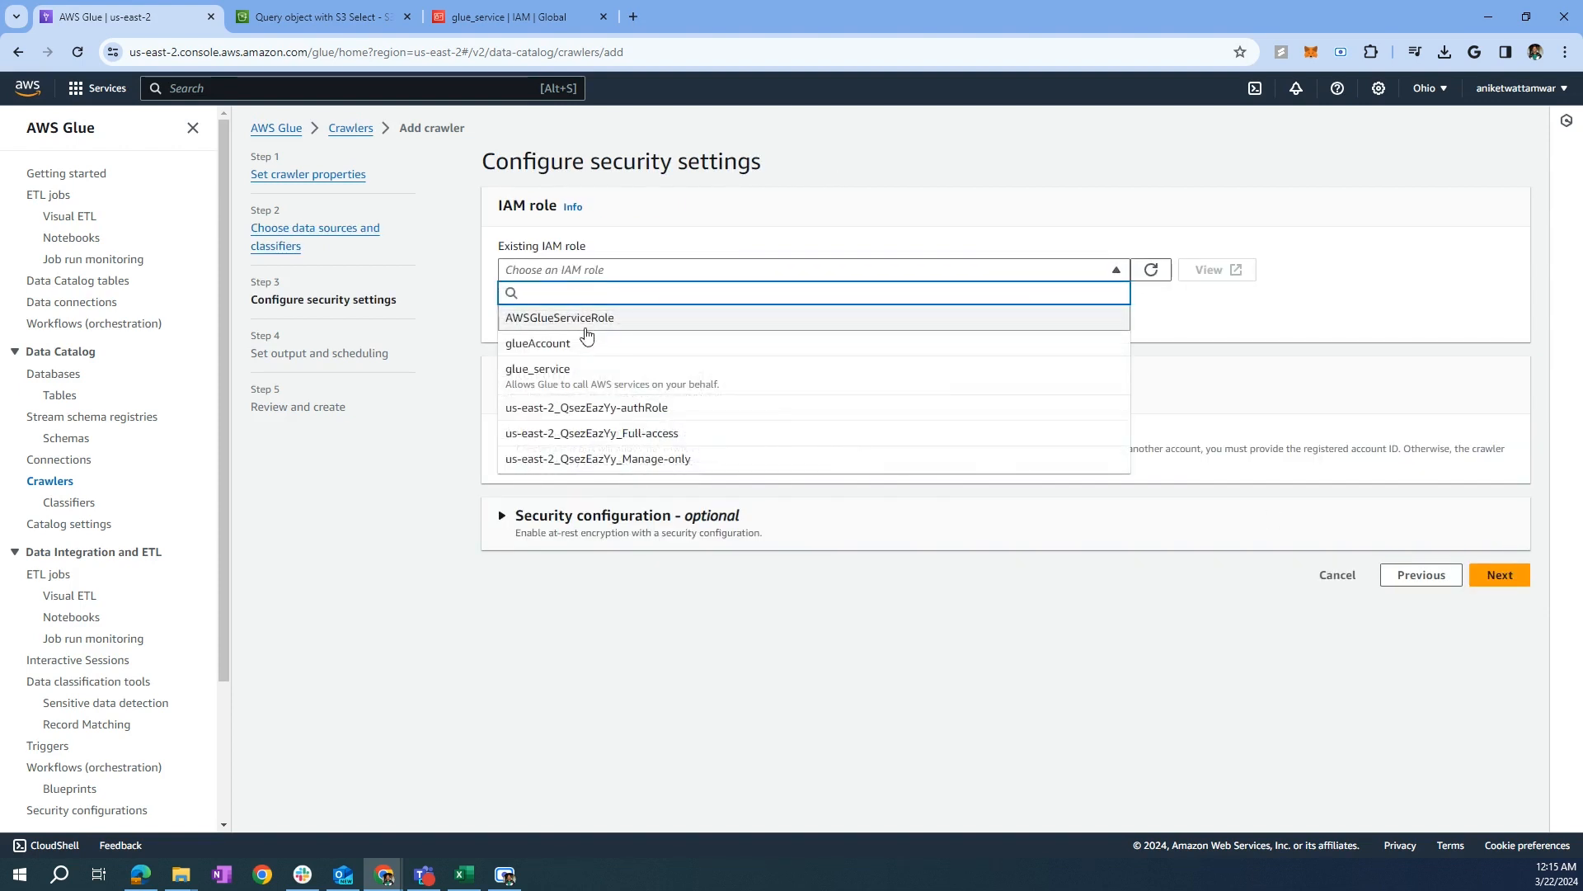
pyautogui.click(565, 370)
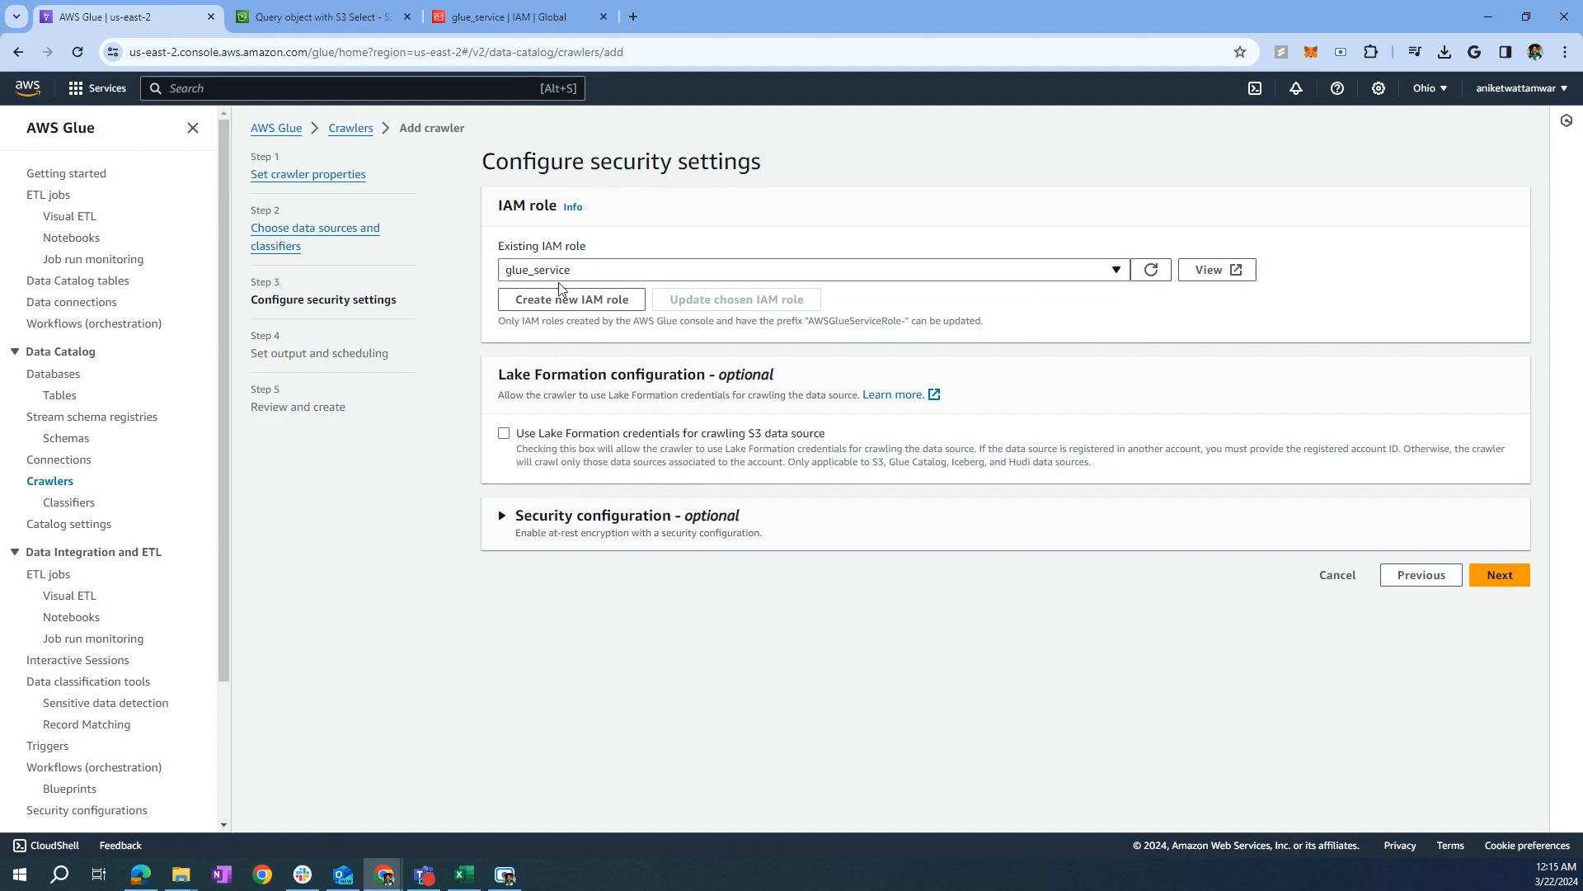
pyautogui.click(1494, 577)
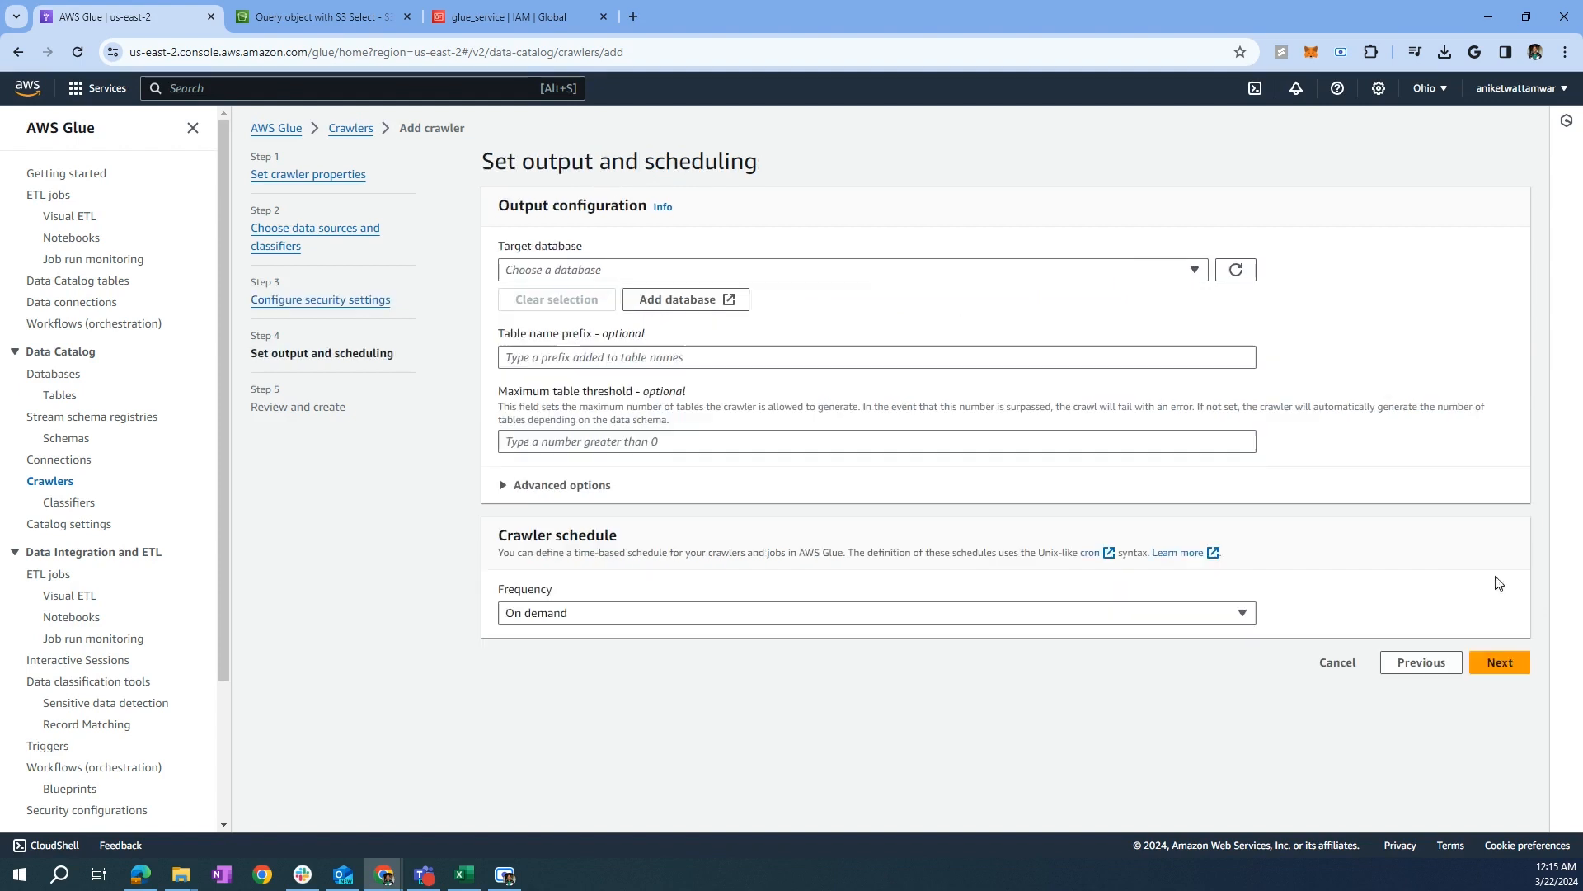
# Step: Set testdb as the crawler's target database, keep the on-demand schedule, and create the crawler
pyautogui.click(549, 272)
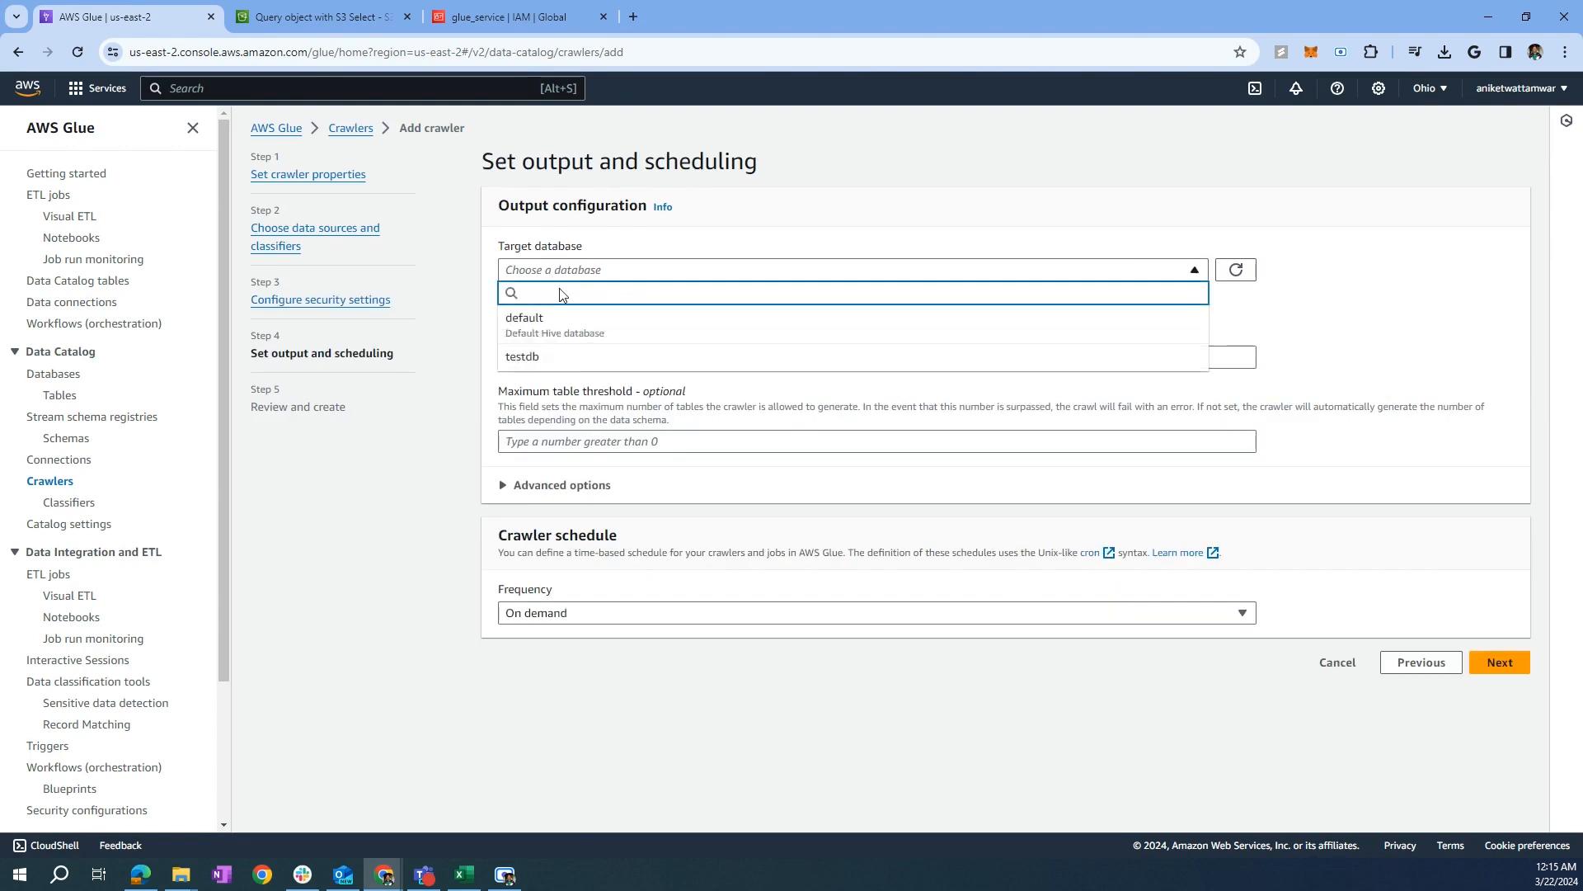
pyautogui.click(543, 357)
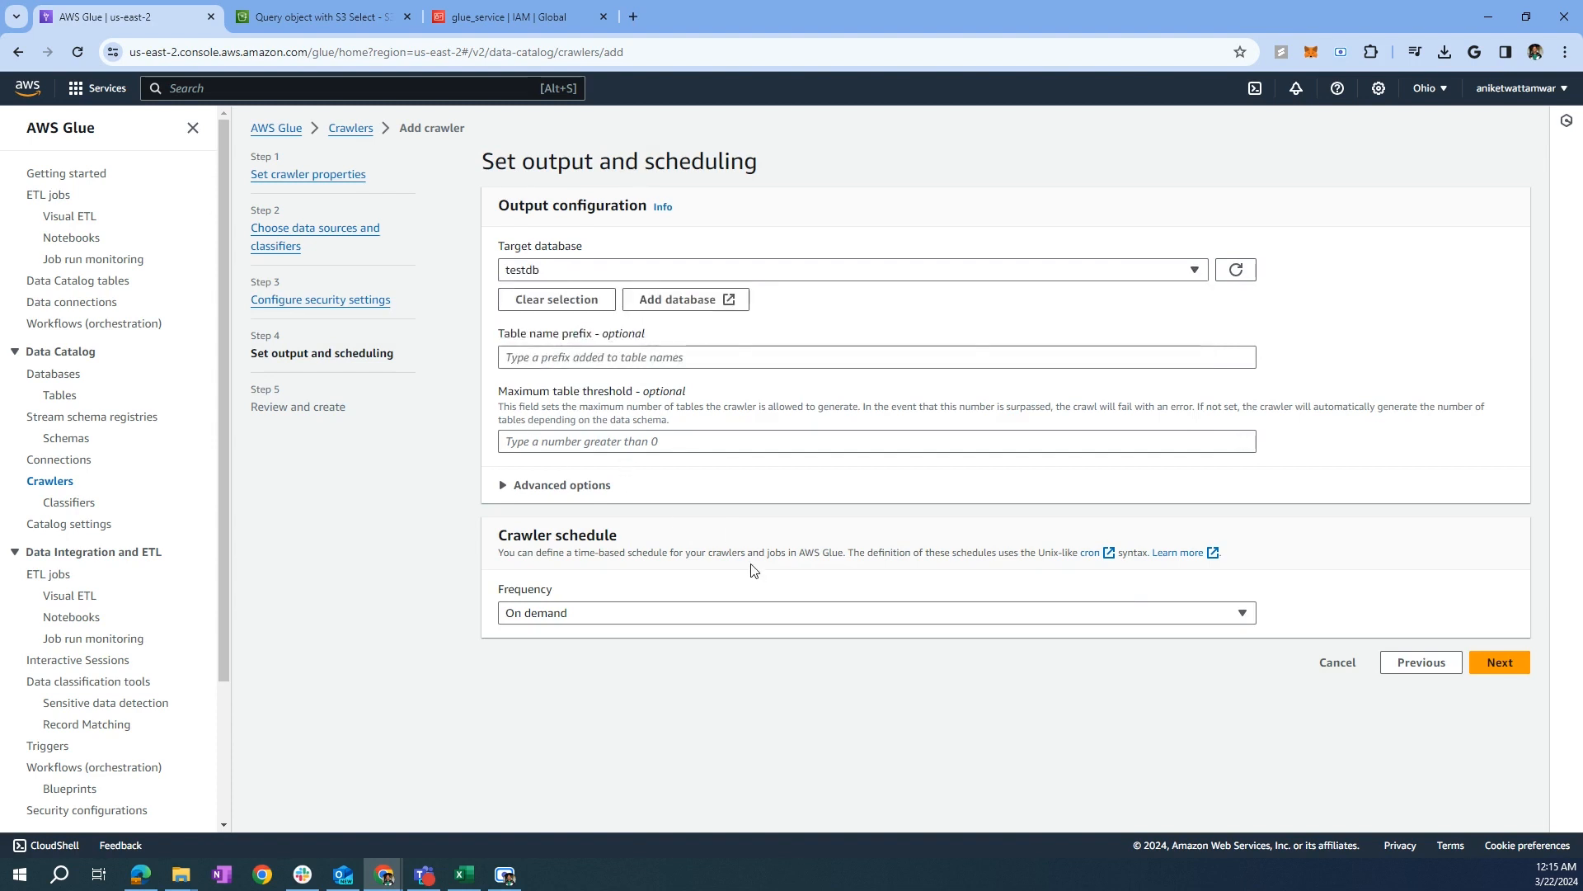
pyautogui.click(1495, 672)
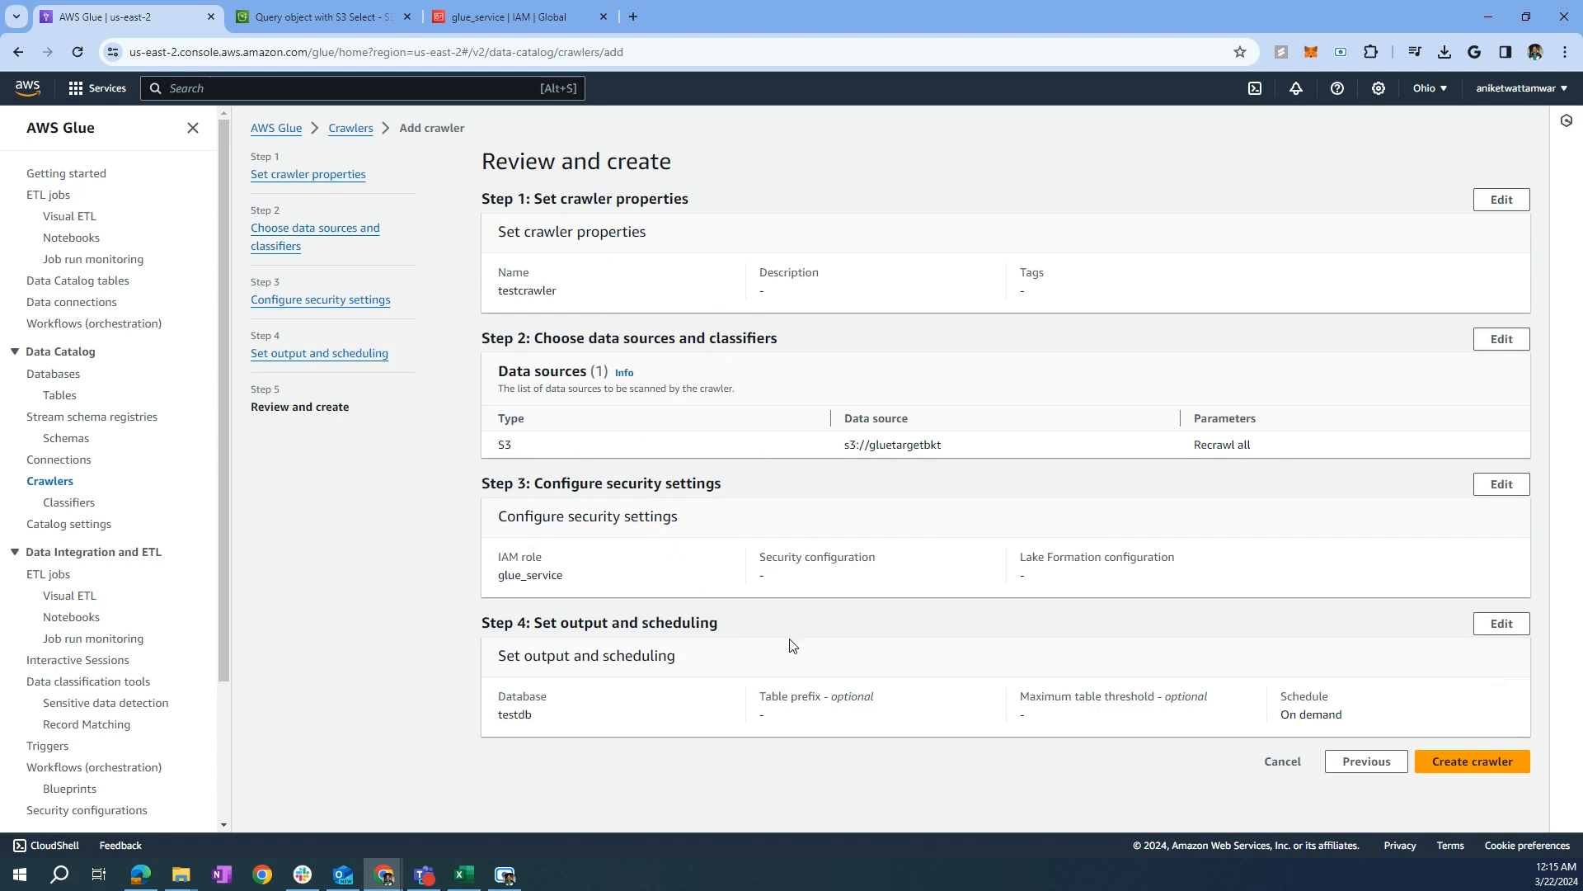
pyautogui.click(1474, 760)
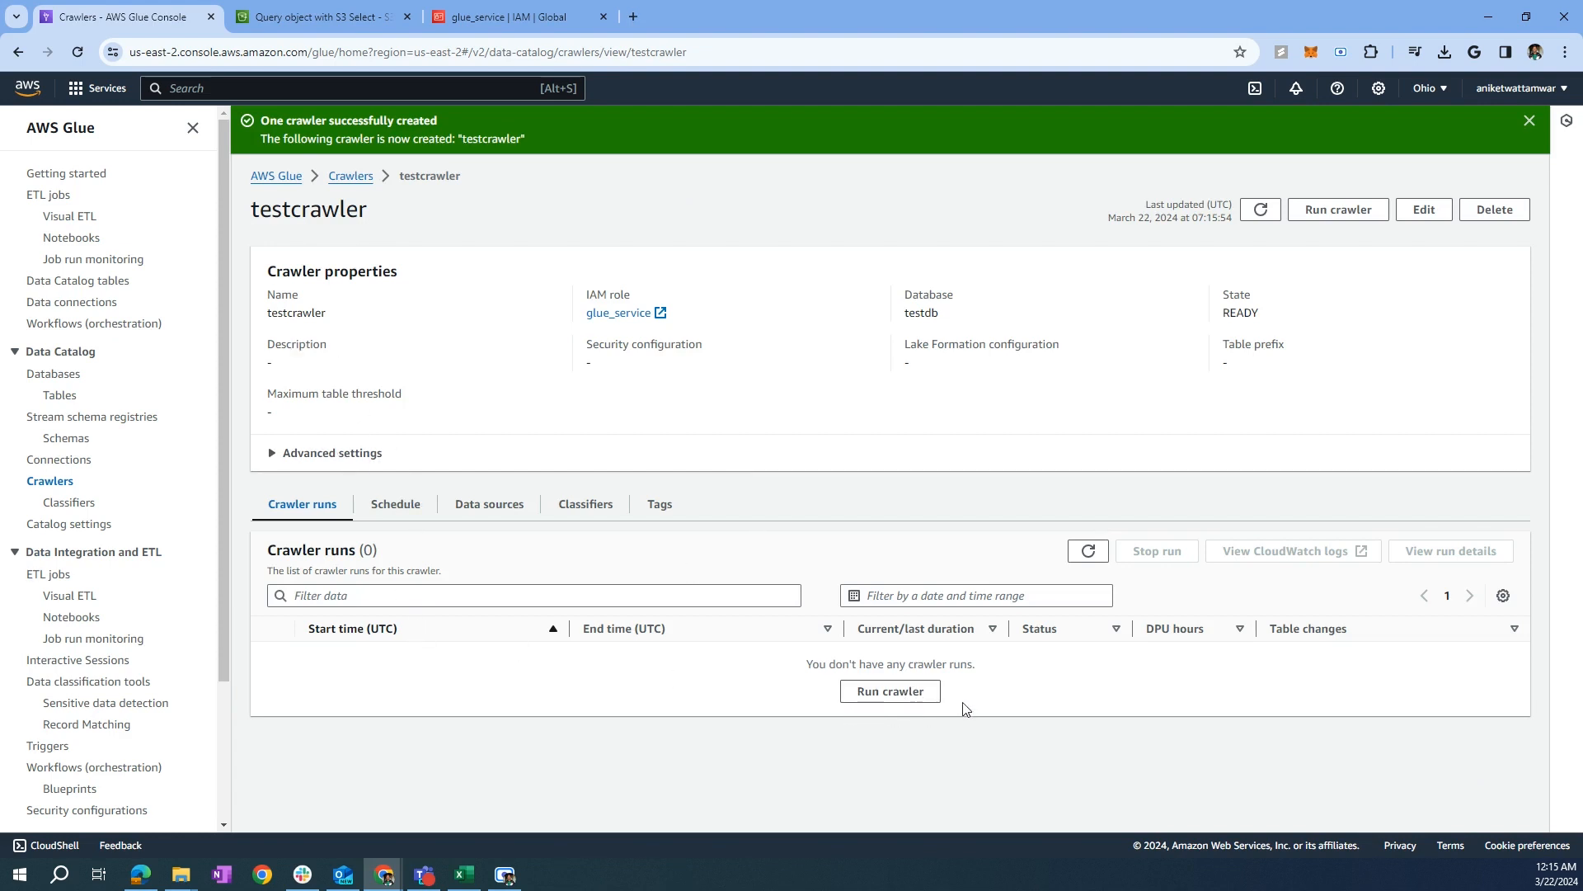
# Step: Run testcrawler and refresh the list of Data Catalog tables
pyautogui.click(1338, 213)
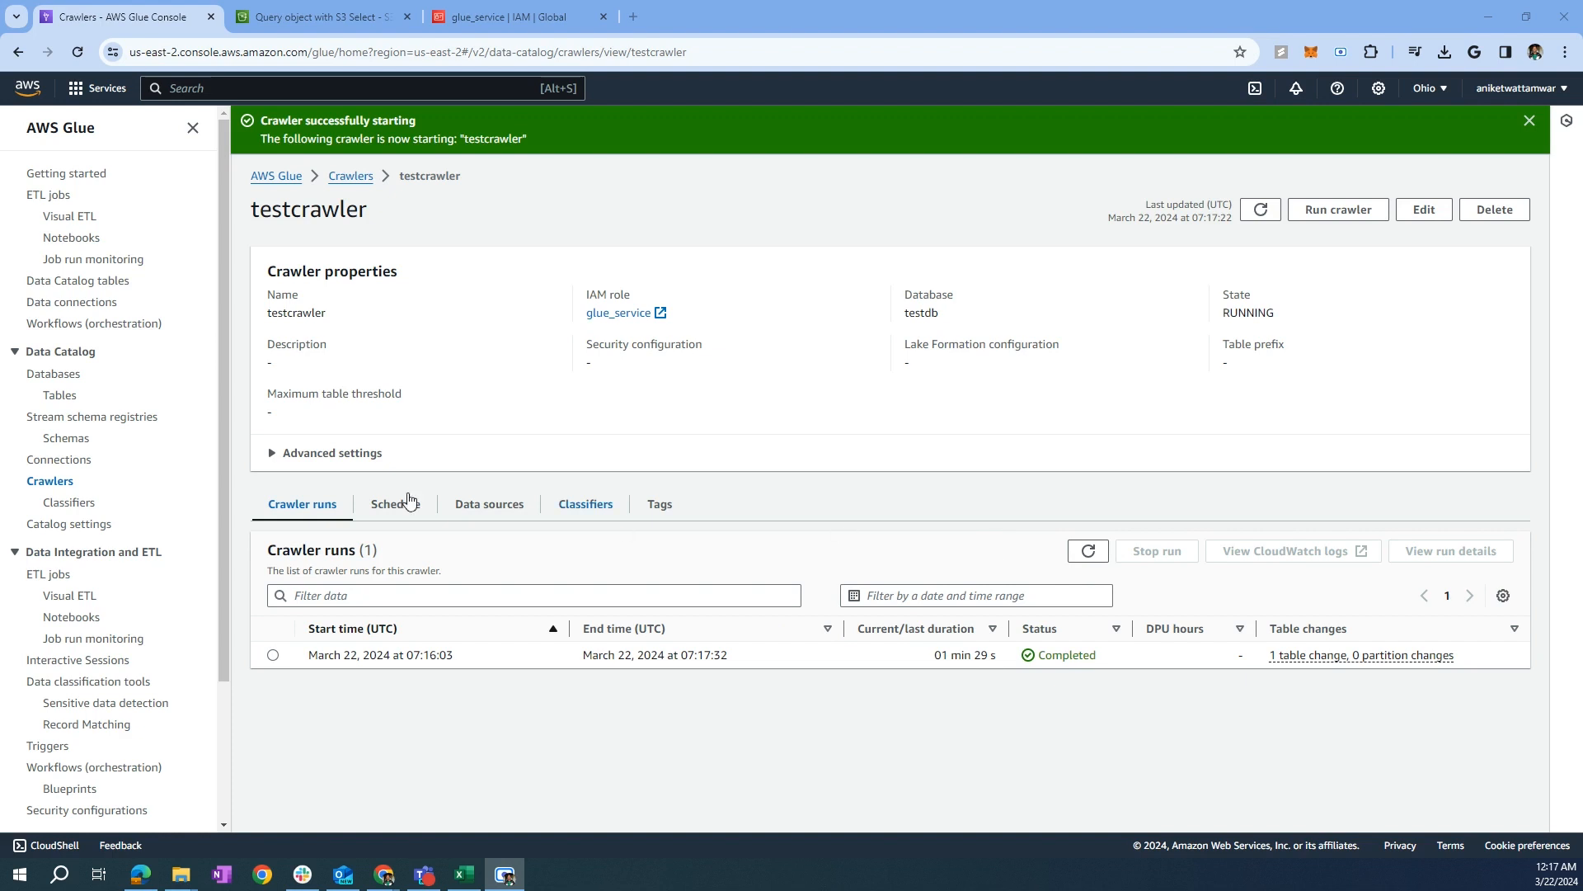
pyautogui.click(64, 397)
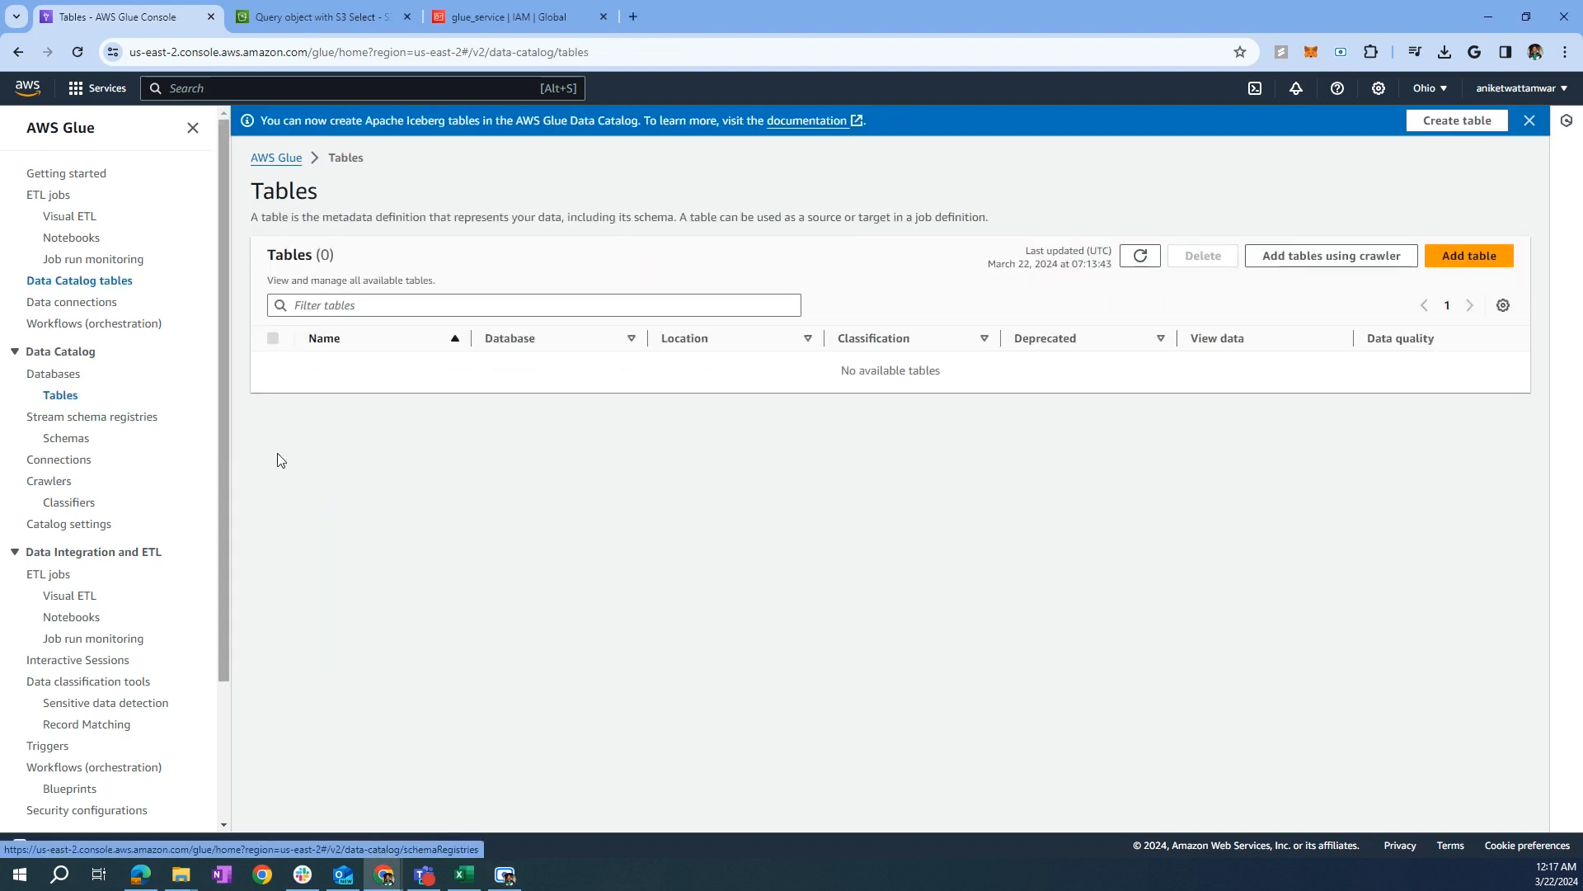
pyautogui.click(1140, 258)
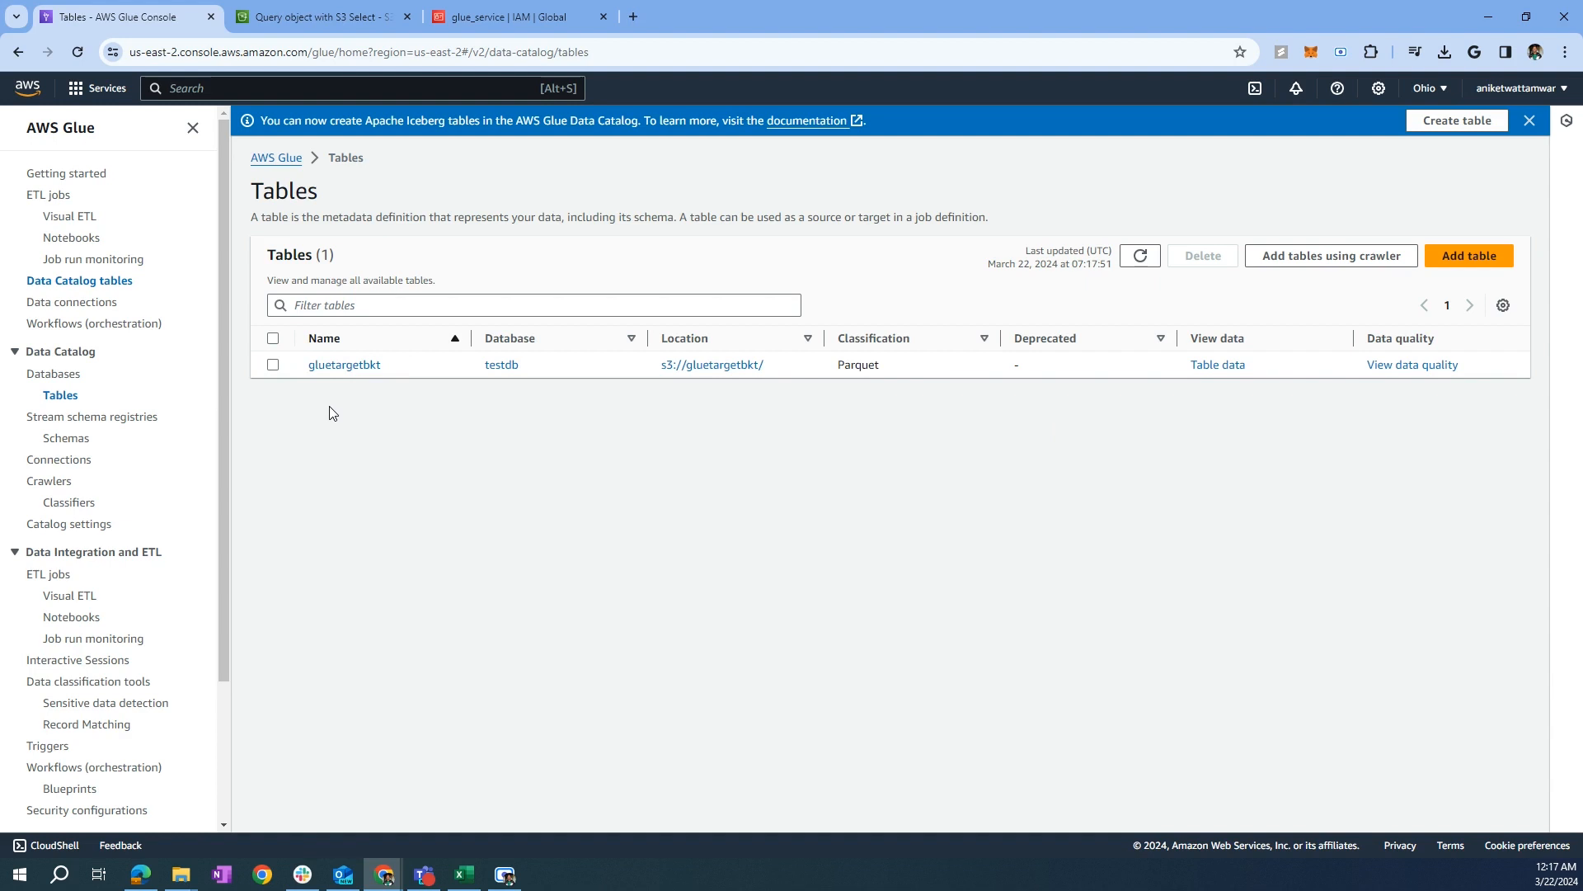
# Step: Open the gluetargetbkt table and review all the columns in its schema
pyautogui.click(346, 366)
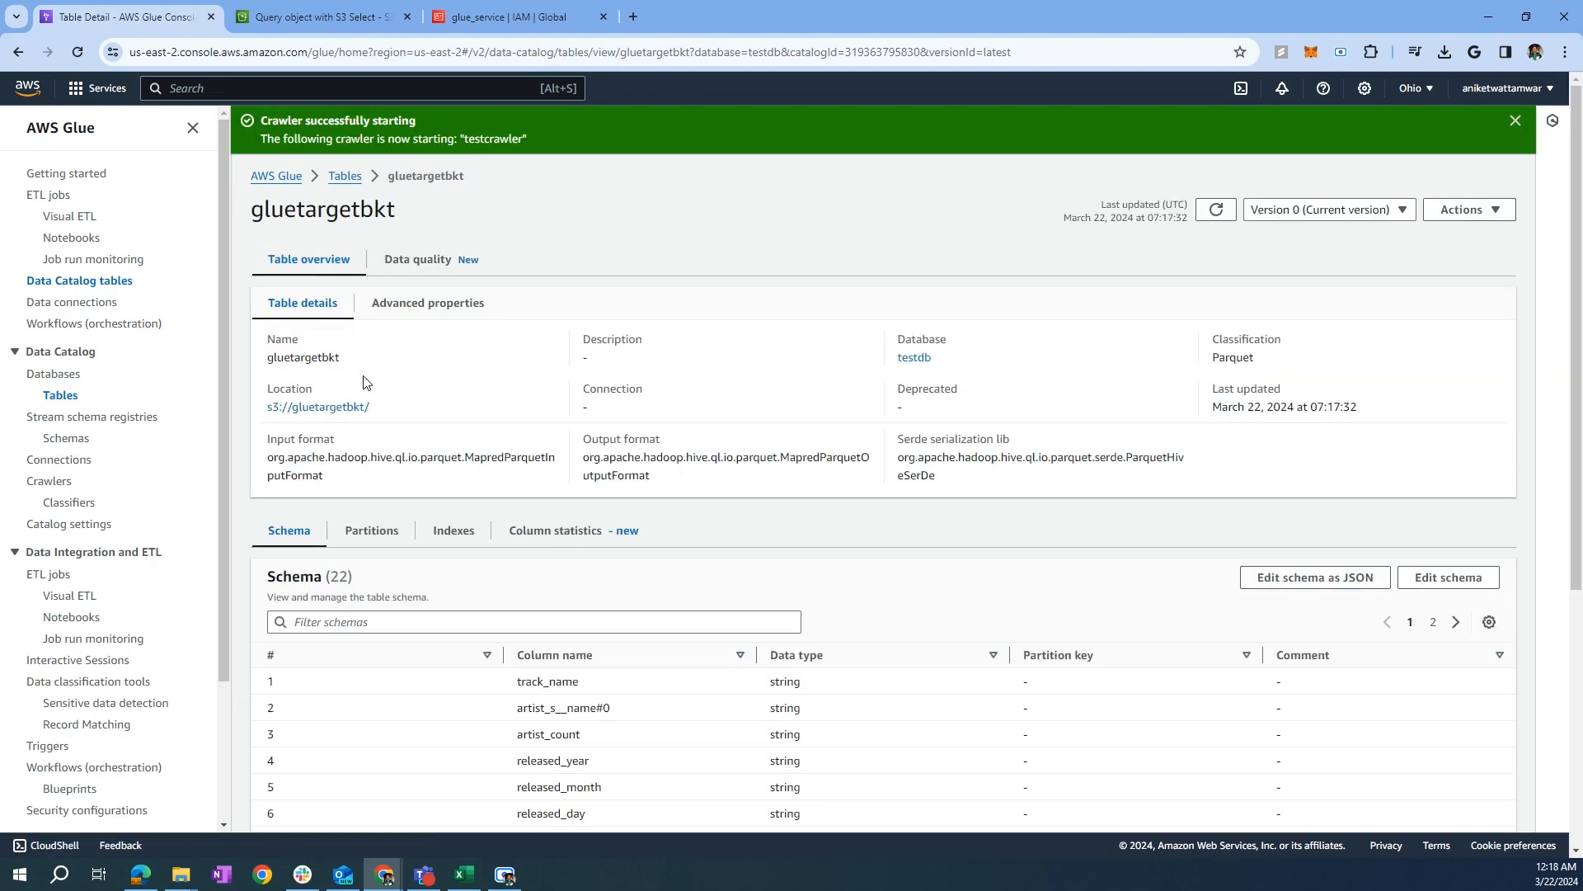
pyautogui.scroll(-5, 453, 404)
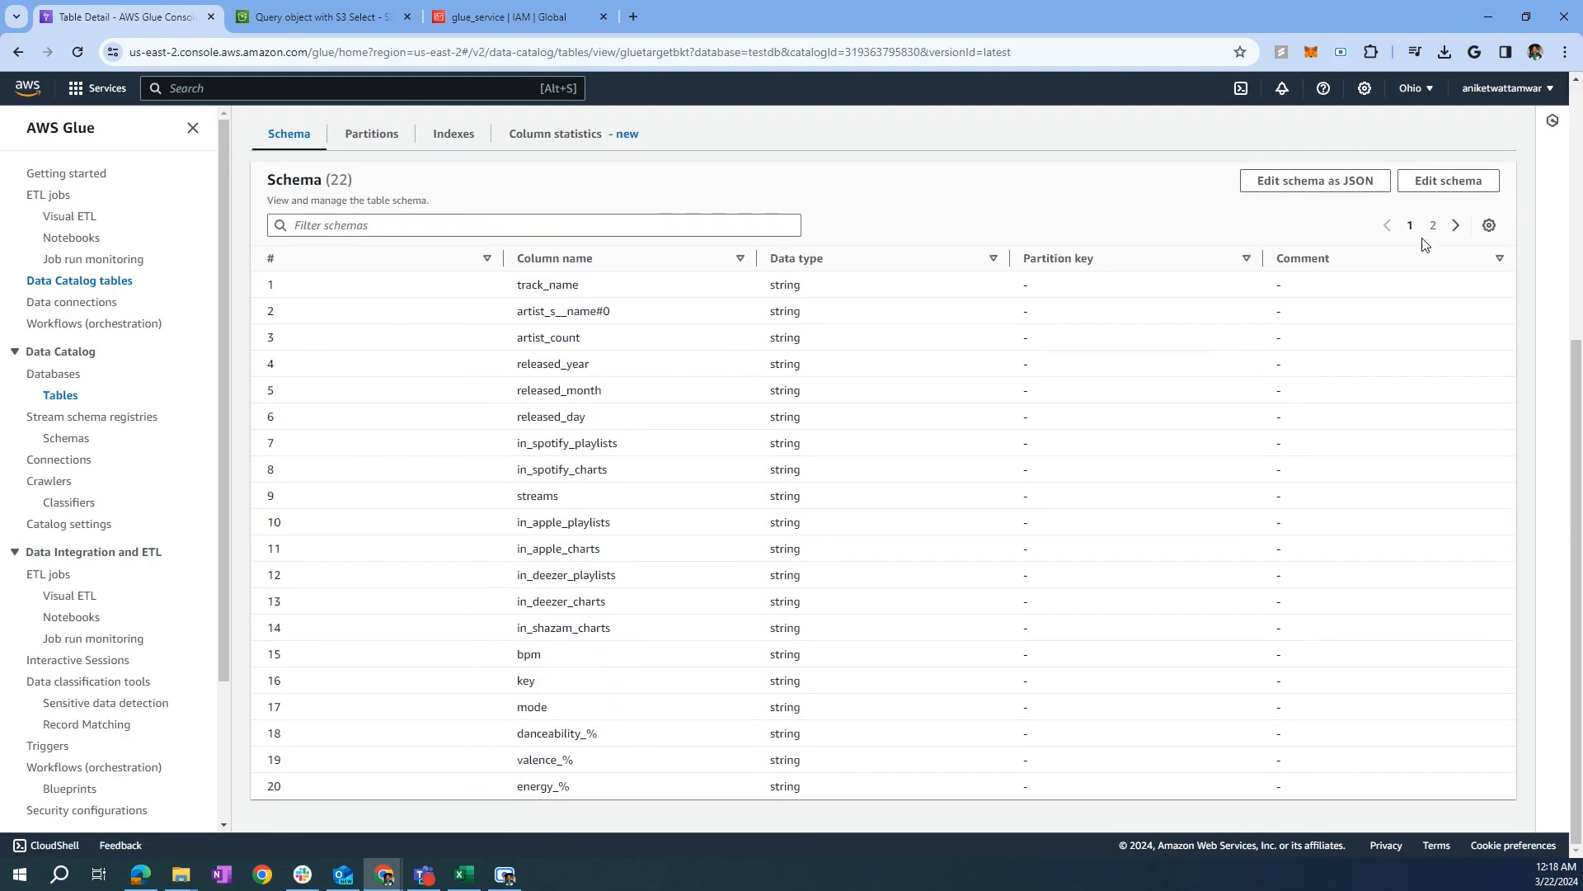
pyautogui.click(1456, 226)
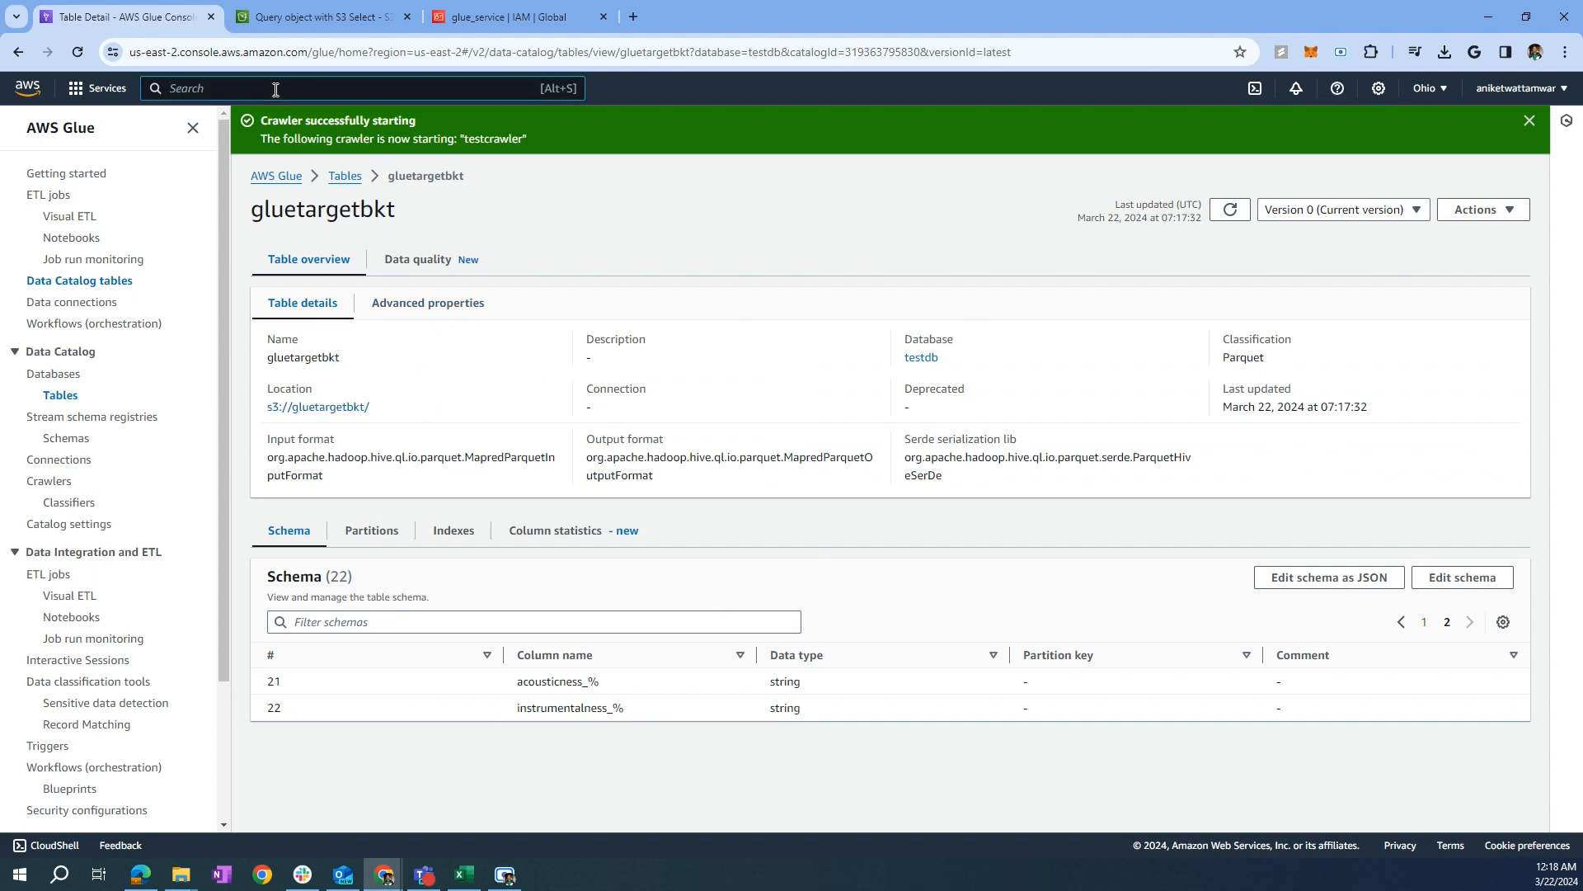
# Step: Switch to Athena and run a preview query on the gluetargetbkt table in the testdb database
pyautogui.write('athena')
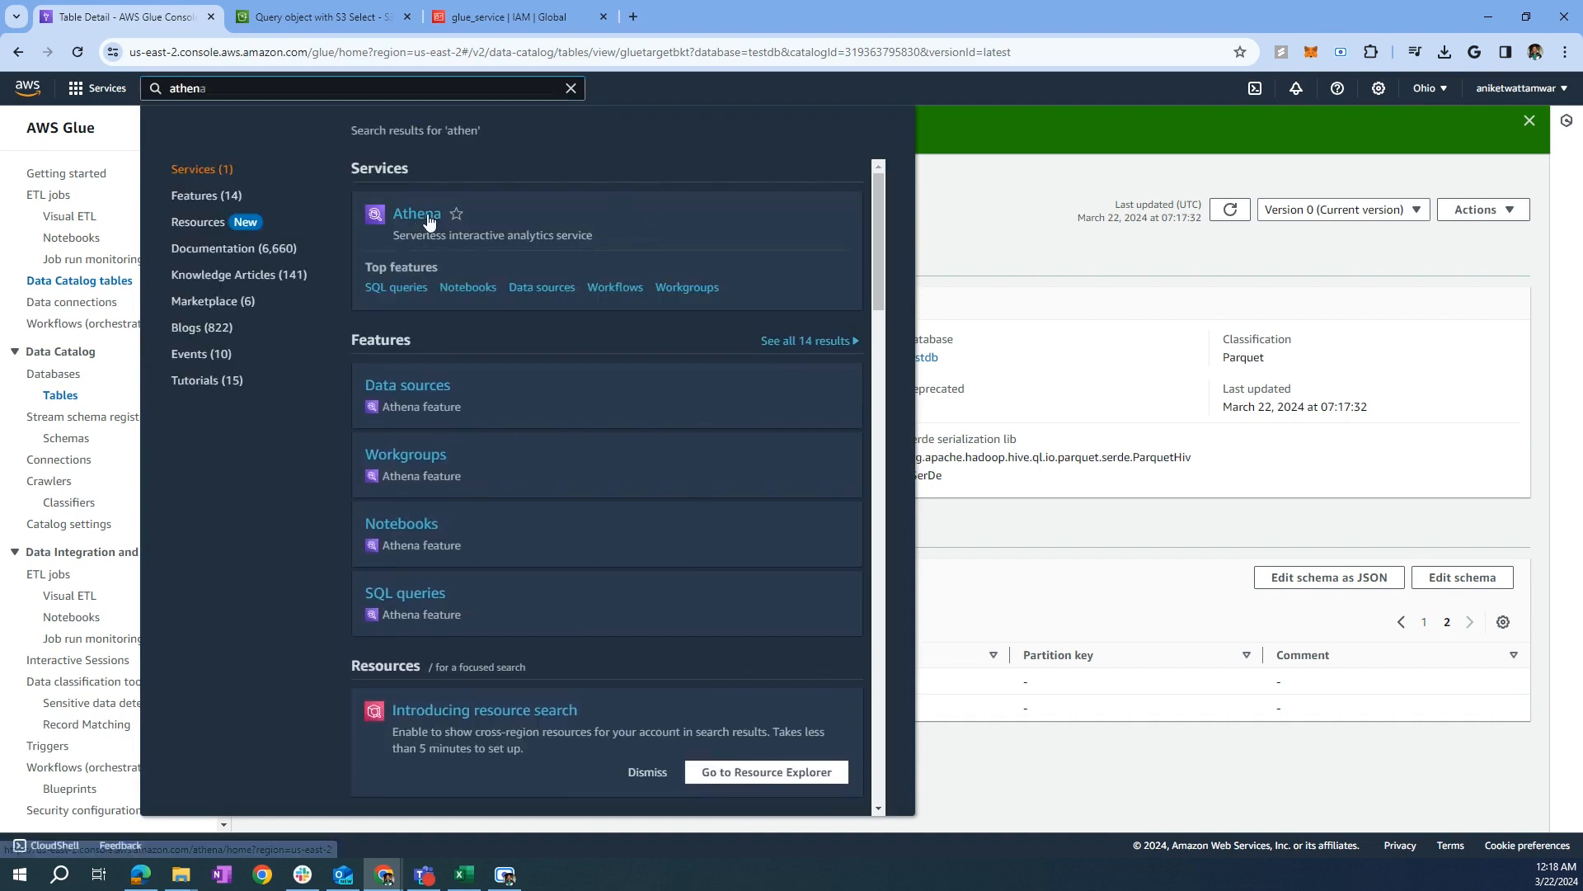
pyautogui.click(417, 217)
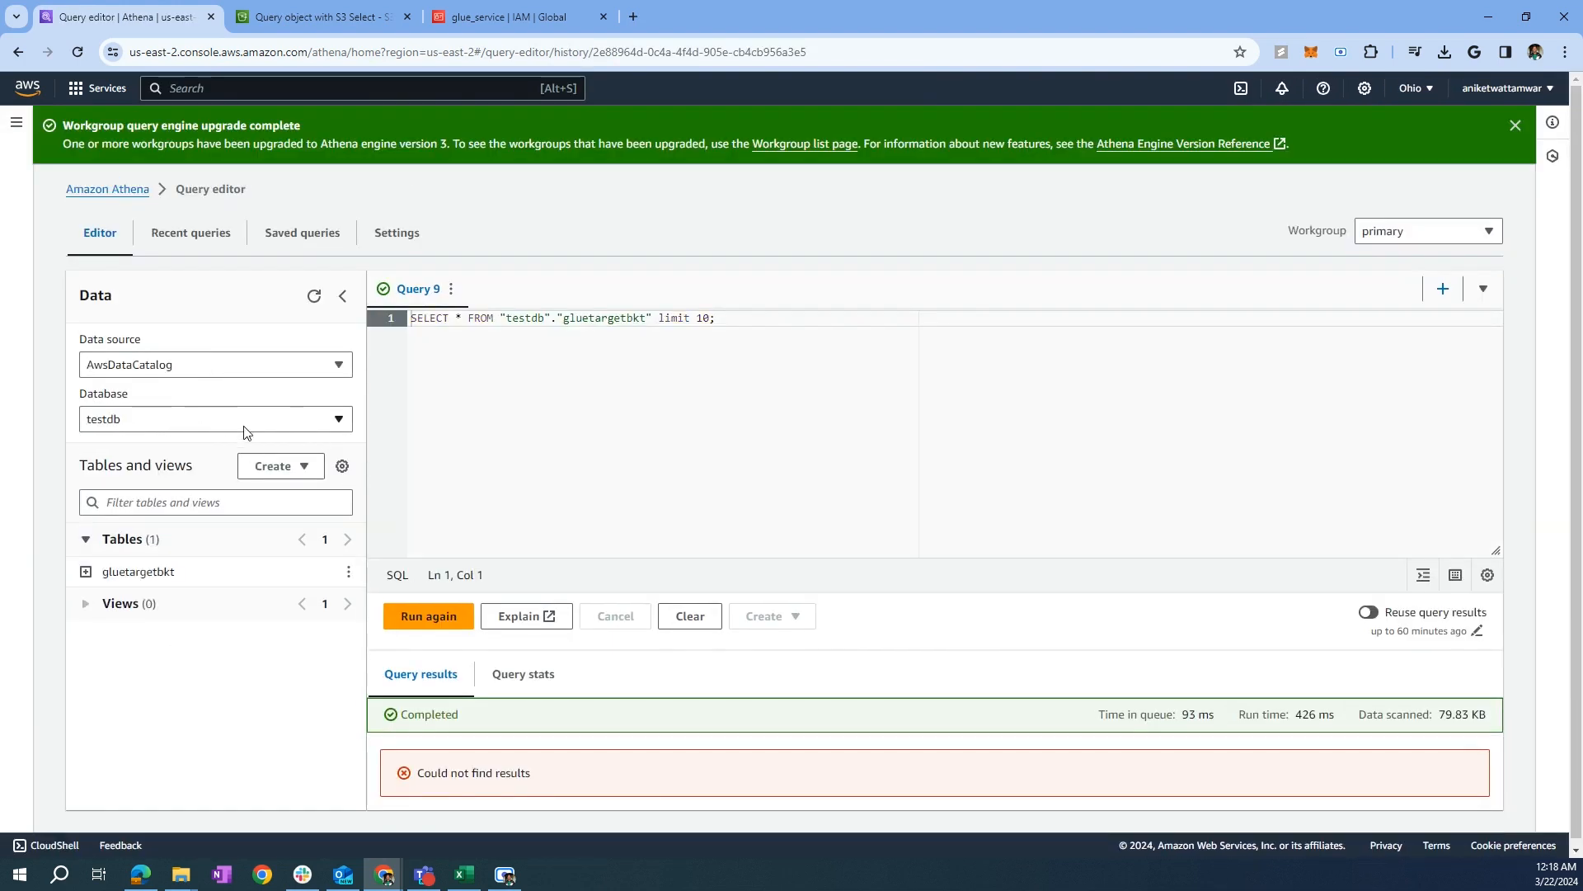
pyautogui.click(142, 422)
pyautogui.click(142, 422)
pyautogui.click(349, 573)
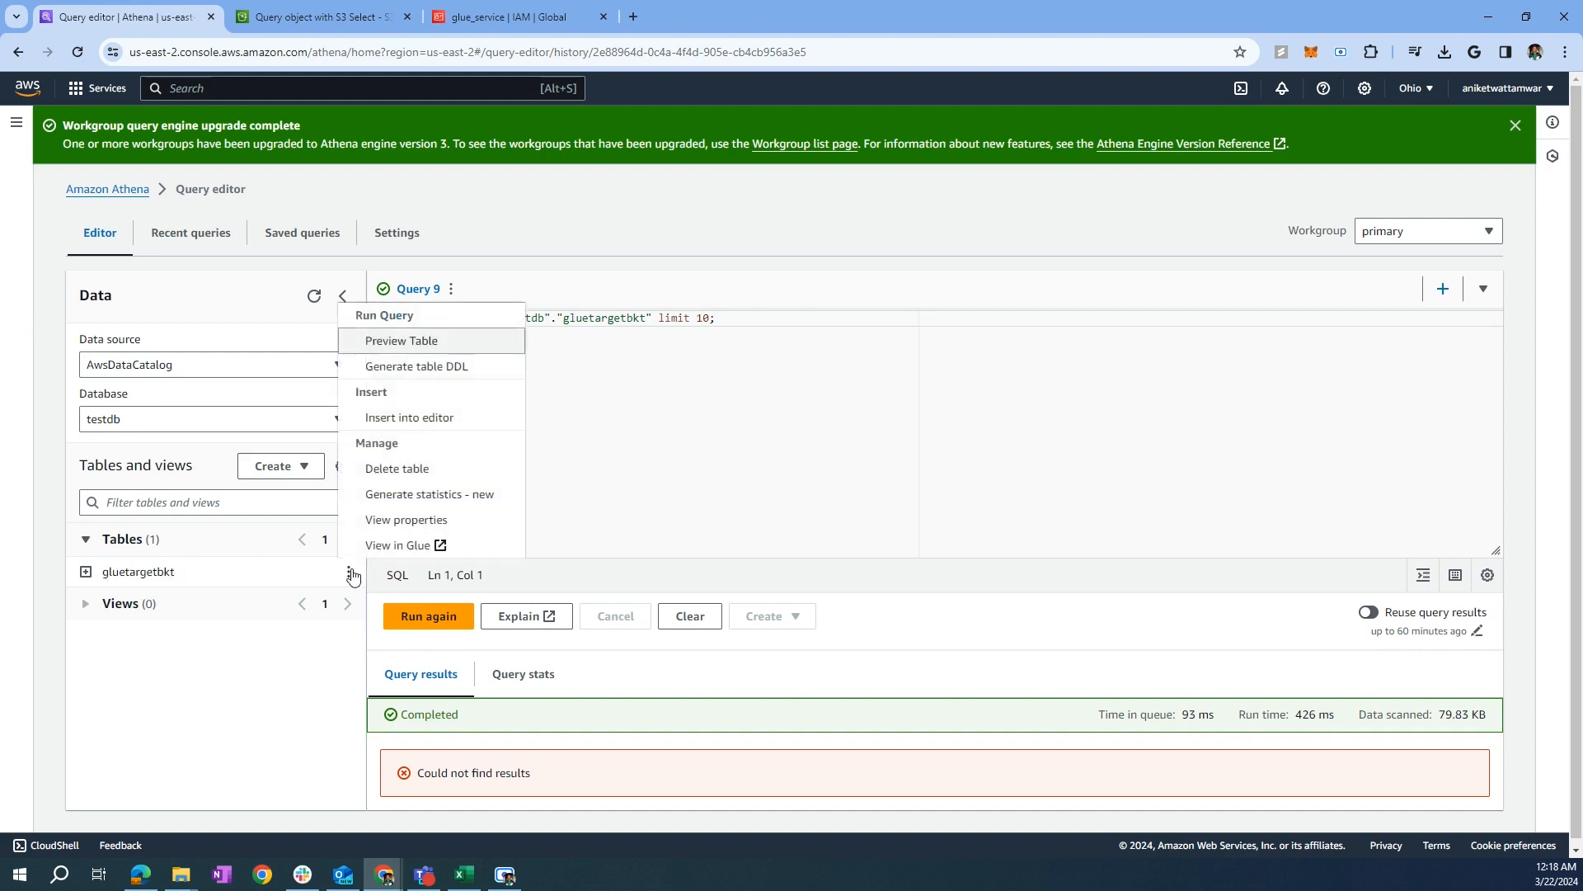
pyautogui.click(394, 340)
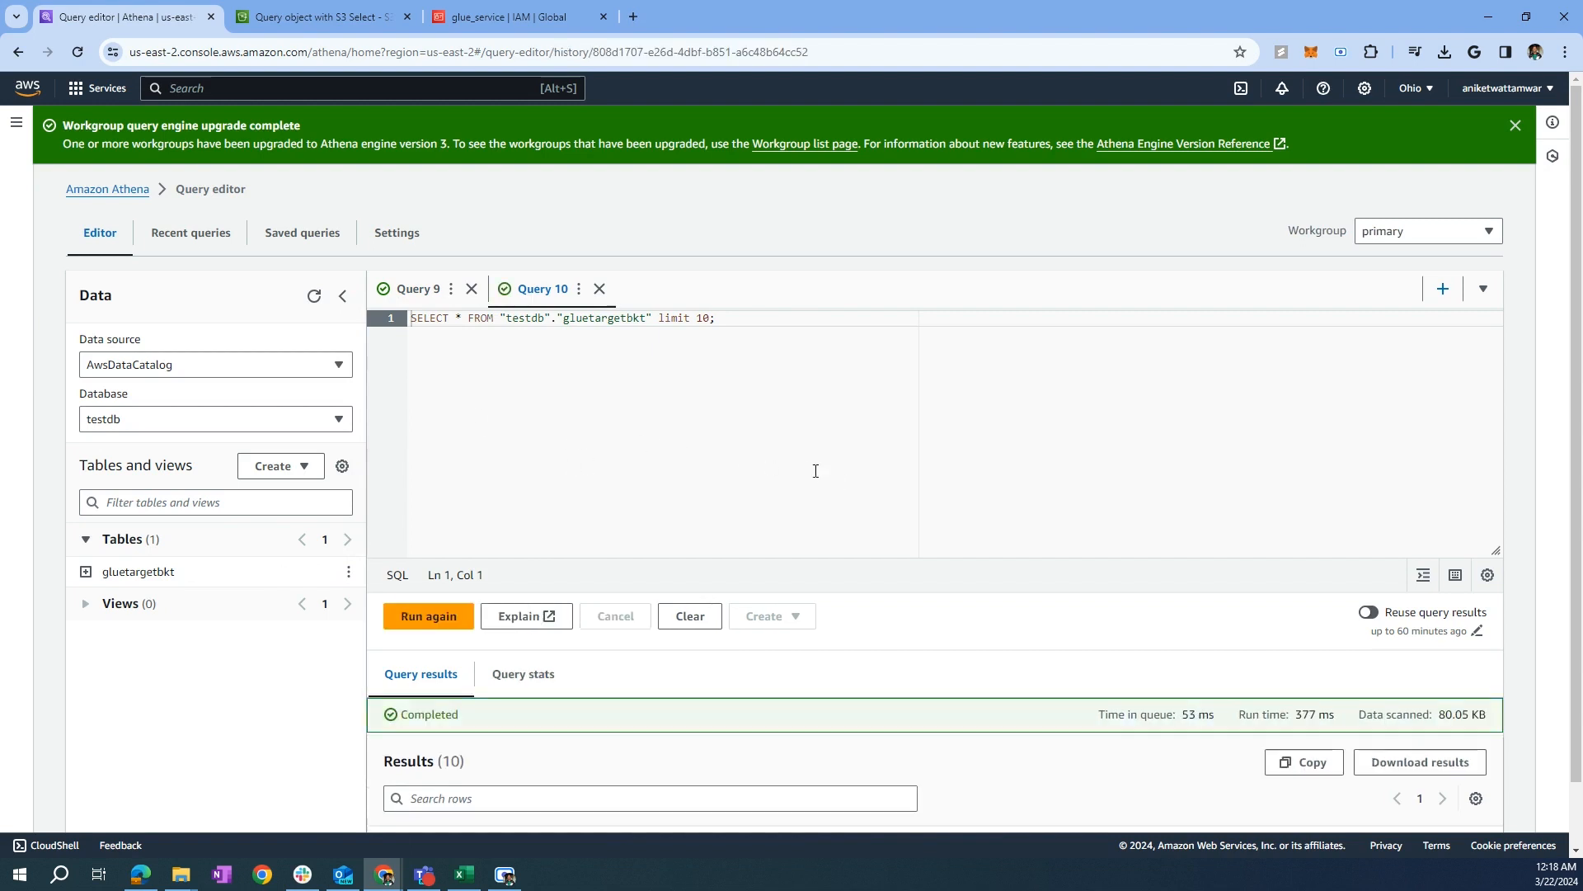
# Step: Examine the preview query's rows across all columns, from track_name to instrumentalness_%, and check the query's data source
pyautogui.scroll(-2, 877, 569)
pyautogui.scroll(-4, 877, 569)
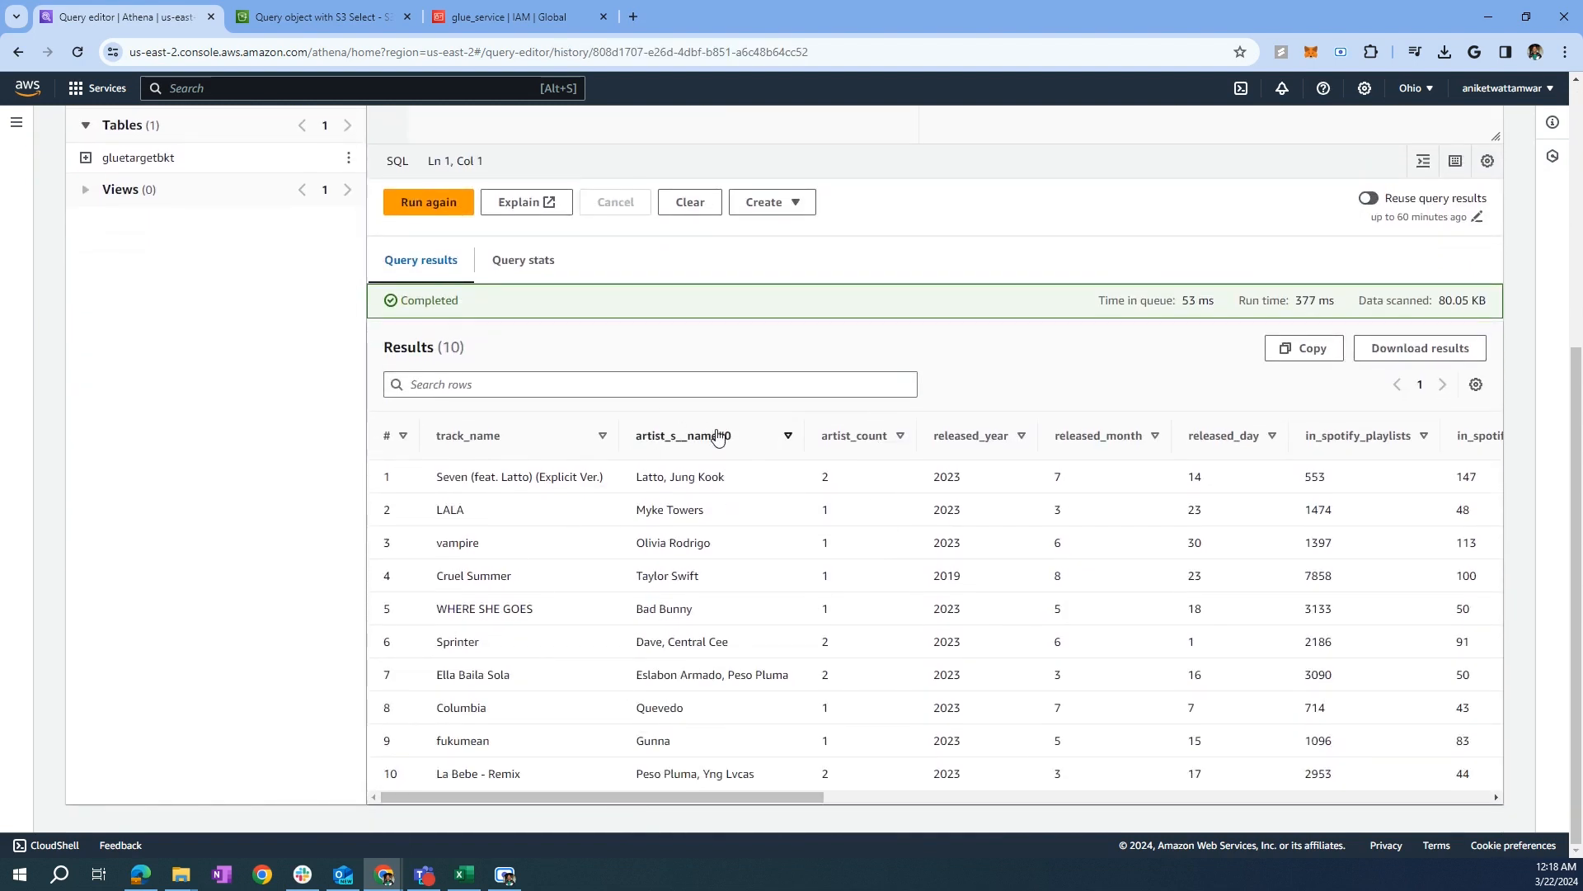
pyautogui.moveTo(693, 797); pyautogui.dragTo(1418, 790)
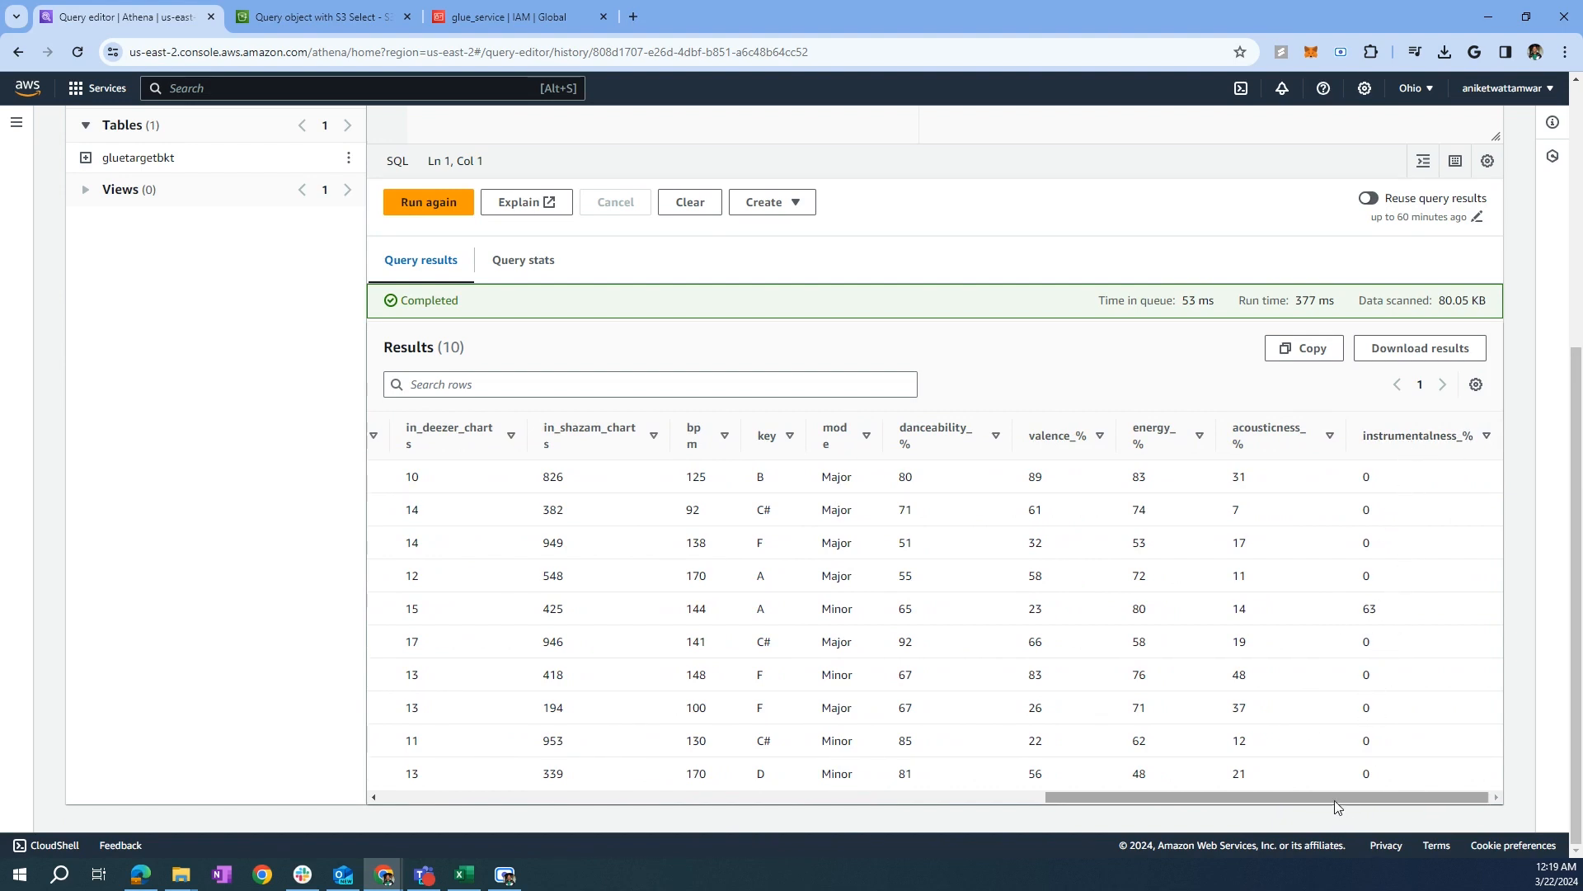
pyautogui.moveTo(1334, 800); pyautogui.dragTo(575, 652)
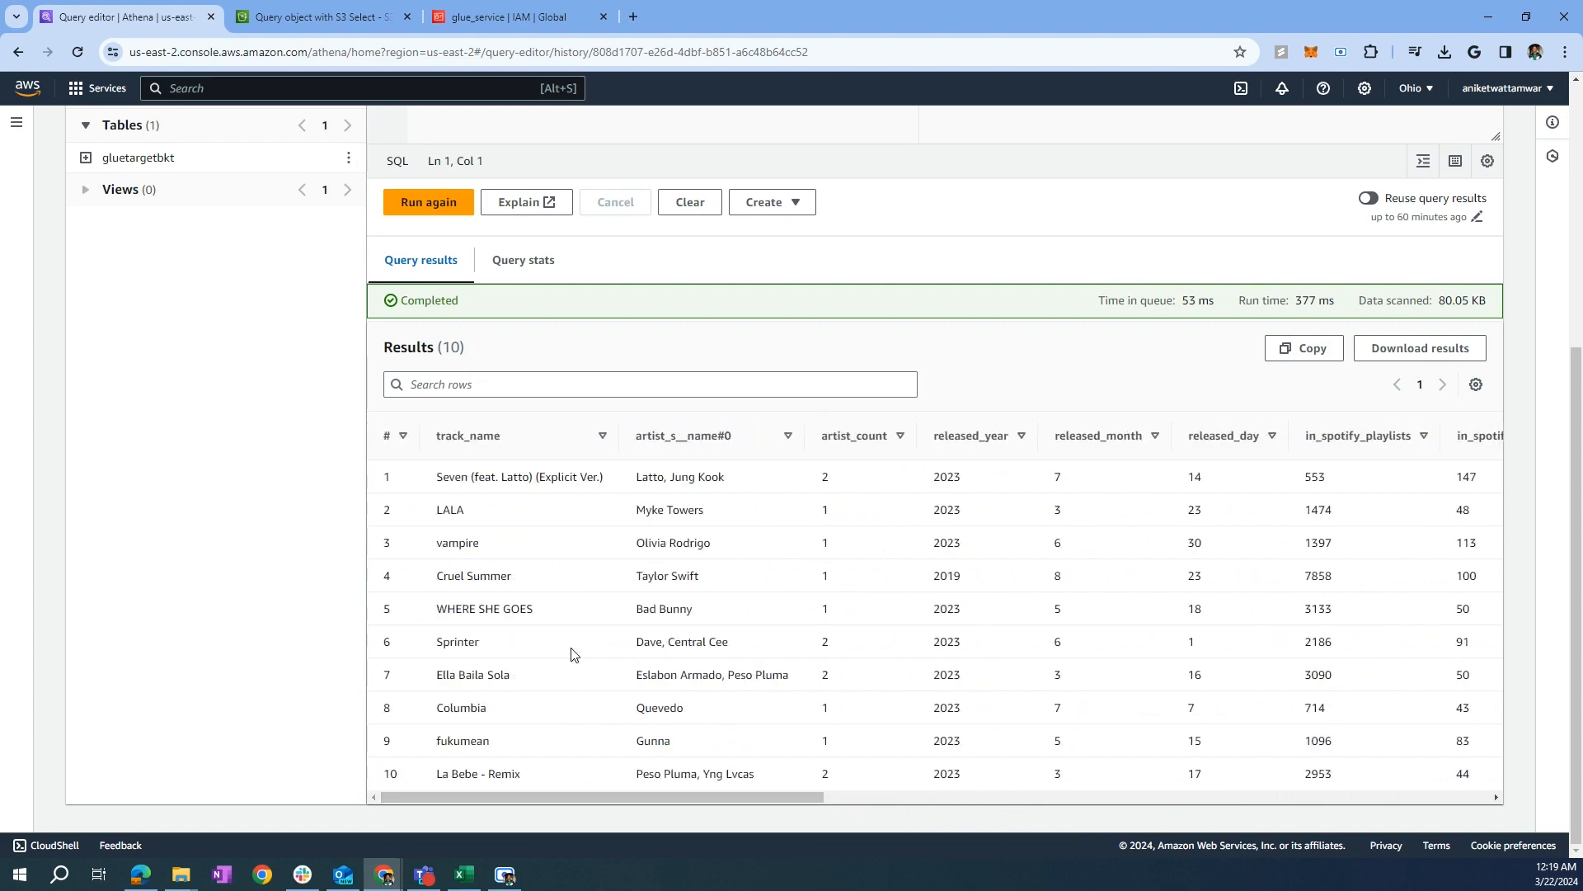
pyautogui.scroll(3, 388, 558)
pyautogui.scroll(1, 373, 558)
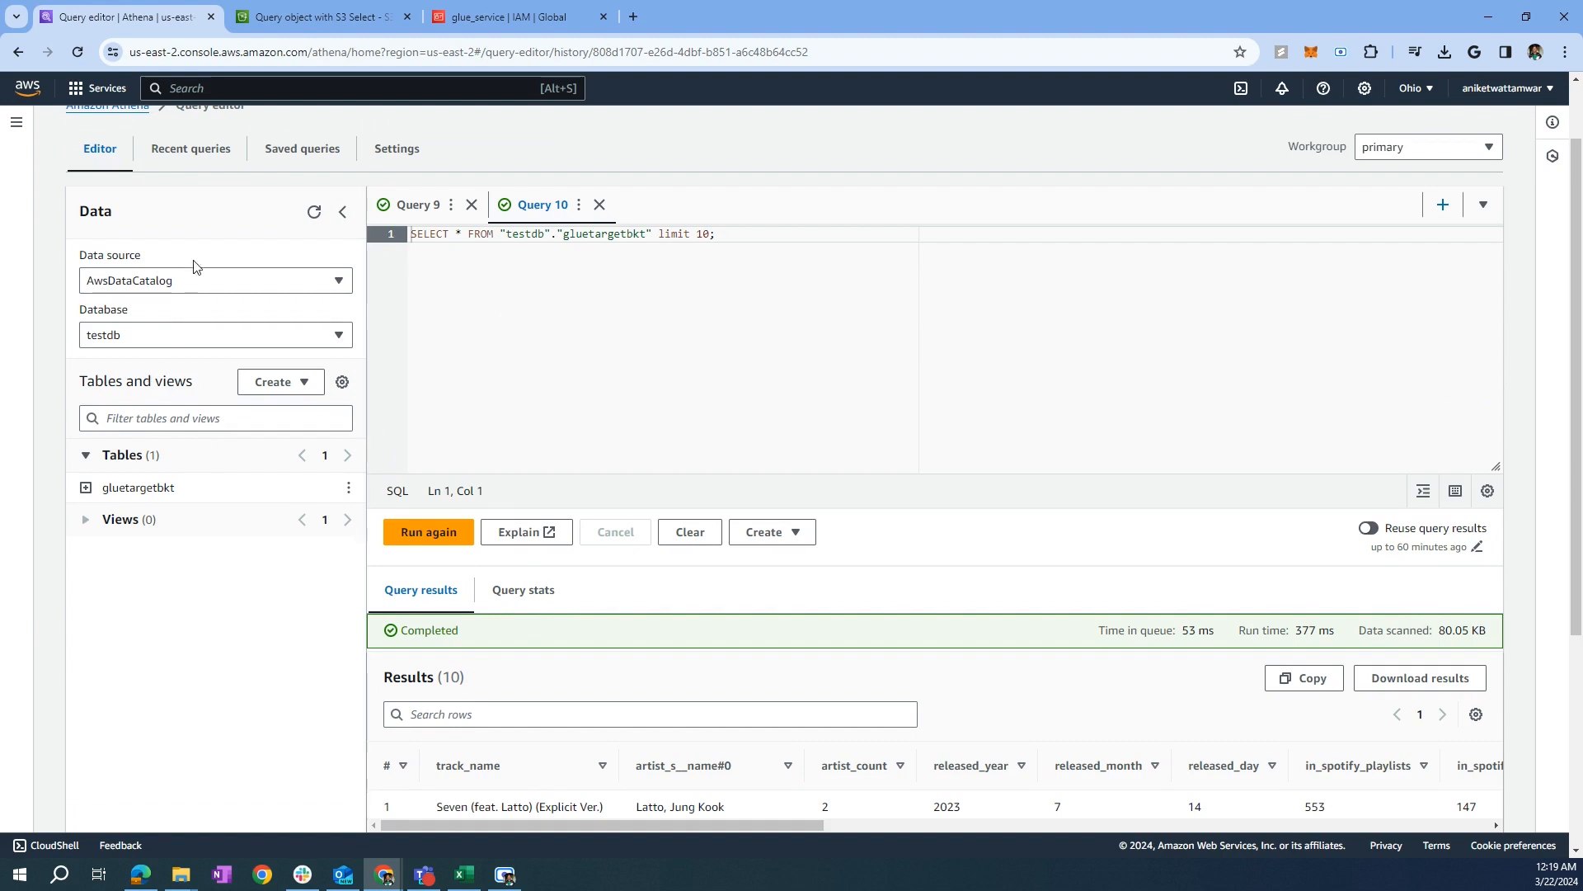
pyautogui.scroll(1, 442, 330)
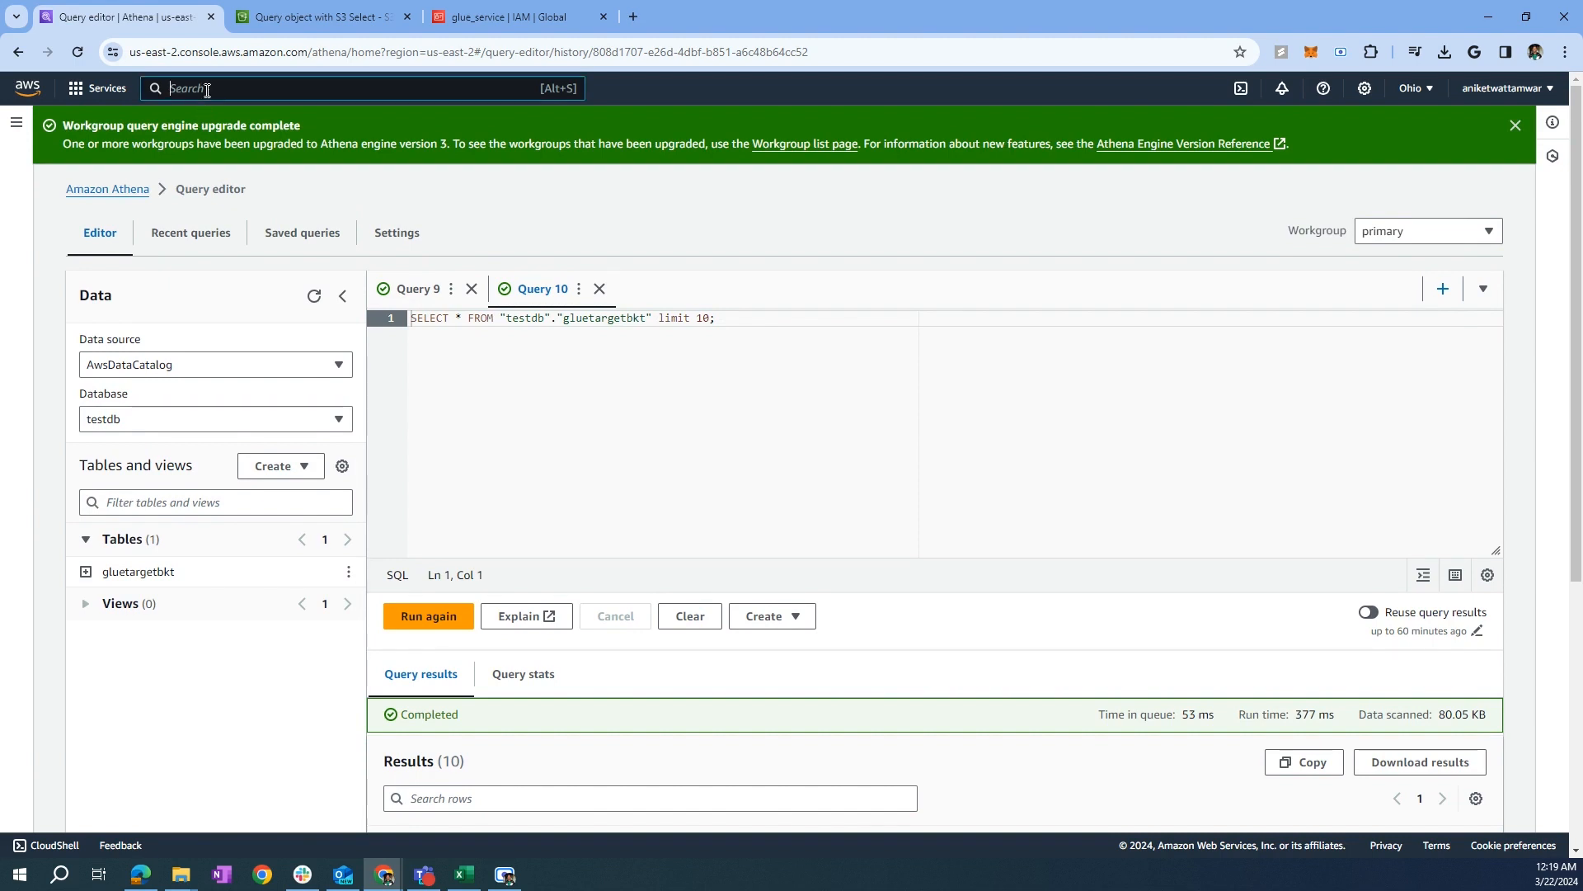
# Step: Return to AWS Glue, open the removed_cols visual ETL job and view the source nodes available to add
pyautogui.write('glue')
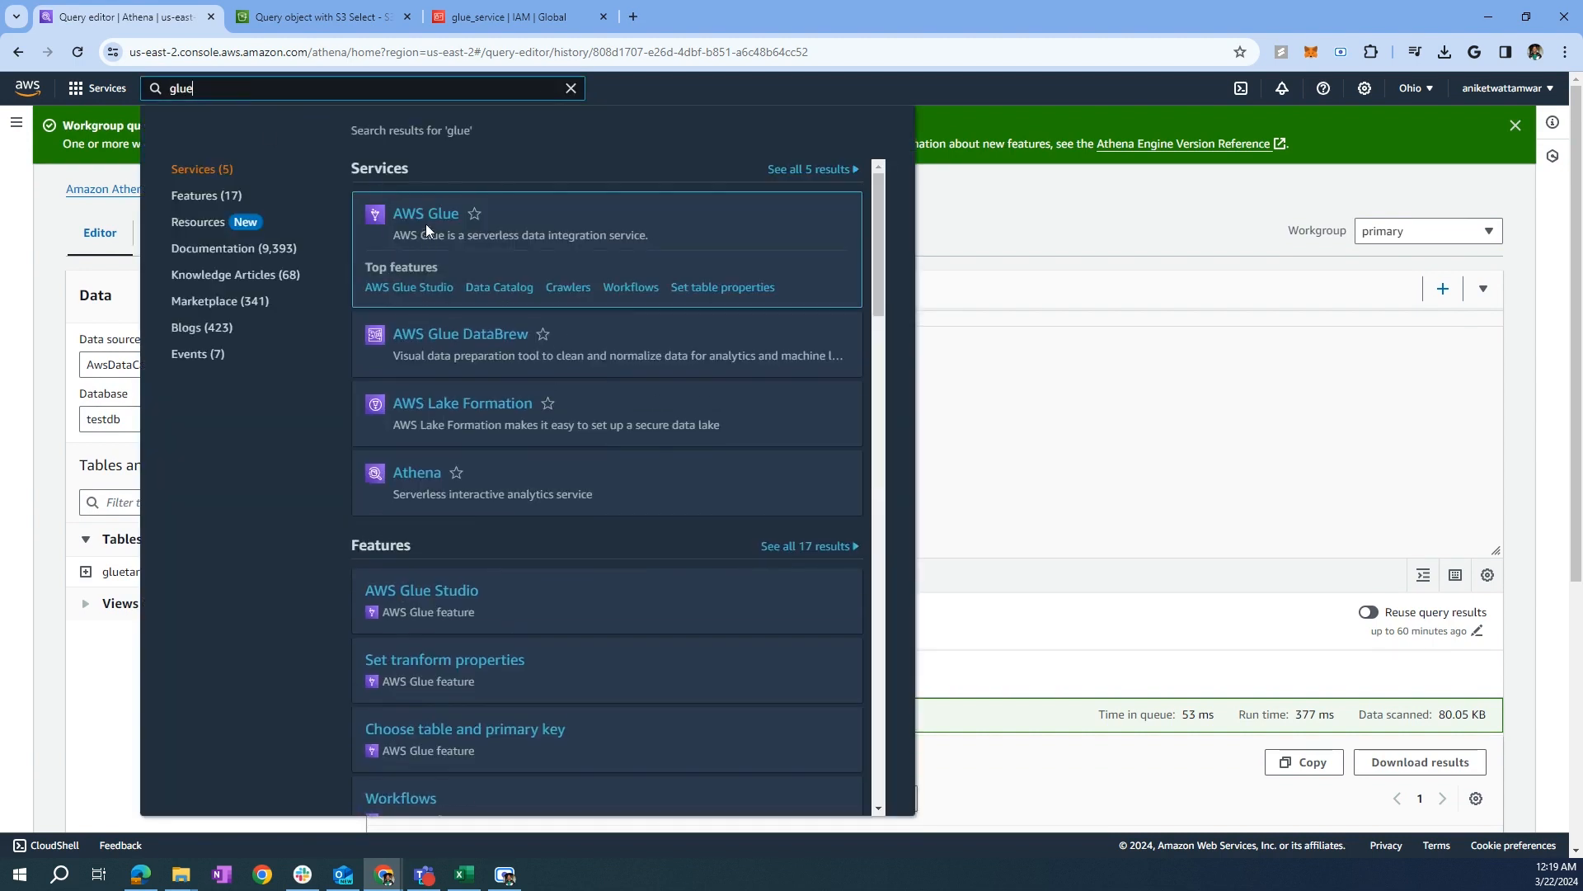
pyautogui.click(427, 225)
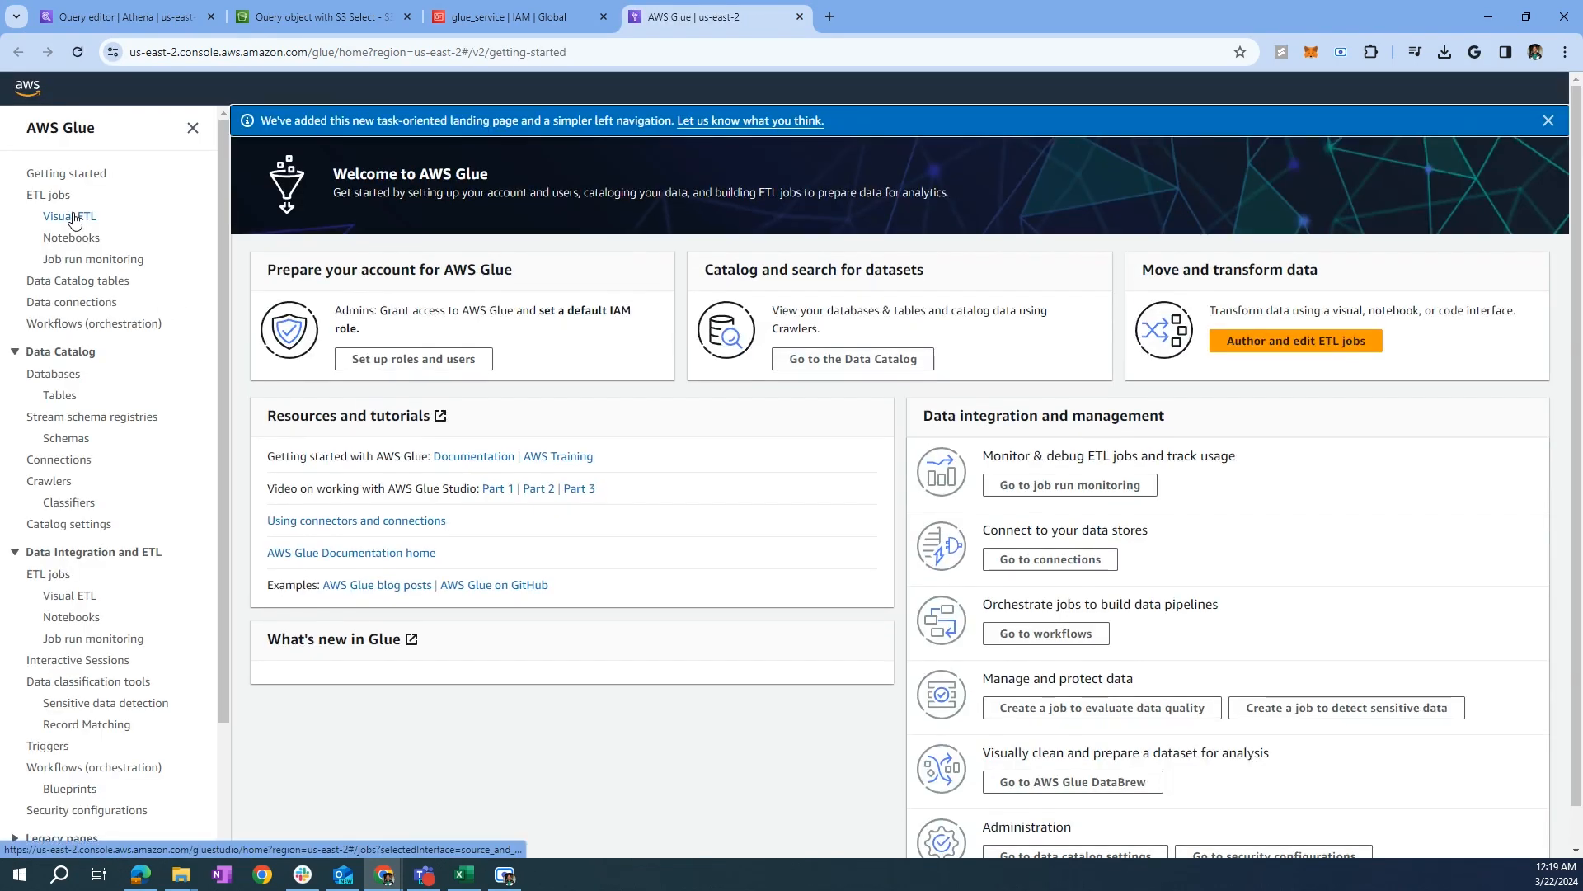
pyautogui.click(71, 216)
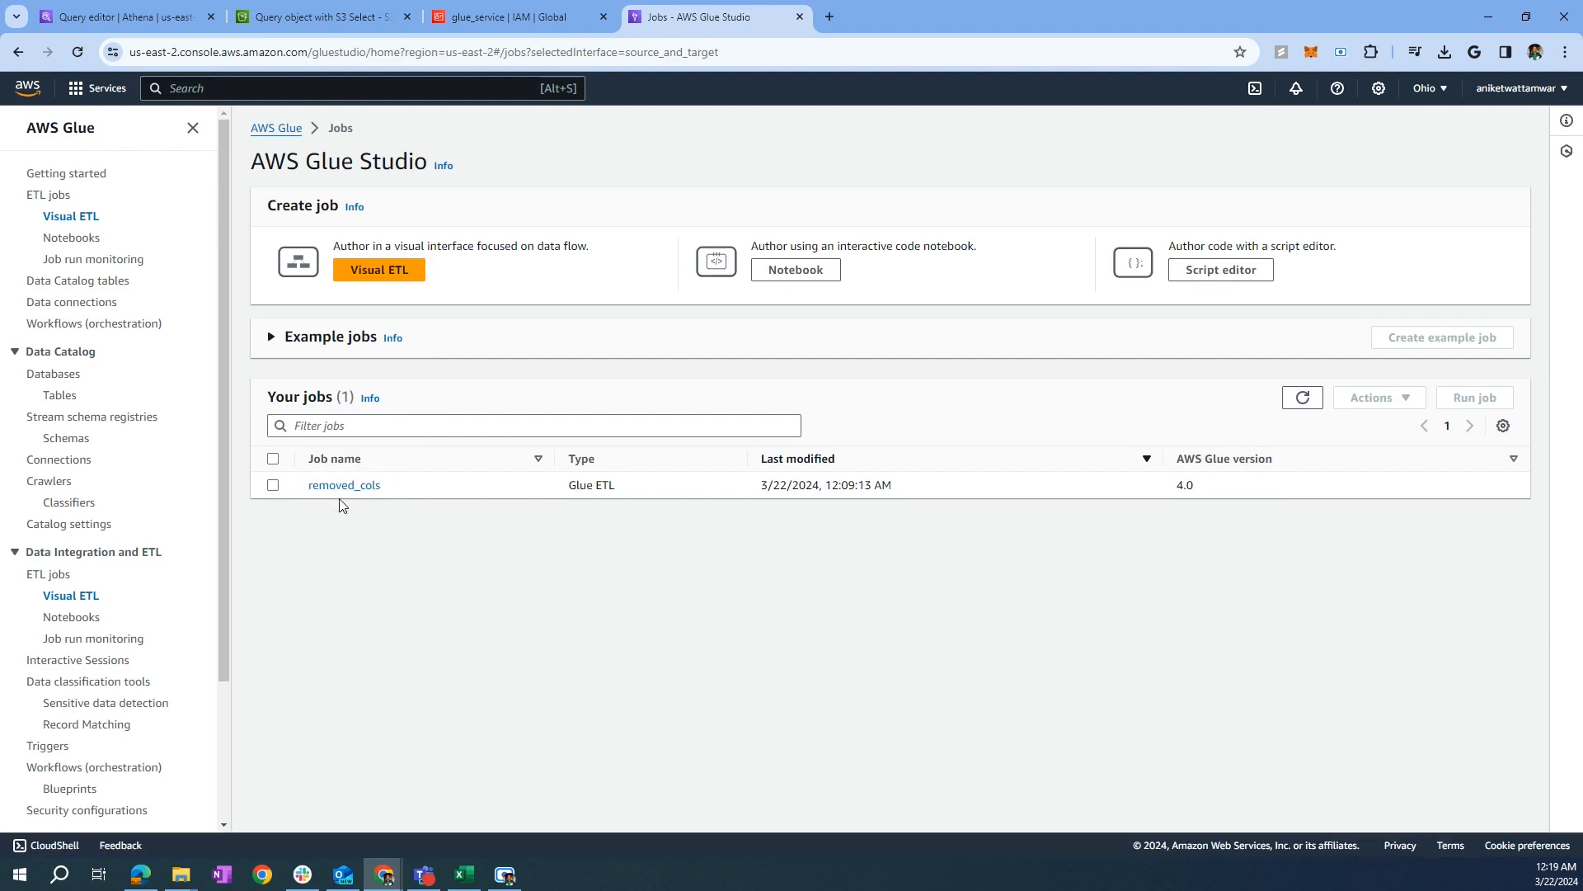
pyautogui.click(346, 487)
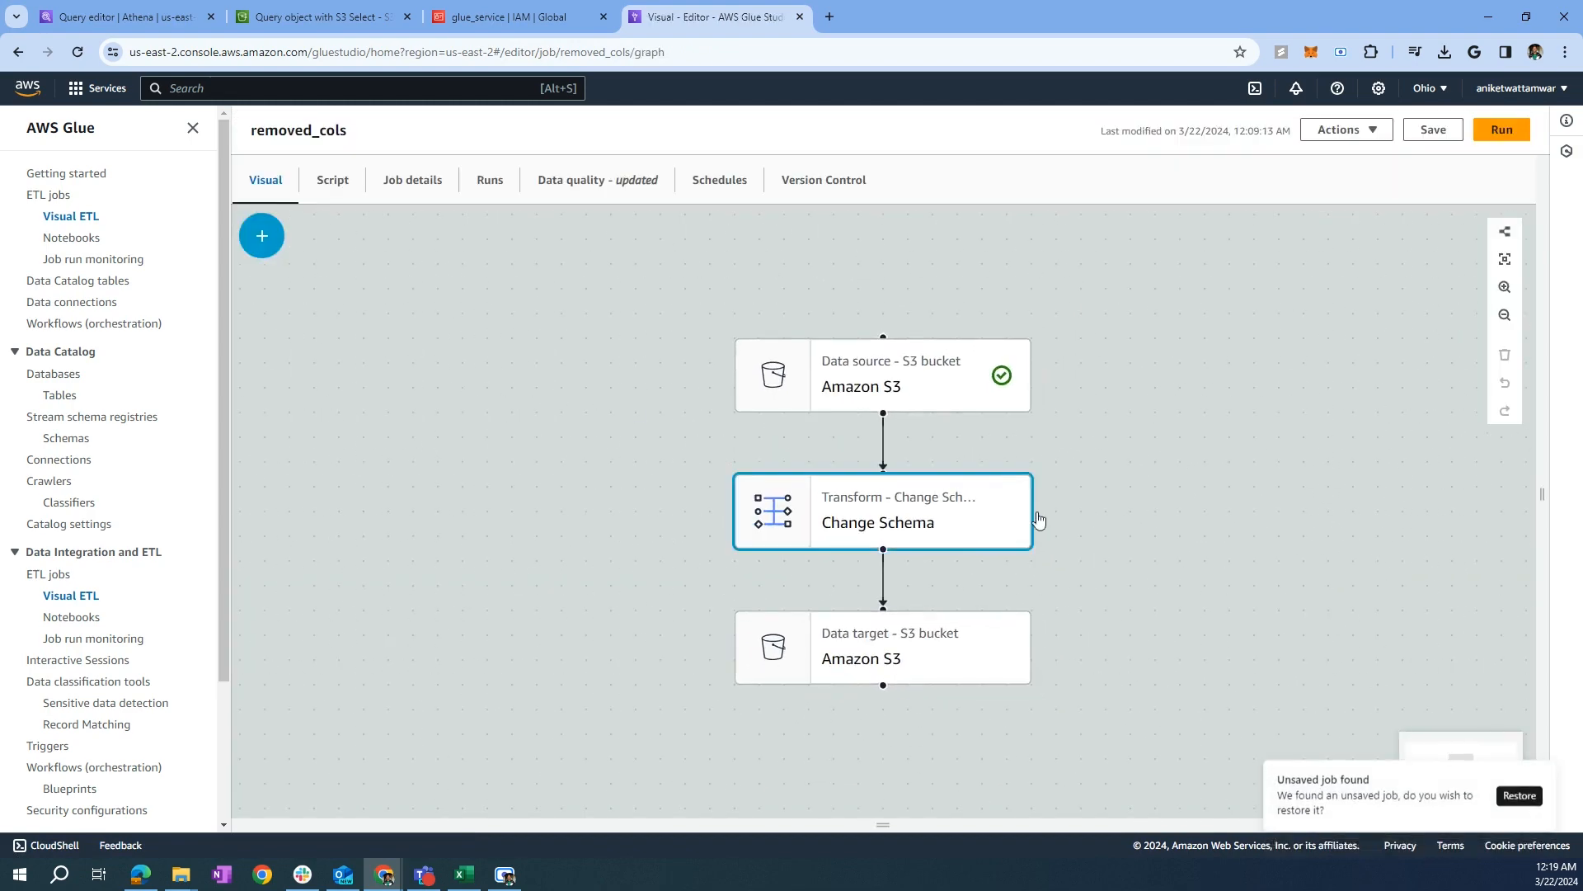
pyautogui.click(261, 237)
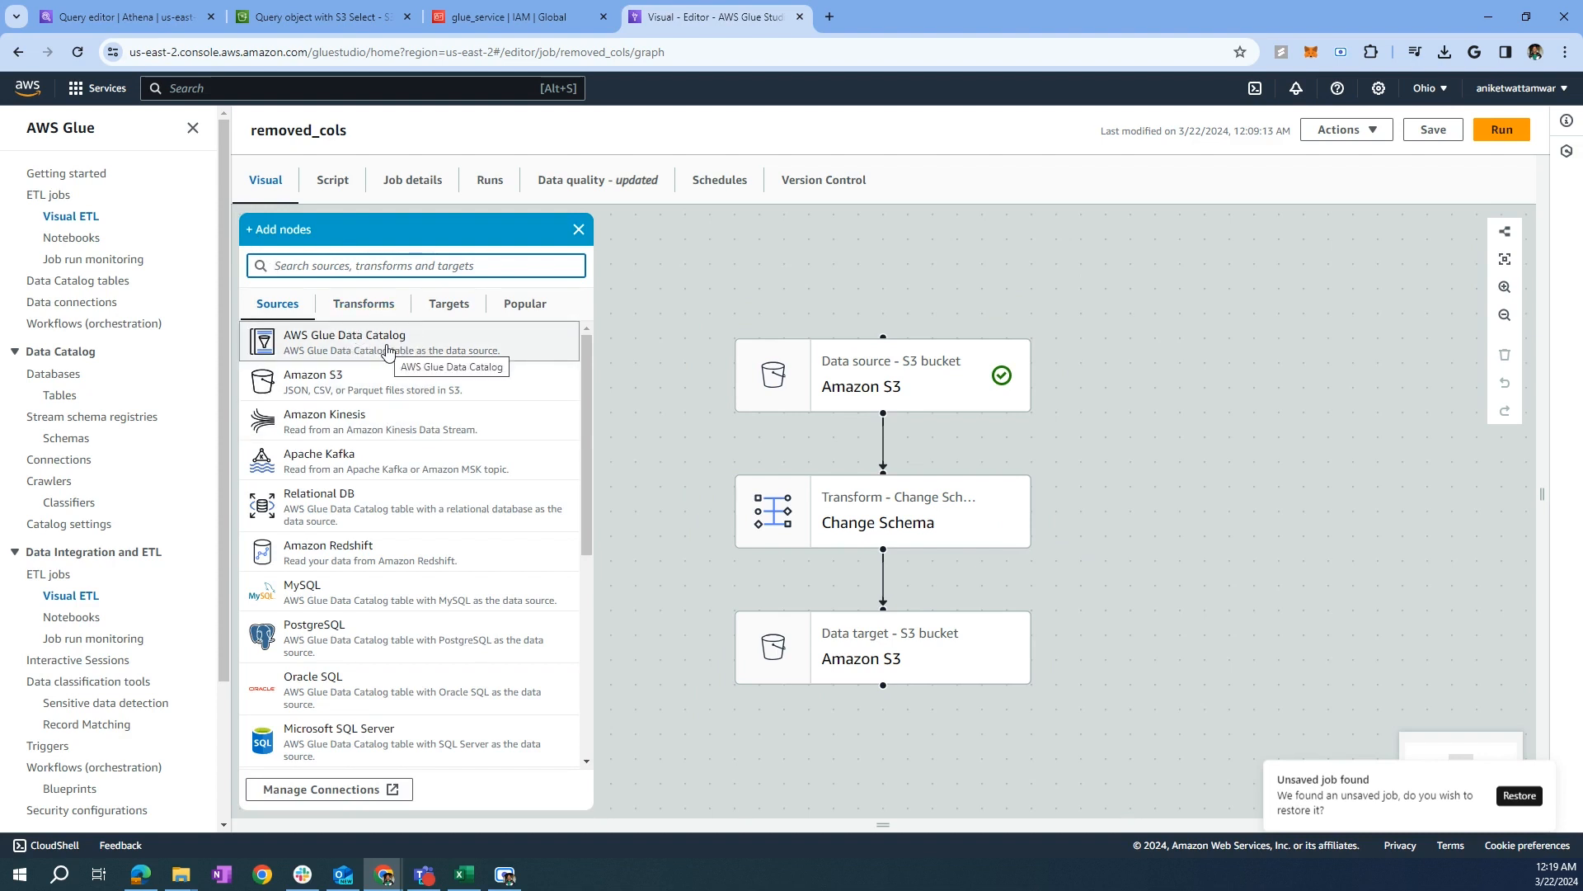
# Step: Add an AWS Glue Data Catalog source node to the job, using database testdb and table gluetargetbkt
pyautogui.click(338, 345)
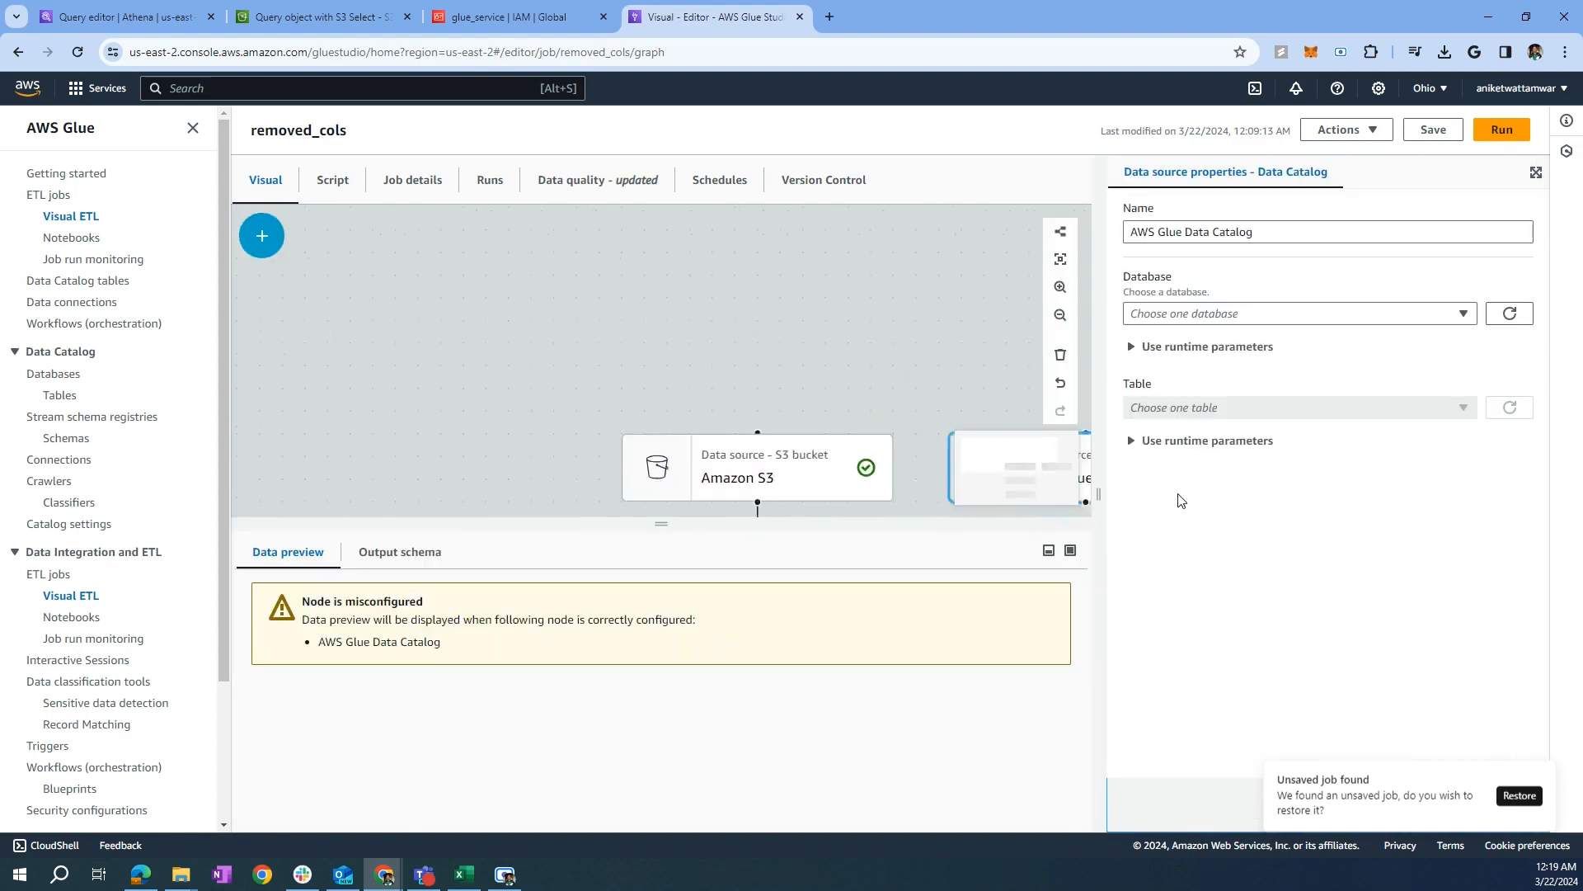
pyautogui.click(1206, 316)
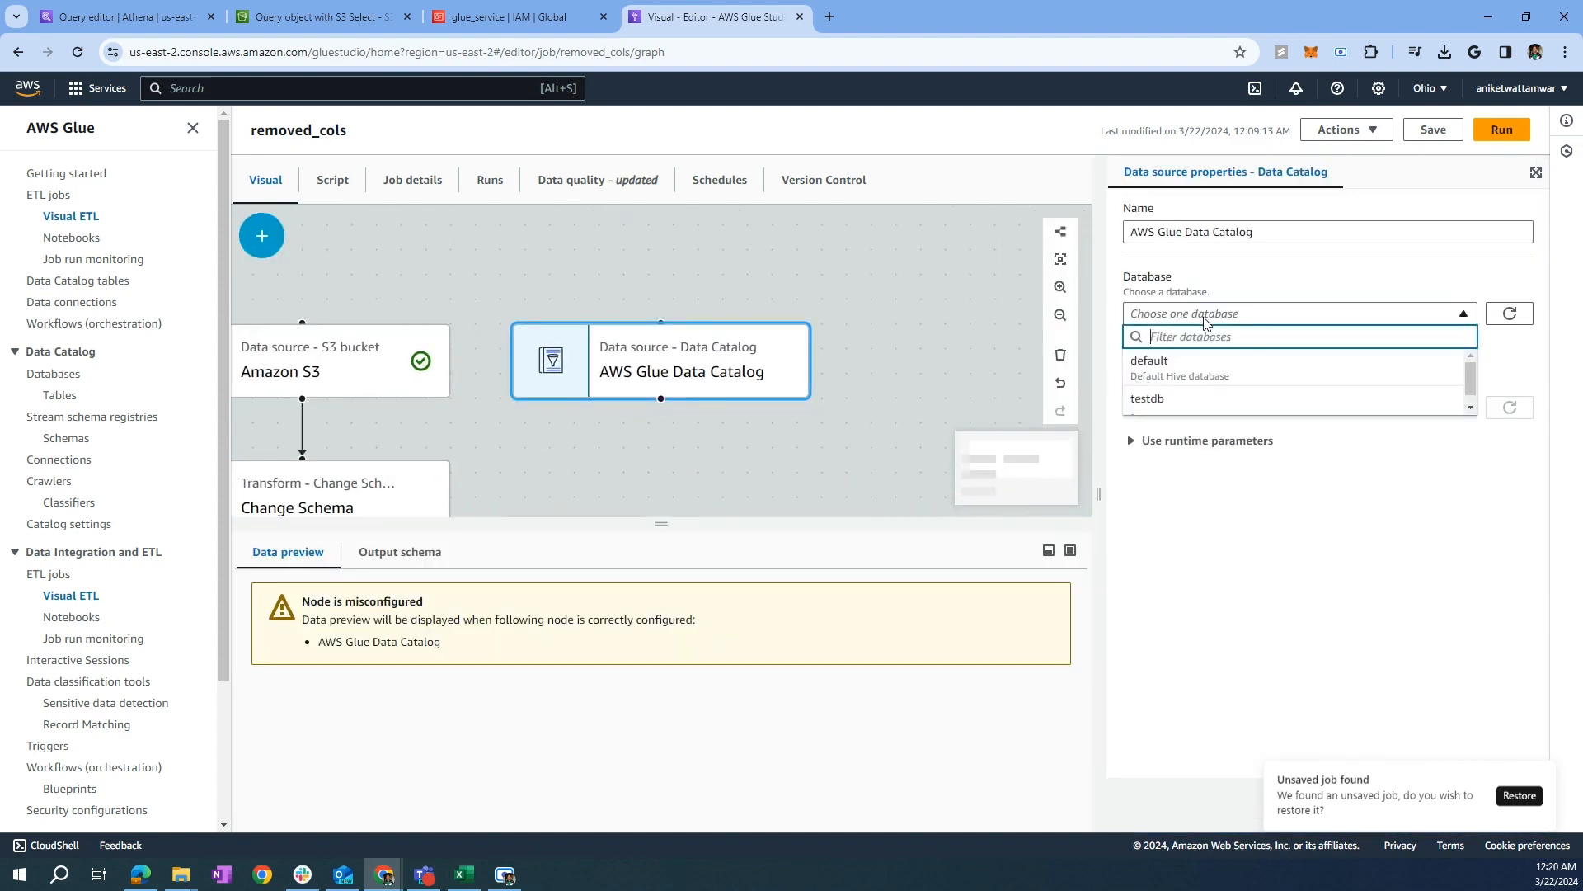
pyautogui.click(1168, 404)
pyautogui.click(1206, 409)
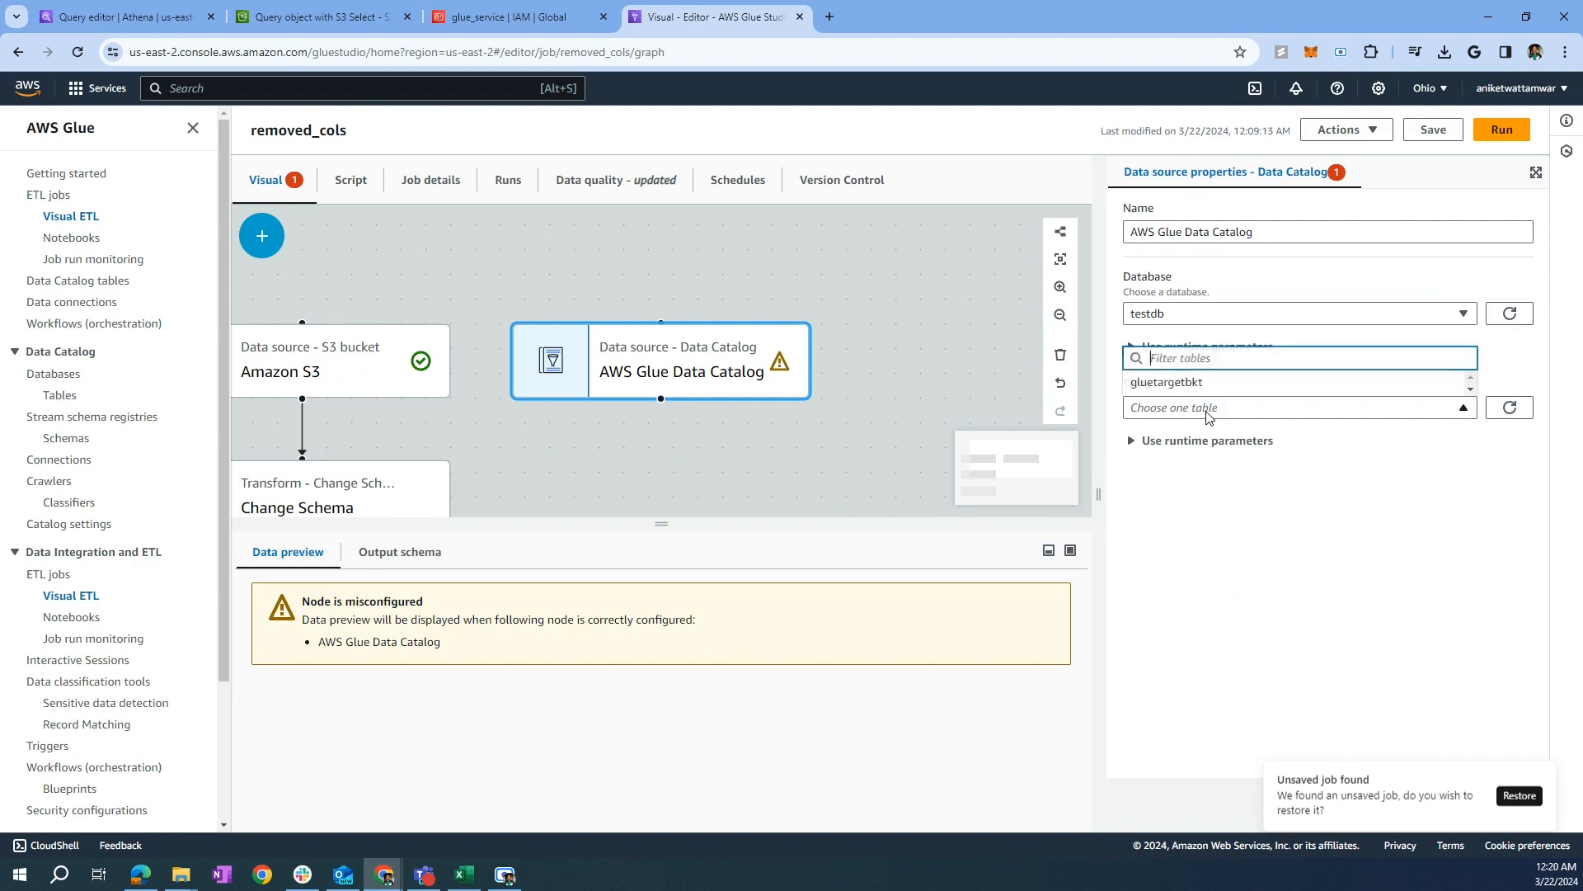
pyautogui.click(1166, 385)
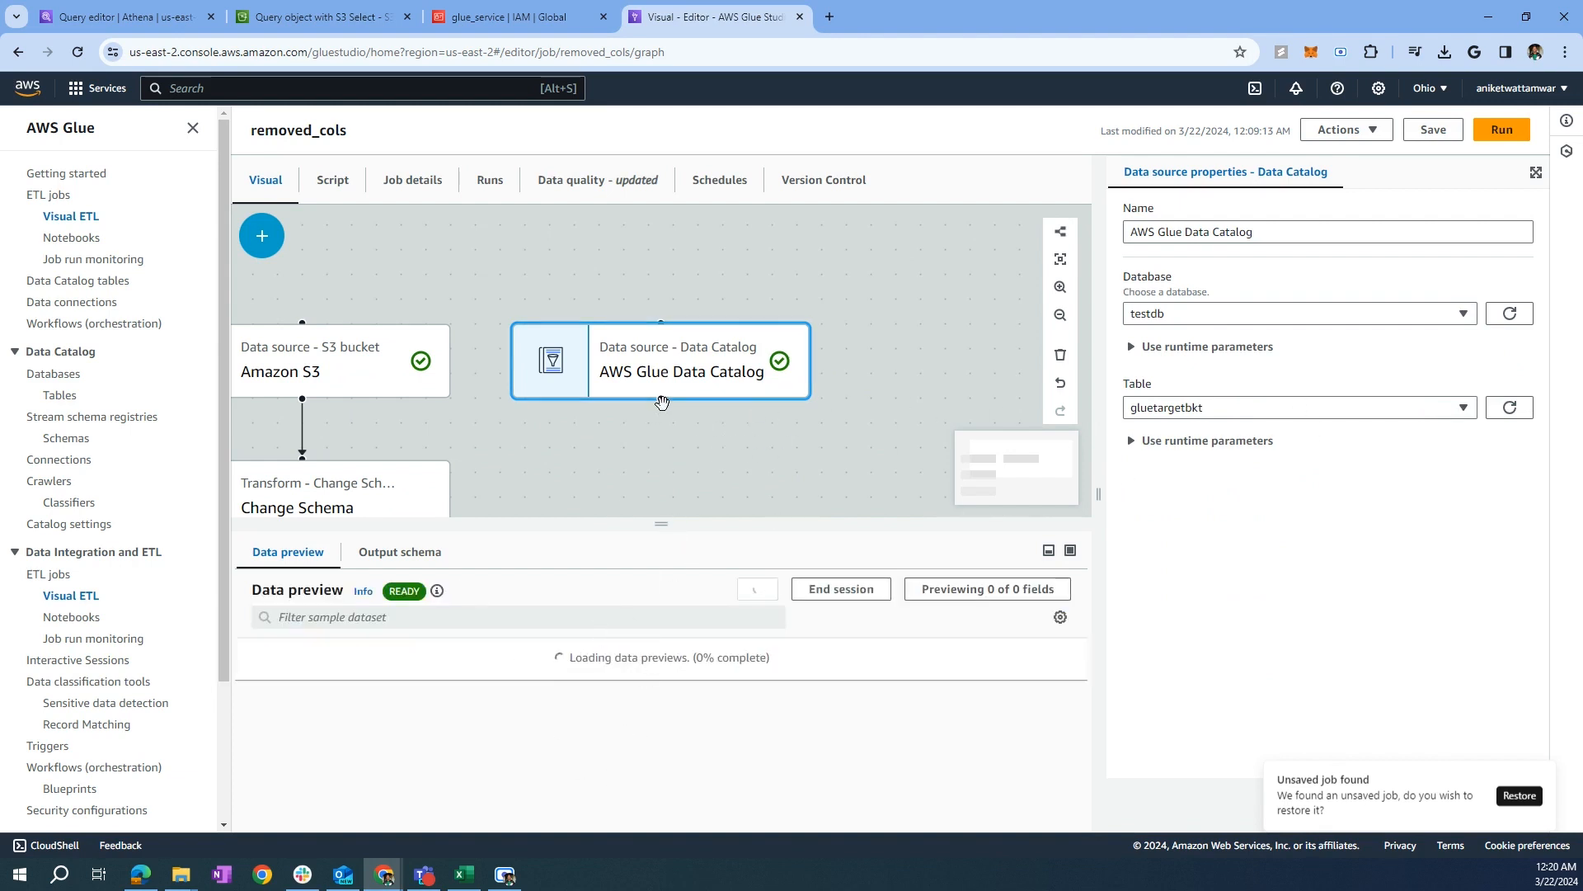
pyautogui.moveTo(710, 449); pyautogui.dragTo(697, 360)
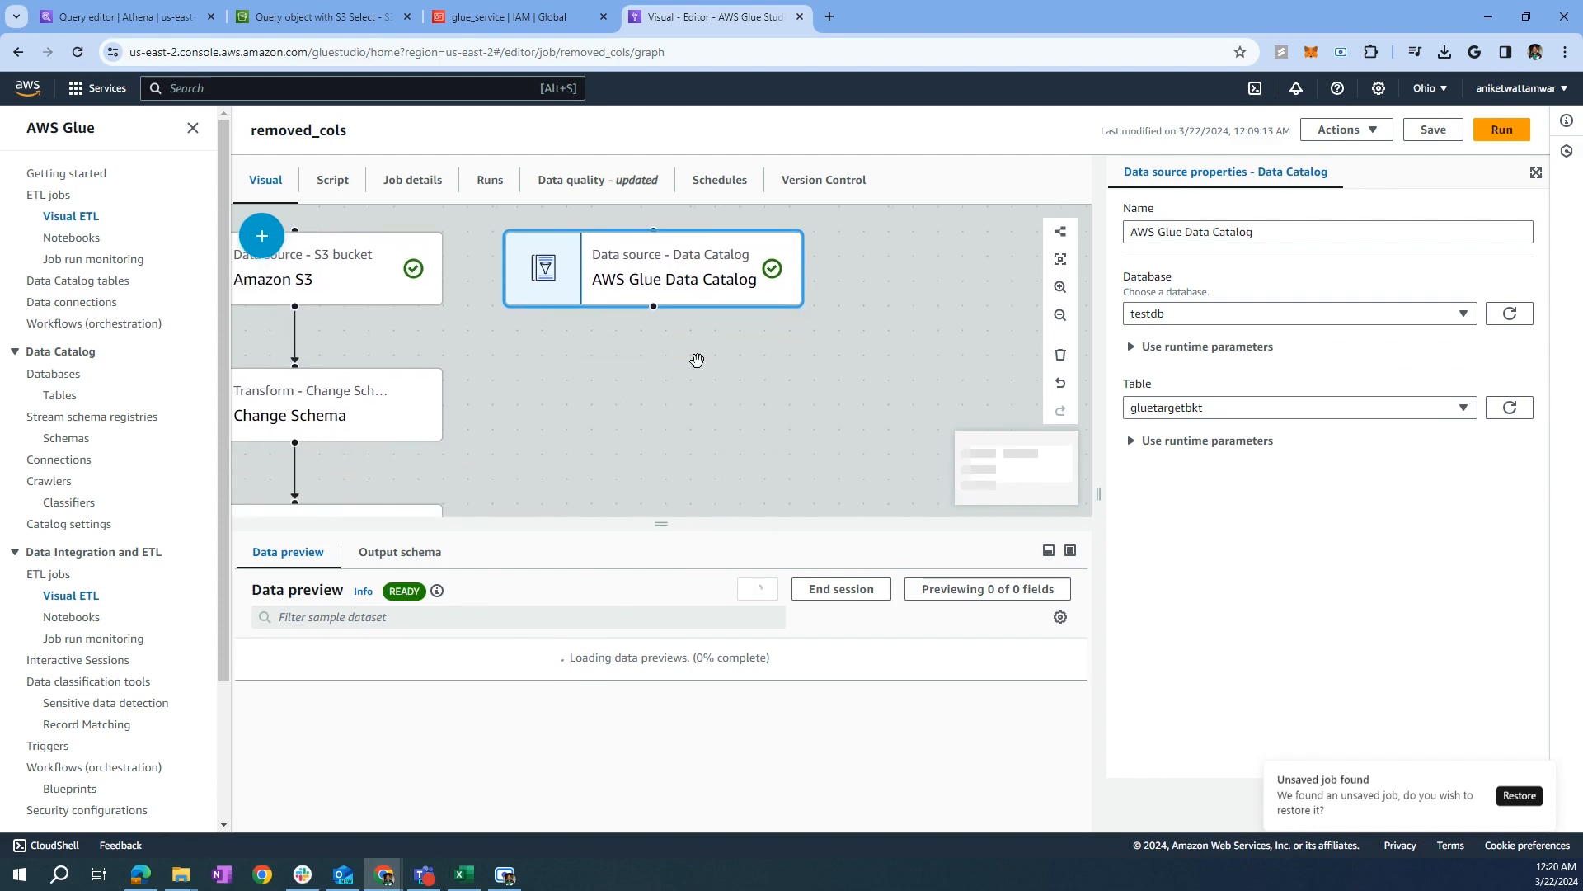
# Step: Browse the transform and popular nodes available to add to the job, without adding any
pyautogui.click(262, 235)
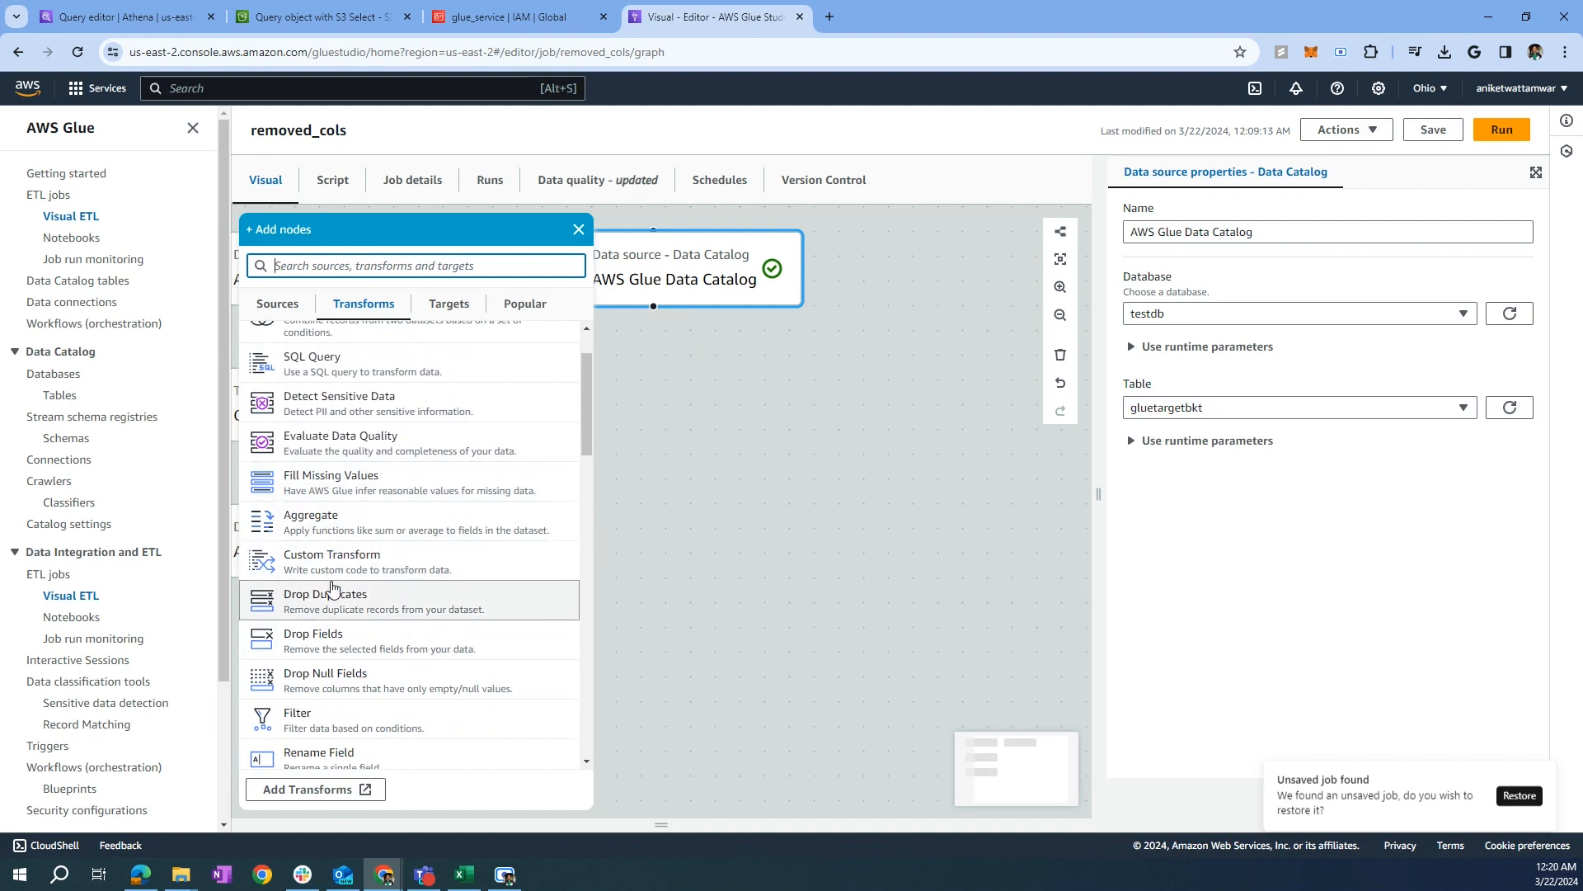
pyautogui.scroll(-3, 373, 577)
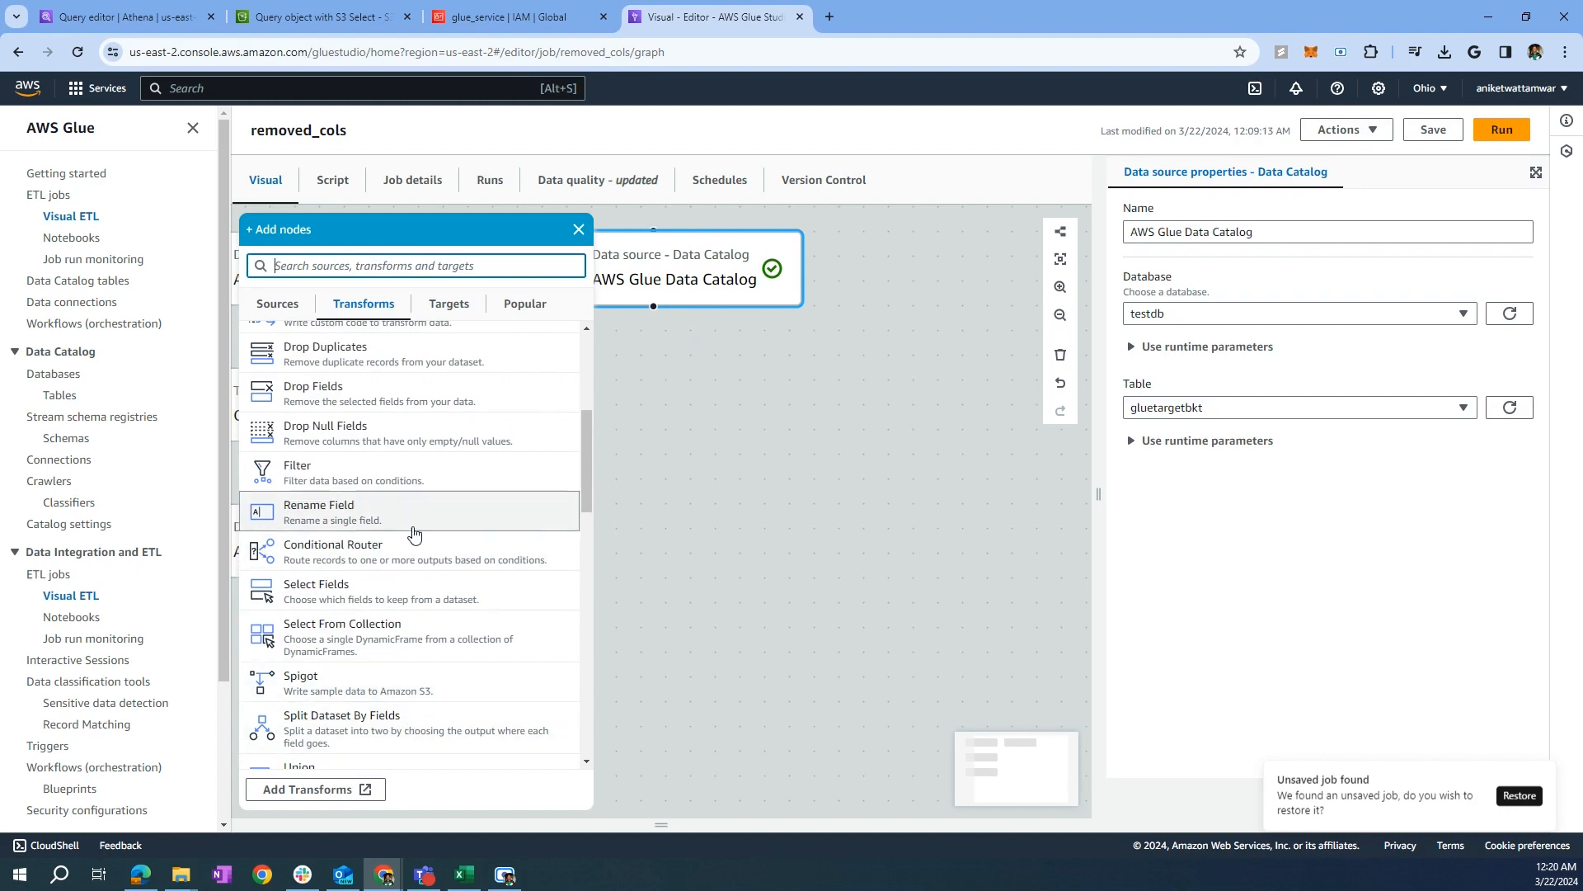
pyautogui.scroll(-2, 428, 570)
pyautogui.scroll(3, 428, 571)
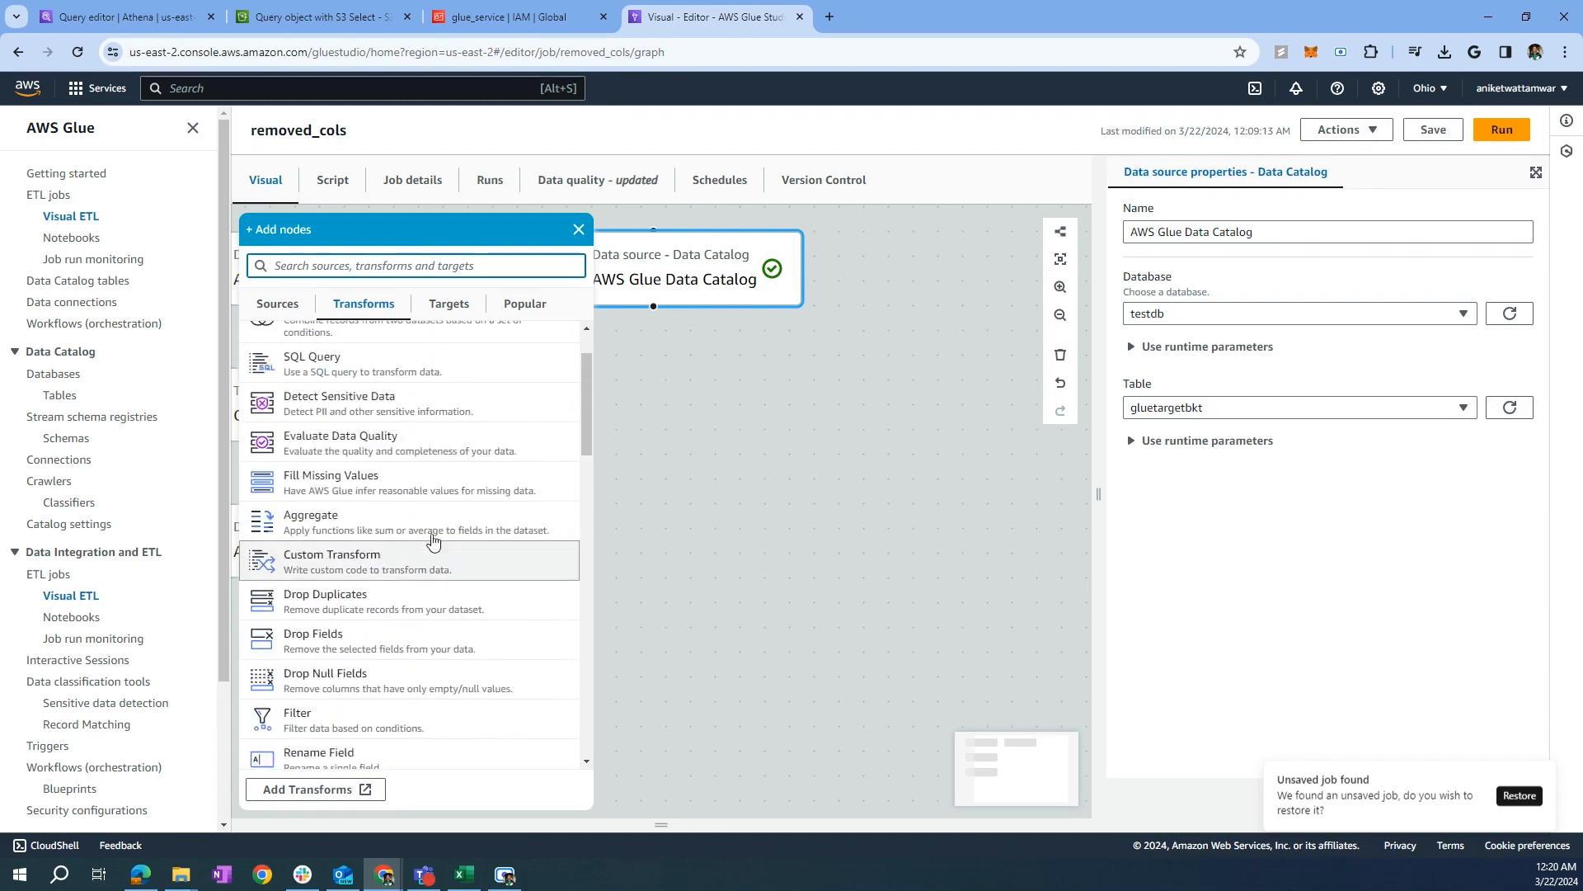
pyautogui.click(524, 306)
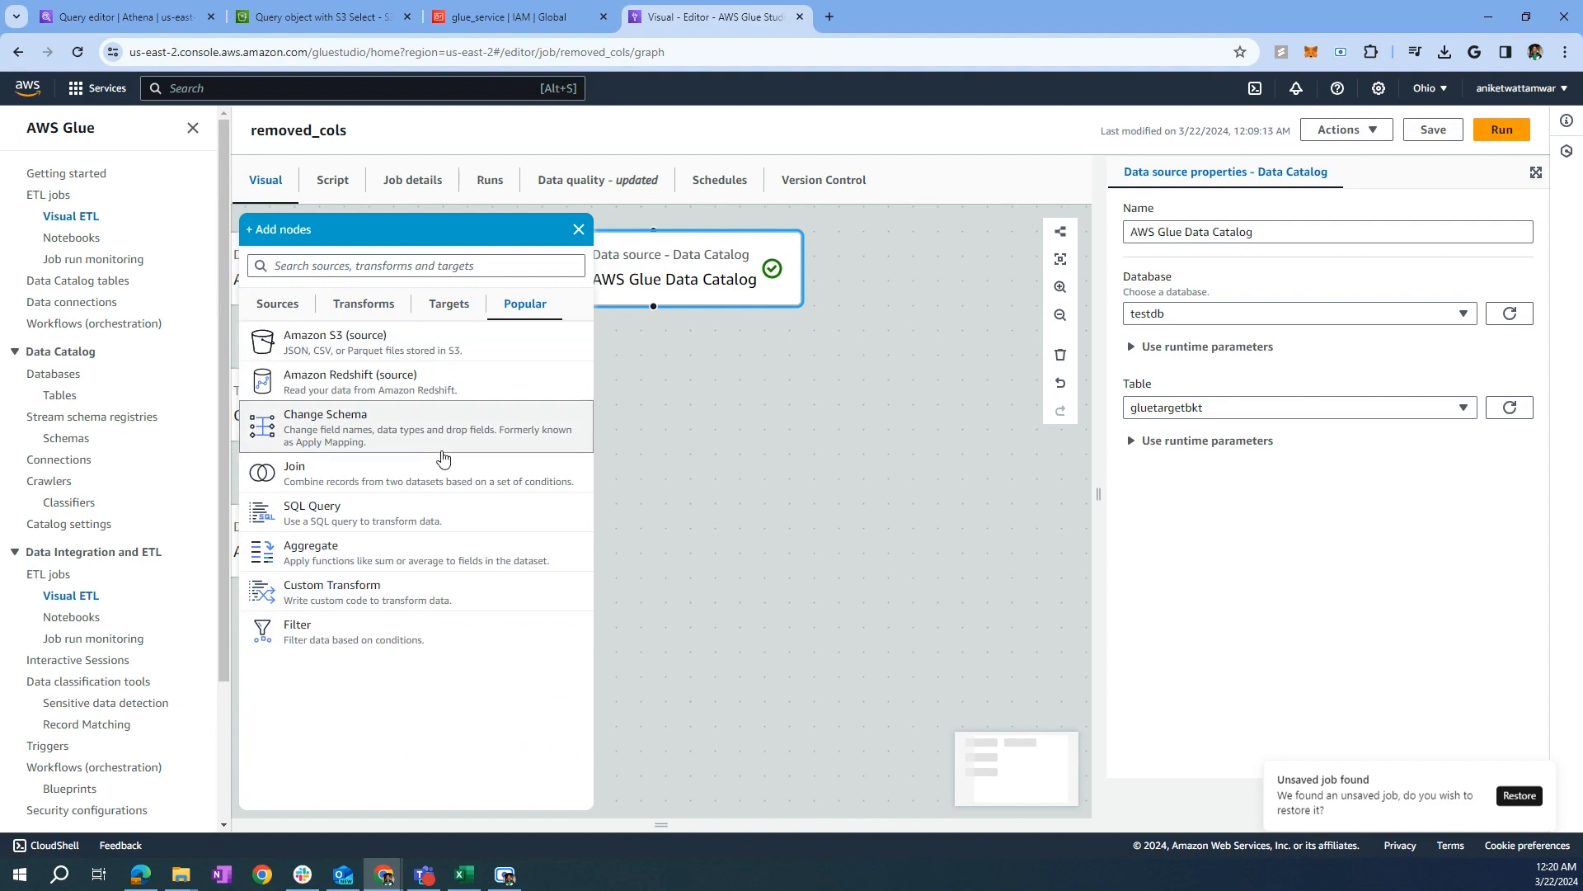
pyautogui.click(370, 305)
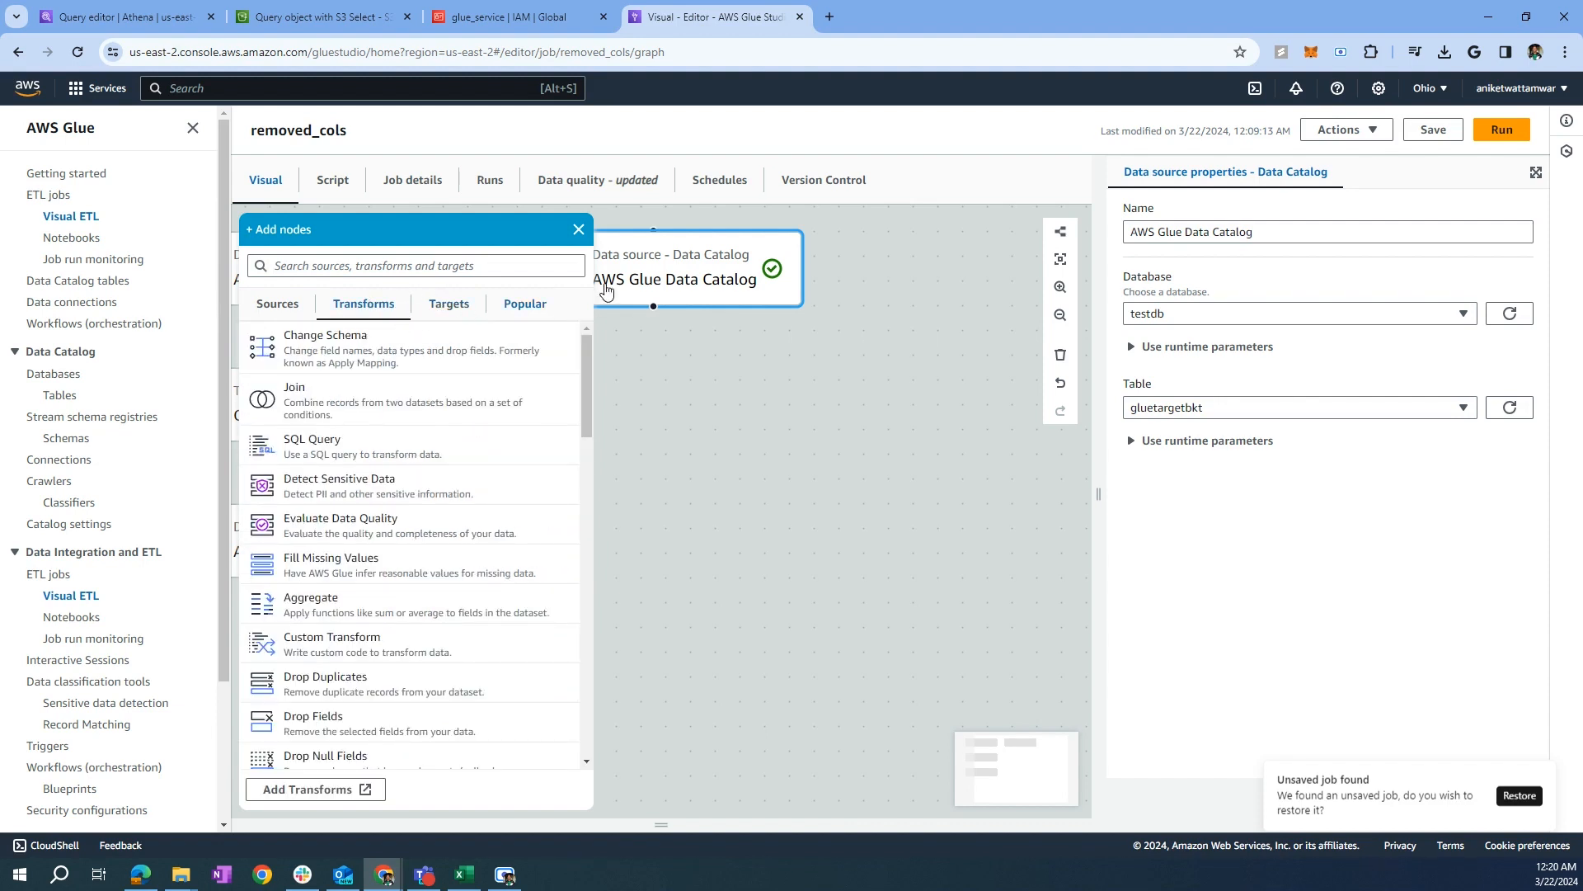
pyautogui.click(578, 229)
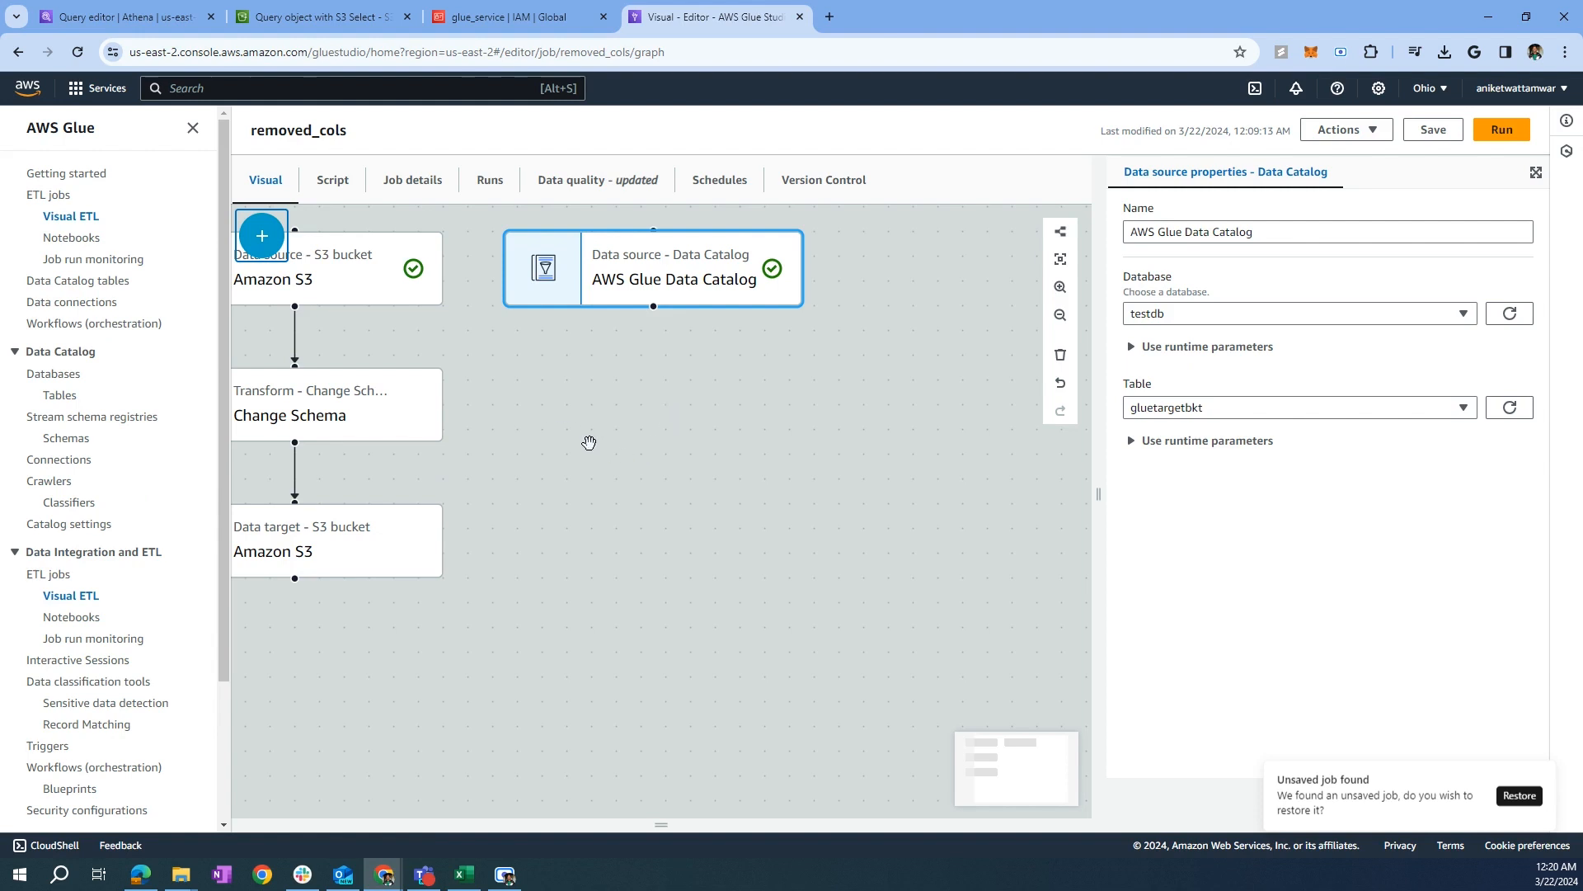
# Step: View the script generated for the removed_cols job and return to its visual graph
pyautogui.click(324, 188)
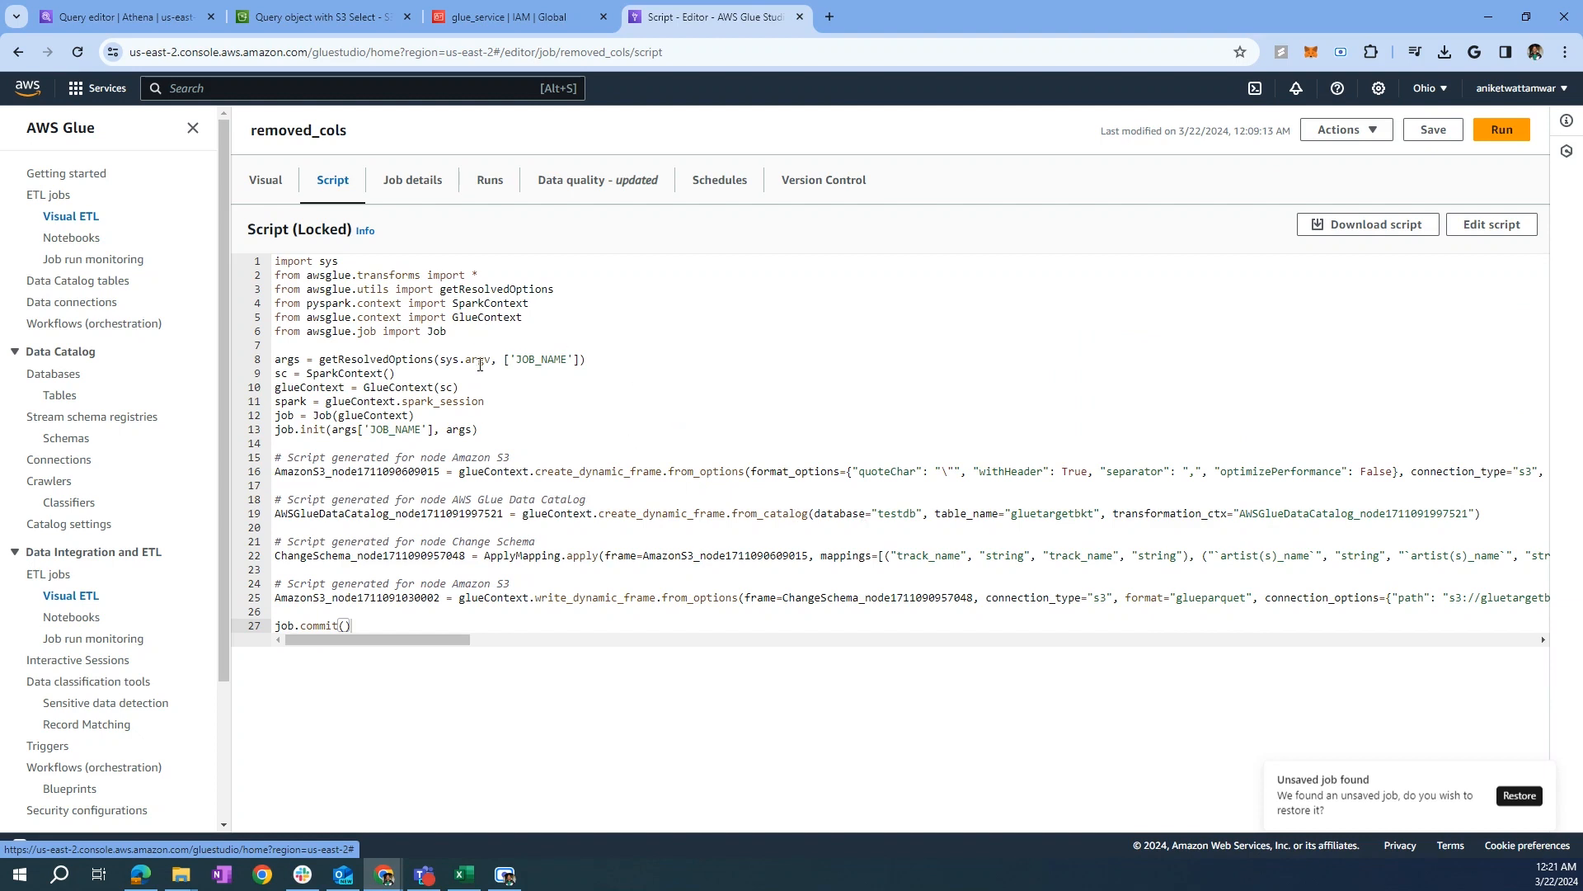
pyautogui.click(274, 188)
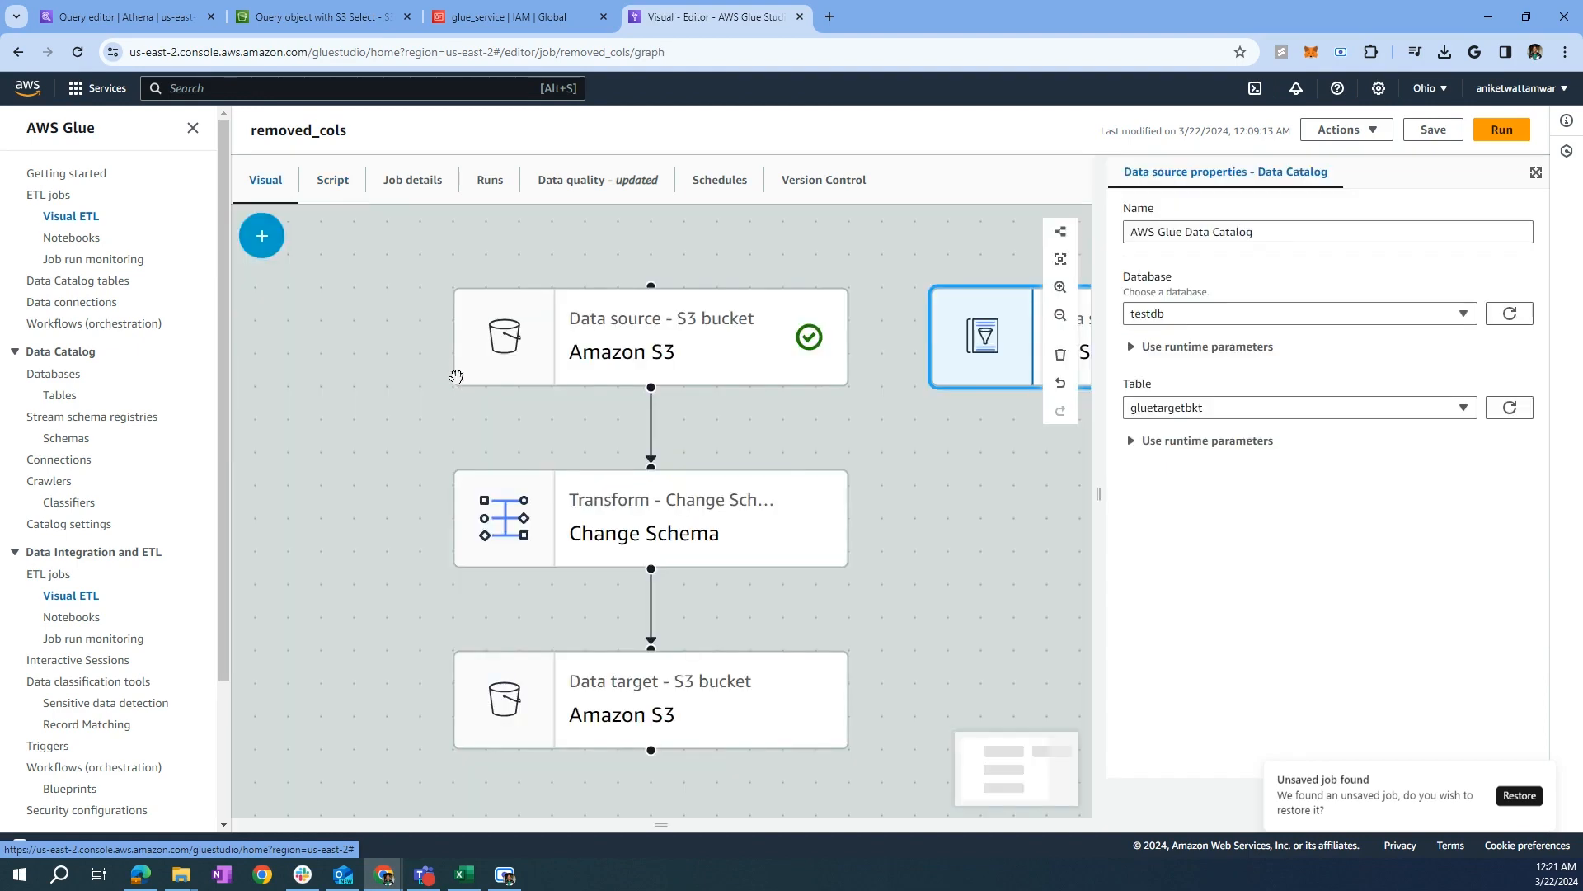
# Step: Switch to Athena, close the service search results and review the SELECT query on gluetargetbkt together with its results
pyautogui.click(188, 12)
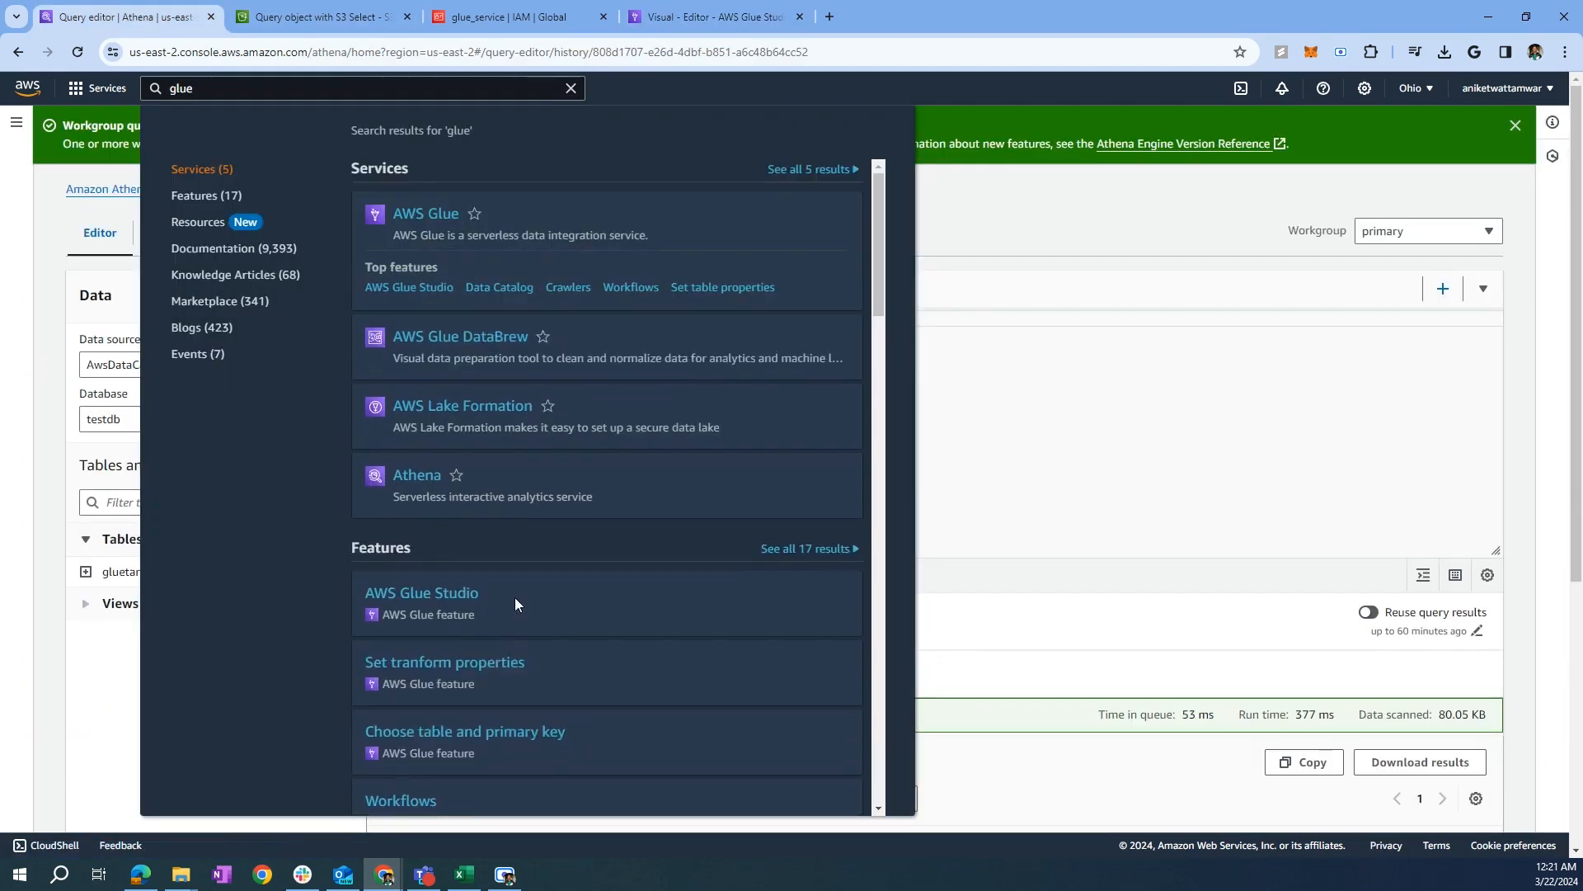
pyautogui.click(1000, 221)
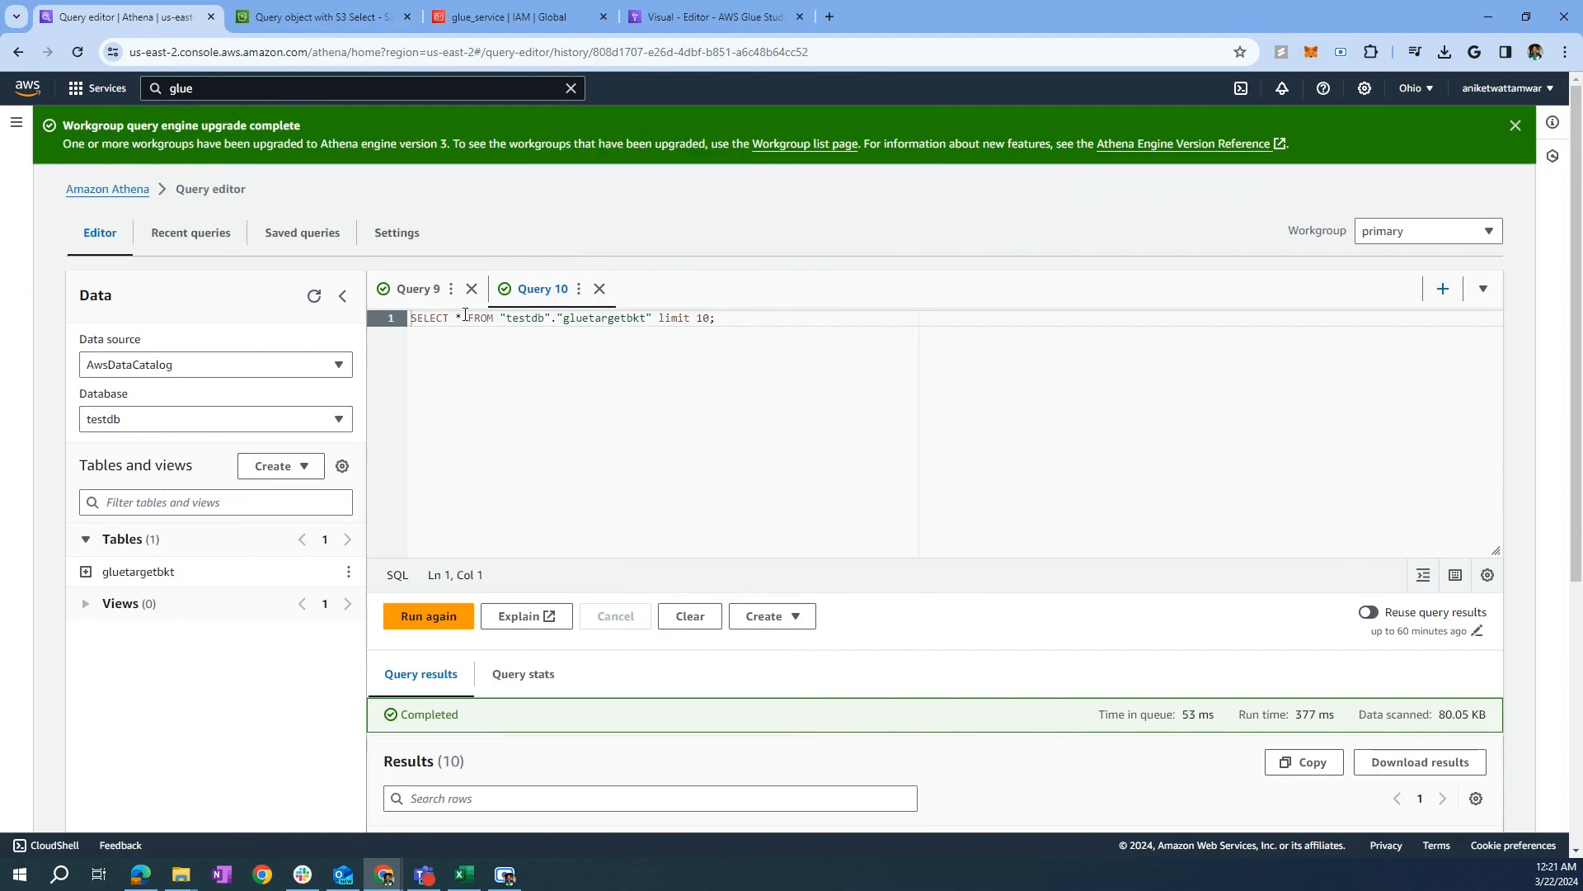
pyautogui.moveTo(465, 314); pyautogui.dragTo(726, 315)
pyautogui.click(782, 352)
pyautogui.scroll(-5, 763, 615)
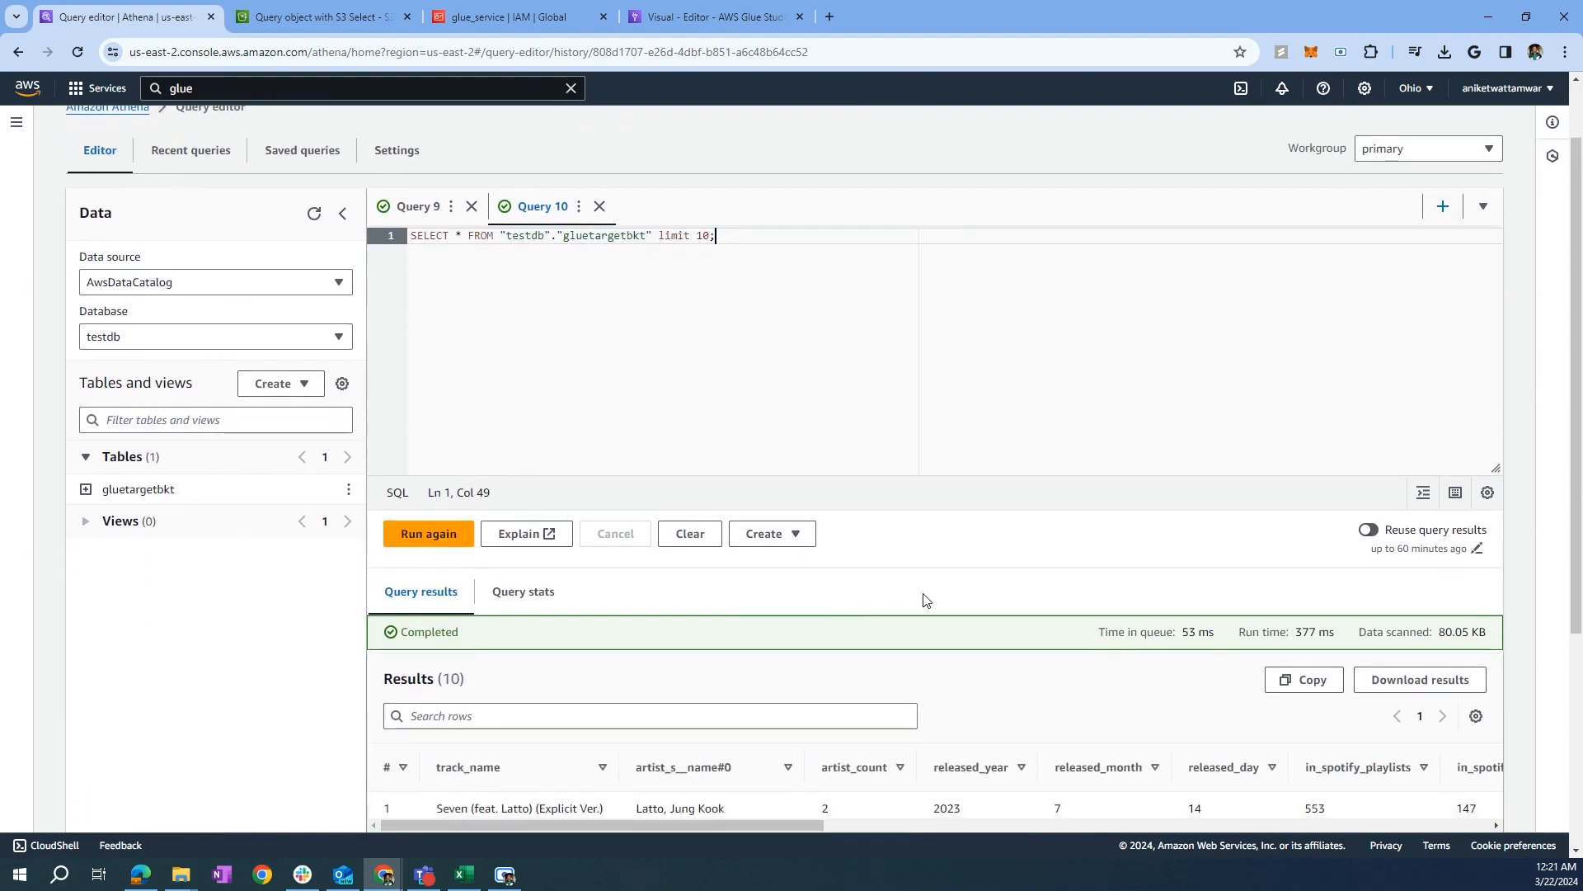
pyautogui.moveTo(784, 795)
pyautogui.mouseDown()
pyautogui.moveTo(1462, 779)
pyautogui.moveTo(776, 785)
pyautogui.mouseUp()
pyautogui.scroll(4, 813, 527)
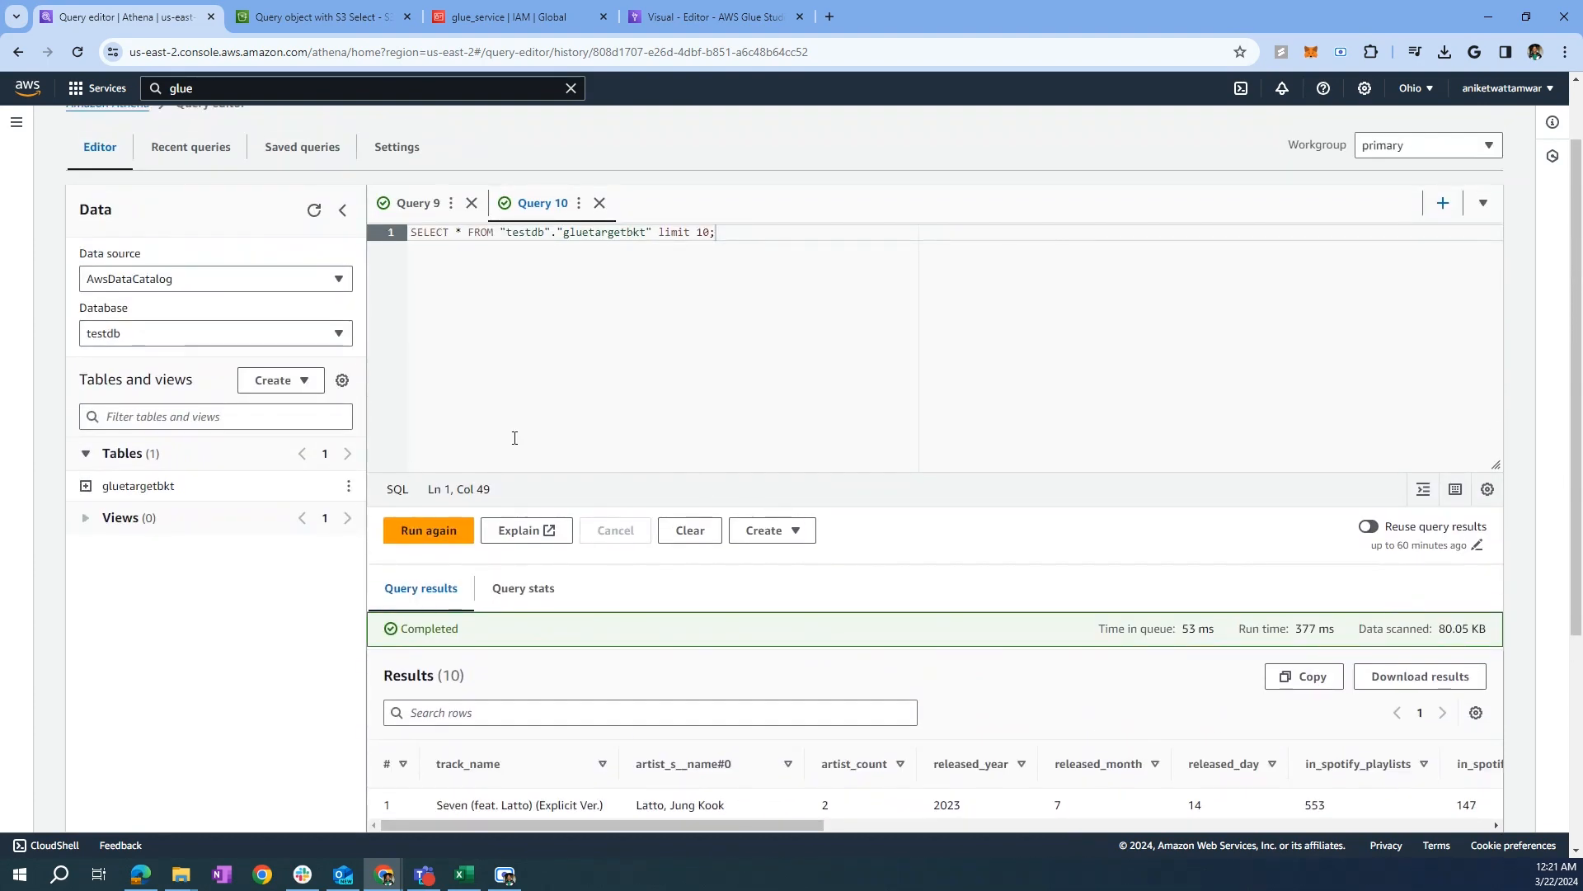
pyautogui.scroll(1, 549, 394)
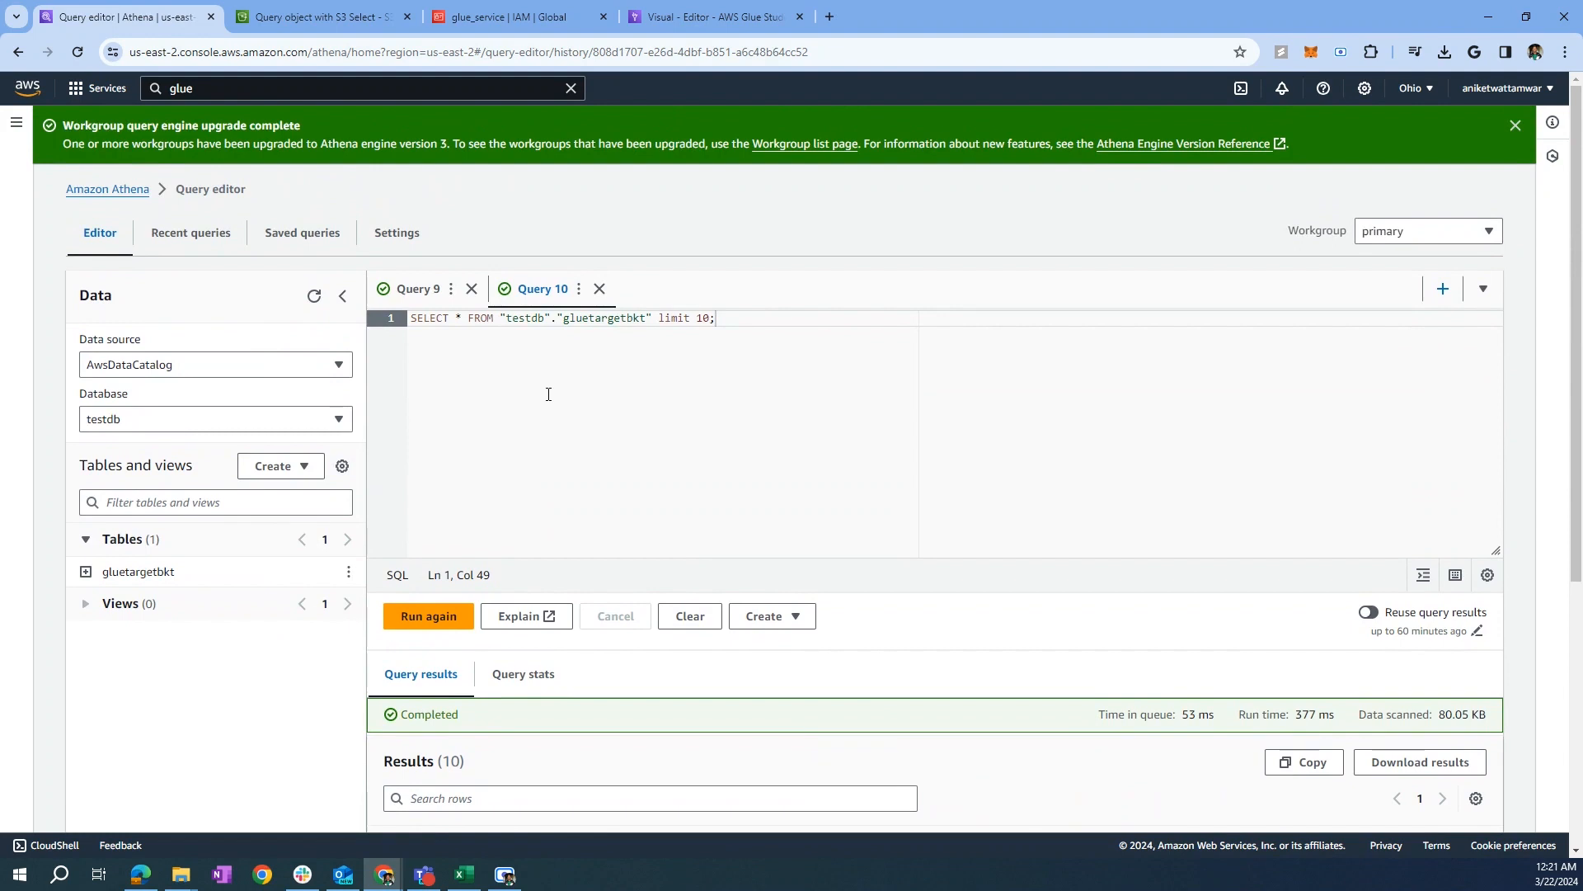